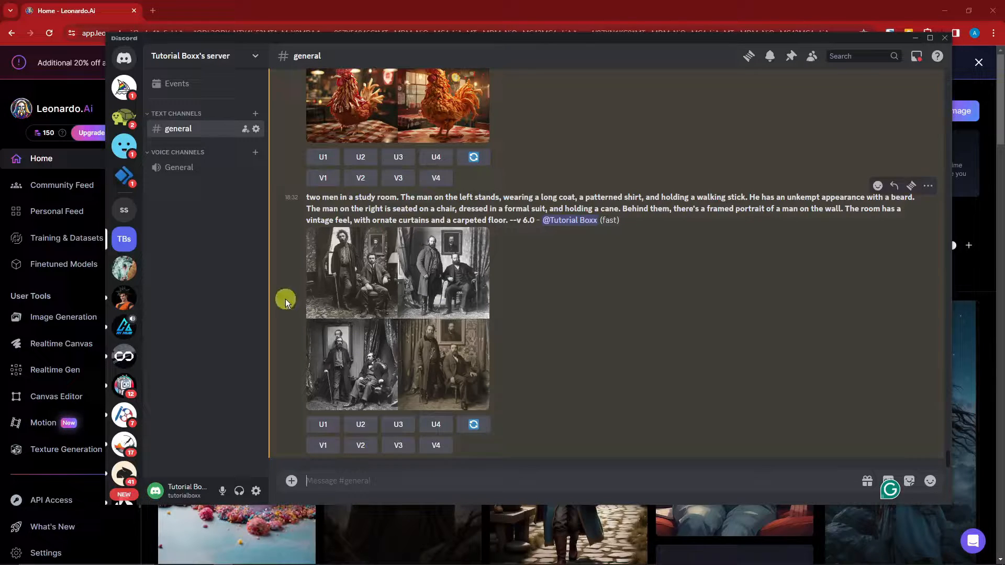
Look through the earlier Midjourney generations in the server's general channel and the Midjourney Bot direct messages
{"action": "scroll", "coordinate": [454, 317], "scroll_direction": "up", "scroll_amount": 3}
{"action": "scroll", "coordinate": [454, 315], "scroll_direction": "down", "scroll_amount": 3}
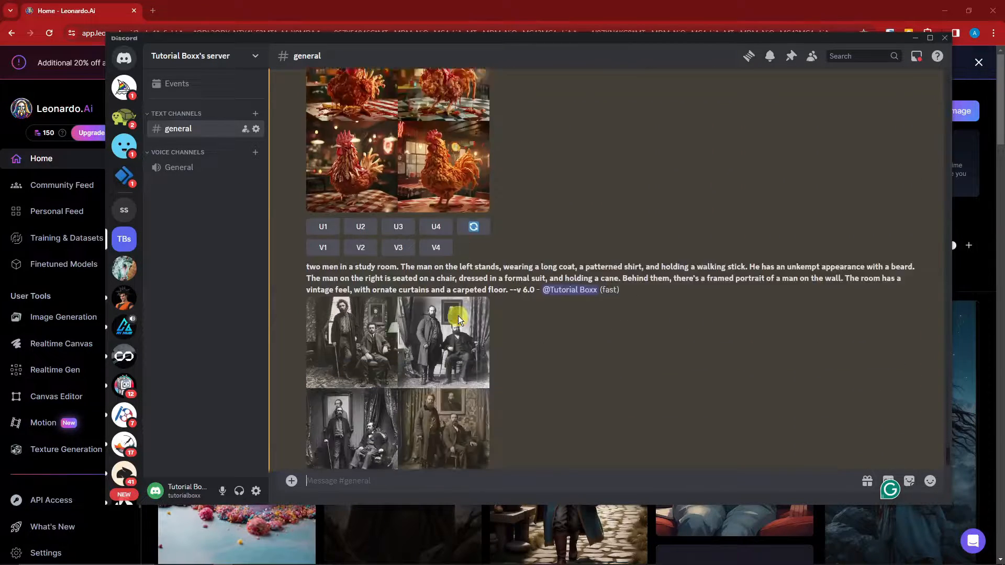
{"action": "left_click", "coordinate": [123, 87]}
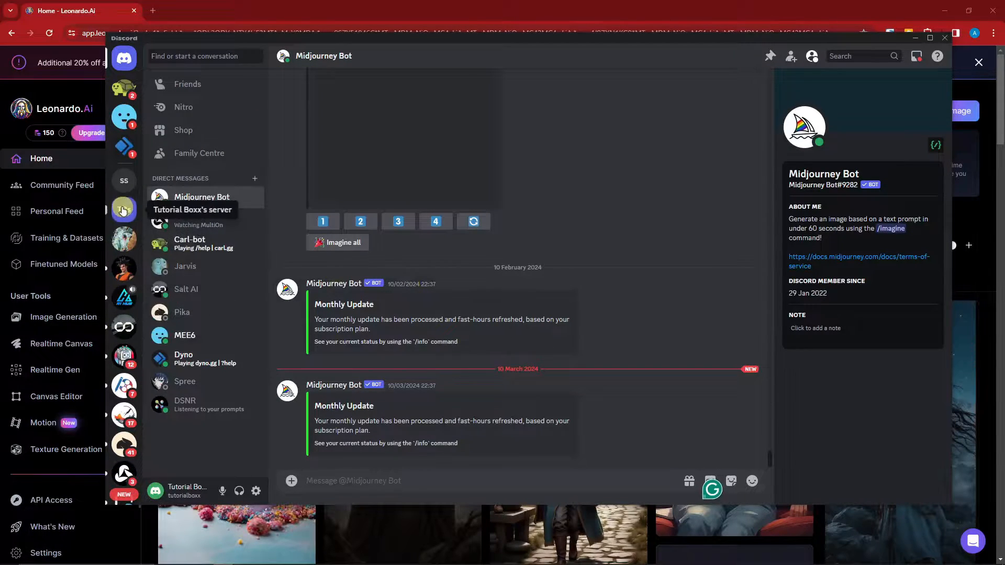
{"action": "left_click", "coordinate": [123, 210]}
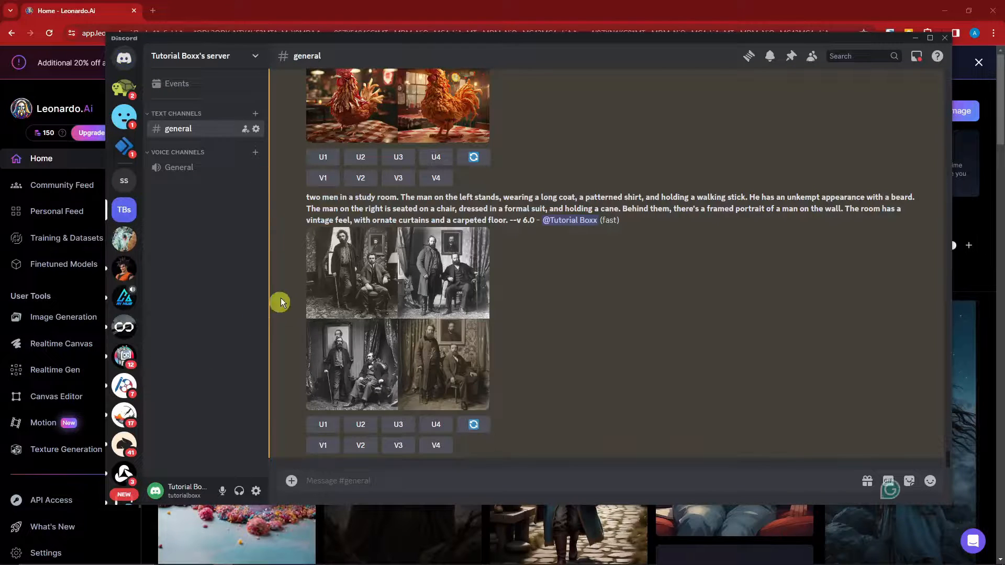
{"action": "scroll", "coordinate": [425, 366], "scroll_direction": "up", "scroll_amount": 3}
{"action": "scroll", "coordinate": [426, 367], "scroll_direction": "down", "scroll_amount": 10}
{"action": "scroll", "coordinate": [314, 341], "scroll_direction": "up", "scroll_amount": 4}
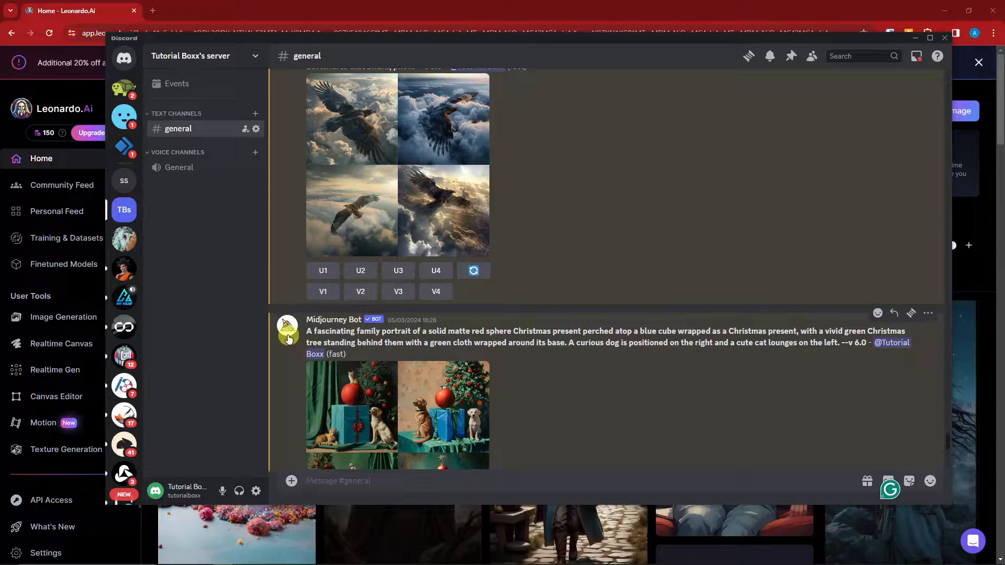
{"action": "scroll", "coordinate": [367, 393], "scroll_direction": "down", "scroll_amount": 1}
Start an /imagine command in the general channel with the prompt "a curly hair boy, red jacket, a backpack, waiting patiently,"
{"action": "left_click", "coordinate": [412, 483]}
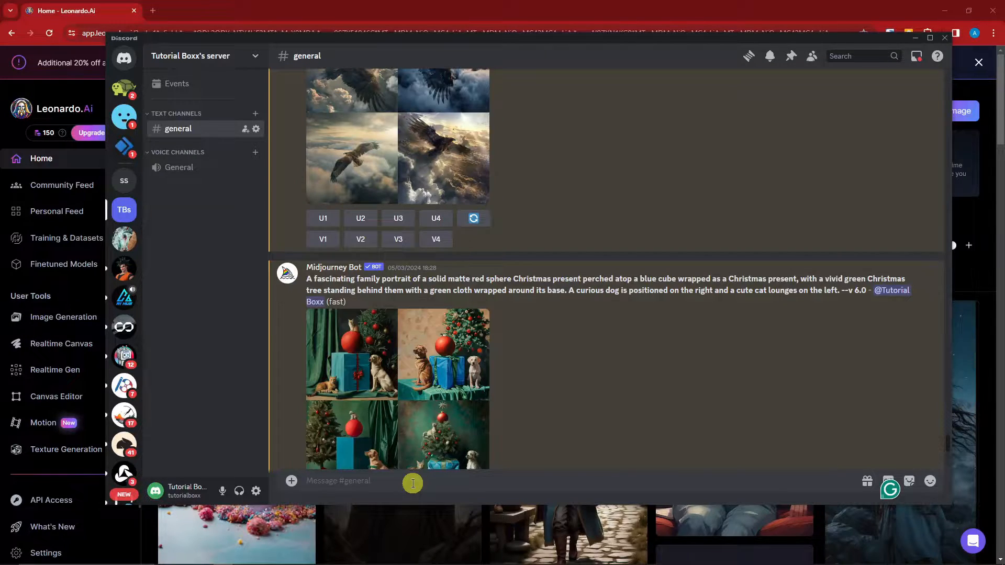
{"action": "type", "text": "/im"}
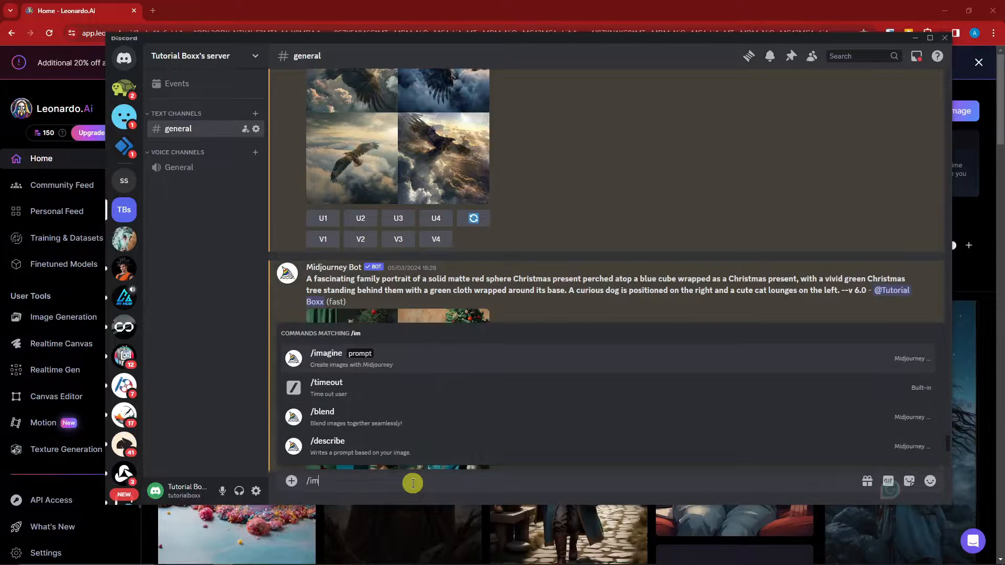
{"action": "key", "text": "Tab"}
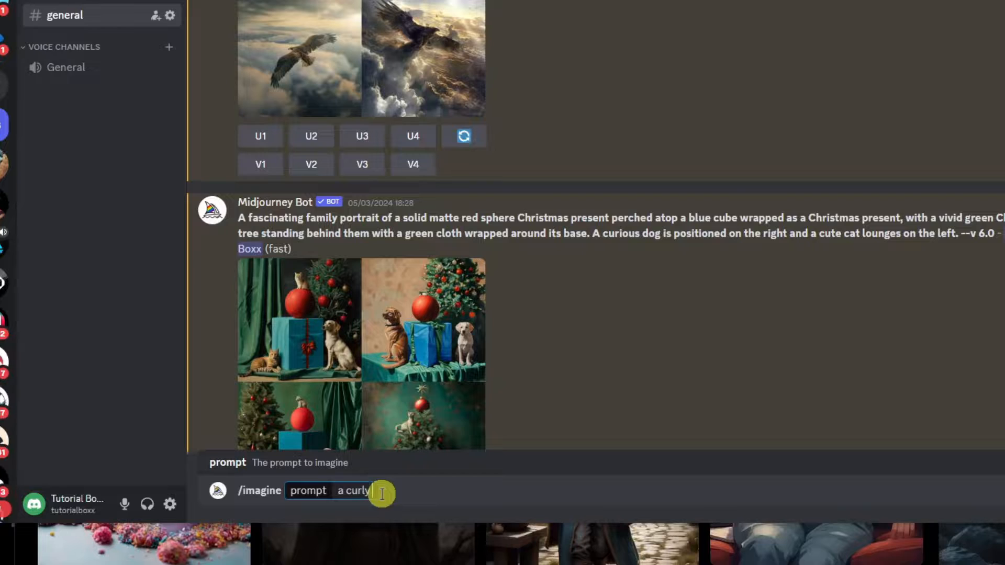
{"action": "type", "text": "boy"}
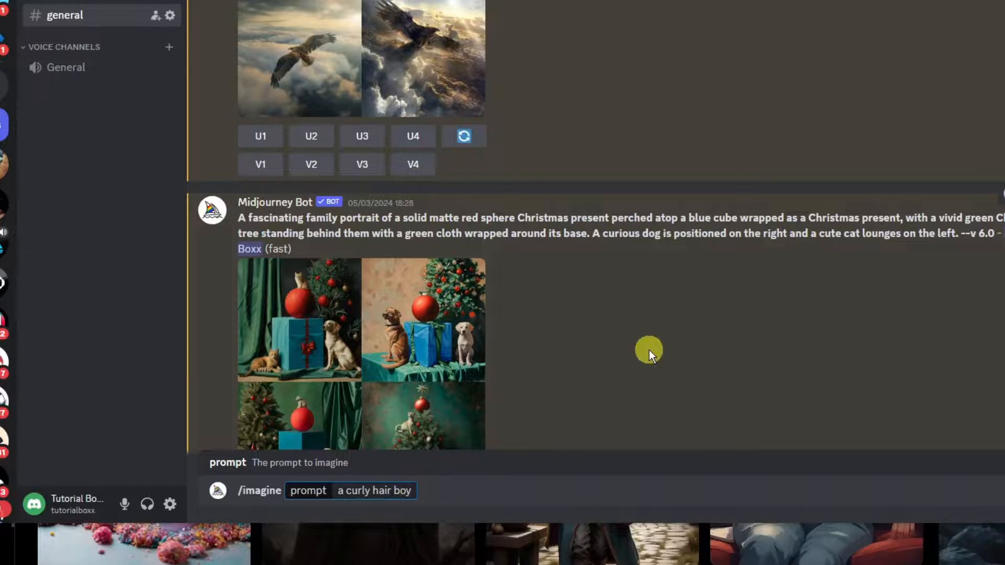
{"action": "type", "text": ", red "}
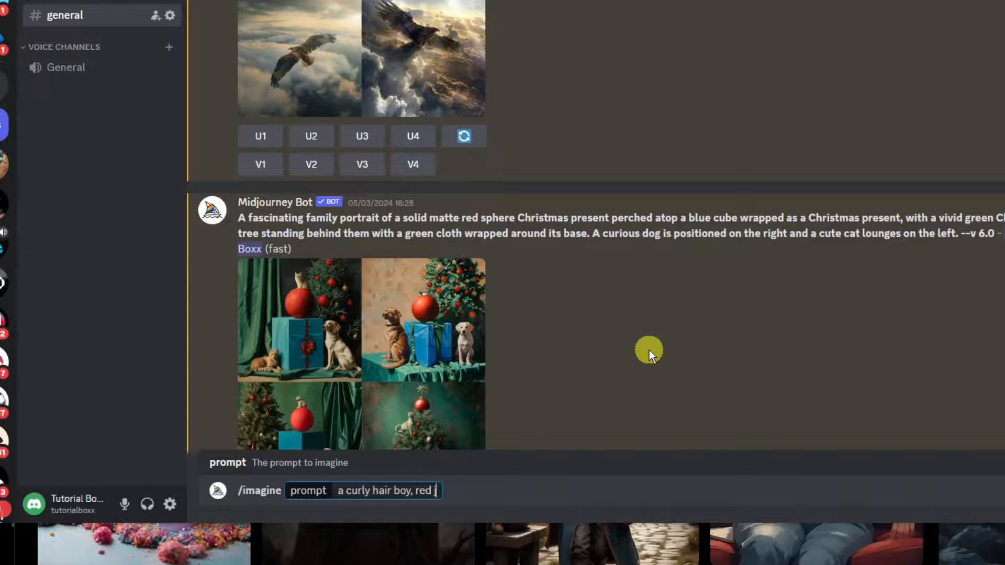
{"action": "type", "text": "jacket, a"}
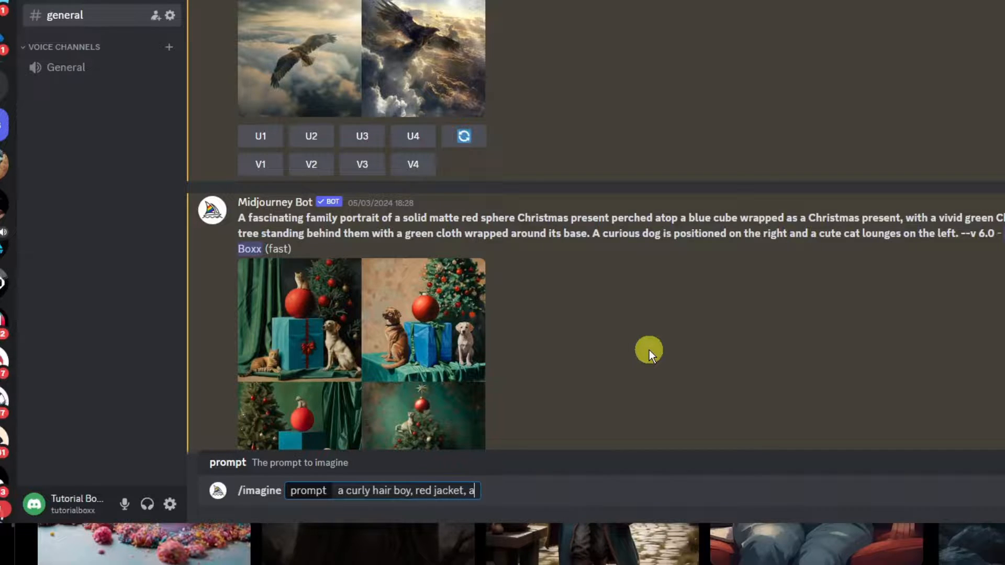
{"action": "type", "text": " backpack,"}
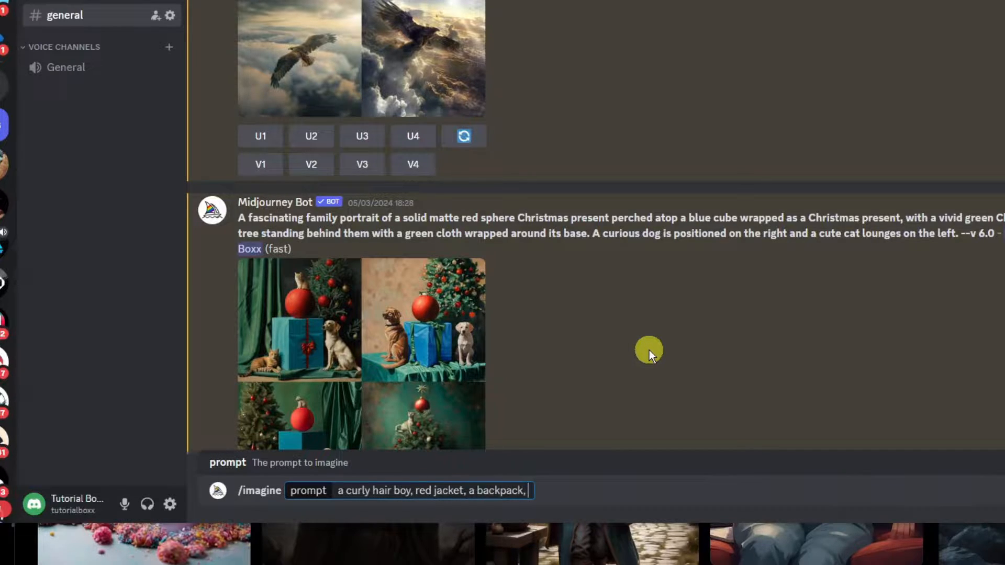
{"action": "type", "text": " waiting a"}
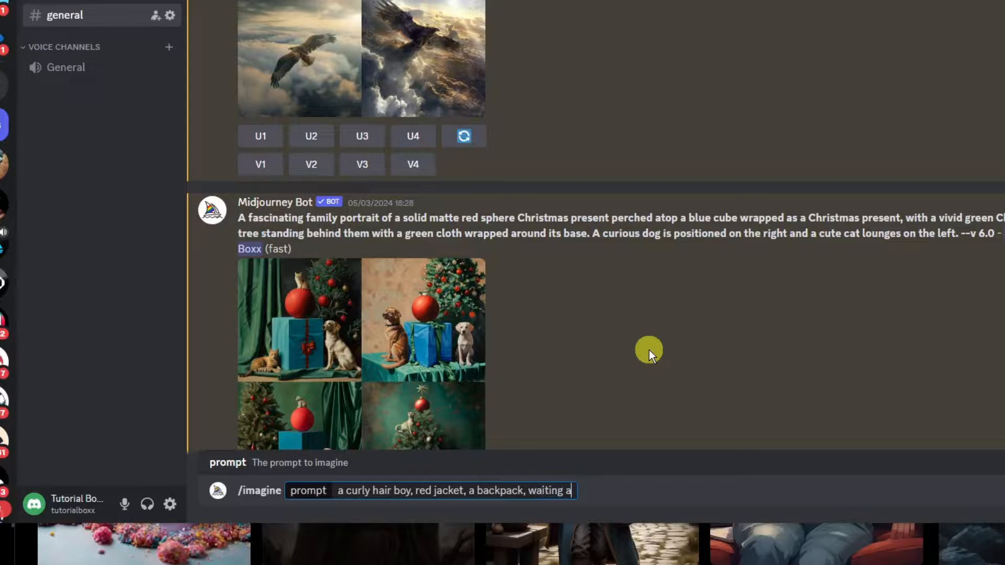
{"action": "key", "text": "BackSpace"}
{"action": "type", "text": "patiently, "}
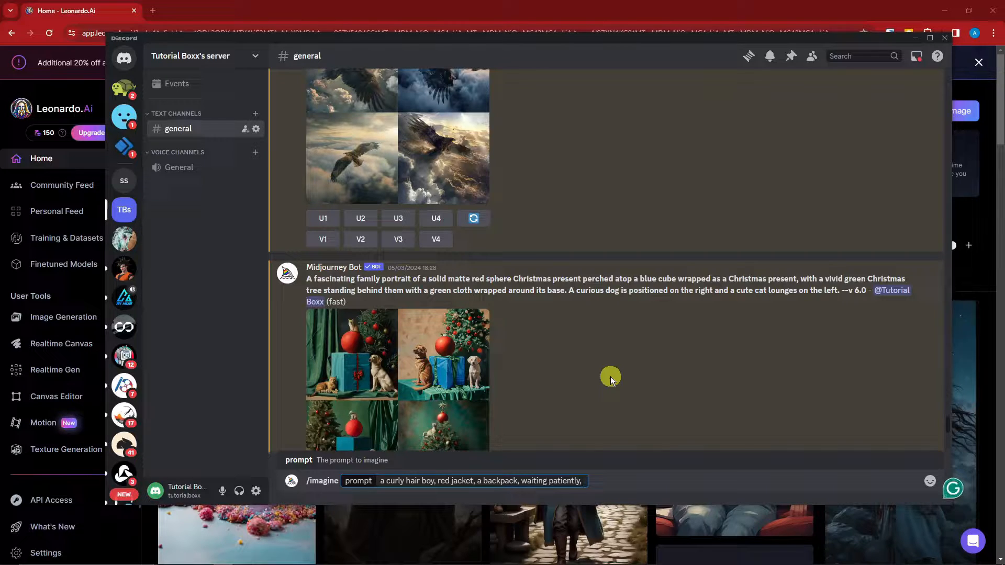
Extend the prompt with "pixar style, character sheet, multiple angles"
{"action": "type", "text": "pixar "}
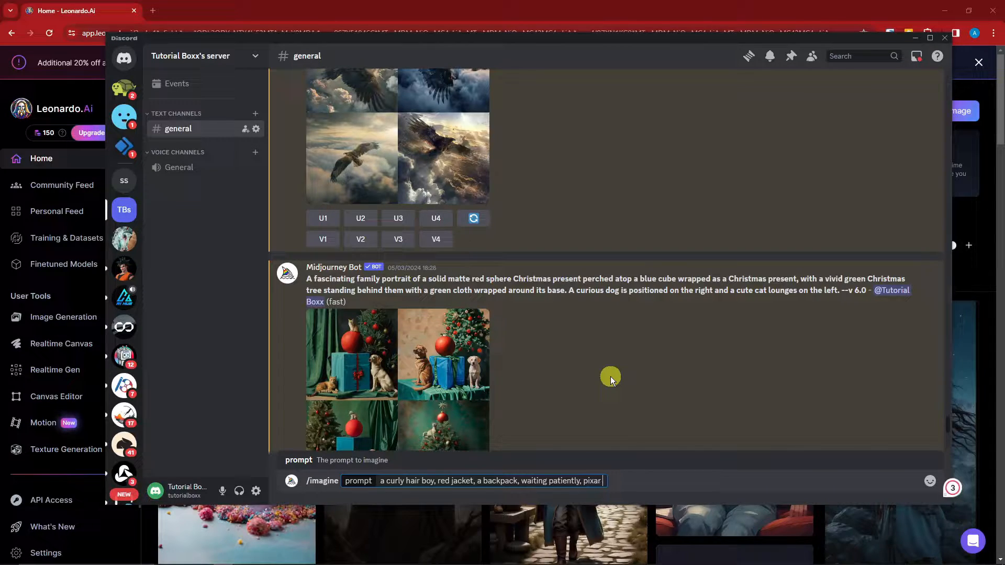
{"action": "type", "text": "style,"}
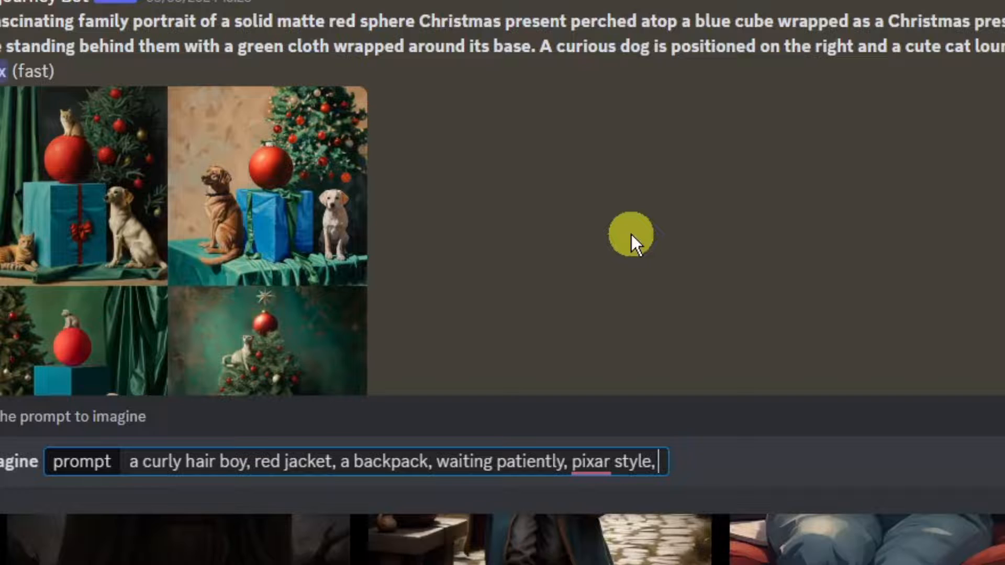
{"action": "type", "text": "character sheet, "}
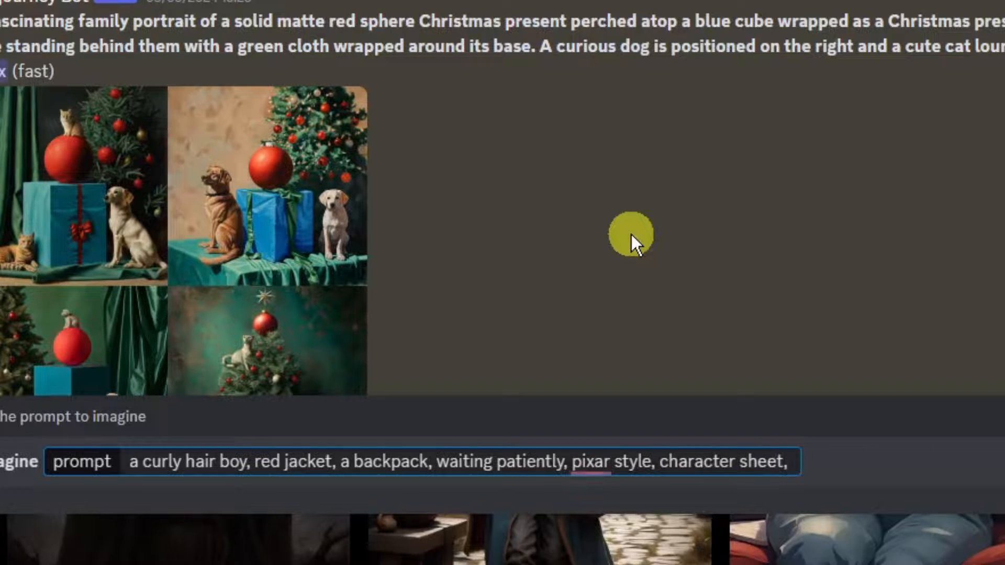
{"action": "type", "text": "multiple angles"}
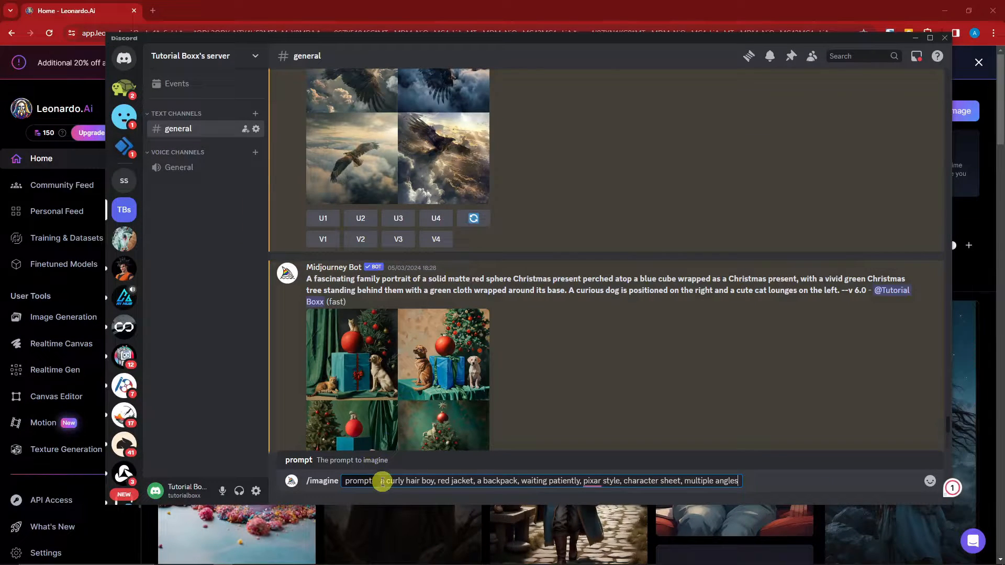
Add the aspect ratio parameter --ar 16:9 at the end of the prompt and submit it
{"action": "left_click_drag", "start_coordinate": [382, 482], "coordinate": [588, 477]}
{"action": "left_click", "coordinate": [592, 478]}
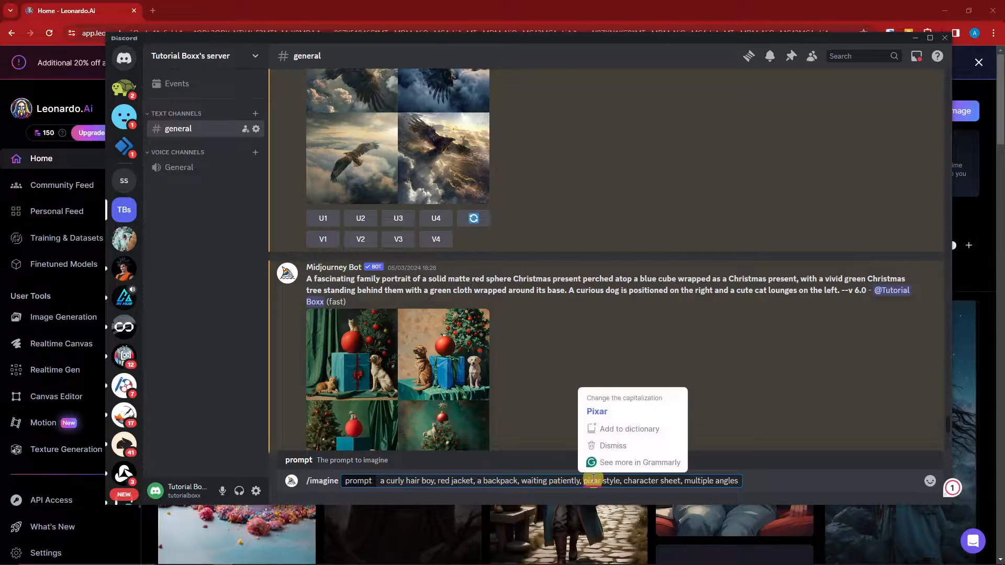
{"action": "left_click", "coordinate": [661, 480]}
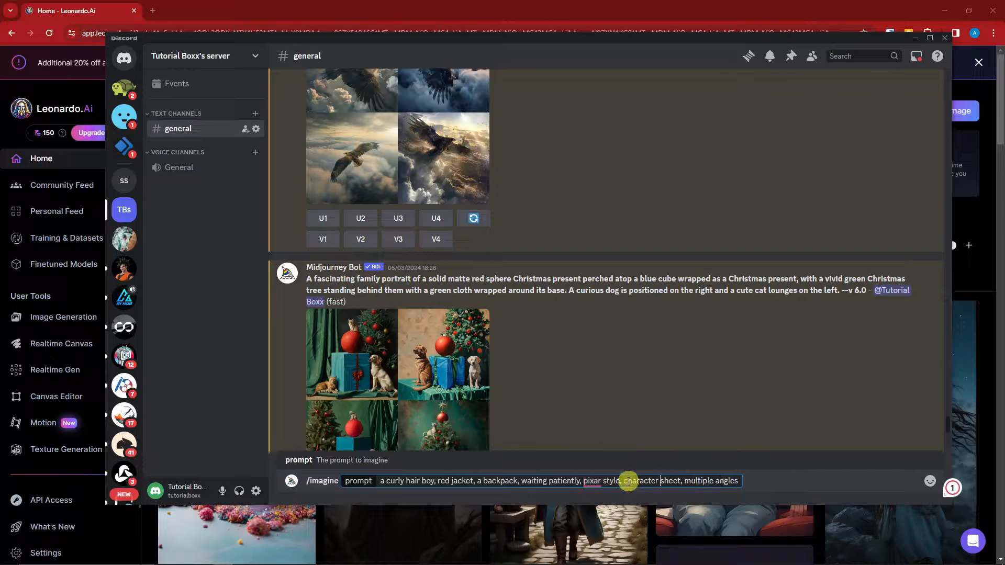
{"action": "left_click_drag", "start_coordinate": [624, 481], "coordinate": [755, 485]}
{"action": "left_click", "coordinate": [754, 483]}
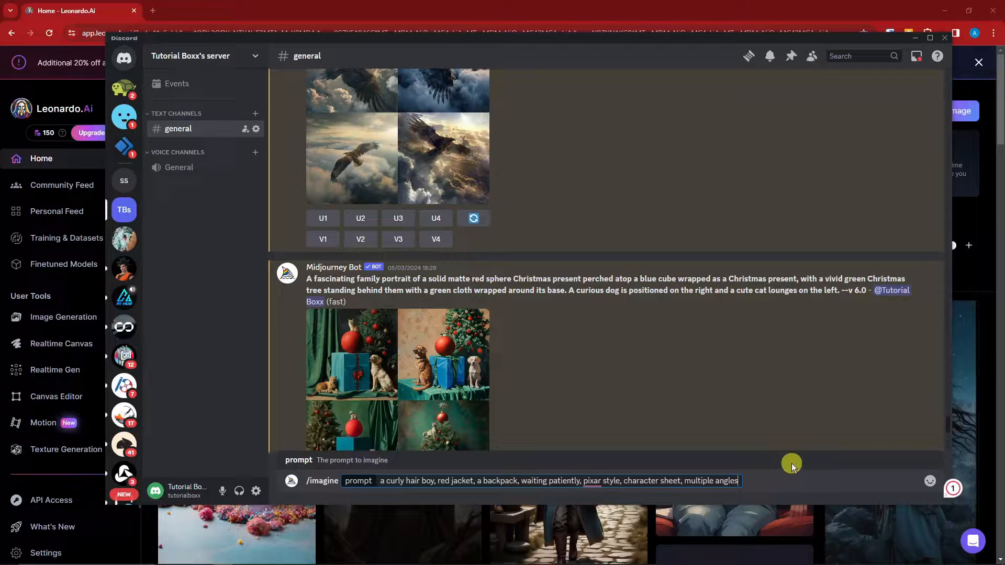
{"action": "type", "text": "--ar 16:9"}
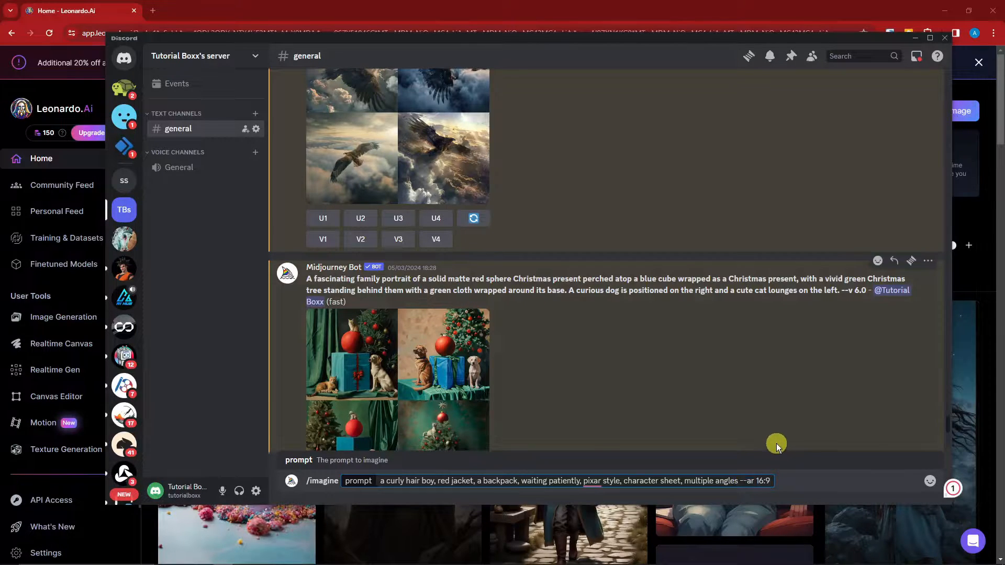
{"action": "key", "text": "Return"}
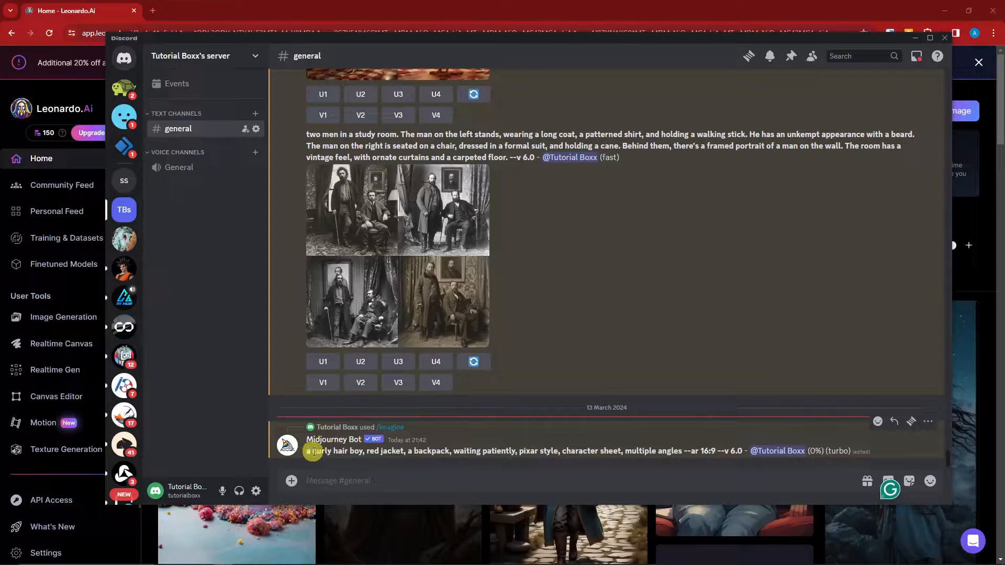
Copy the submitted prompt text without its parameters and open the Image Generation tool in Leonardo.Ai
{"action": "left_click_drag", "start_coordinate": [308, 451], "coordinate": [683, 451]}
{"action": "key", "text": "ctrl+c"}
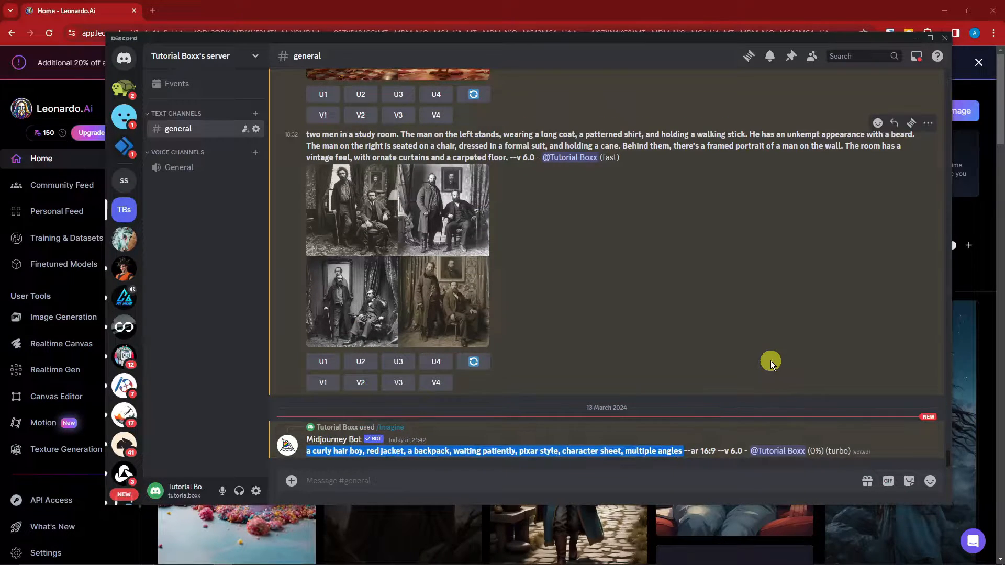
{"action": "left_click", "coordinate": [473, 9]}
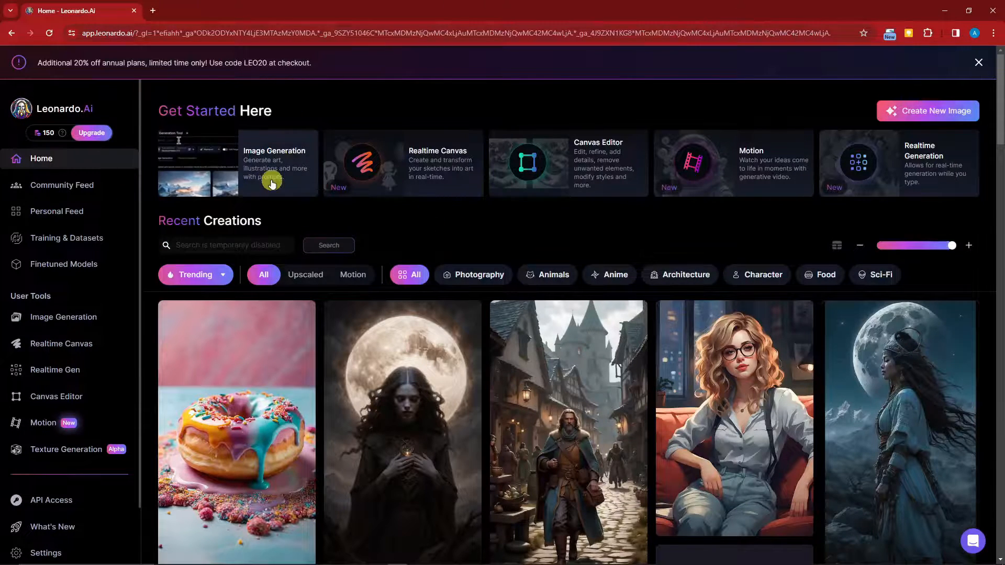
{"action": "left_click", "coordinate": [212, 167]}
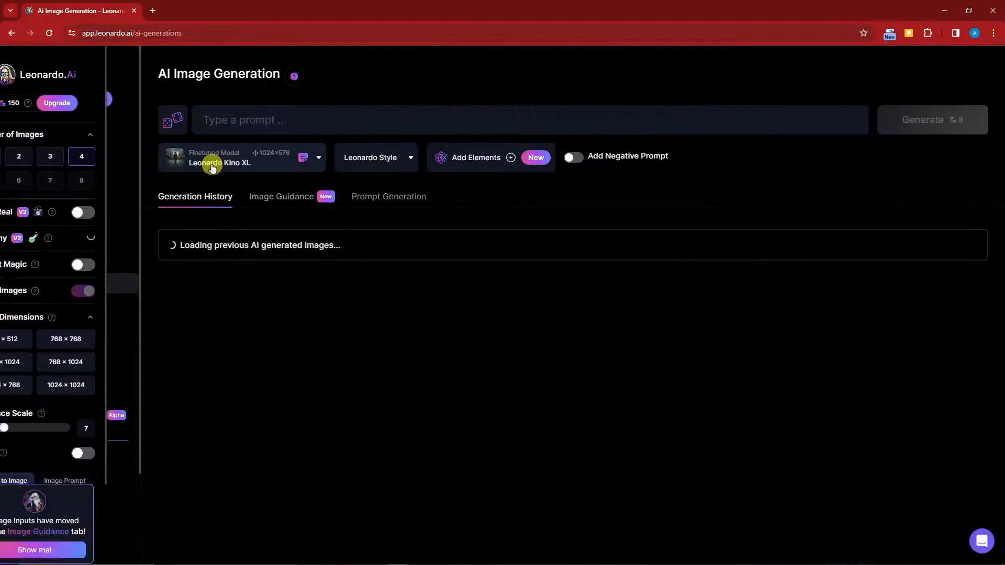
{"action": "left_click", "coordinate": [732, 92]}
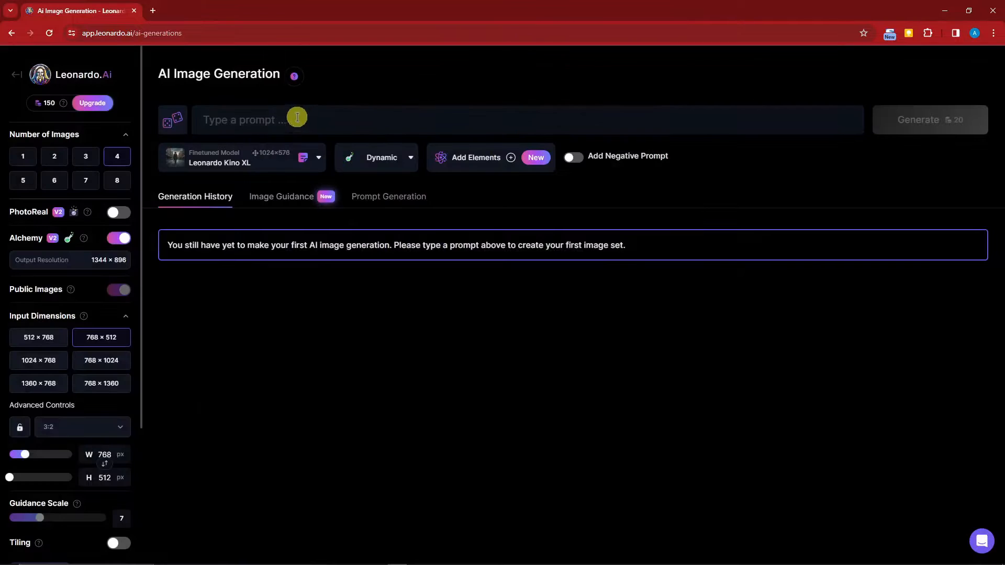
Paste the copied prompt into the prompt field and generate four images with Leonardo Kino XL
{"action": "left_click", "coordinate": [311, 119]}
{"action": "key", "text": "ctrl+v"}
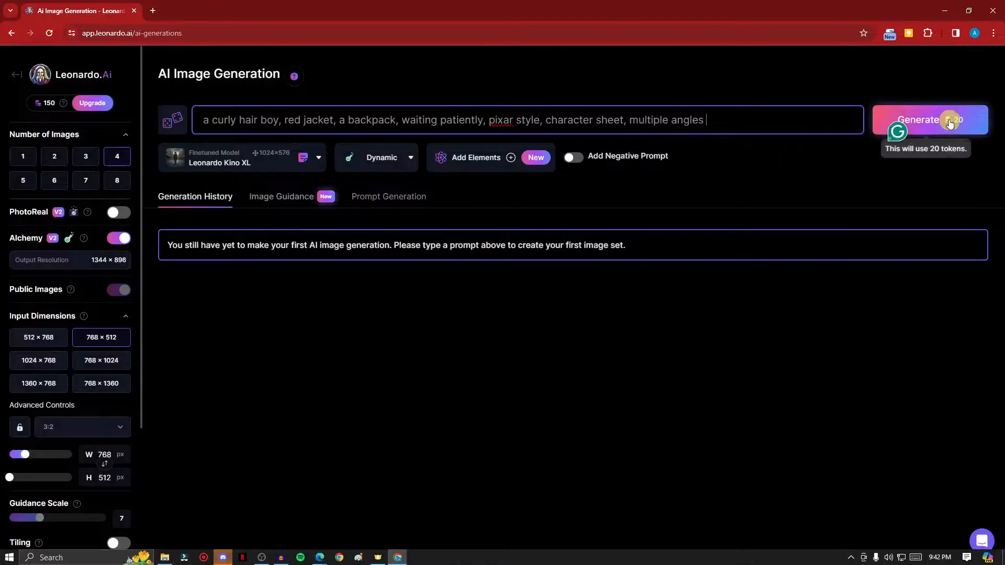
{"action": "left_click", "coordinate": [896, 126]}
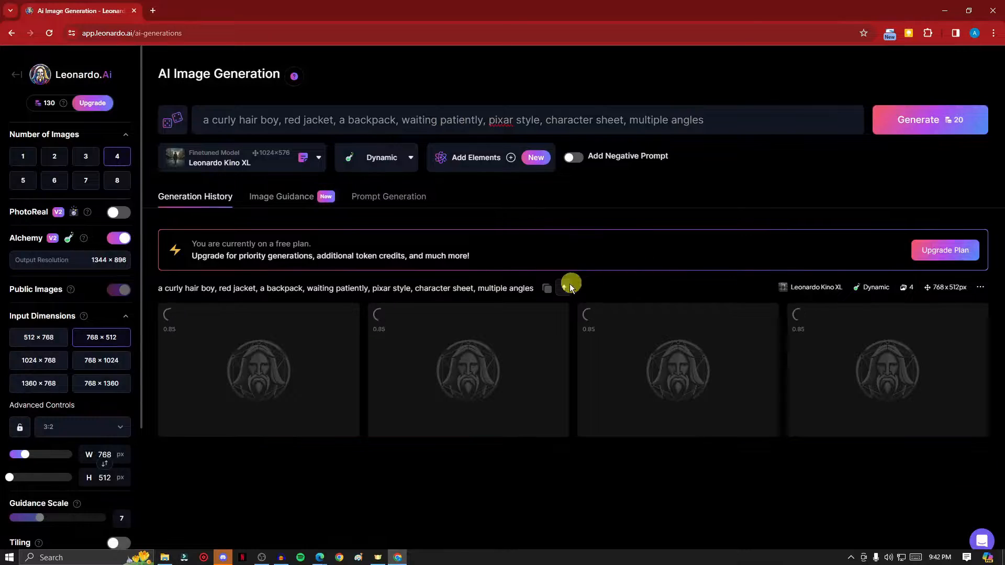
Switch back to Discord, view the curly hair boy image grid enlarged, and upscale its fourth image
{"action": "left_click", "coordinate": [224, 558]}
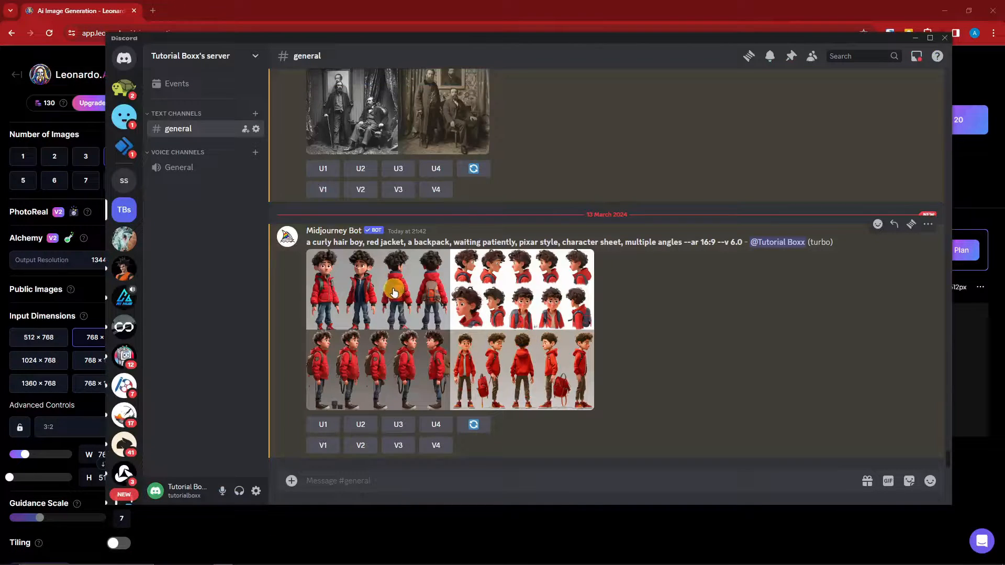
{"action": "left_click", "coordinate": [394, 293]}
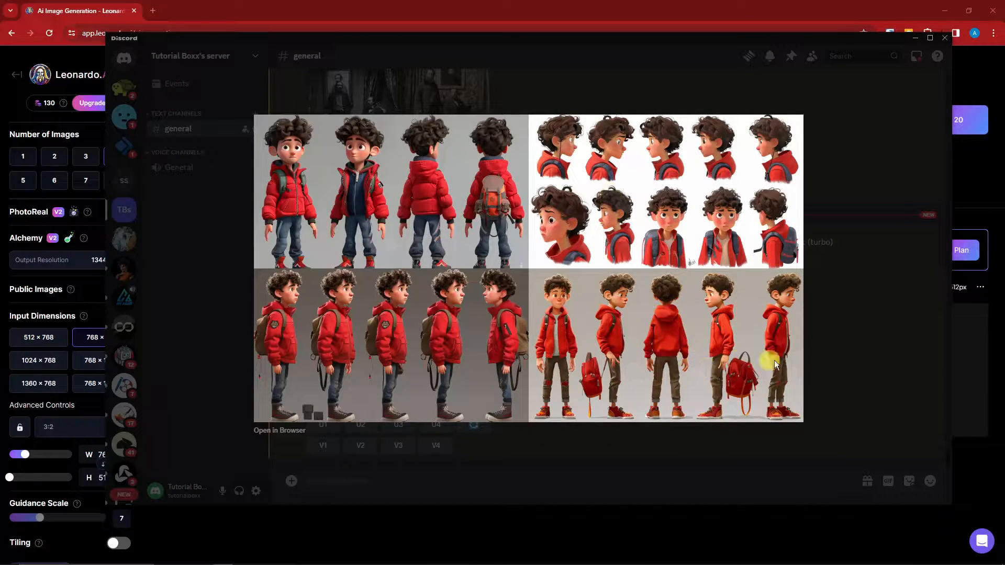
{"action": "left_click", "coordinate": [858, 357]}
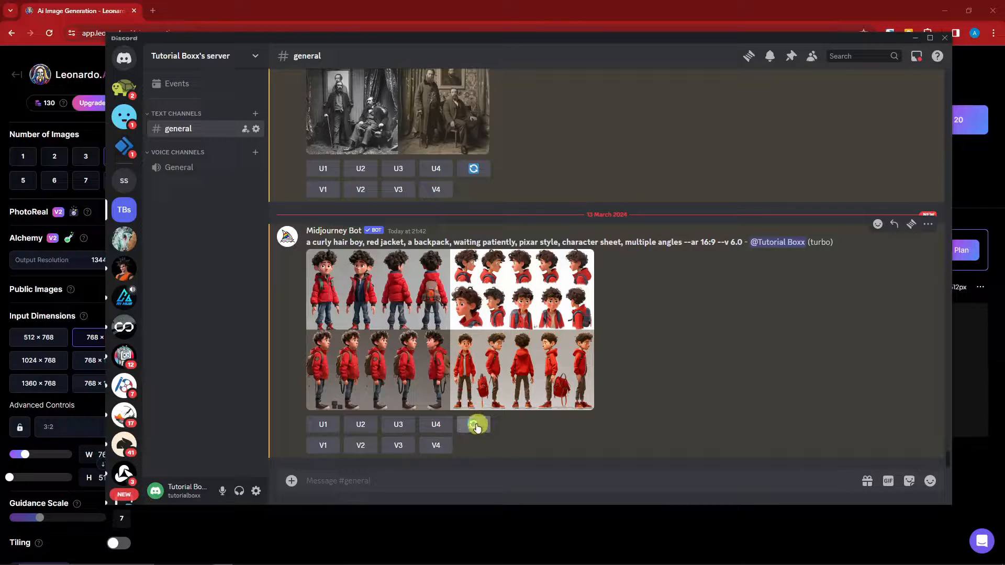
{"action": "left_click", "coordinate": [437, 425]}
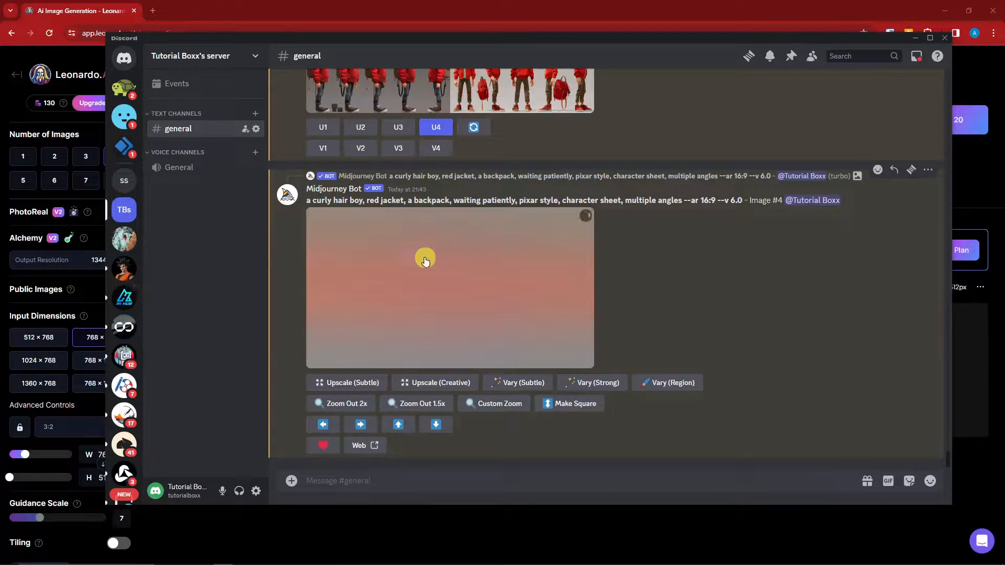
{"action": "right_click", "coordinate": [539, 263]}
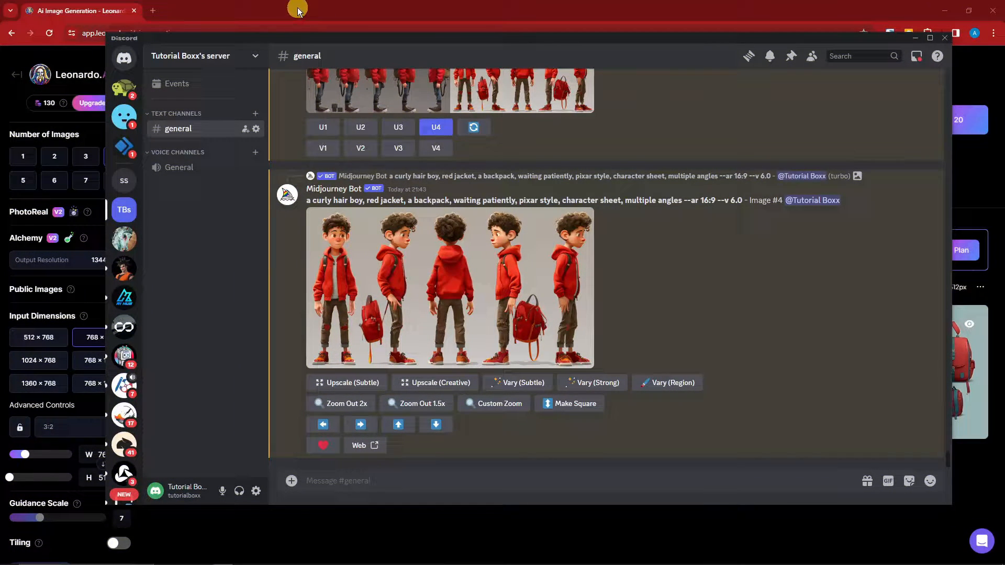
Switch to Leonardo.Ai and download the first generated image of the curly hair boy
{"action": "left_click_drag", "start_coordinate": [202, 38], "coordinate": [438, 50]}
{"action": "left_click", "coordinate": [469, 3]}
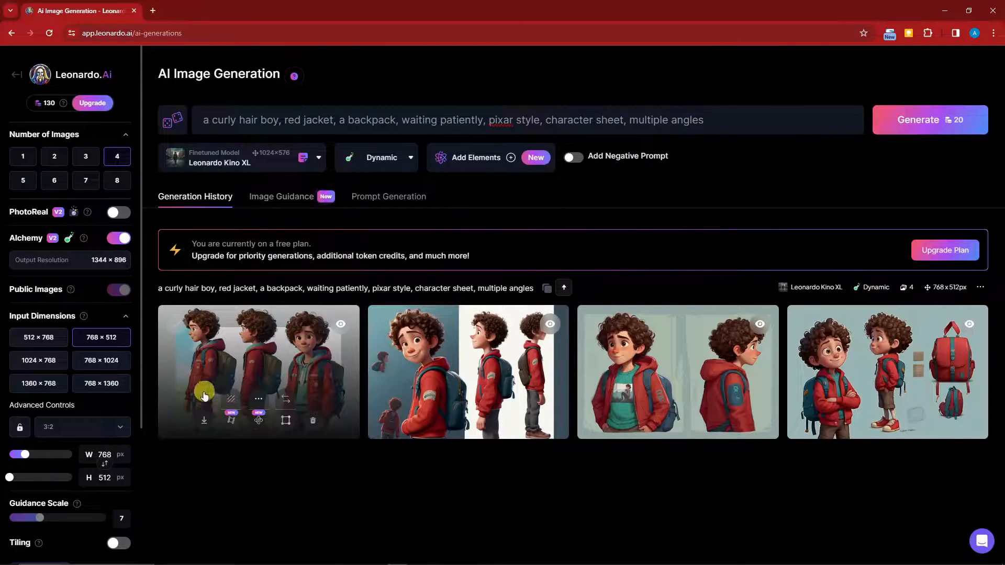
{"action": "left_click", "coordinate": [208, 422]}
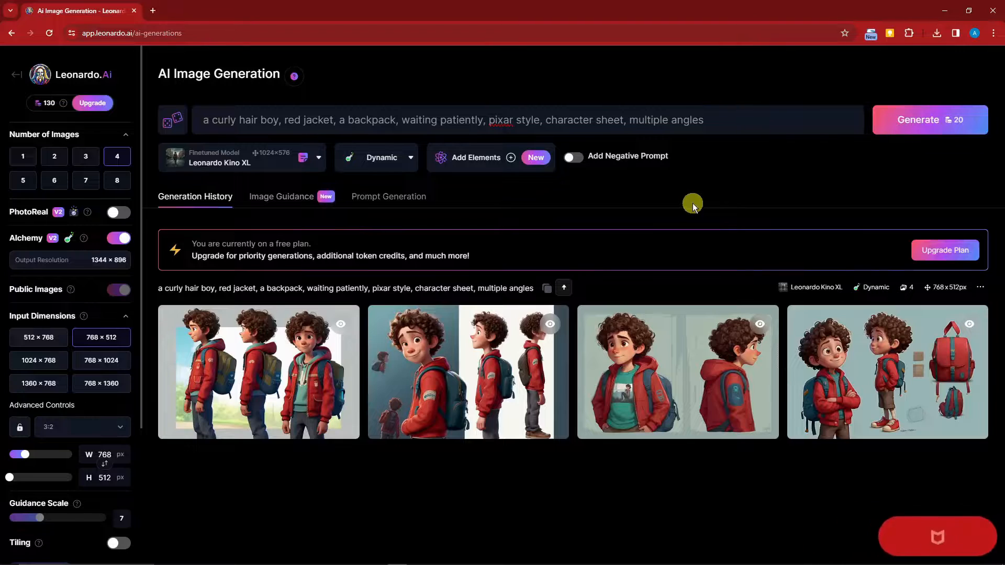
Switch to Canva and create a blank Photo Book (7 × 9 in) design
{"action": "mouse_move", "coordinate": [445, 551]}
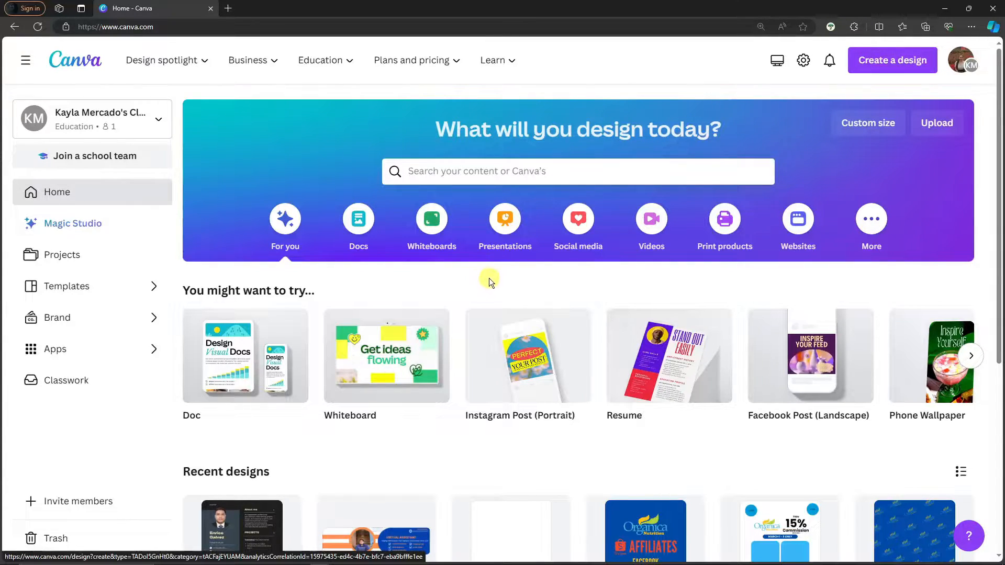
{"action": "left_click", "coordinate": [885, 61]}
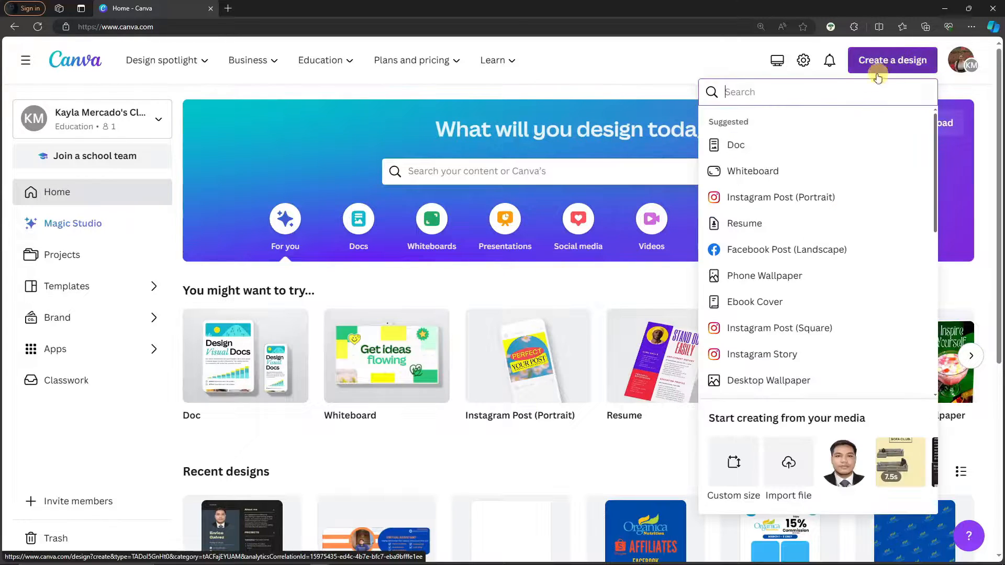
{"action": "type", "text": "photo book"}
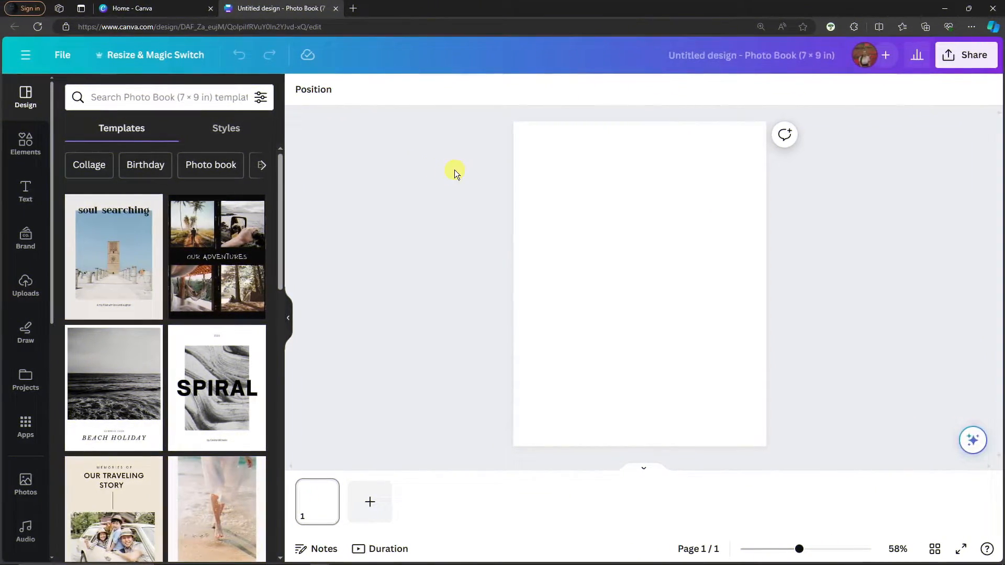
{"action": "left_click", "coordinate": [734, 187]}
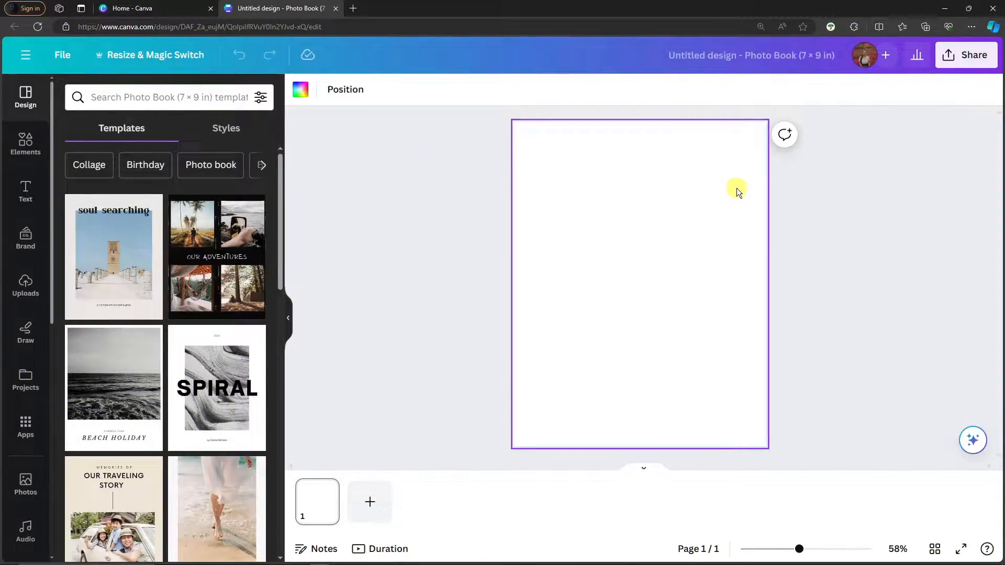
Upload the downloaded curly hair boy image from the Downloads folder and place it on the page
{"action": "left_click", "coordinate": [26, 285]}
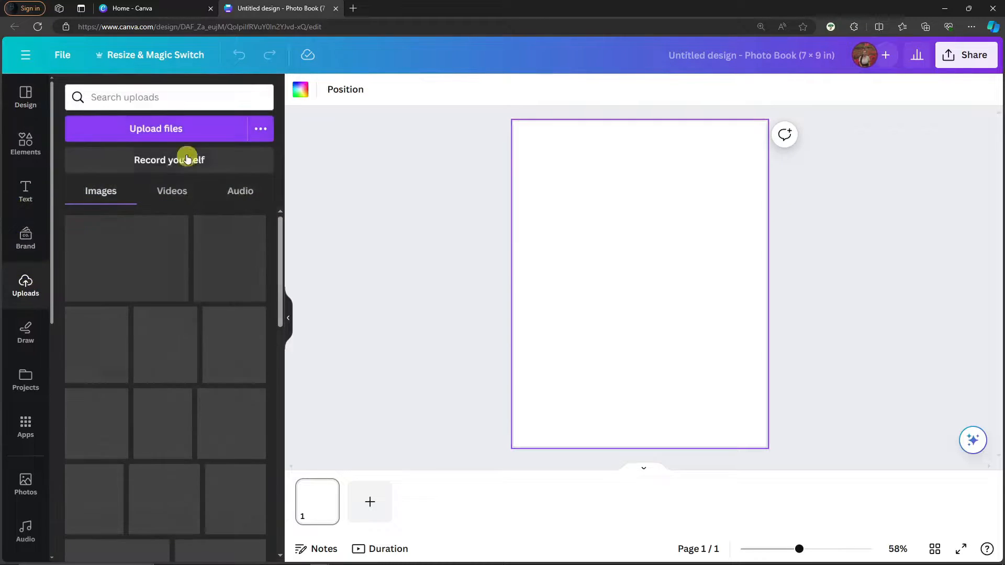
{"action": "left_click", "coordinate": [173, 134]}
{"action": "left_click", "coordinate": [63, 112]}
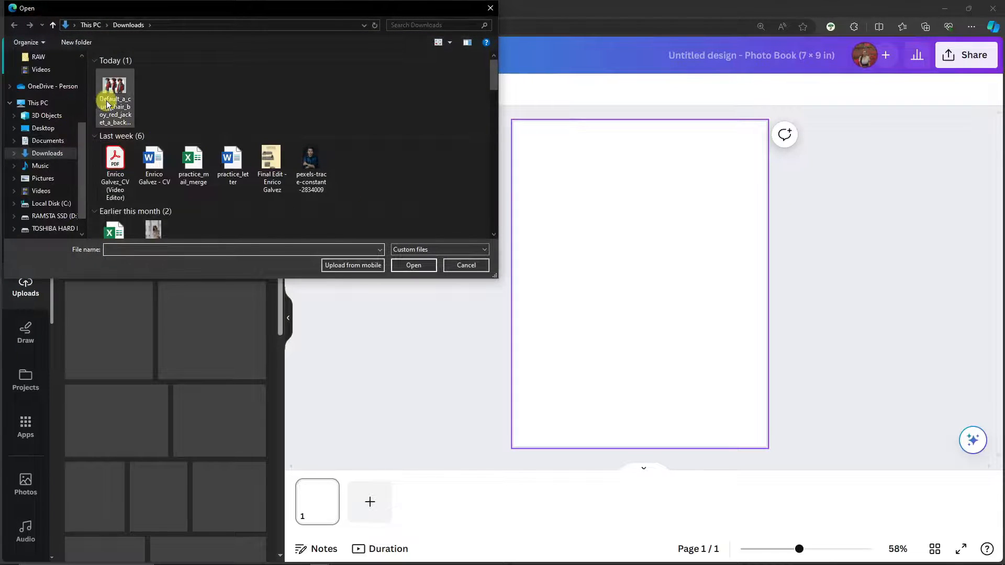
{"action": "double_click", "coordinate": [107, 97]}
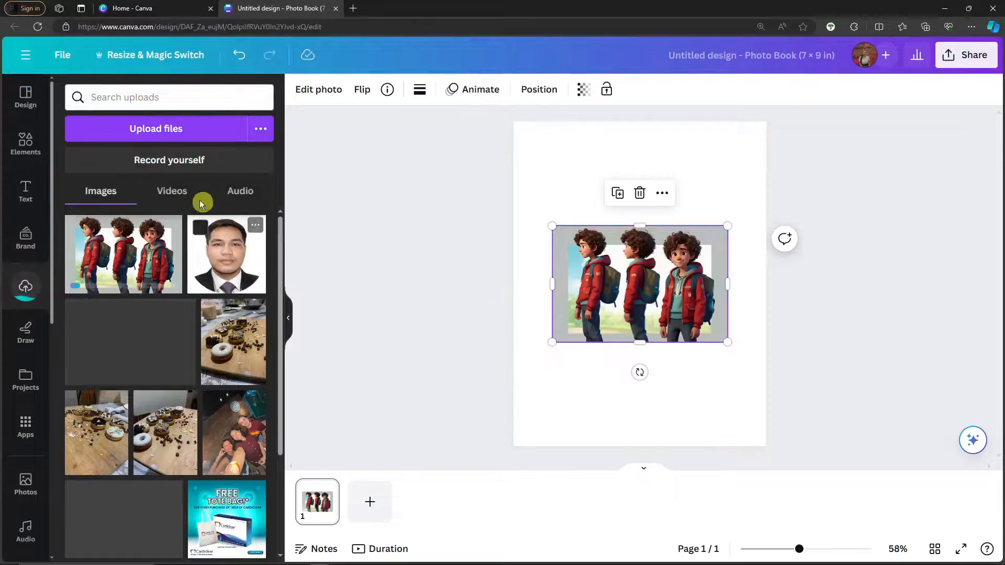
Upload the Sample character sheet image from the Desktop folder
{"action": "left_click", "coordinate": [174, 134]}
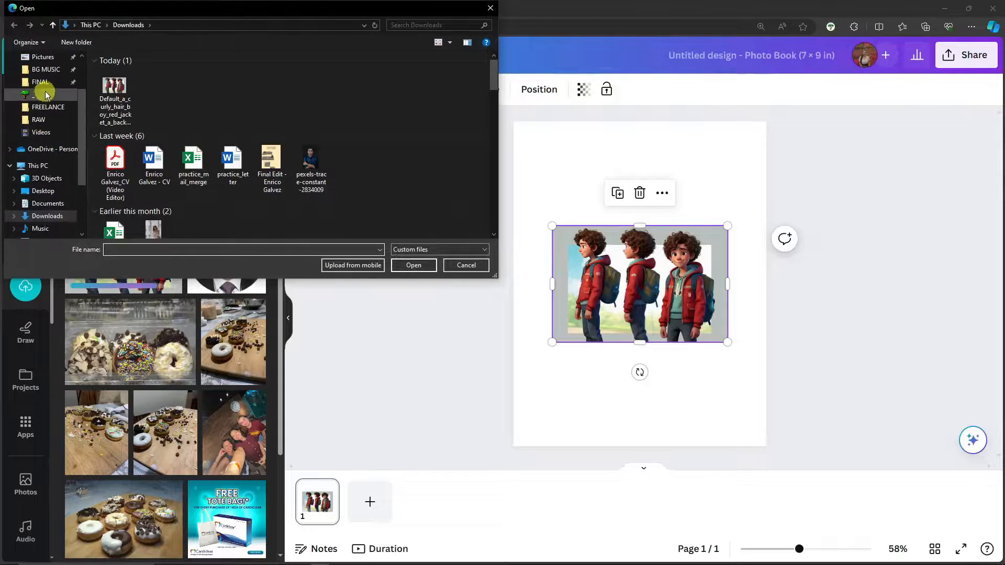
{"action": "scroll", "coordinate": [48, 84], "scroll_direction": "up", "scroll_amount": 1}
{"action": "left_click", "coordinate": [44, 77]}
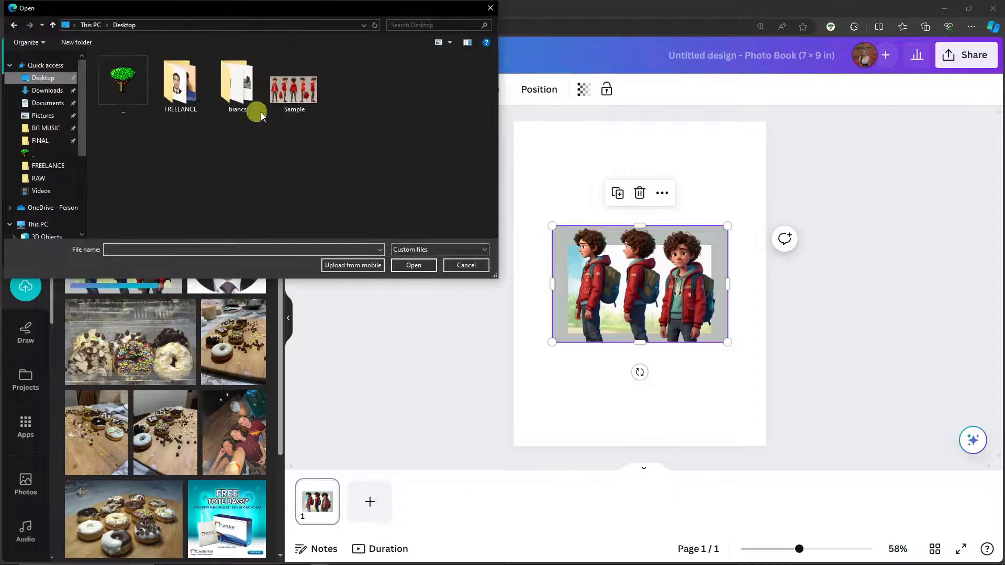
{"action": "left_click", "coordinate": [289, 89]}
{"action": "double_click", "coordinate": [289, 87]}
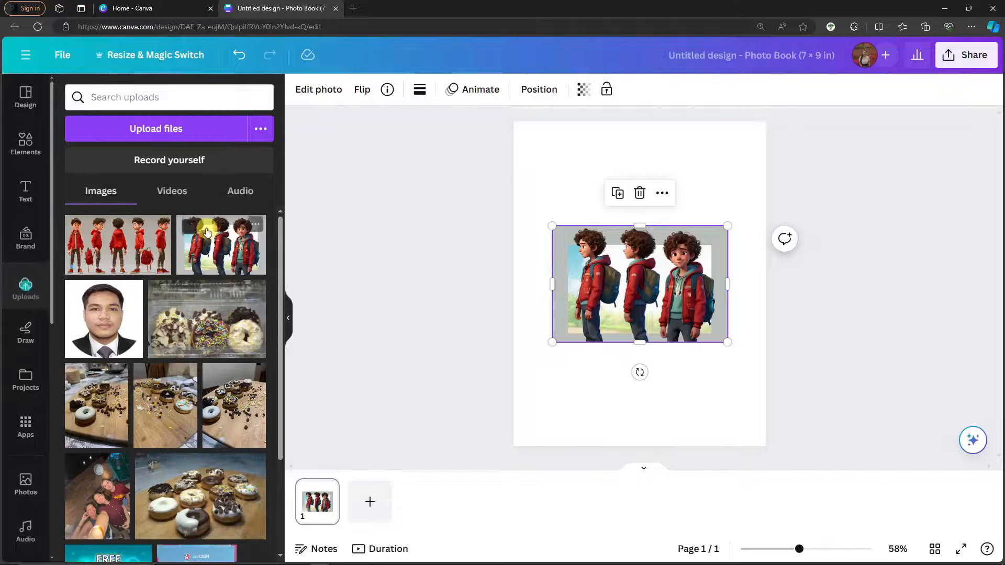
Select the man's portrait photo among the uploads and move it to trash
{"action": "left_click", "coordinate": [78, 294]}
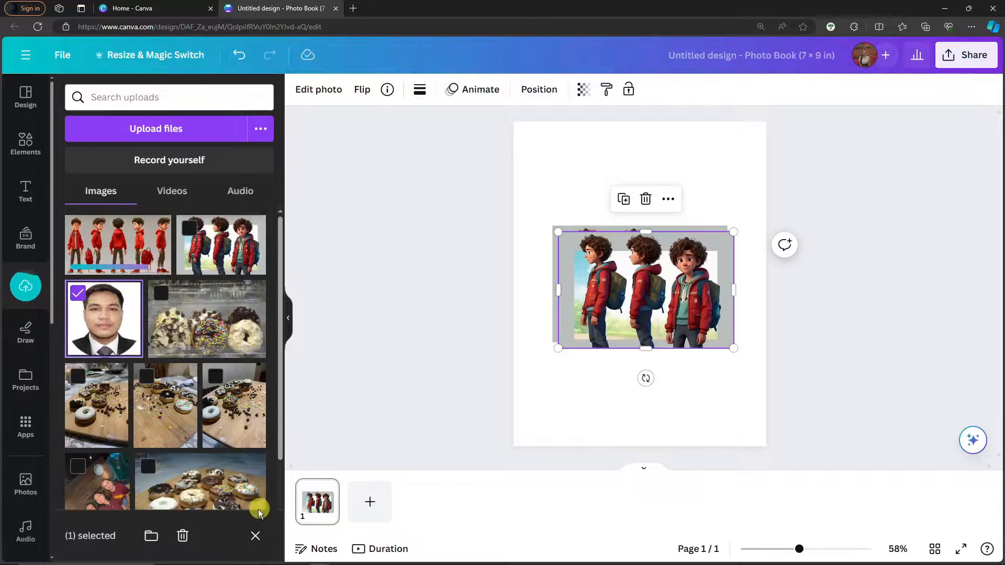
{"action": "left_click", "coordinate": [183, 536]}
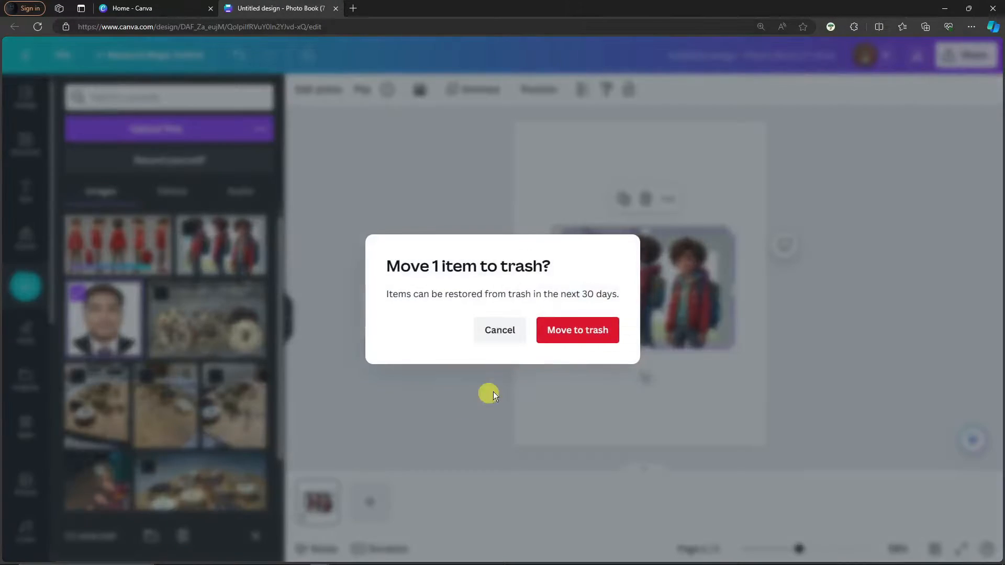
{"action": "left_click", "coordinate": [587, 360]}
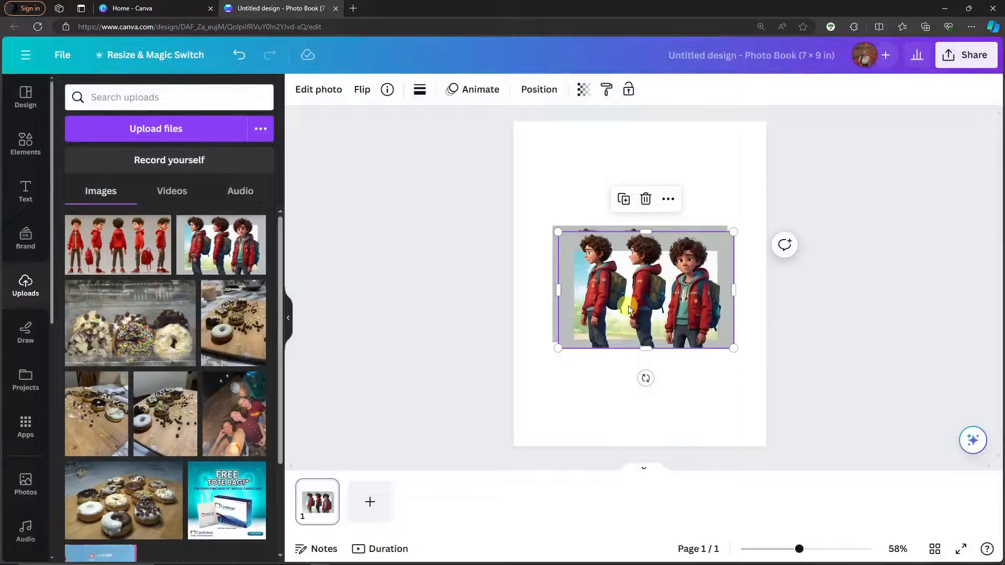
Delete both copies of the three-pose boy image from the page and insert a single fresh copy from the uploads
{"action": "left_click_drag", "start_coordinate": [632, 308], "coordinate": [642, 360]}
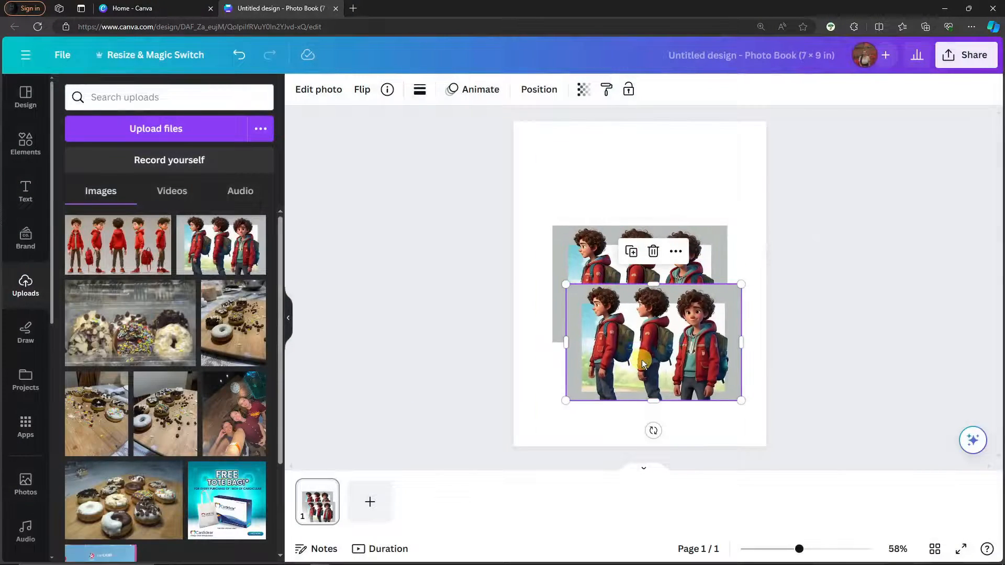
{"action": "key", "text": "Delete"}
{"action": "left_click_drag", "start_coordinate": [654, 287], "coordinate": [611, 235]}
{"action": "scroll", "coordinate": [725, 287], "scroll_direction": "up", "scroll_amount": 3}
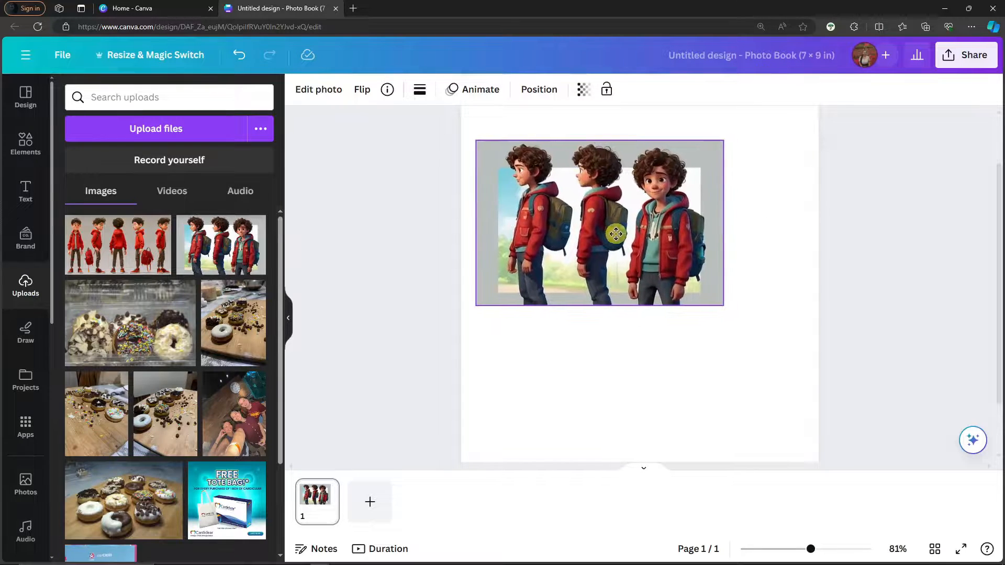
{"action": "scroll", "coordinate": [725, 302], "scroll_direction": "down", "scroll_amount": 3}
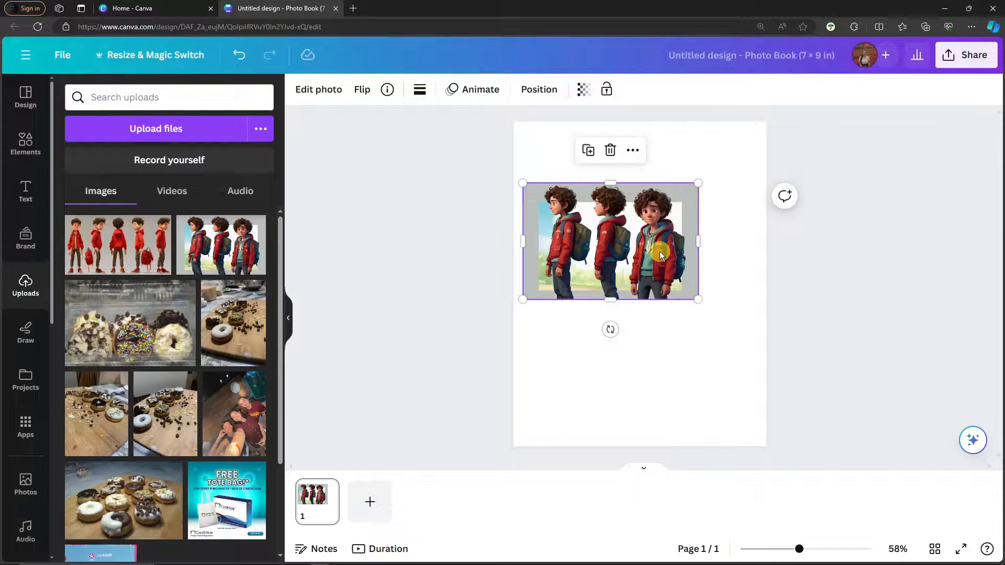
{"action": "key", "text": "Delete"}
{"action": "left_click", "coordinate": [207, 251]}
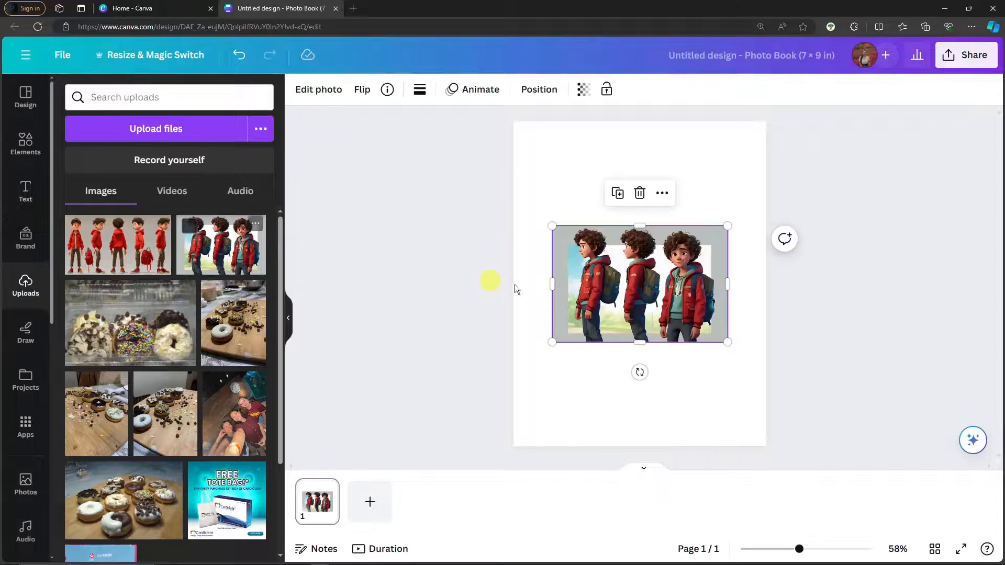
{"action": "left_click", "coordinate": [718, 178]}
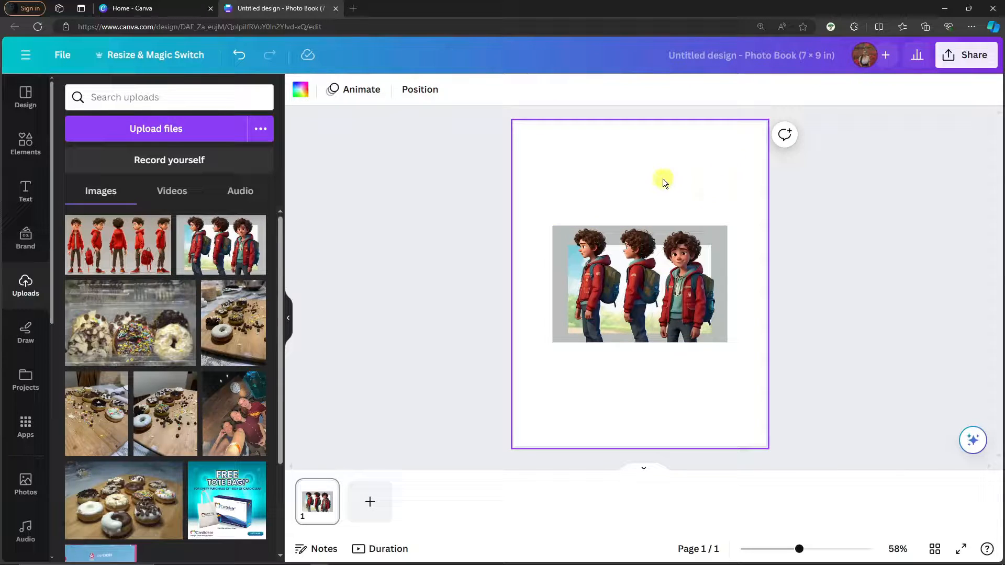
{"action": "right_click", "coordinate": [687, 162]}
{"action": "left_click", "coordinate": [776, 187]}
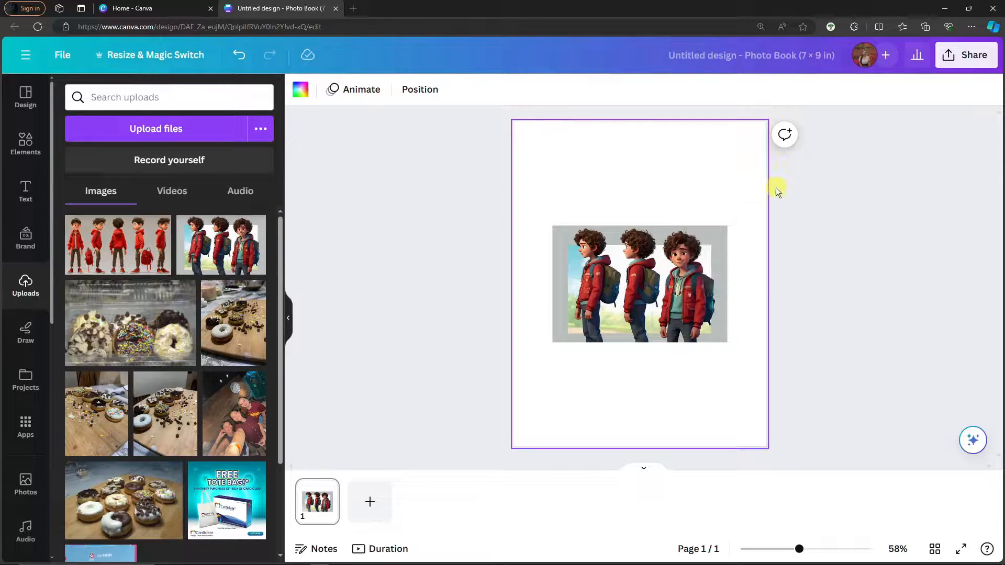
{"action": "left_click", "coordinate": [674, 269]}
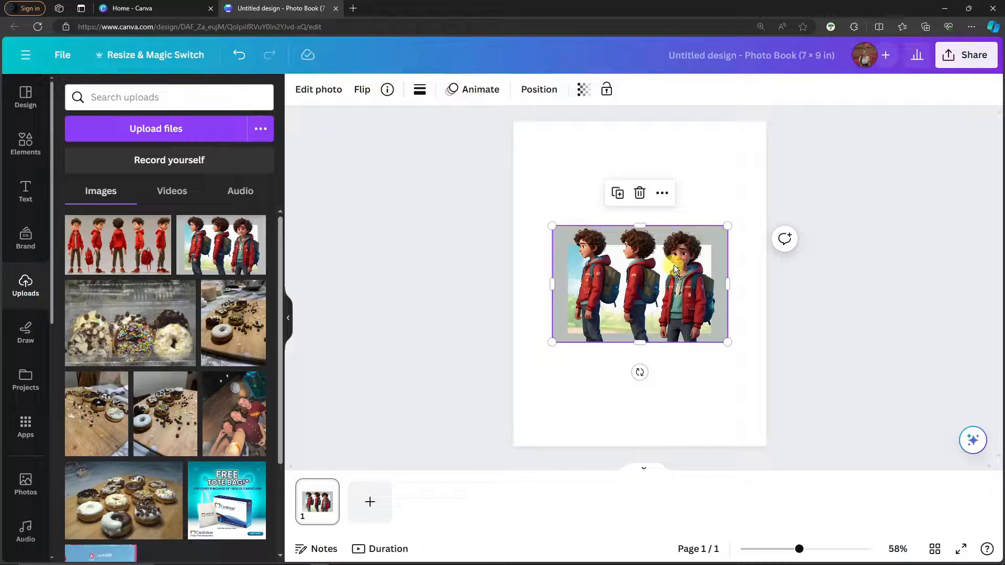
Hide the page thumbnails and add two blank pages to the photo book
{"action": "left_click", "coordinate": [646, 472]}
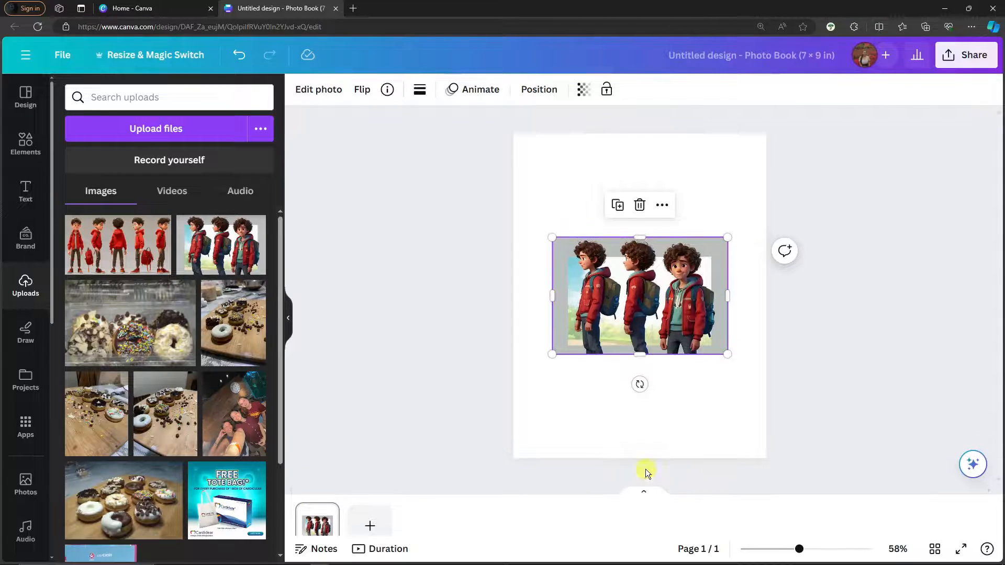
{"action": "left_click", "coordinate": [655, 502]}
{"action": "left_click", "coordinate": [671, 497]}
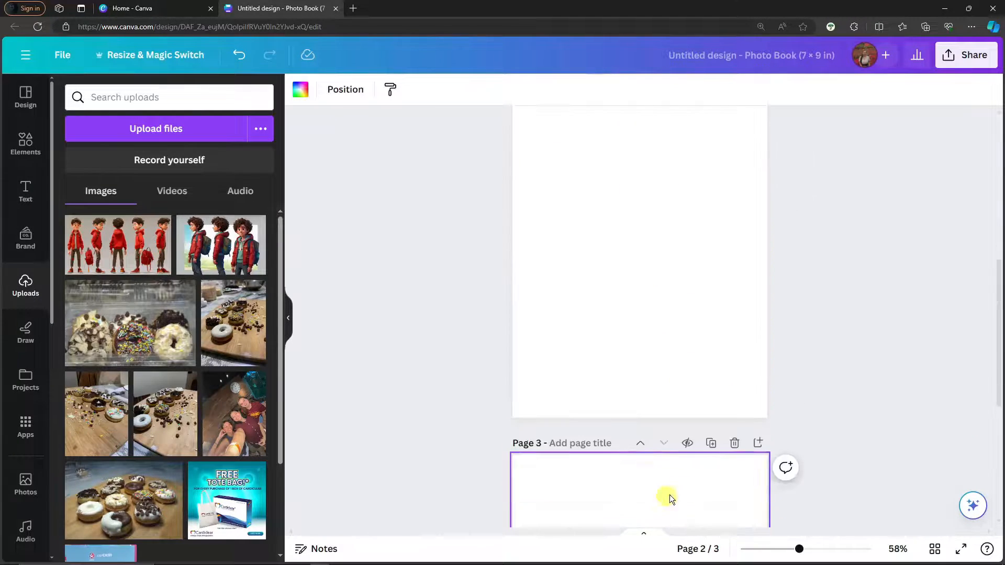
Copy the three-pose boy image from page 1 and paste it onto pages 2 and 3
{"action": "scroll", "coordinate": [805, 385], "scroll_direction": "up", "scroll_amount": 6}
{"action": "left_click", "coordinate": [656, 272]}
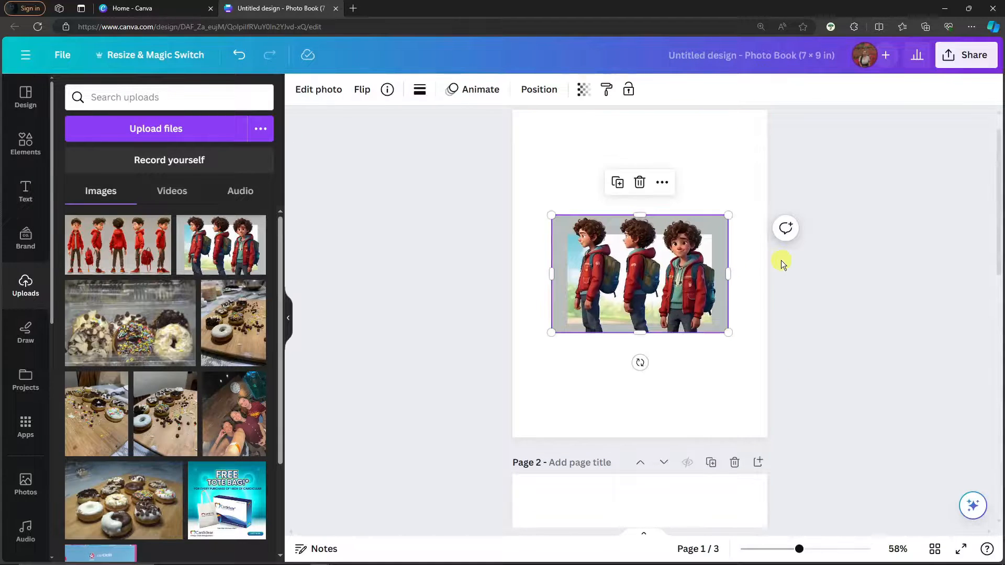
{"action": "key", "text": "ctrl+c"}
{"action": "scroll", "coordinate": [628, 352], "scroll_direction": "down", "scroll_amount": 4}
{"action": "key", "text": "ctrl+v"}
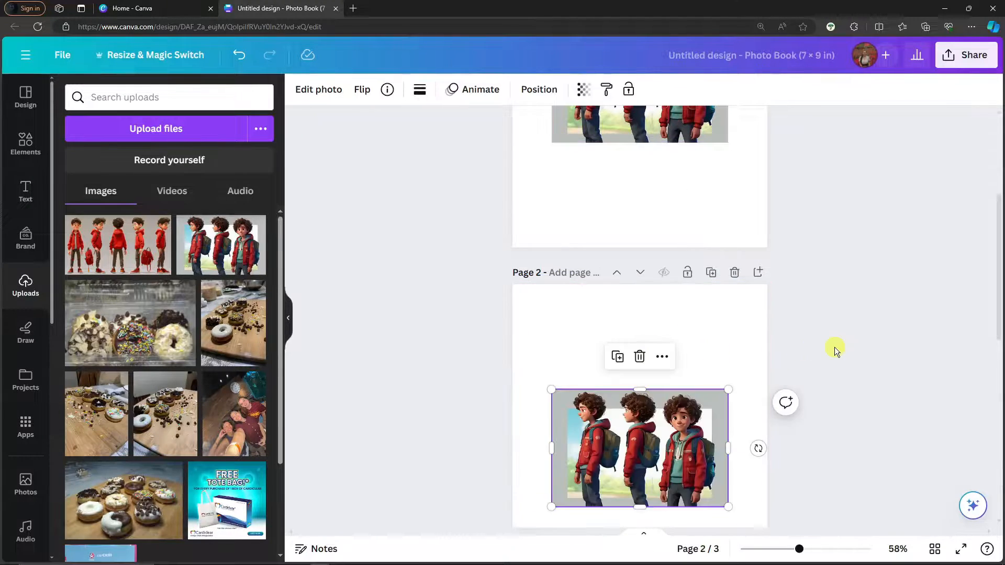
{"action": "scroll", "coordinate": [658, 409], "scroll_direction": "down", "scroll_amount": 6}
{"action": "key", "text": "ctrl+v"}
Enlarge the boy image on page 1 to nearly the page width and centre it horizontally in the upper part
{"action": "scroll", "coordinate": [858, 356], "scroll_direction": "up", "scroll_amount": 10}
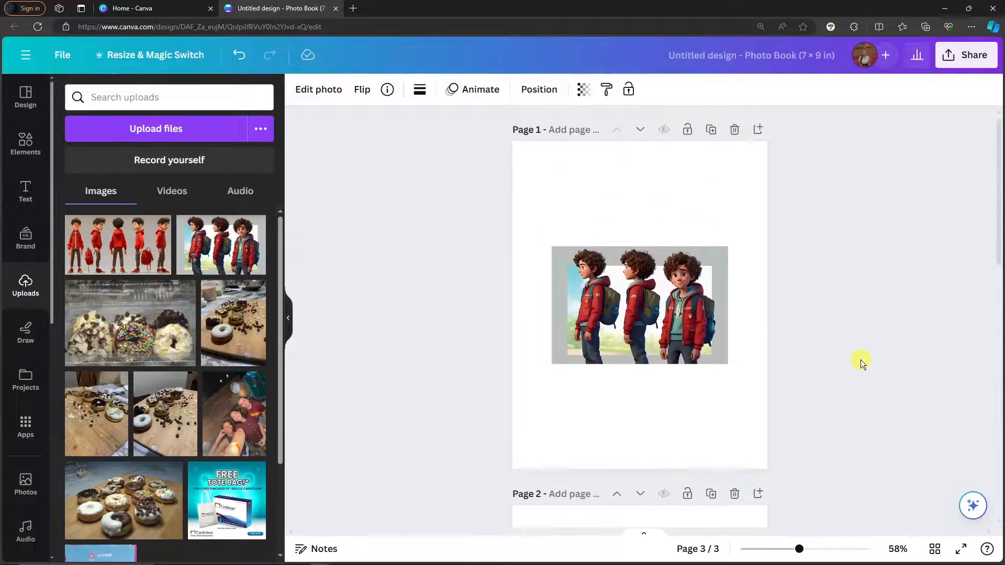
{"action": "left_click", "coordinate": [606, 312]}
{"action": "left_click_drag", "start_coordinate": [636, 311], "coordinate": [612, 248]}
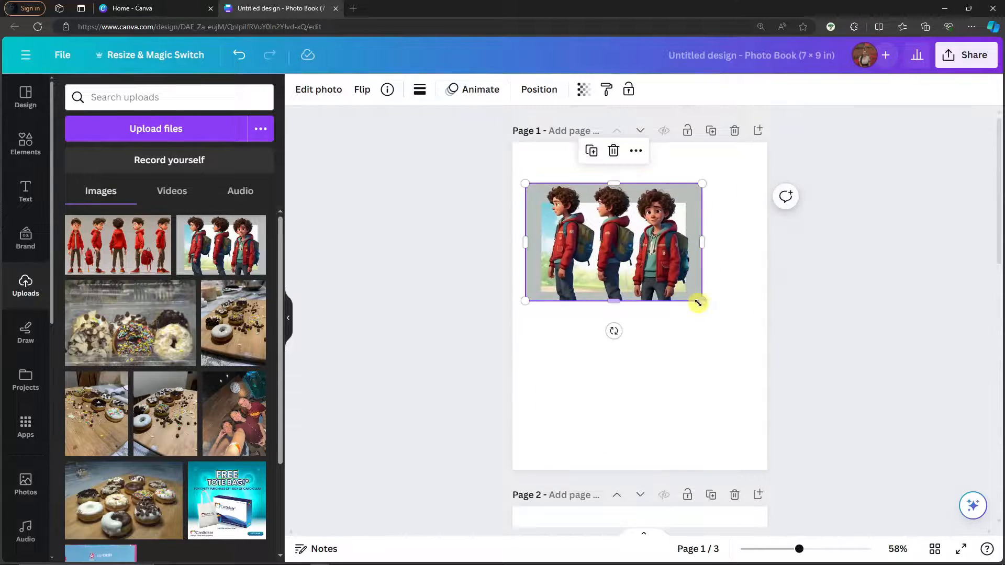
{"action": "left_click_drag", "start_coordinate": [700, 300], "coordinate": [735, 350]}
{"action": "left_click_drag", "start_coordinate": [667, 269], "coordinate": [671, 289]}
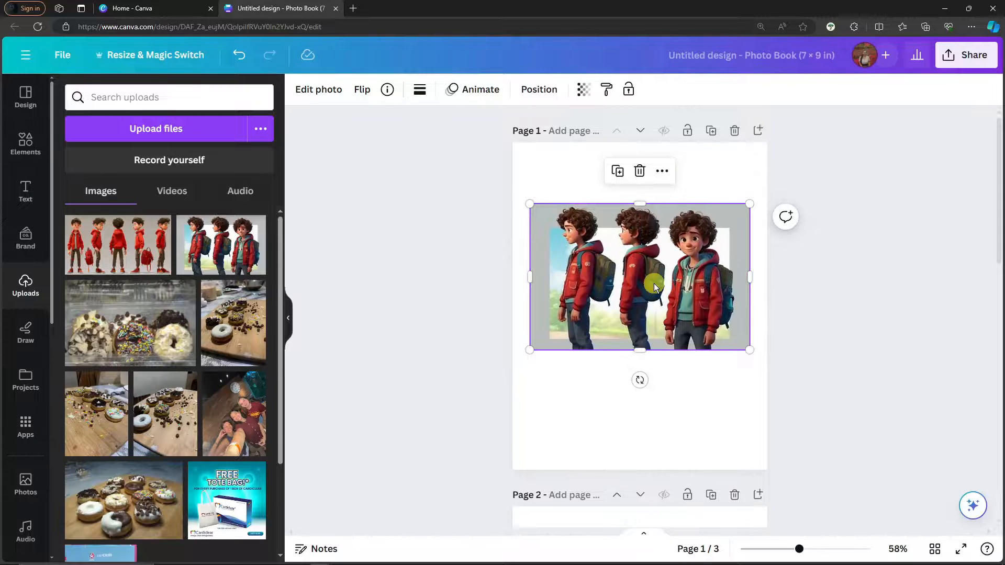
Open the page 1 image in Magic Eraser and brush over the leftmost boy's hair and down his body
{"action": "left_click", "coordinate": [367, 153]}
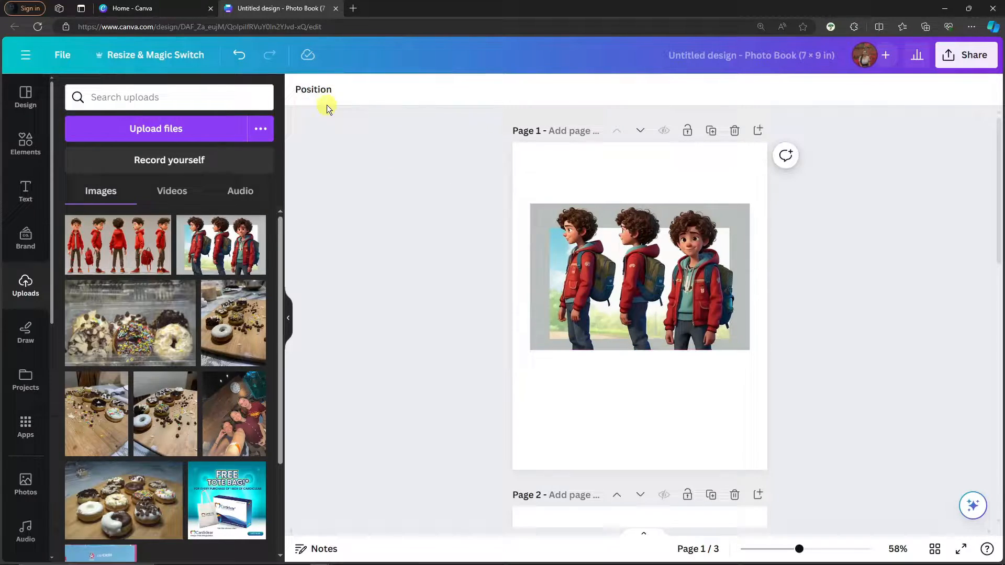
{"action": "left_click", "coordinate": [649, 315]}
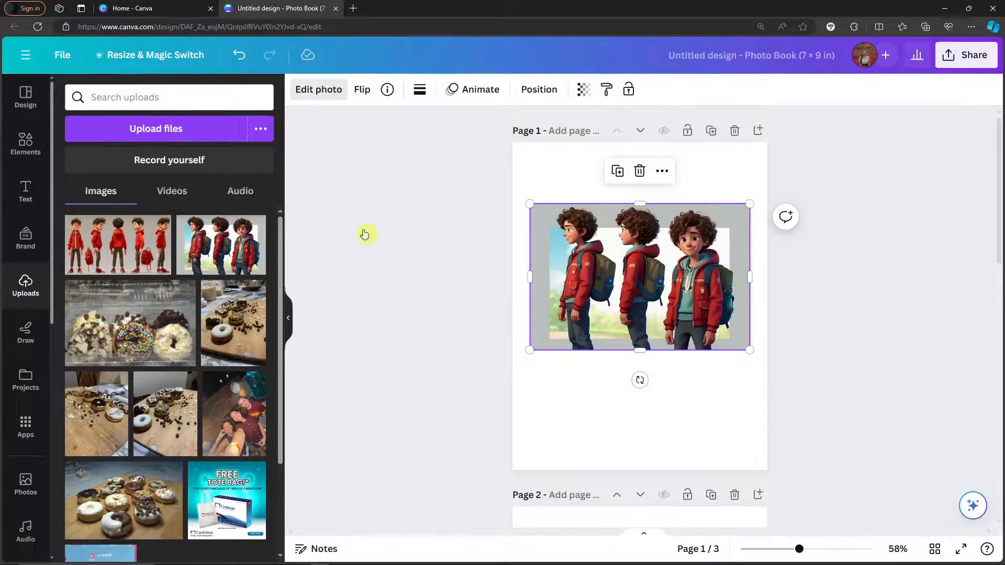
{"action": "left_click", "coordinate": [167, 184]}
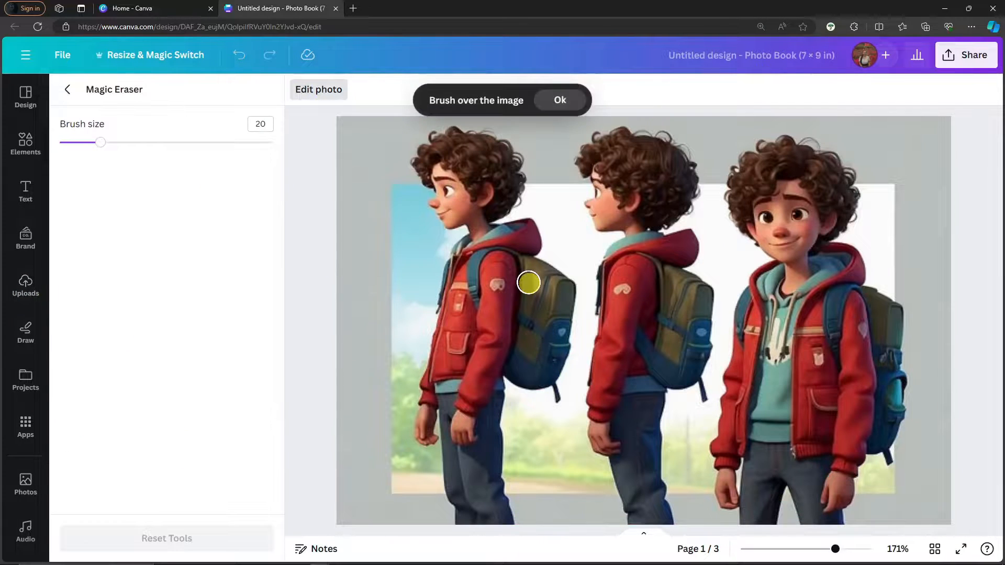
{"action": "scroll", "coordinate": [820, 257], "scroll_direction": "down", "scroll_amount": 2}
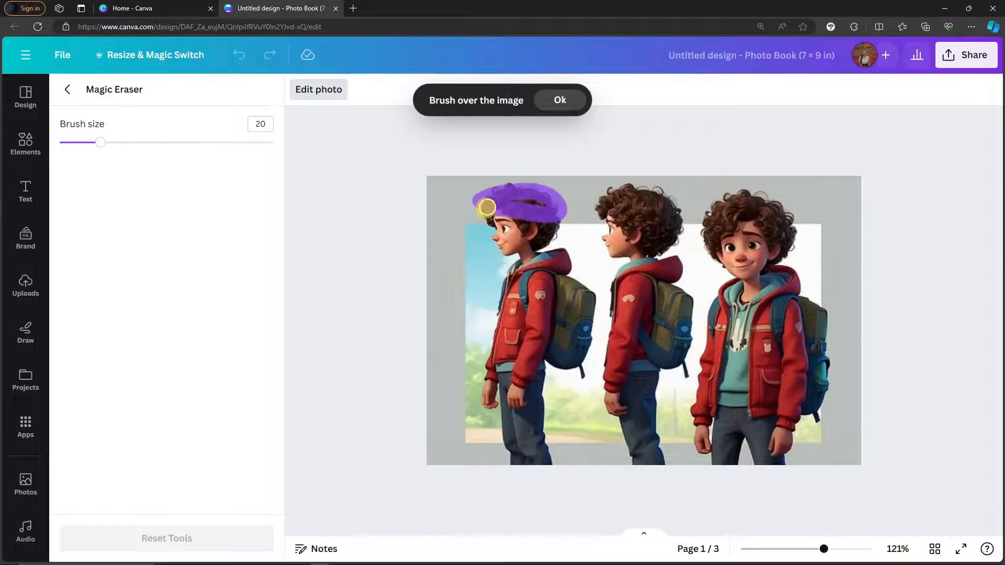
{"action": "mouse_move", "coordinate": [487, 207]}
{"action": "left_mouse_down"}
{"action": "mouse_move", "coordinate": [549, 205]}
{"action": "mouse_move", "coordinate": [543, 341]}
{"action": "left_mouse_up"}
{"action": "left_click_drag", "start_coordinate": [547, 376], "coordinate": [547, 378]}
Set the brush size to 78, erase the left and middle boys, and brush over the leftover area beside the front-facing boy
{"action": "left_click", "coordinate": [98, 143]}
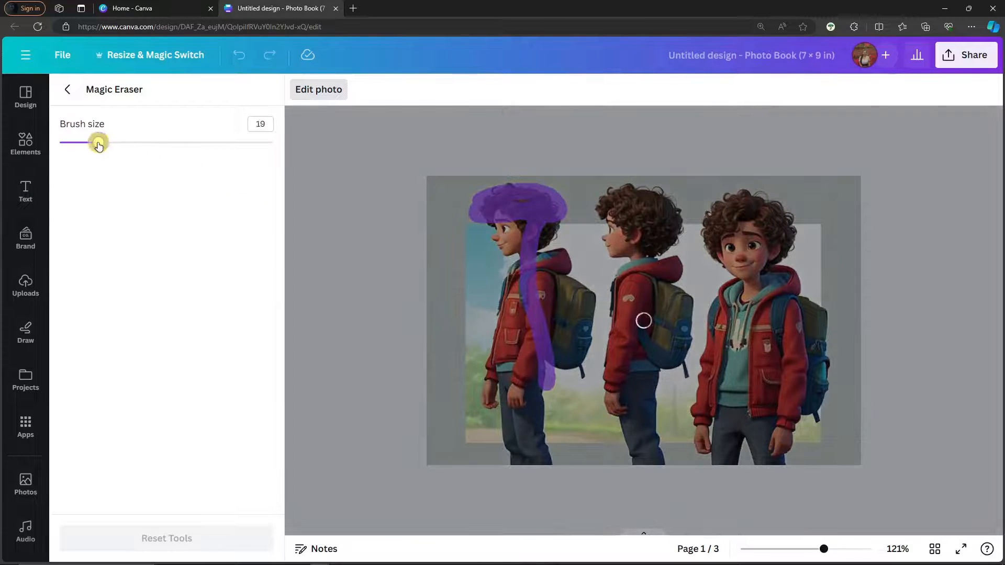
{"action": "left_click_drag", "start_coordinate": [153, 143], "coordinate": [226, 143]}
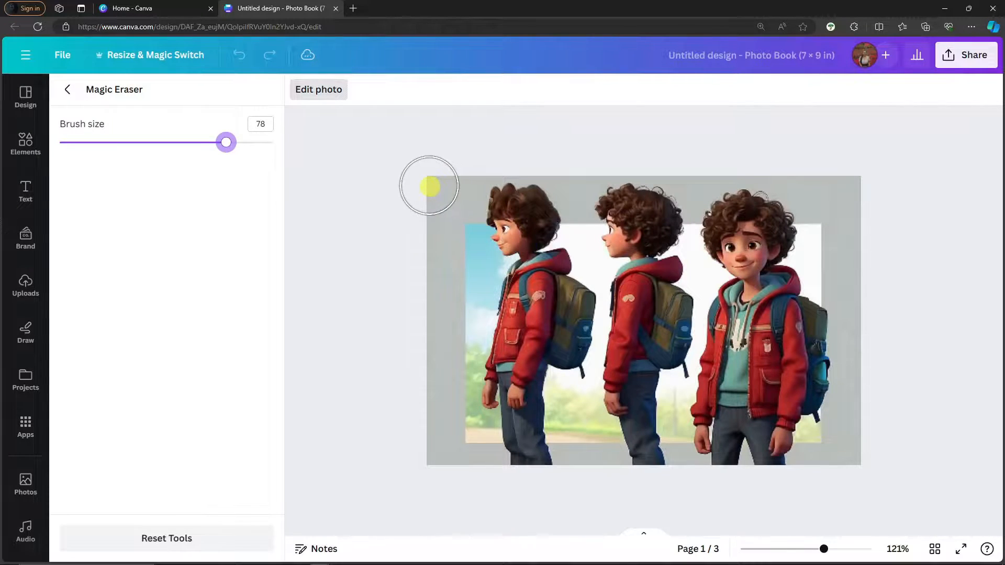
{"action": "mouse_move", "coordinate": [429, 186]}
{"action": "left_mouse_down"}
{"action": "mouse_move", "coordinate": [644, 210]}
{"action": "mouse_move", "coordinate": [662, 242]}
{"action": "mouse_move", "coordinate": [664, 395]}
{"action": "mouse_move", "coordinate": [646, 454]}
{"action": "mouse_move", "coordinate": [554, 447]}
{"action": "mouse_move", "coordinate": [600, 253]}
{"action": "mouse_move", "coordinate": [606, 287]}
{"action": "mouse_move", "coordinate": [633, 226]}
{"action": "mouse_move", "coordinate": [557, 304]}
{"action": "mouse_move", "coordinate": [521, 387]}
{"action": "mouse_move", "coordinate": [457, 354]}
{"action": "mouse_move", "coordinate": [429, 287]}
{"action": "mouse_move", "coordinate": [446, 431]}
{"action": "mouse_move", "coordinate": [476, 446]}
{"action": "left_mouse_up"}
{"action": "left_click_drag", "start_coordinate": [571, 465], "coordinate": [571, 465]}
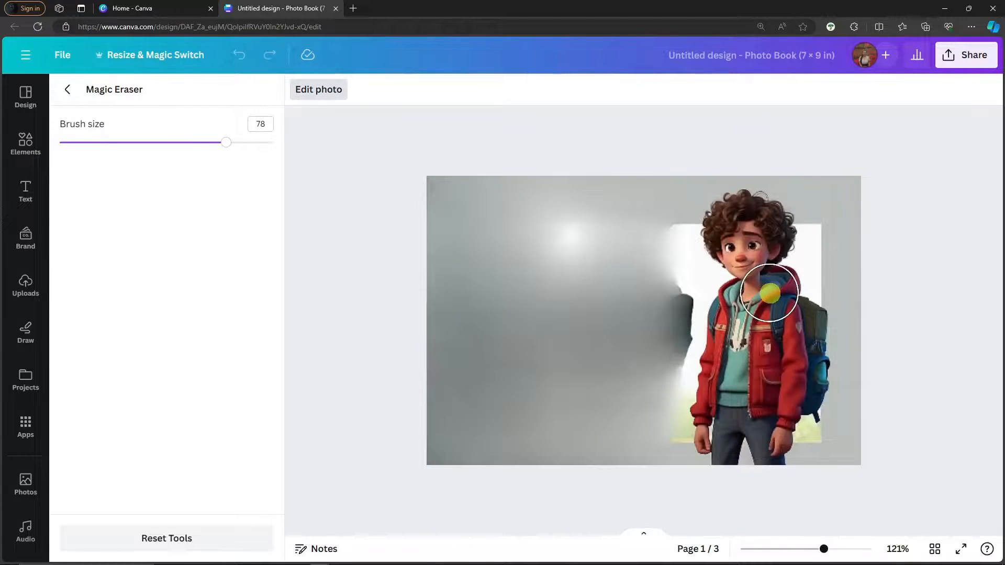
{"action": "mouse_move", "coordinate": [427, 186]}
{"action": "left_mouse_down"}
{"action": "mouse_move", "coordinate": [634, 202]}
{"action": "mouse_move", "coordinate": [673, 257]}
{"action": "mouse_move", "coordinate": [645, 413]}
{"action": "mouse_move", "coordinate": [620, 448]}
{"action": "mouse_move", "coordinate": [641, 231]}
{"action": "mouse_move", "coordinate": [586, 413]}
{"action": "mouse_move", "coordinate": [587, 206]}
{"action": "mouse_move", "coordinate": [529, 328]}
{"action": "left_mouse_up"}
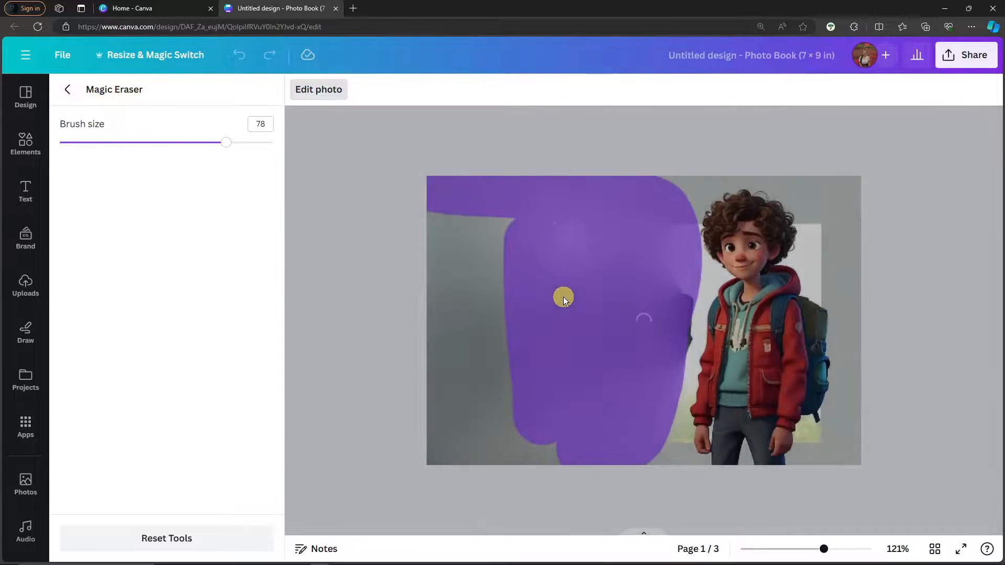
Leave Magic Eraser and move the three-pose boy image on page 2 up toward the page's left edge
{"action": "scroll", "coordinate": [572, 301], "scroll_direction": "down", "scroll_amount": 5}
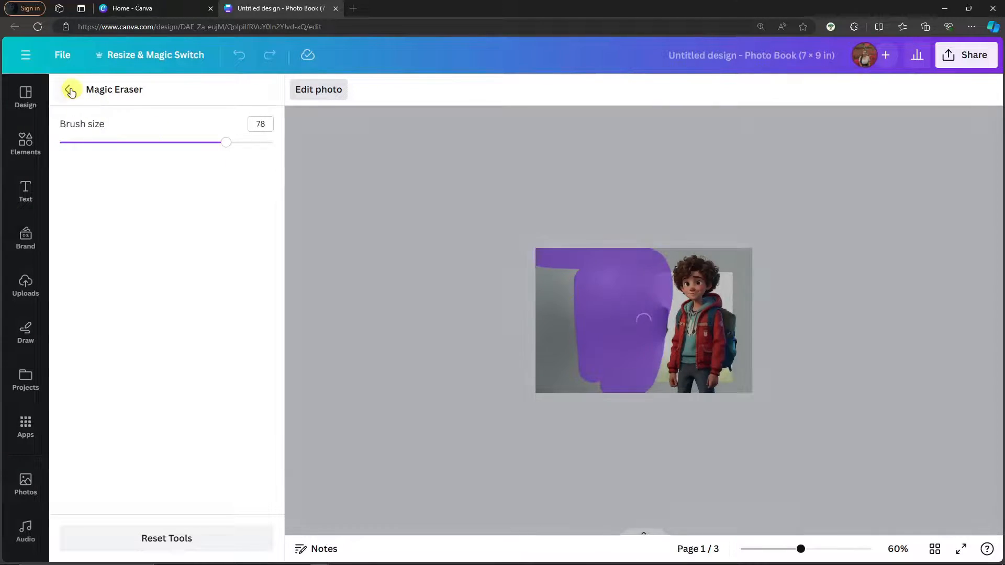
{"action": "scroll", "coordinate": [668, 307], "scroll_direction": "down", "scroll_amount": 5}
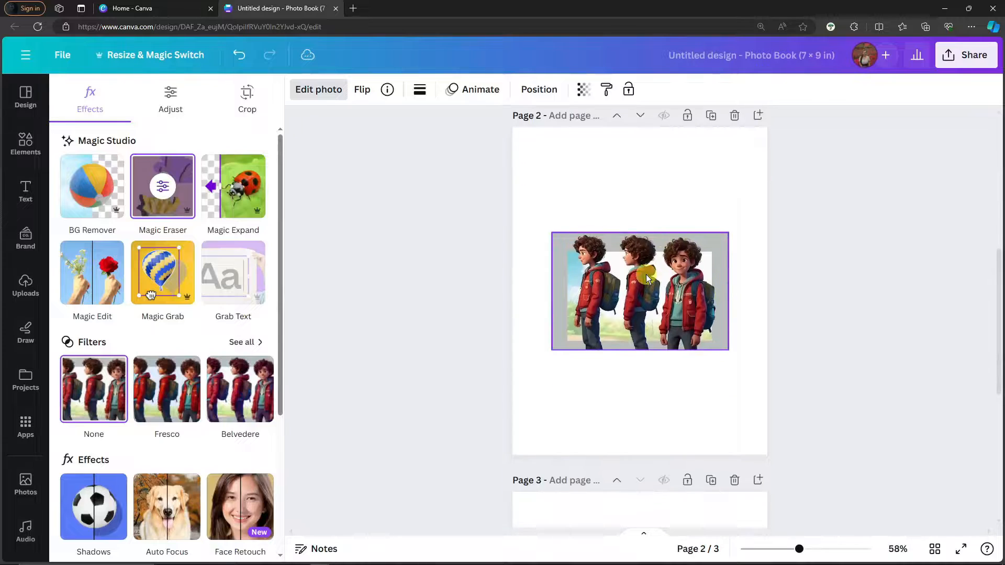
{"action": "left_click", "coordinate": [688, 274]}
{"action": "scroll", "coordinate": [712, 283], "scroll_direction": "up", "scroll_amount": 3}
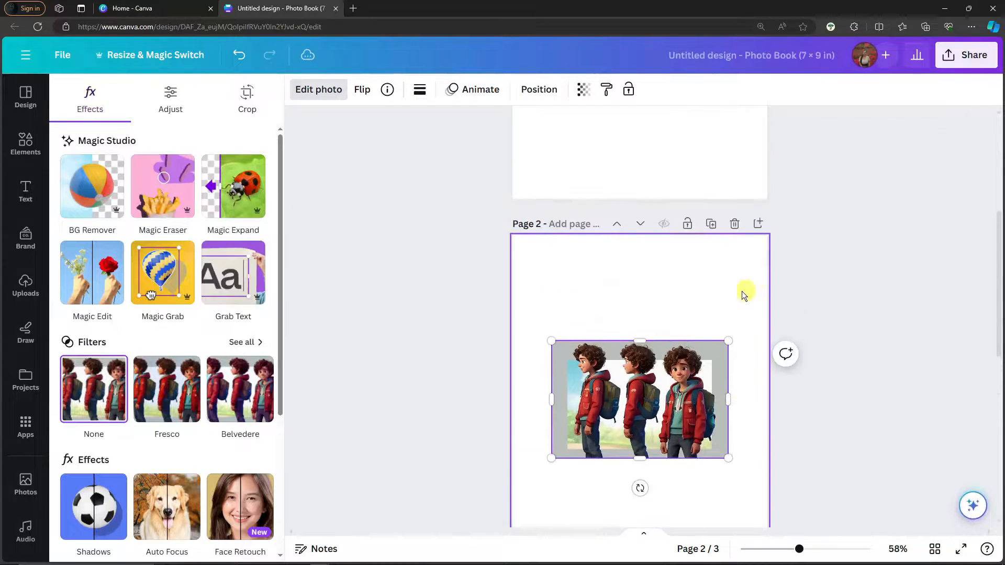
{"action": "left_click_drag", "start_coordinate": [697, 403], "coordinate": [668, 363]}
{"action": "scroll", "coordinate": [669, 363], "scroll_direction": "up", "scroll_amount": 4}
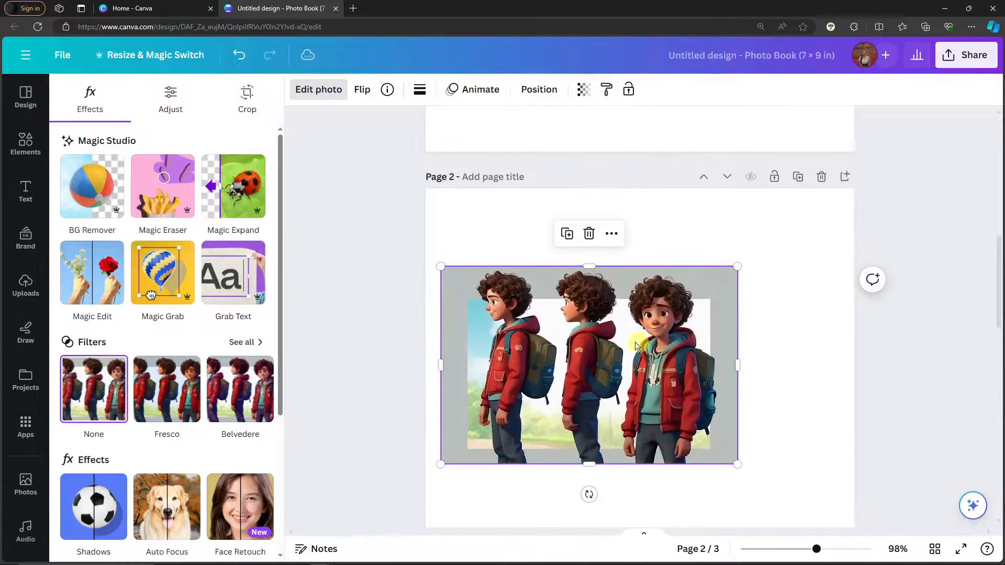
Crop the page 2 image to the front-facing boy, applying Smart Crop and repositioning the picture within the crop frame
{"action": "double_click", "coordinate": [545, 357]}
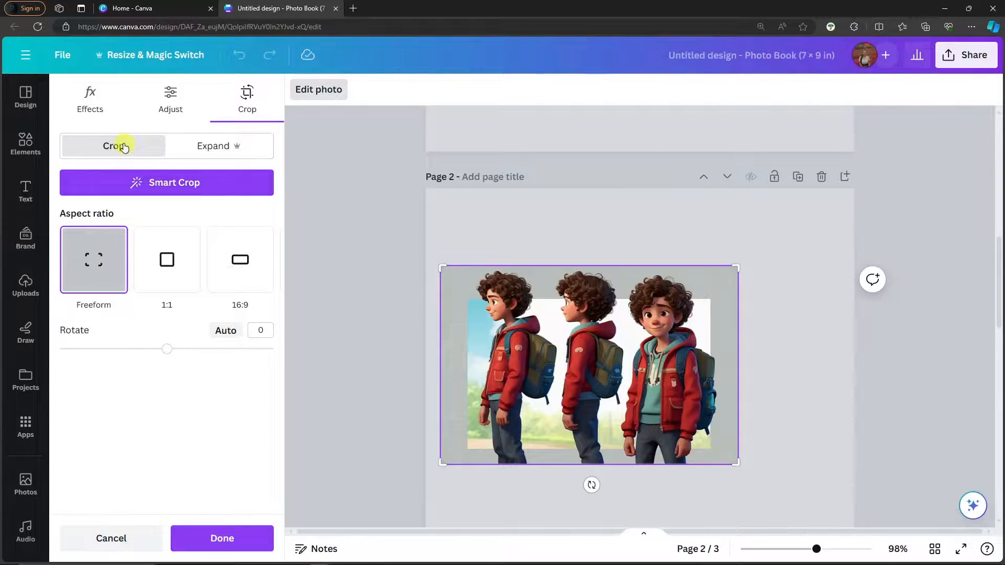
{"action": "left_click_drag", "start_coordinate": [436, 266], "coordinate": [622, 262]}
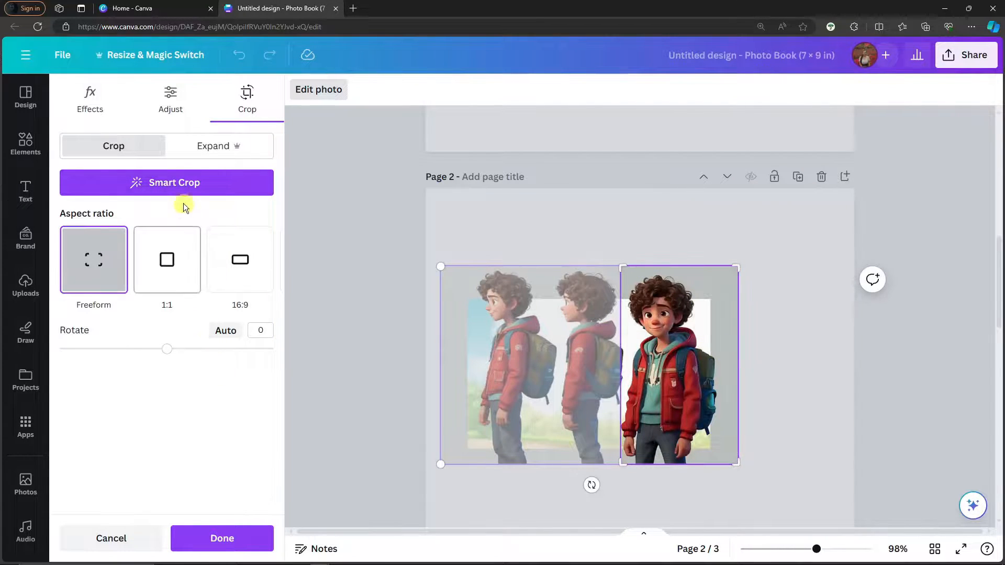
{"action": "left_click", "coordinate": [204, 178]}
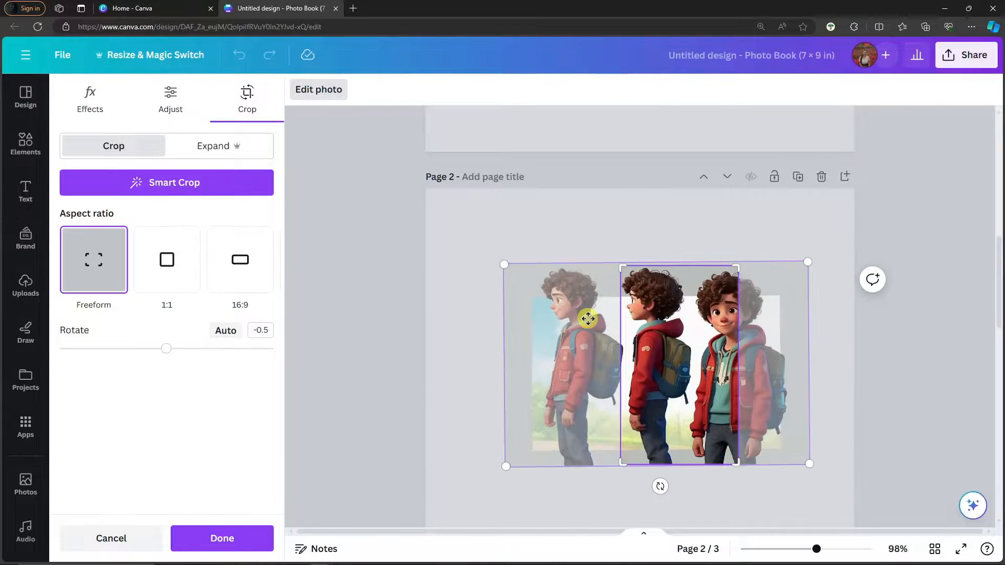
{"action": "left_click_drag", "start_coordinate": [703, 371], "coordinate": [540, 324]}
{"action": "left_click", "coordinate": [270, 539]}
Delete the erased boy image from page 1 and the cropped boy image from page 2
{"action": "scroll", "coordinate": [595, 394], "scroll_direction": "up", "scroll_amount": 8}
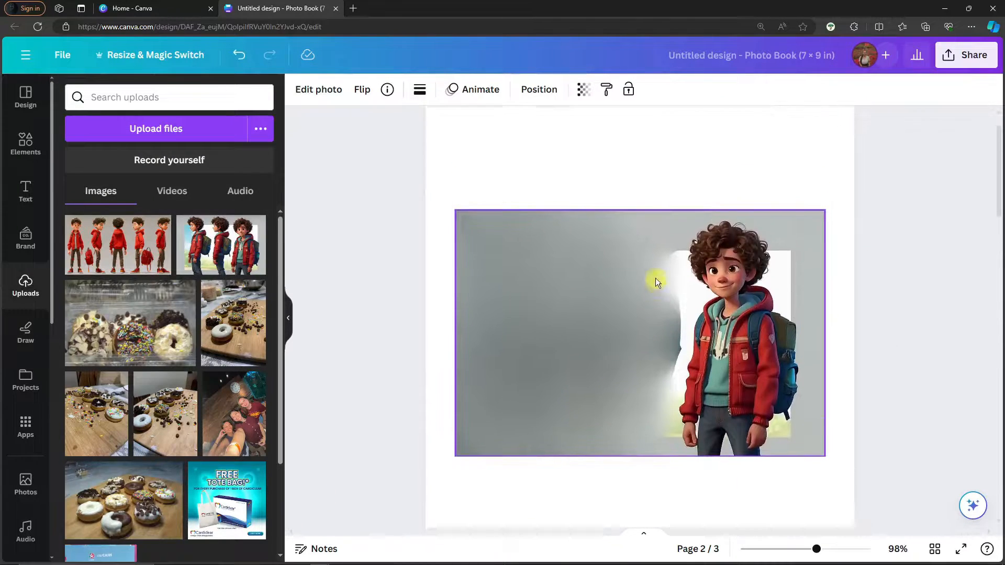
{"action": "scroll", "coordinate": [654, 316], "scroll_direction": "down", "scroll_amount": 5}
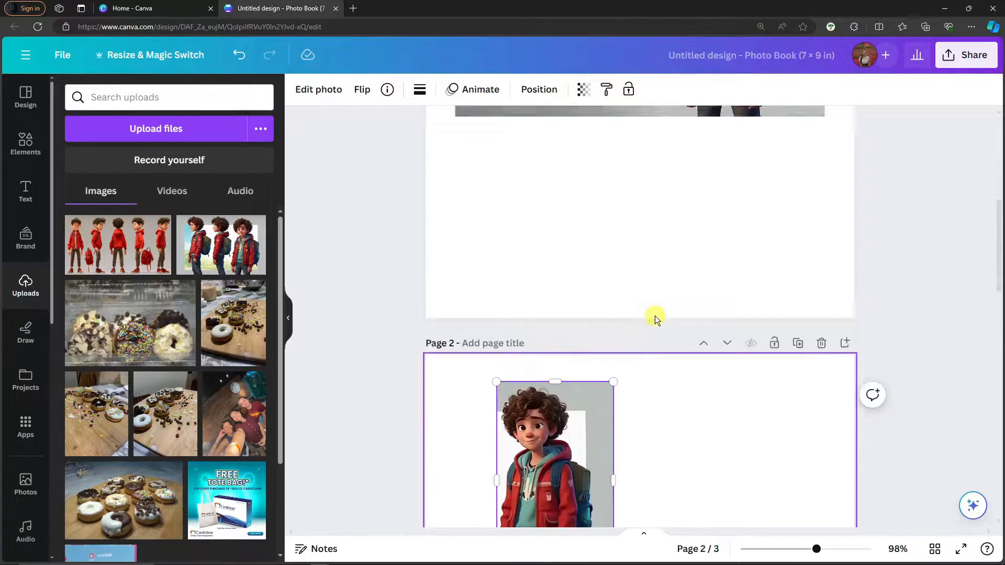
{"action": "scroll", "coordinate": [656, 316], "scroll_direction": "down", "scroll_amount": 2, "text": "ctrl"}
{"action": "scroll", "coordinate": [645, 281], "scroll_direction": "down", "scroll_amount": 2, "text": "ctrl"}
{"action": "scroll", "coordinate": [627, 225], "scroll_direction": "down", "scroll_amount": 3}
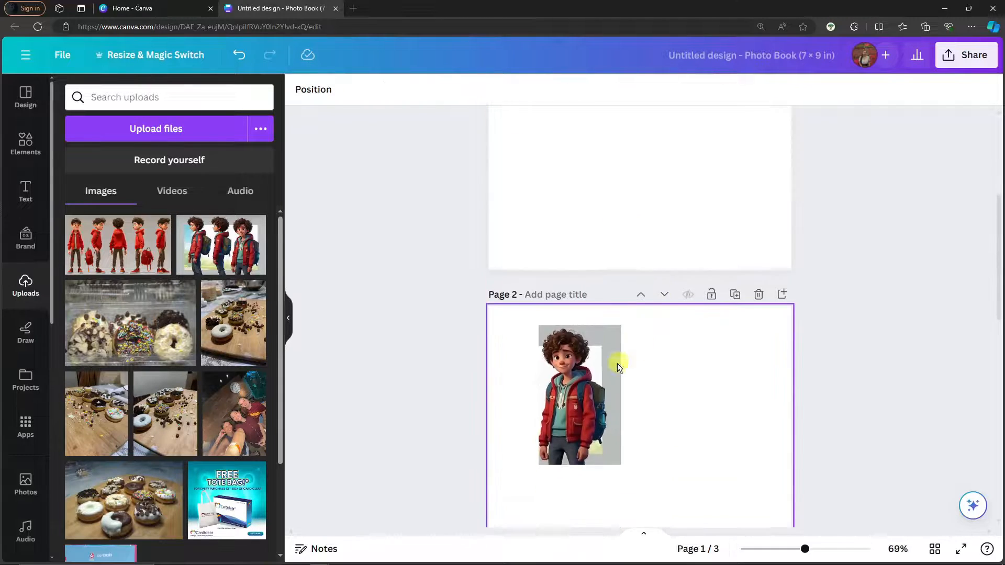
{"action": "scroll", "coordinate": [542, 307], "scroll_direction": "up", "scroll_amount": 5}
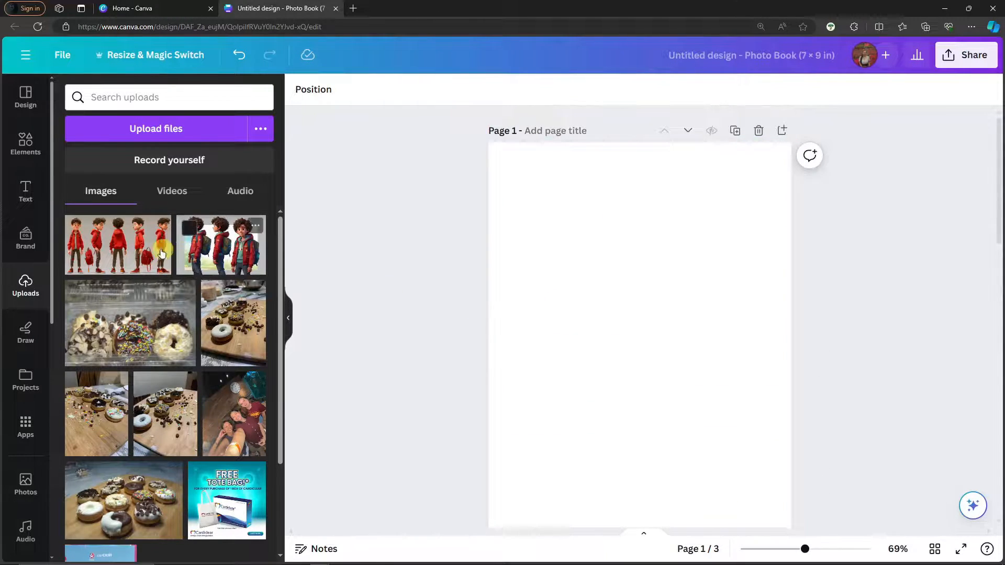
Add the uploaded five-pose boy image to page 1, enlarge it to nearly the page width and place it in the upper part
{"action": "left_click", "coordinate": [131, 255]}
{"action": "left_click_drag", "start_coordinate": [647, 353], "coordinate": [637, 278]}
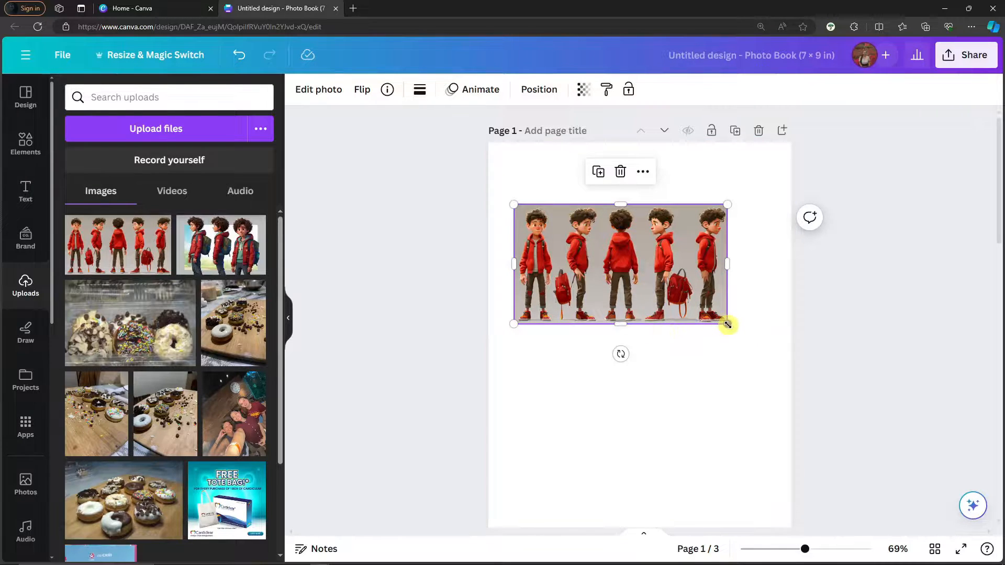
{"action": "left_click_drag", "start_coordinate": [727, 324], "coordinate": [763, 366]}
{"action": "left_click_drag", "start_coordinate": [684, 294], "coordinate": [673, 313]}
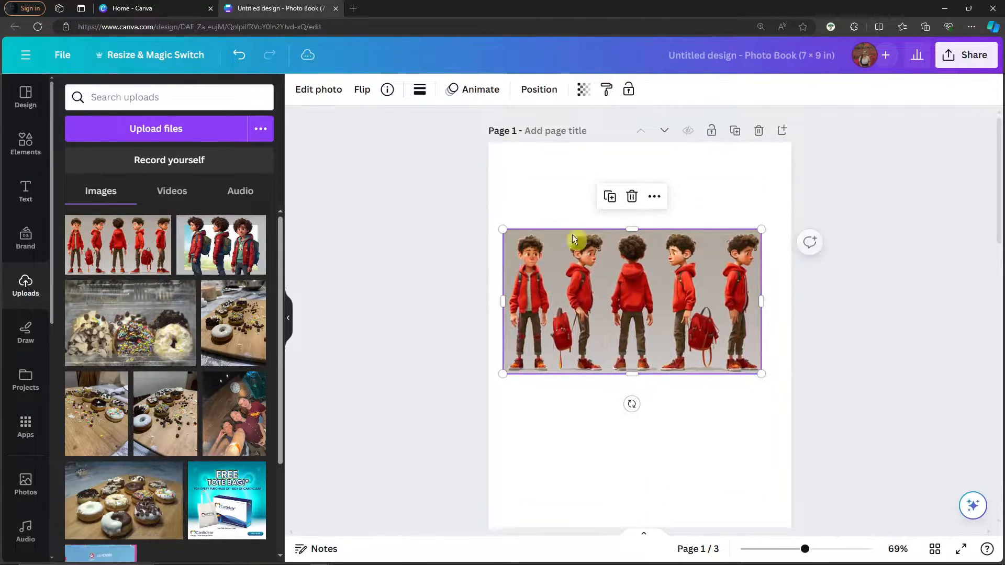
{"action": "left_click", "coordinate": [392, 226]}
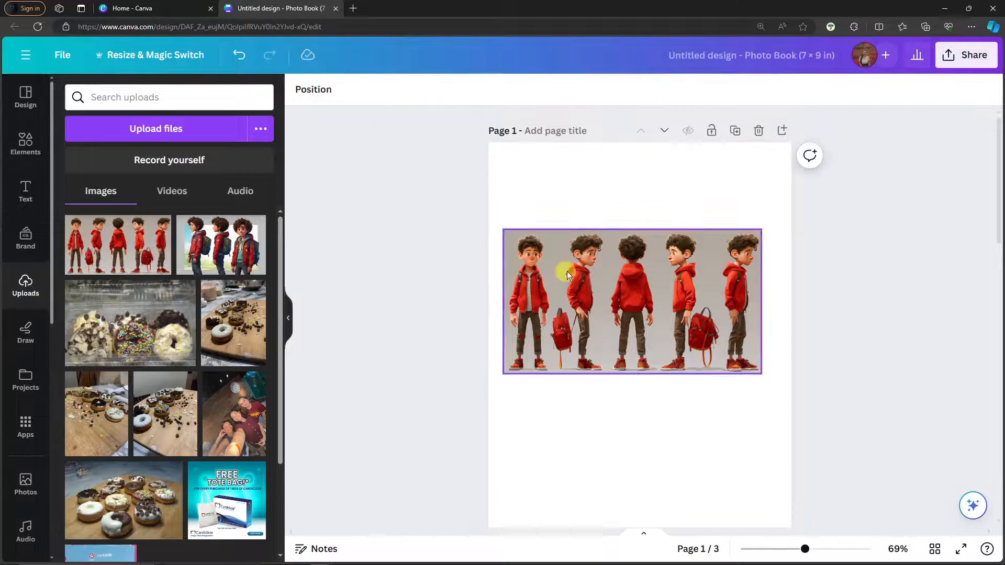
{"action": "left_click", "coordinate": [573, 274]}
{"action": "right_click", "coordinate": [564, 265]}
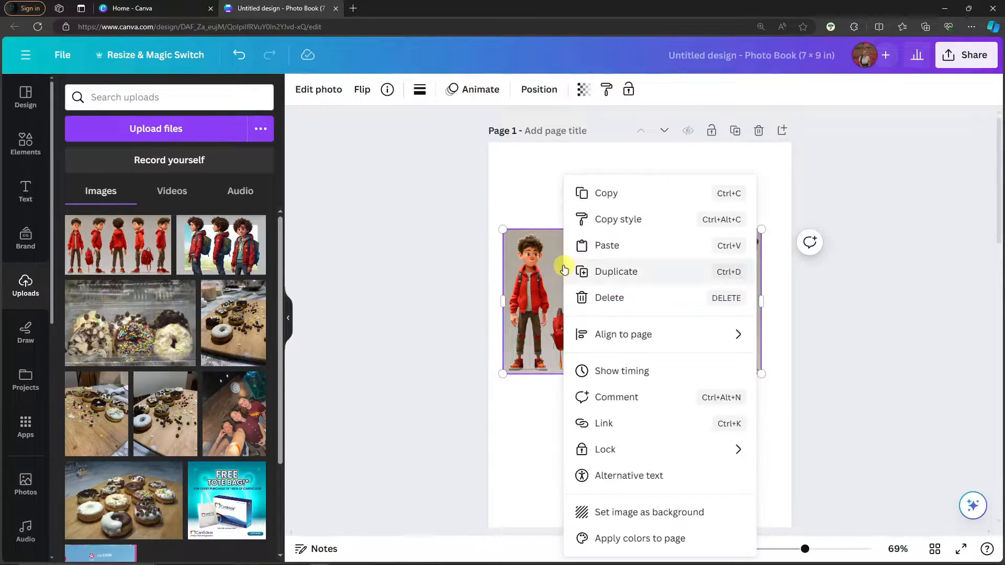
{"action": "left_click", "coordinate": [953, 298]}
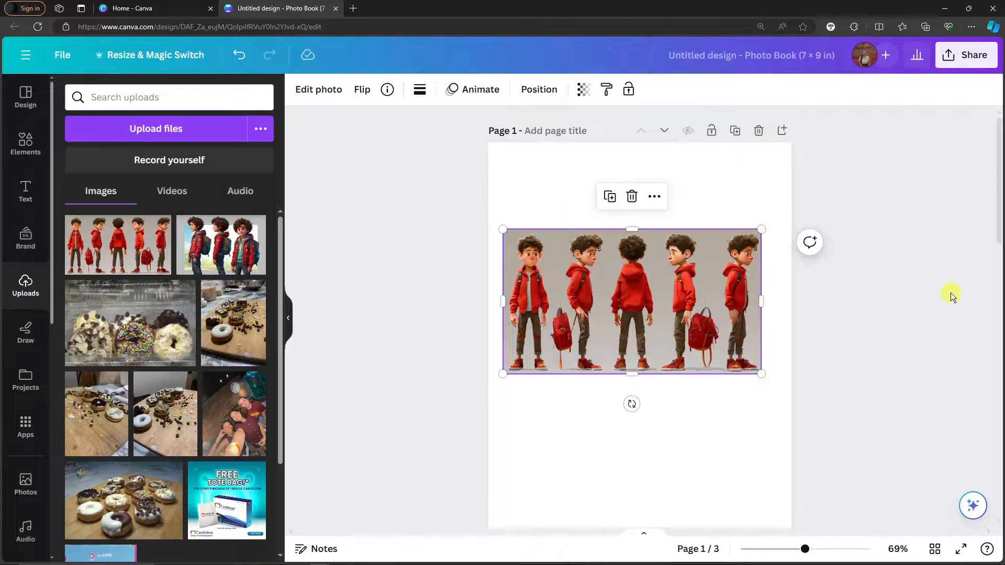
{"action": "left_click", "coordinate": [331, 97]}
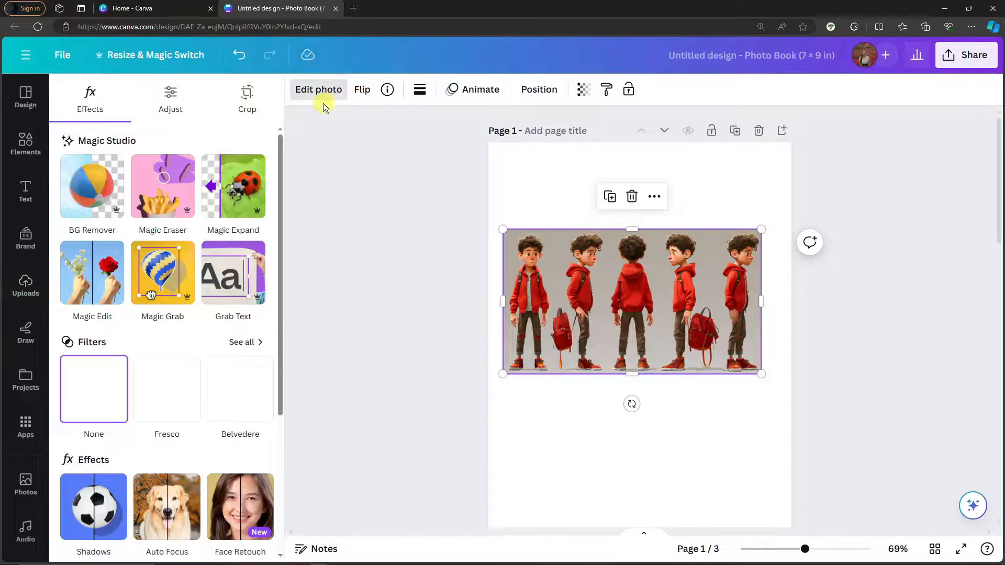
{"action": "left_click", "coordinate": [246, 99]}
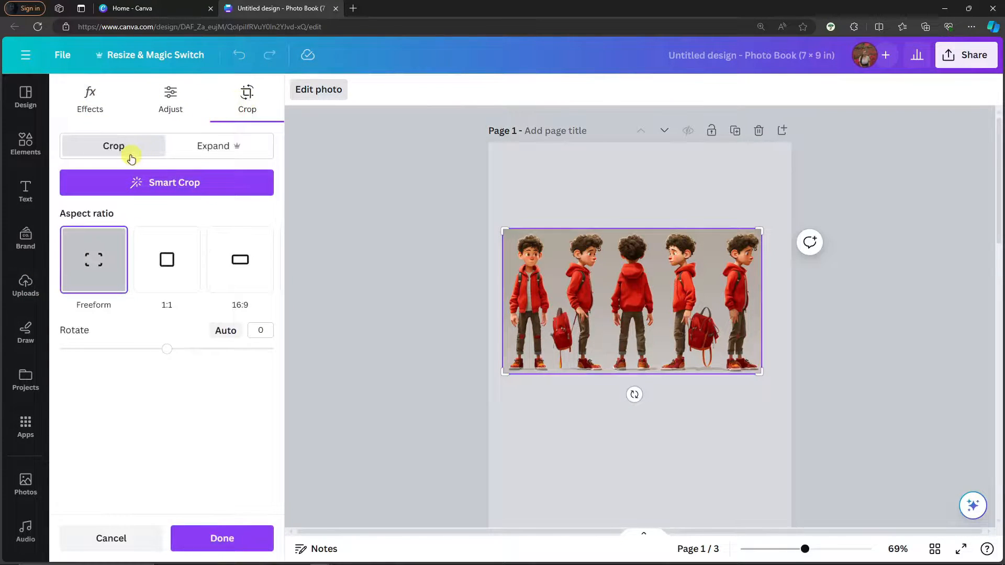
{"action": "left_click", "coordinate": [207, 186]}
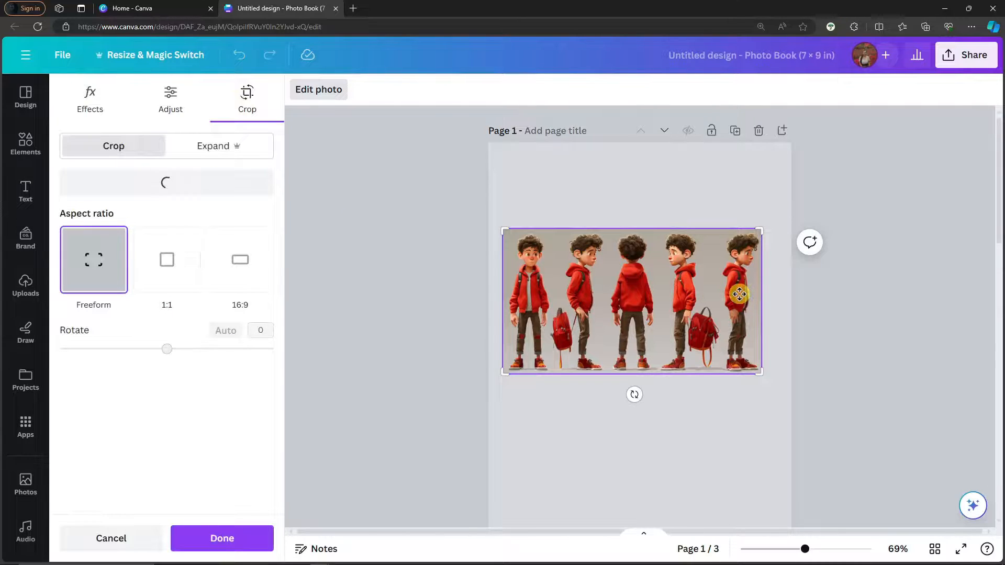
{"action": "left_click", "coordinate": [430, 262]}
Apply Smart Crop to the page 1 image, then crop it down to the leftmost, front-facing boy
{"action": "left_click", "coordinate": [295, 90]}
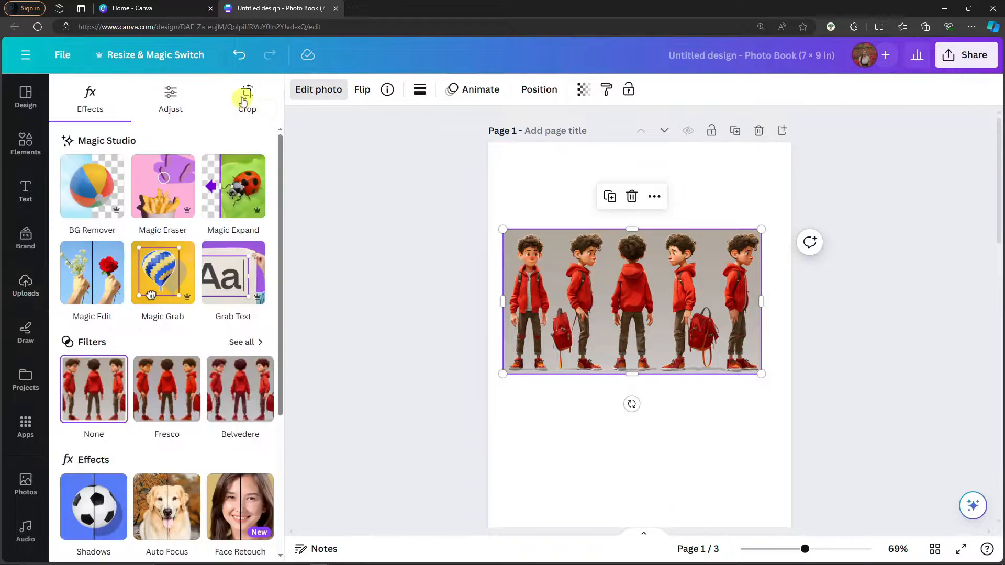
{"action": "left_click", "coordinate": [244, 100]}
{"action": "left_click", "coordinate": [169, 188]}
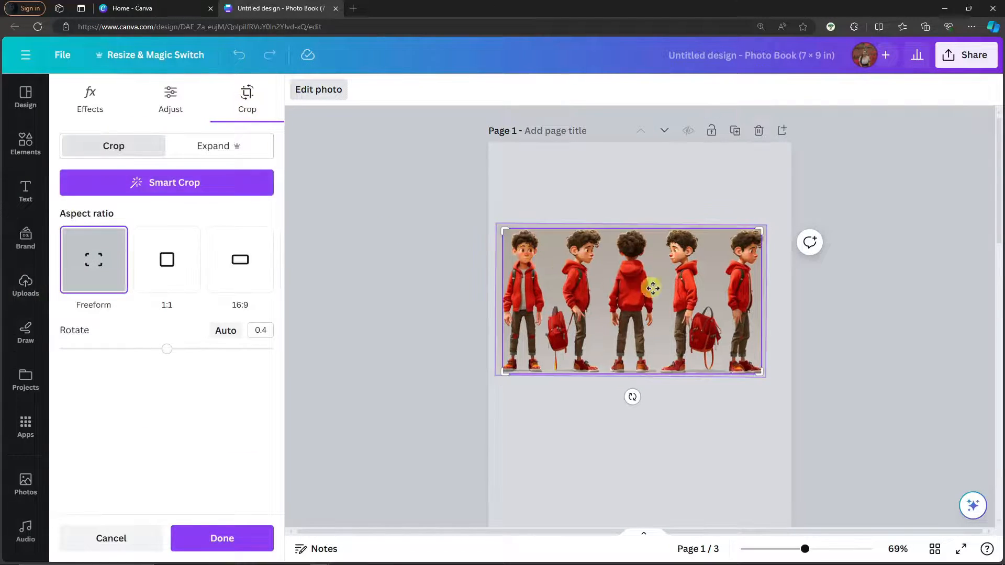
{"action": "left_click_drag", "start_coordinate": [648, 291], "coordinate": [662, 296]}
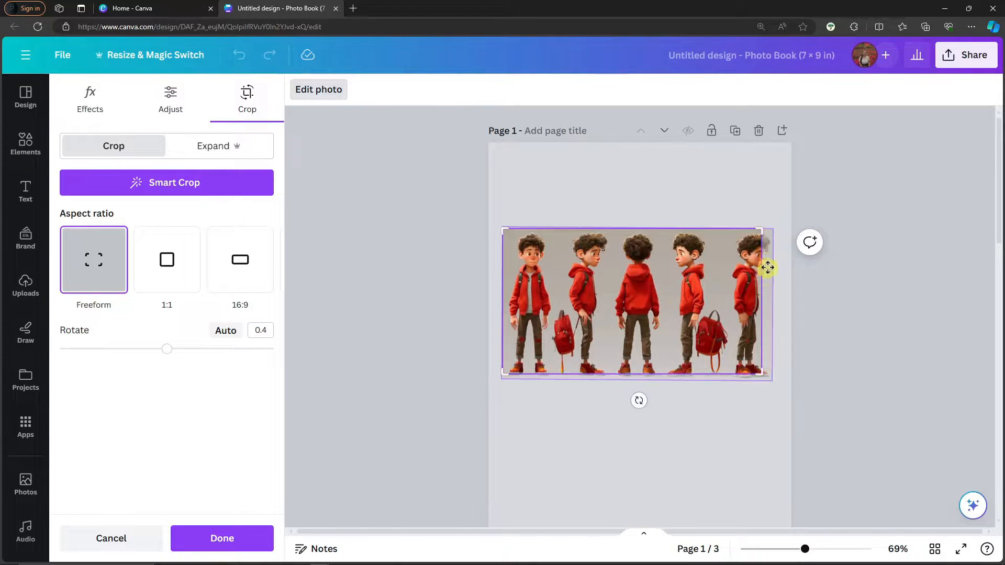
{"action": "left_click_drag", "start_coordinate": [767, 268], "coordinate": [557, 214]}
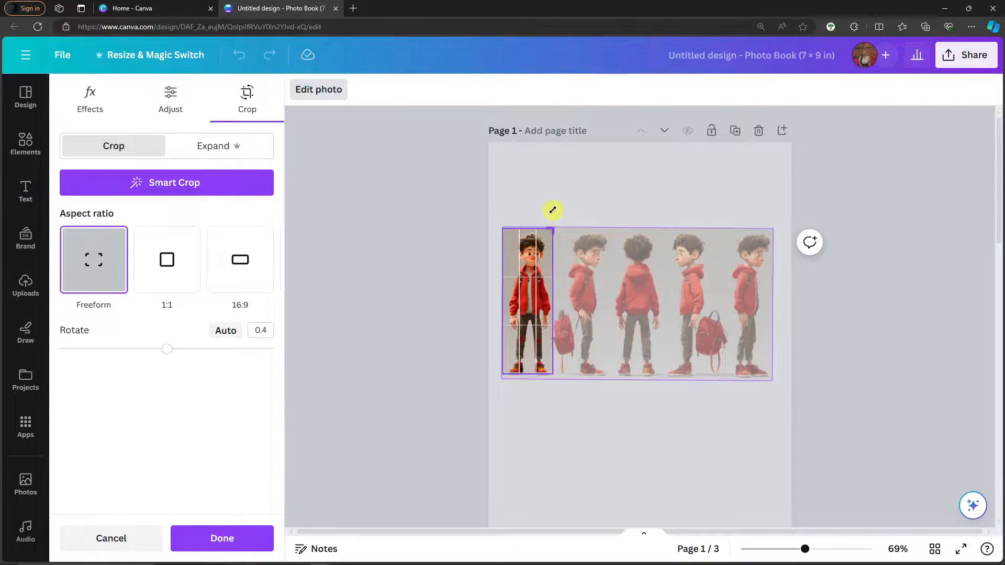
{"action": "left_click", "coordinate": [254, 539]}
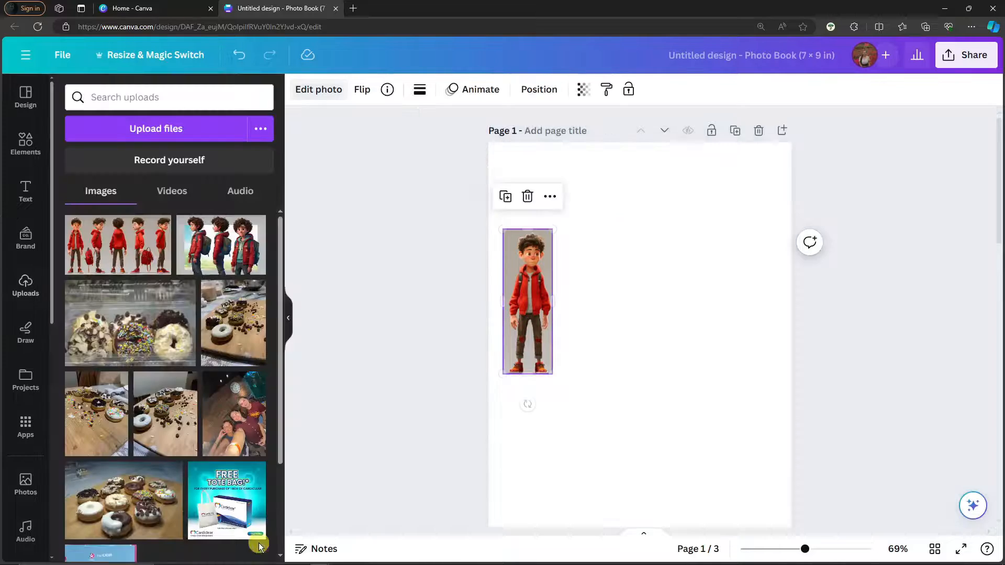
Enlarge the cropped front-facing boy on page 1 to the full page height and centre him horizontally
{"action": "left_click_drag", "start_coordinate": [551, 375], "coordinate": [577, 319]}
{"action": "scroll", "coordinate": [622, 325], "scroll_direction": "down", "scroll_amount": 1}
{"action": "left_click_drag", "start_coordinate": [665, 455], "coordinate": [671, 469]}
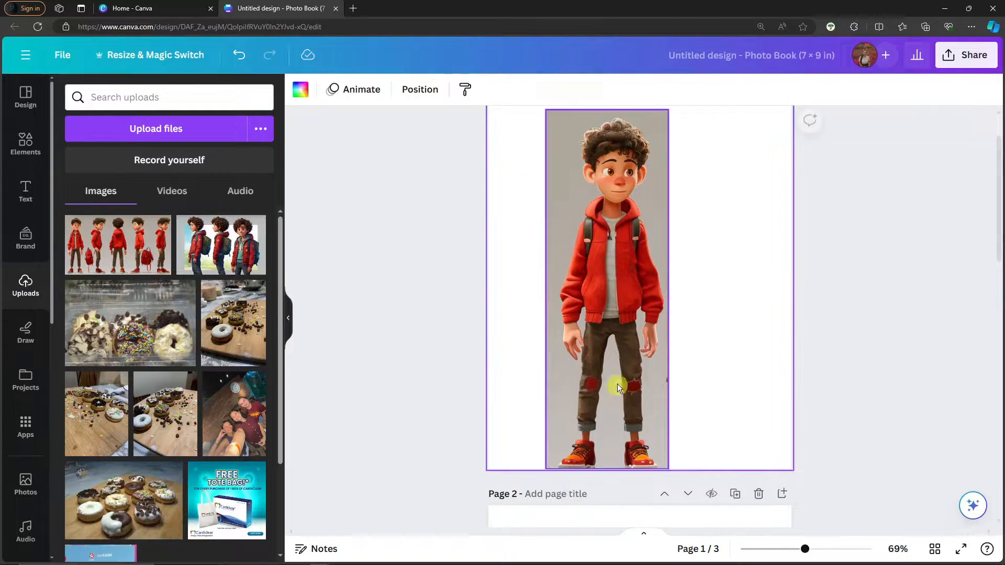
{"action": "left_click_drag", "start_coordinate": [617, 384], "coordinate": [643, 383]}
{"action": "scroll", "coordinate": [635, 335], "scroll_direction": "up", "scroll_amount": 1}
{"action": "left_click_drag", "start_coordinate": [694, 173], "coordinate": [704, 139]}
Add the five-pose boy image to page 2 and move it to the upper part of the page
{"action": "scroll", "coordinate": [825, 276], "scroll_direction": "down", "scroll_amount": 5}
{"action": "scroll", "coordinate": [825, 277], "scroll_direction": "down", "scroll_amount": 2}
{"action": "scroll", "coordinate": [824, 278], "scroll_direction": "up", "scroll_amount": 3}
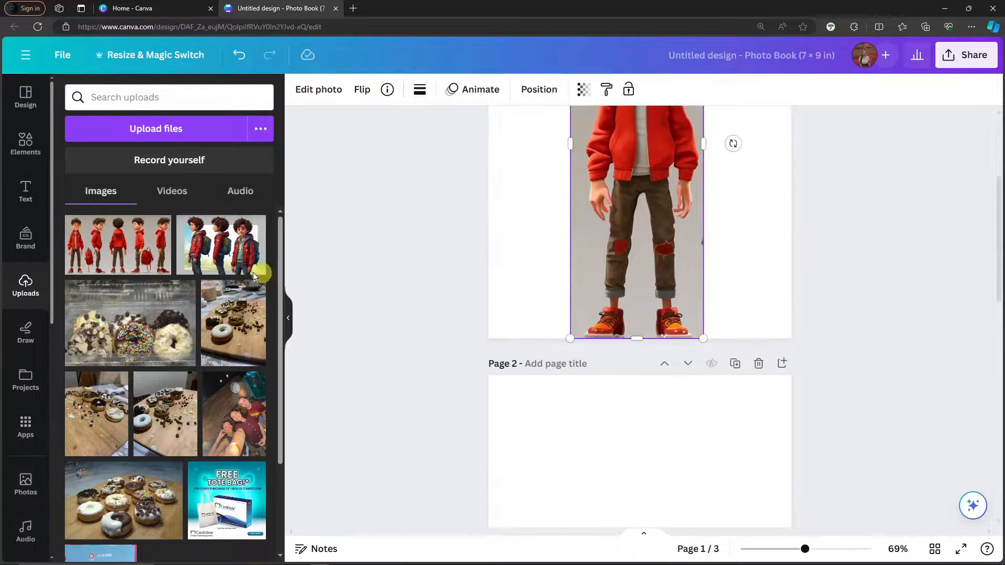
{"action": "scroll", "coordinate": [652, 360], "scroll_direction": "down", "scroll_amount": 4}
{"action": "left_click", "coordinate": [636, 291]}
{"action": "left_click", "coordinate": [127, 247]}
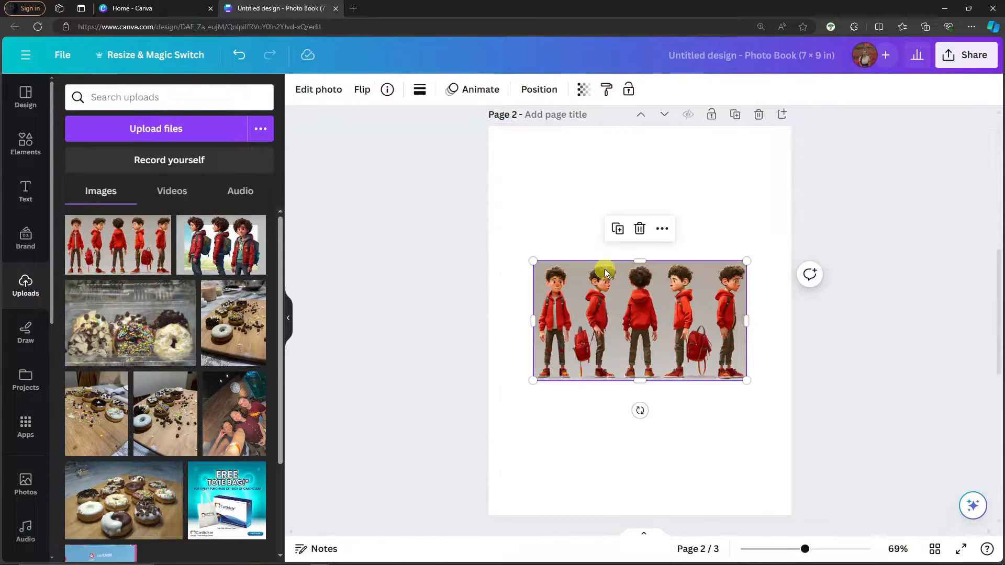
{"action": "left_click_drag", "start_coordinate": [605, 270], "coordinate": [592, 219]}
Crop the page 2 image in Freeform to the rightmost, side-facing boy
{"action": "left_click", "coordinate": [335, 94]}
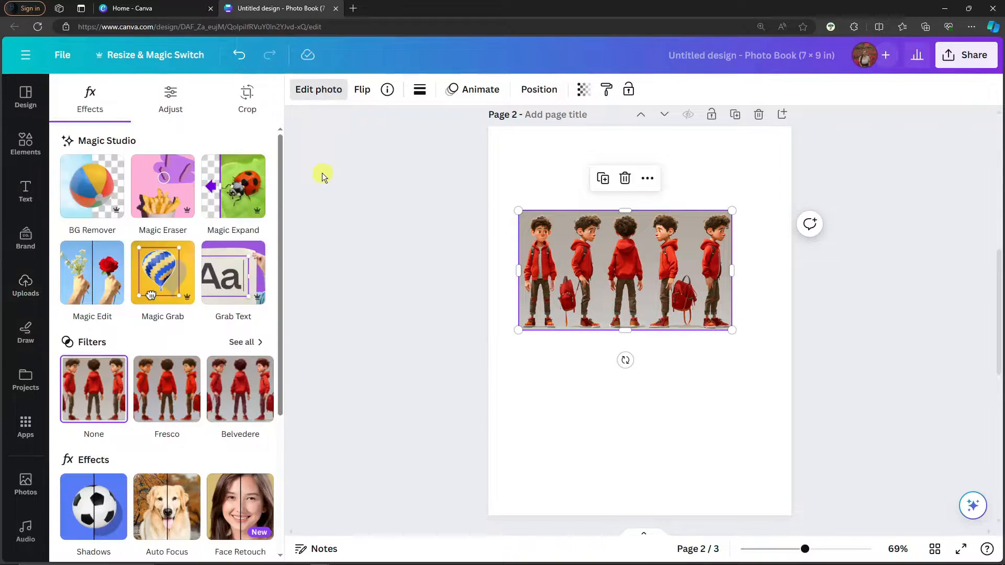
{"action": "left_click", "coordinate": [244, 92]}
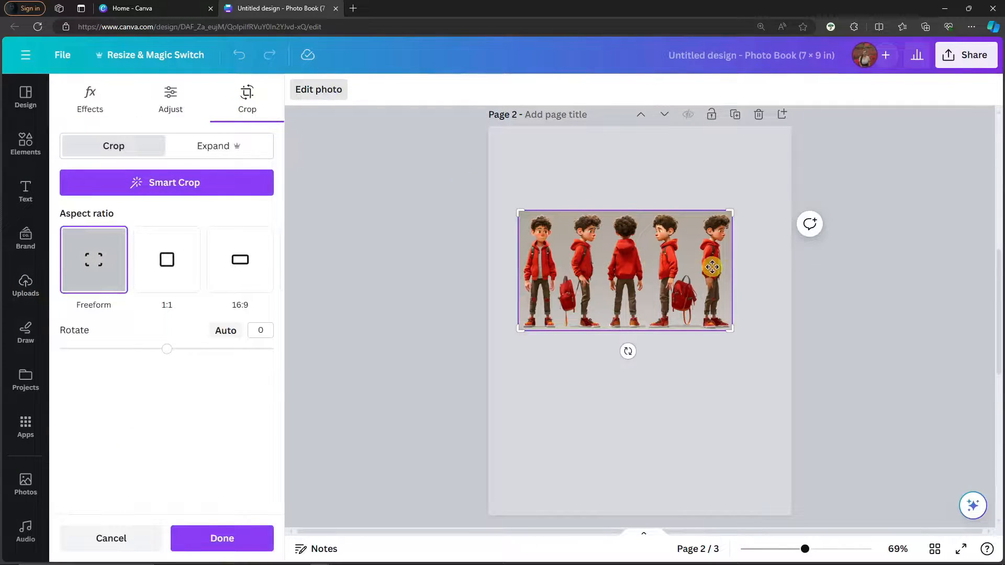
{"action": "mouse_move", "coordinate": [732, 329]}
{"action": "left_mouse_down"}
{"action": "mouse_move", "coordinate": [601, 328]}
{"action": "mouse_move", "coordinate": [722, 341]}
{"action": "left_mouse_up"}
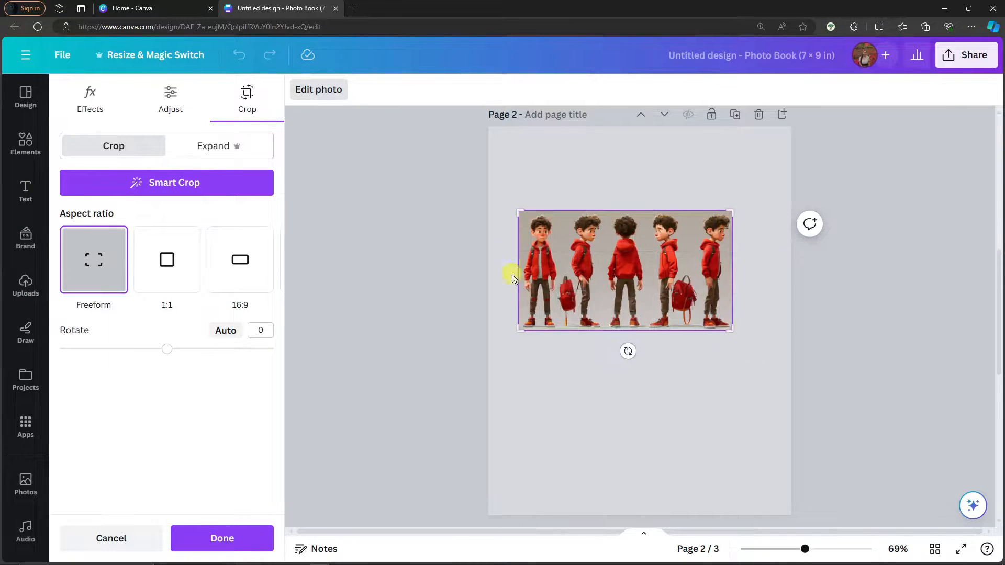
{"action": "left_click_drag", "start_coordinate": [518, 331], "coordinate": [701, 371]}
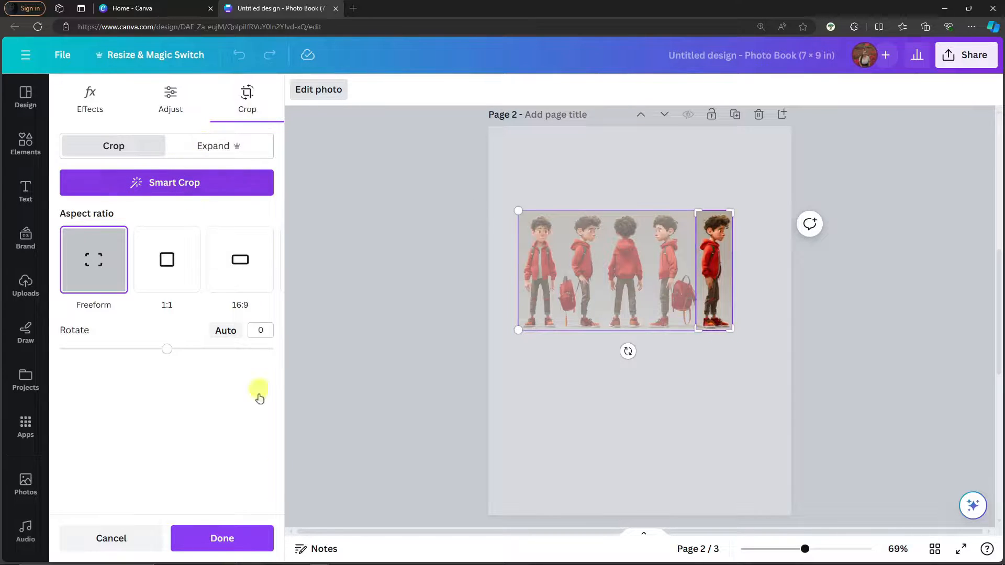
{"action": "left_click", "coordinate": [262, 538]}
Enlarge the cropped side-facing boy on page 2 to the full page height near the page's centre
{"action": "left_click_drag", "start_coordinate": [720, 285], "coordinate": [689, 413]}
{"action": "left_click_drag", "start_coordinate": [618, 363], "coordinate": [615, 319]}
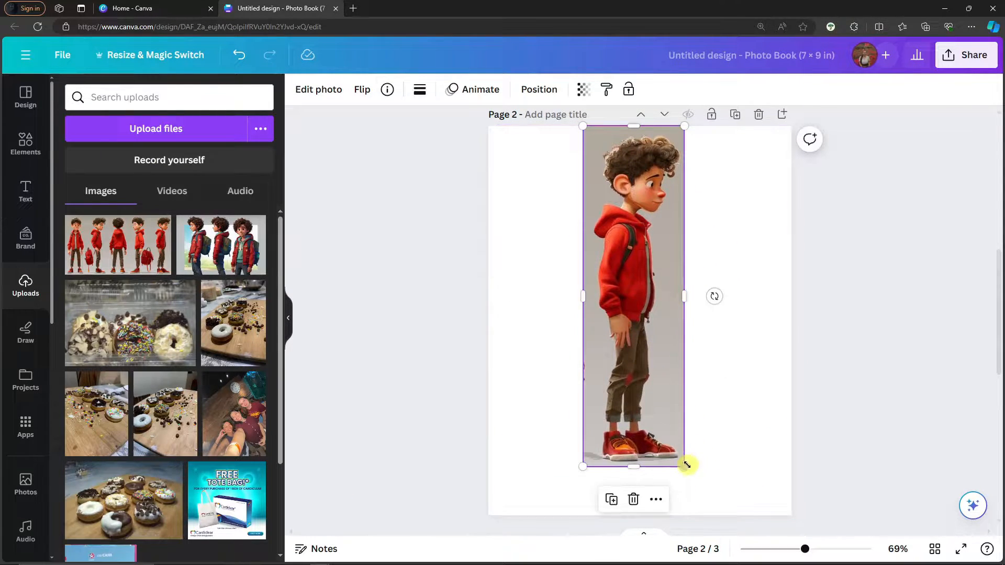
{"action": "left_click_drag", "start_coordinate": [685, 466], "coordinate": [699, 516]}
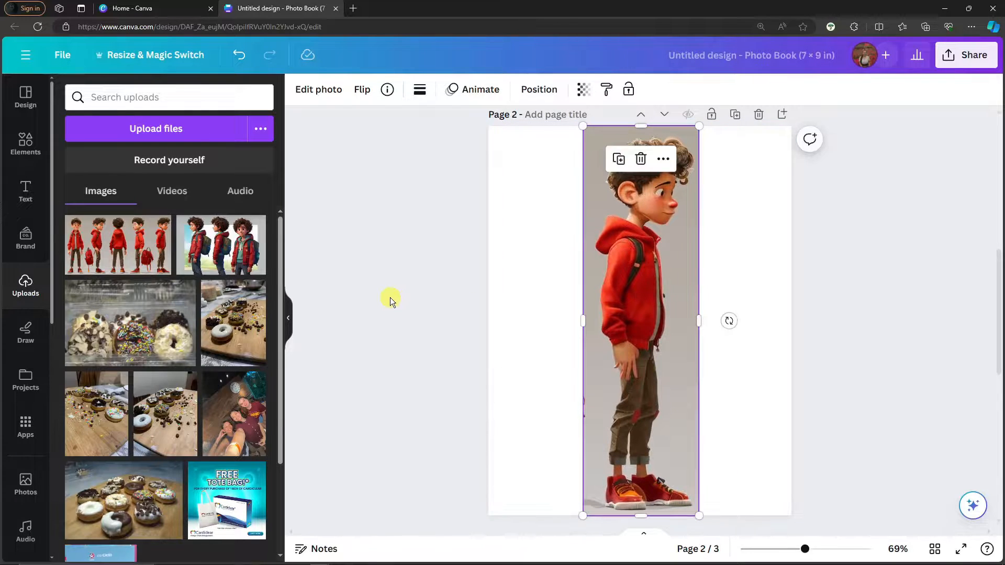
{"action": "left_click", "coordinate": [391, 298]}
Replace the three-pose image on page 3 with the uploaded five-pose image and move it to the upper part of the page
{"action": "scroll", "coordinate": [502, 295], "scroll_direction": "down", "scroll_amount": 8}
{"action": "left_click", "coordinate": [640, 304]}
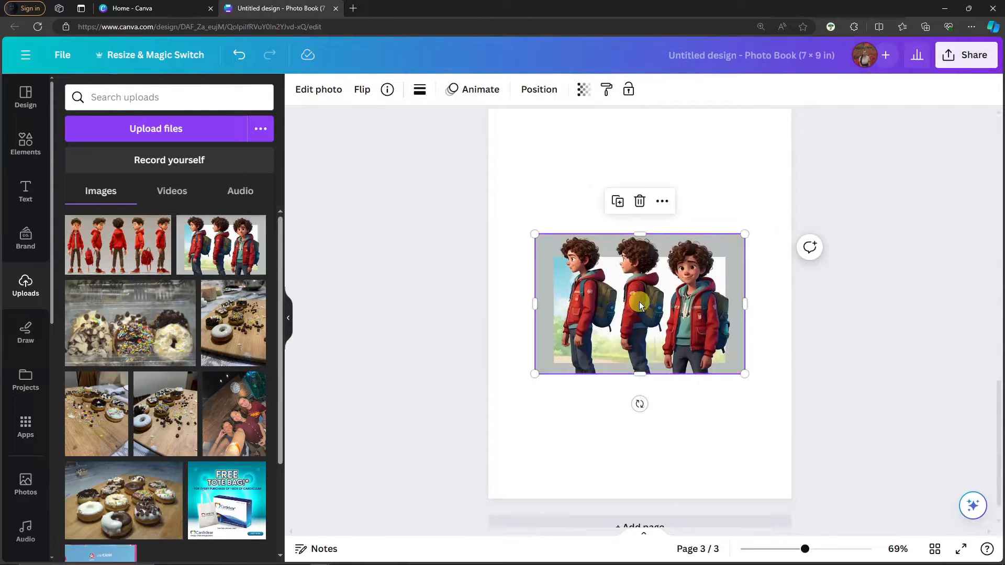
{"action": "key", "text": "Delete"}
{"action": "left_click", "coordinate": [129, 254]}
{"action": "left_click_drag", "start_coordinate": [696, 307], "coordinate": [672, 214]}
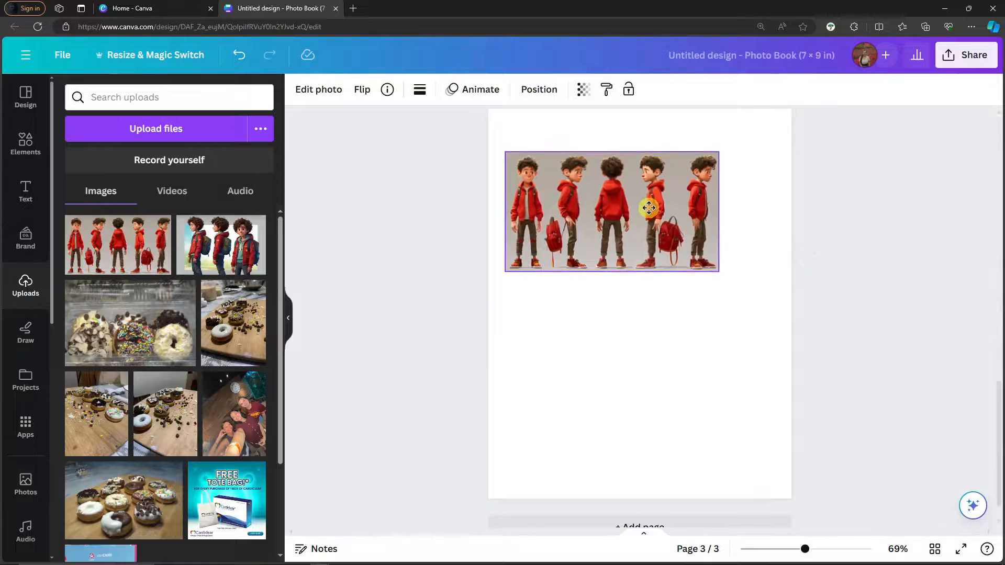
Enlarge the five-pose image across page 3 and crop it in Freeform to the middle, back-facing boy
{"action": "left_click_drag", "start_coordinate": [718, 272], "coordinate": [780, 298]}
{"action": "left_click_drag", "start_coordinate": [690, 235], "coordinate": [676, 245]}
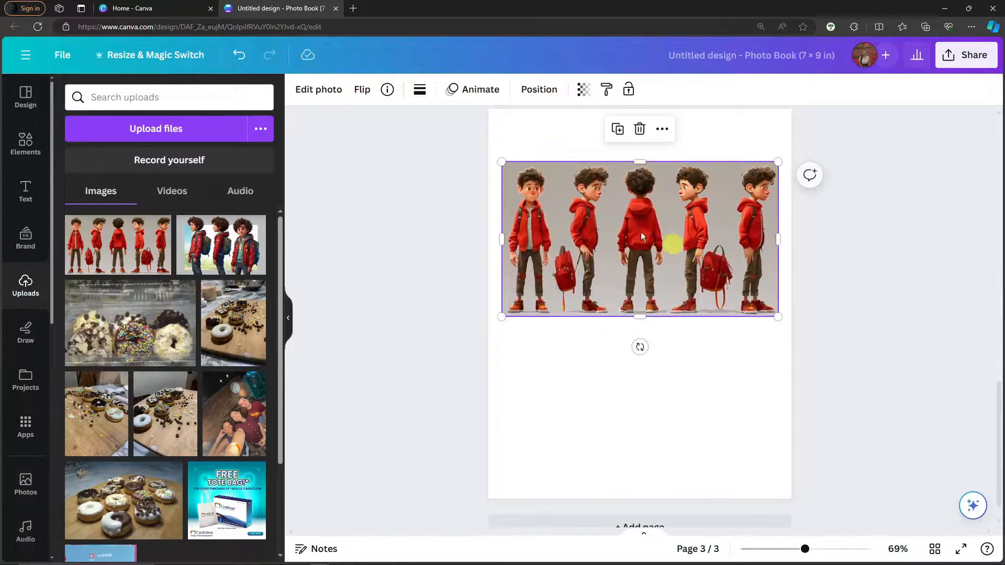
{"action": "left_click", "coordinate": [323, 96]}
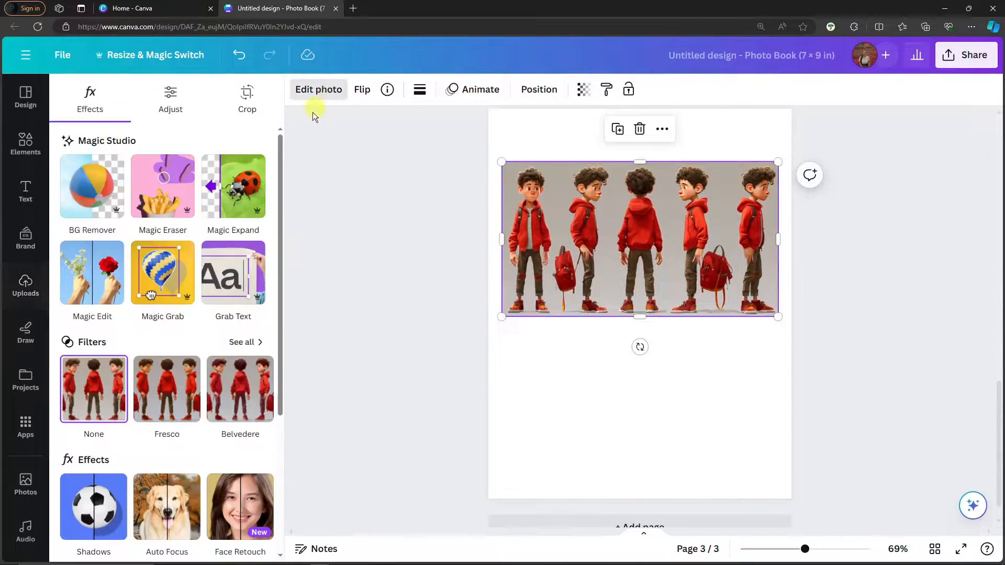
{"action": "left_click", "coordinate": [247, 95]}
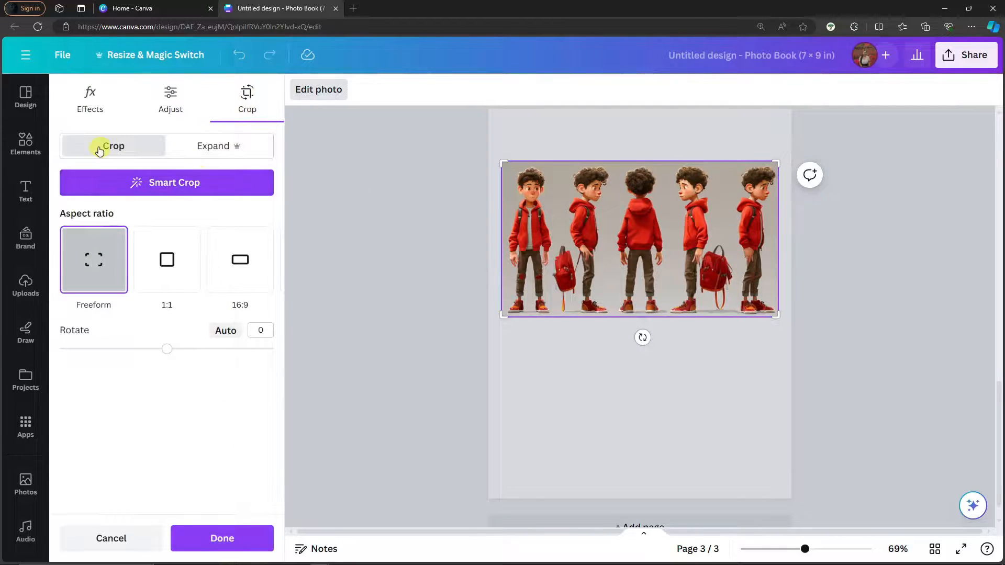
{"action": "left_click", "coordinate": [227, 188]}
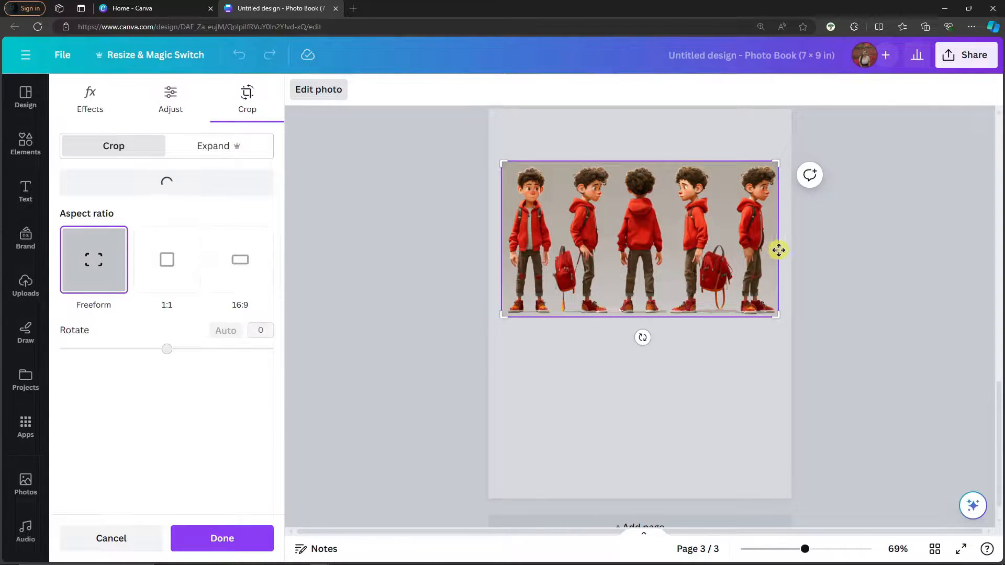
{"action": "left_click_drag", "start_coordinate": [776, 318], "coordinate": [669, 340]}
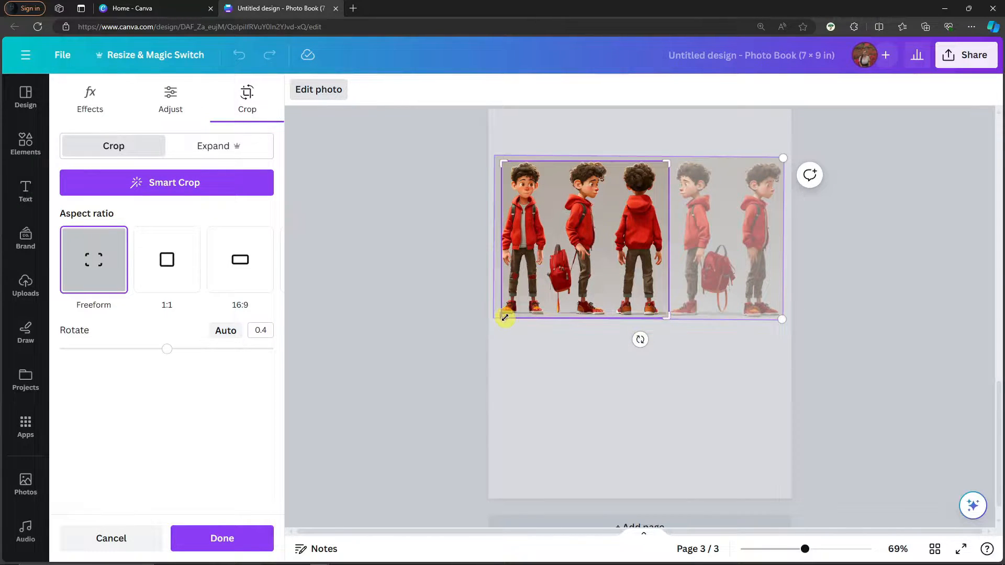
{"action": "left_click_drag", "start_coordinate": [505, 317], "coordinate": [612, 341]}
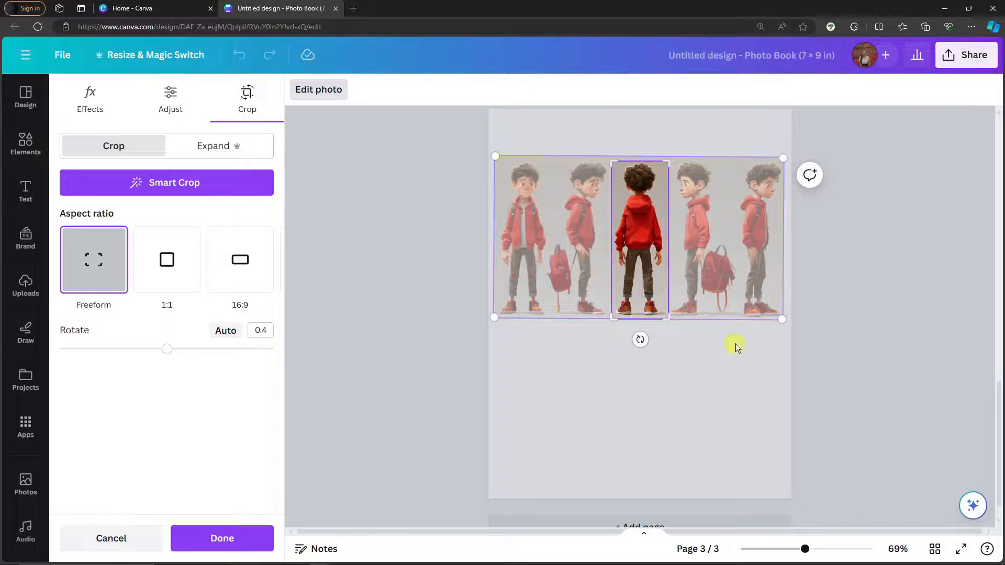
{"action": "left_click", "coordinate": [258, 544]}
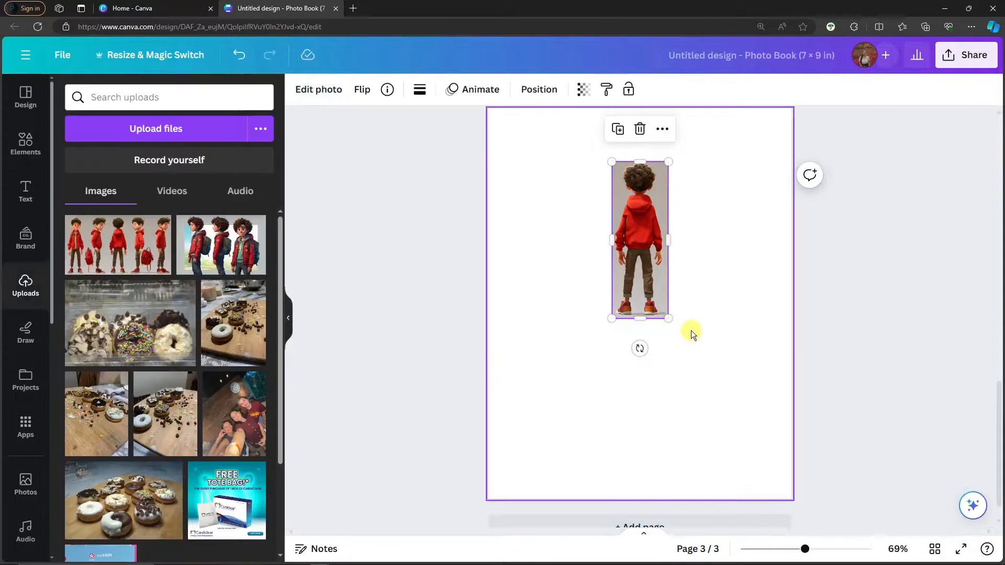
Enlarge the cropped back-facing boy on page 3 to the full page height and centre him on the page
{"action": "left_click_drag", "start_coordinate": [673, 319], "coordinate": [742, 523]}
{"action": "left_click_drag", "start_coordinate": [720, 385], "coordinate": [694, 341]}
{"action": "left_click_drag", "start_coordinate": [719, 476], "coordinate": [673, 390]}
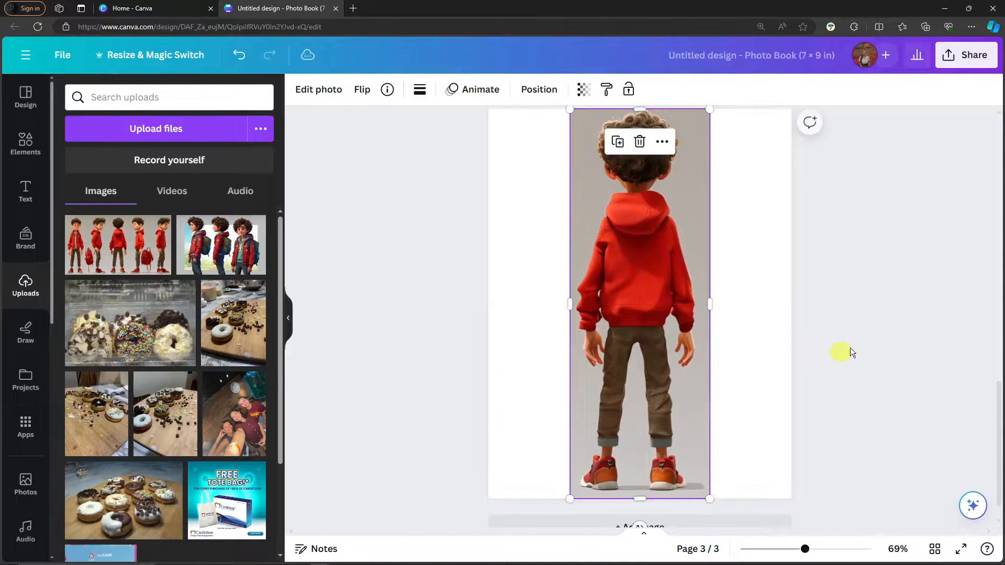
Remove the background from the front-facing boy on page 1 with BG Remover
{"action": "scroll", "coordinate": [686, 343], "scroll_direction": "up", "scroll_amount": 10}
{"action": "scroll", "coordinate": [696, 338], "scroll_direction": "up", "scroll_amount": 4}
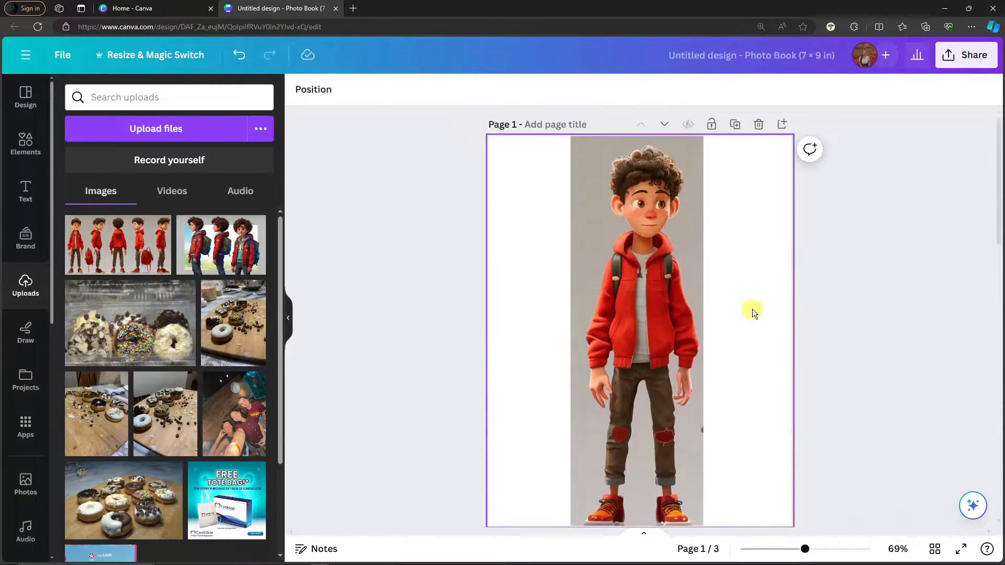
{"action": "left_click", "coordinate": [645, 273]}
{"action": "left_click", "coordinate": [318, 90]}
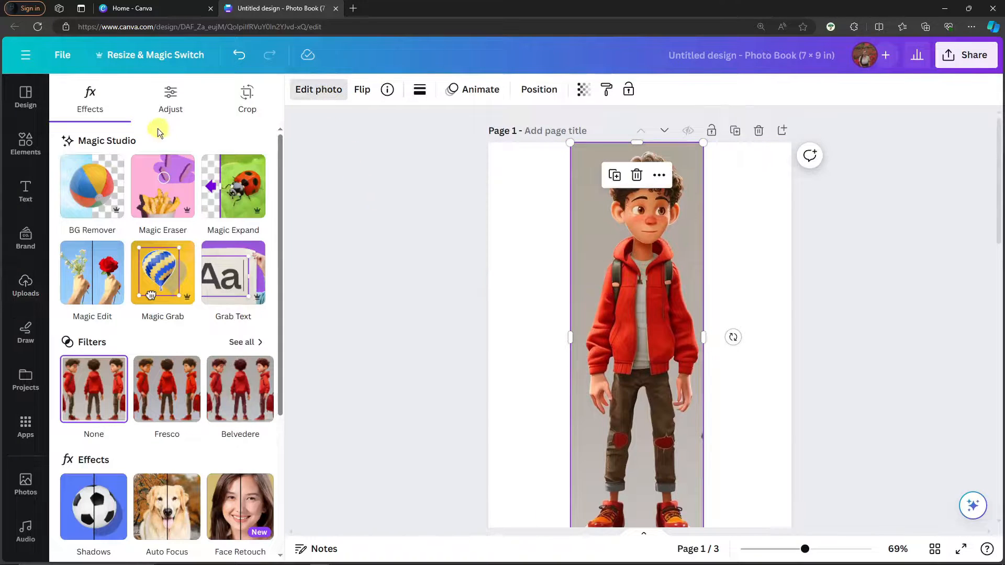
{"action": "left_click", "coordinate": [91, 187]}
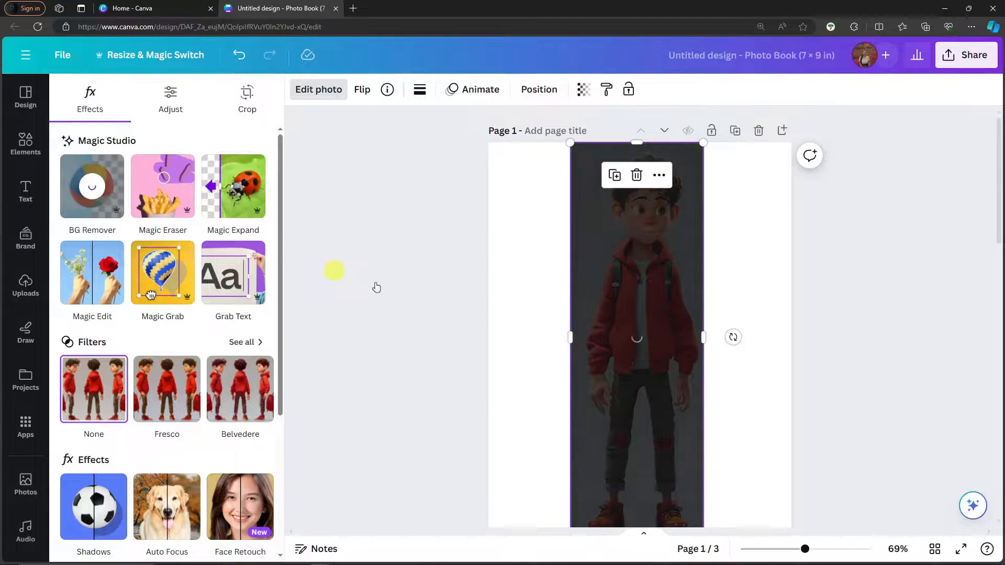
{"action": "scroll", "coordinate": [376, 288], "scroll_direction": "down", "scroll_amount": 5}
{"action": "scroll", "coordinate": [522, 307], "scroll_direction": "up", "scroll_amount": 5}
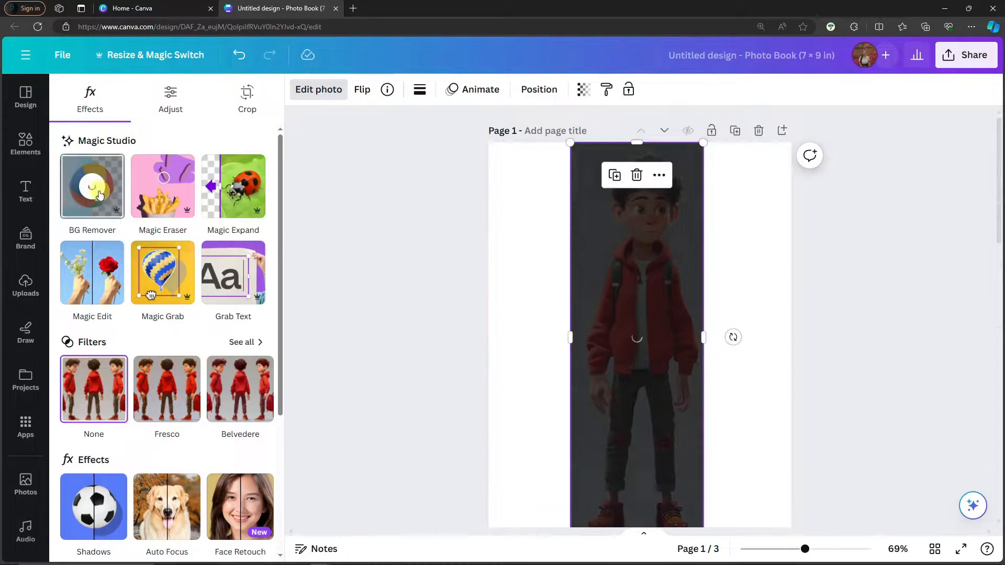
Remove the background from the side-facing boy on page 2 with BG Remover
{"action": "scroll", "coordinate": [738, 413], "scroll_direction": "down", "scroll_amount": 6}
{"action": "left_click", "coordinate": [632, 316]}
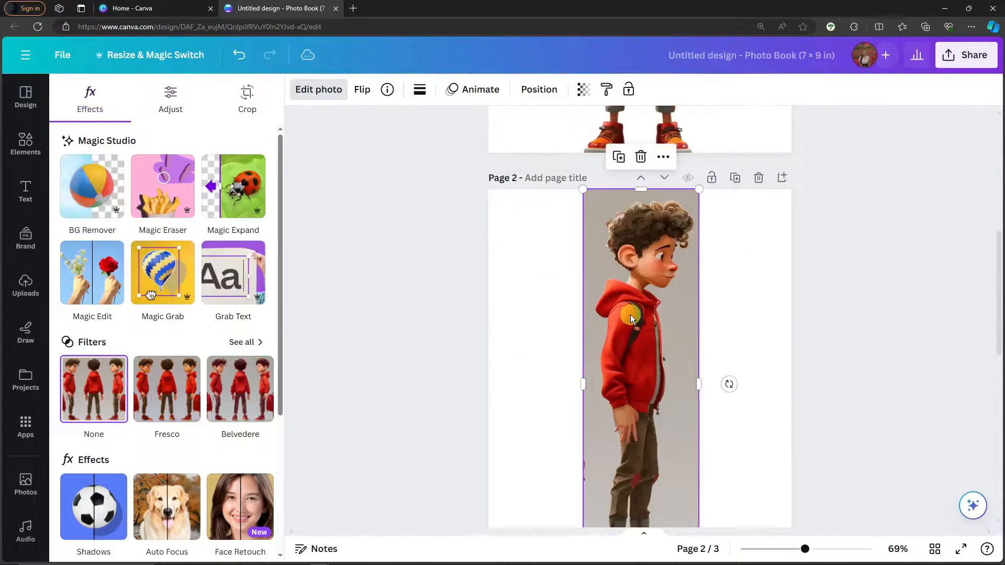
{"action": "left_click", "coordinate": [101, 180]}
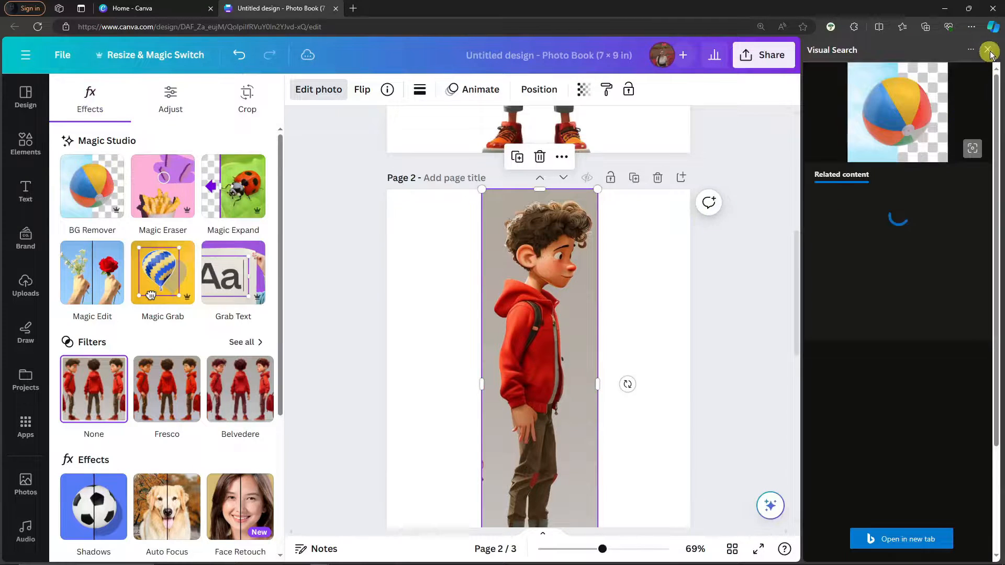
{"action": "left_click", "coordinate": [988, 49]}
{"action": "left_click", "coordinate": [84, 196]}
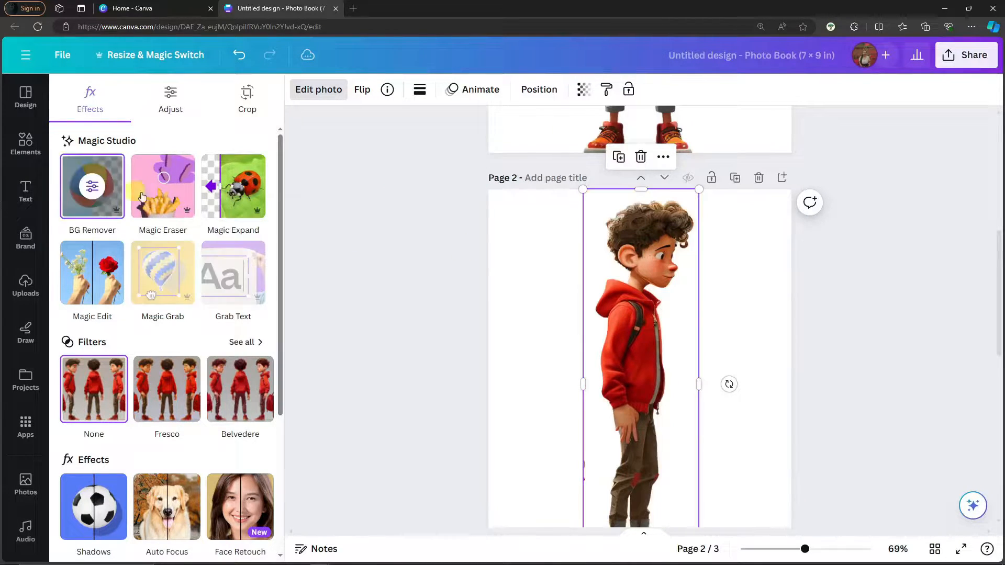
Remove the background from the back-facing boy on page 3 with BG Remover and leave photo editing
{"action": "scroll", "coordinate": [473, 339], "scroll_direction": "down", "scroll_amount": 8}
{"action": "left_click", "coordinate": [602, 331]}
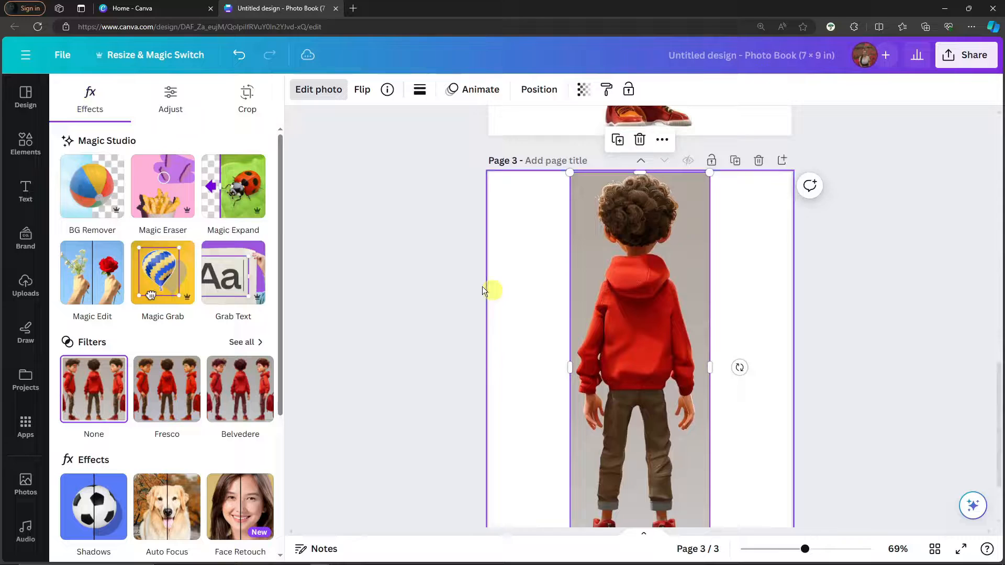
{"action": "left_click", "coordinate": [102, 189]}
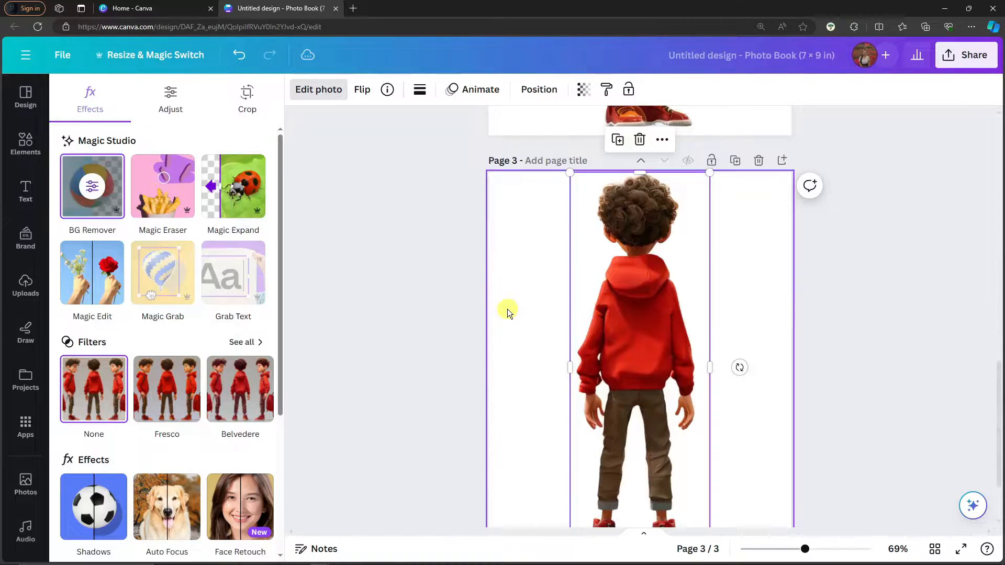
{"action": "scroll", "coordinate": [507, 312], "scroll_direction": "up", "scroll_amount": 10}
{"action": "left_click", "coordinate": [608, 306]}
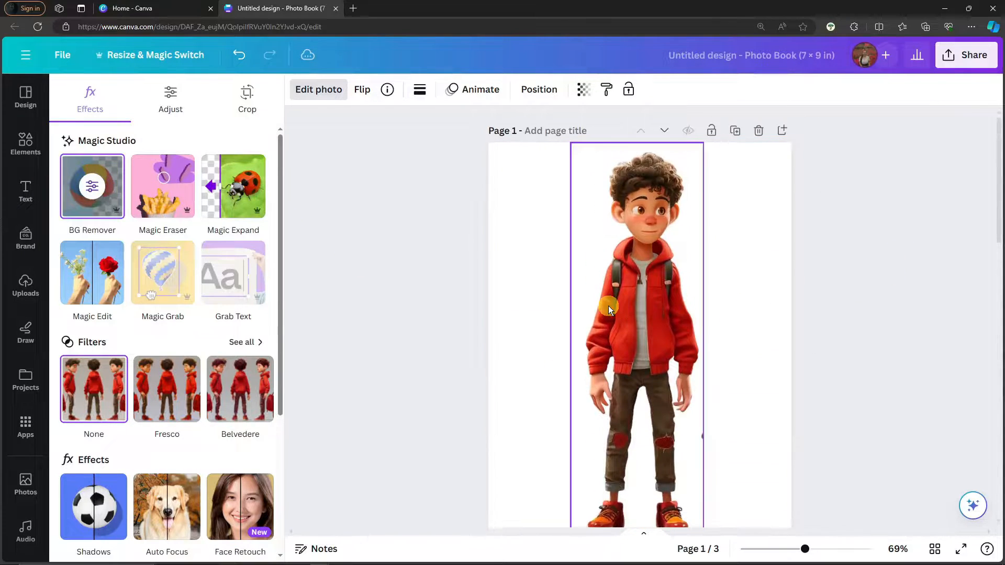
{"action": "left_click", "coordinate": [829, 389]}
{"action": "left_click", "coordinate": [849, 384]}
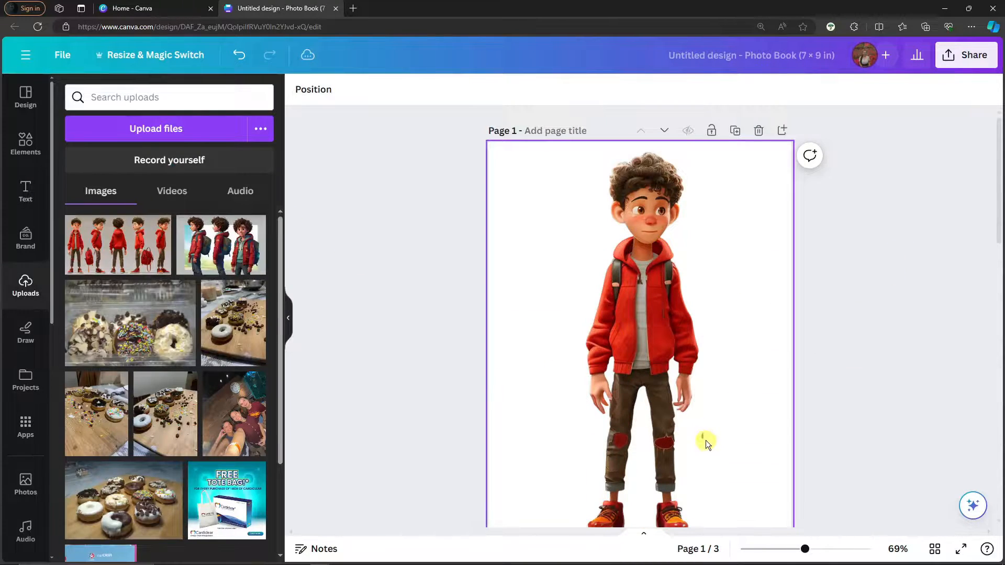
{"action": "left_click", "coordinate": [605, 297]}
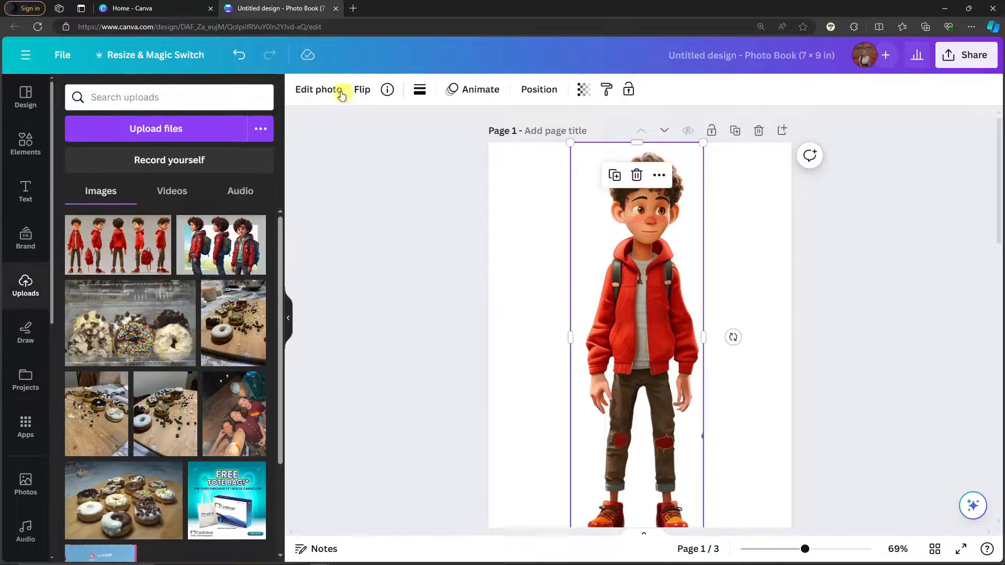
{"action": "left_click", "coordinate": [319, 89]}
{"action": "left_click", "coordinate": [162, 181]}
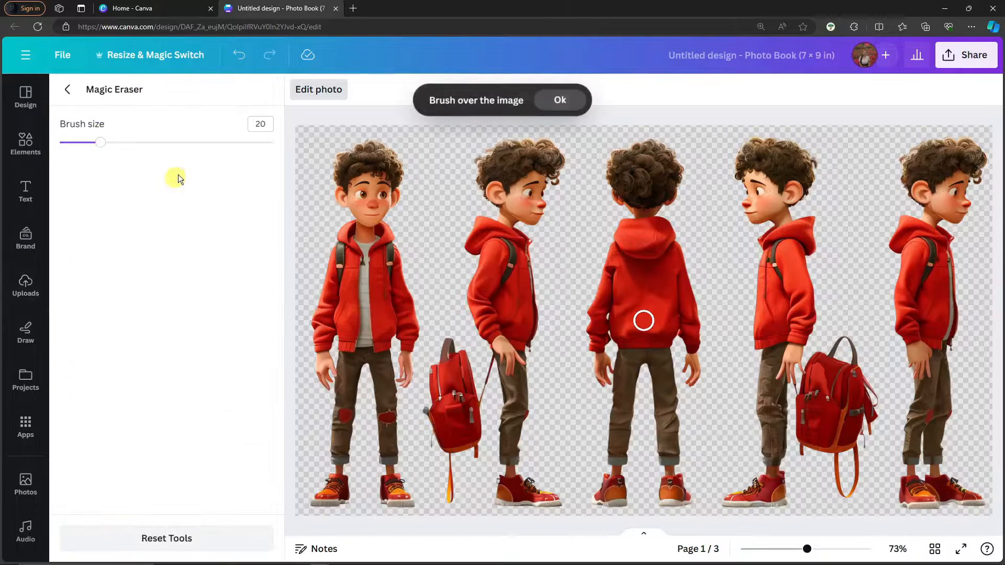
{"action": "left_click", "coordinate": [68, 89]}
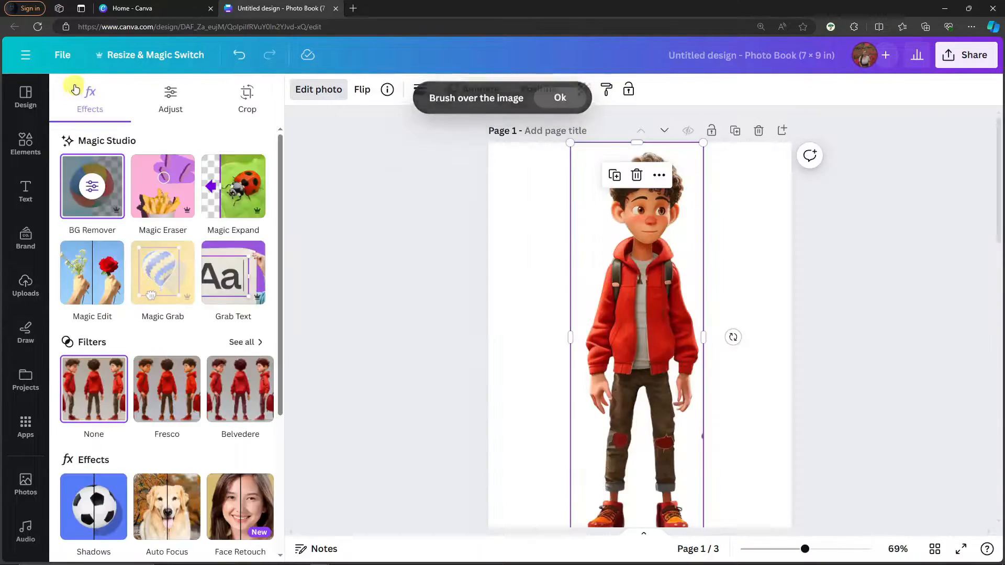
{"action": "scroll", "coordinate": [879, 399], "scroll_direction": "down", "scroll_amount": 1}
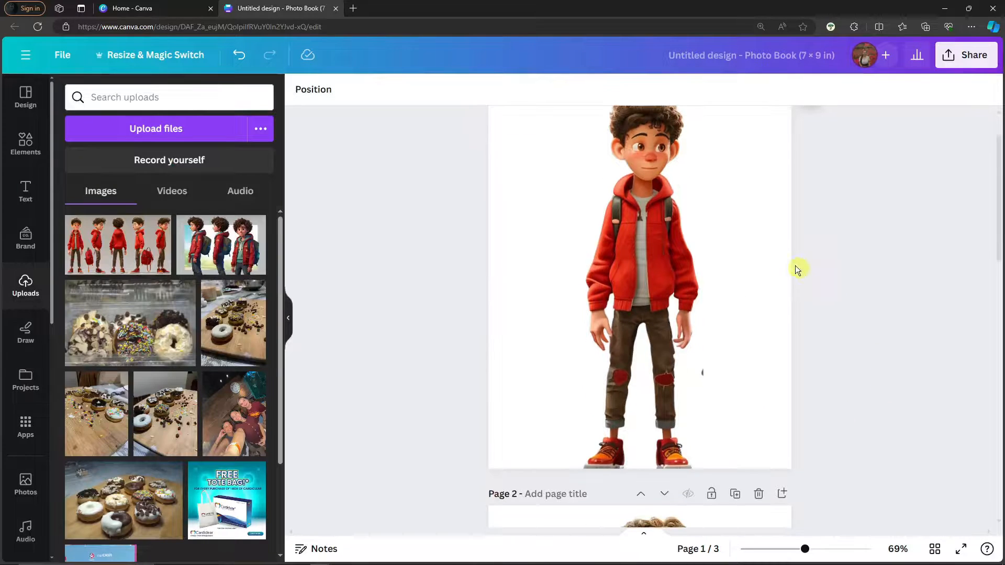
{"action": "left_click", "coordinate": [322, 90]}
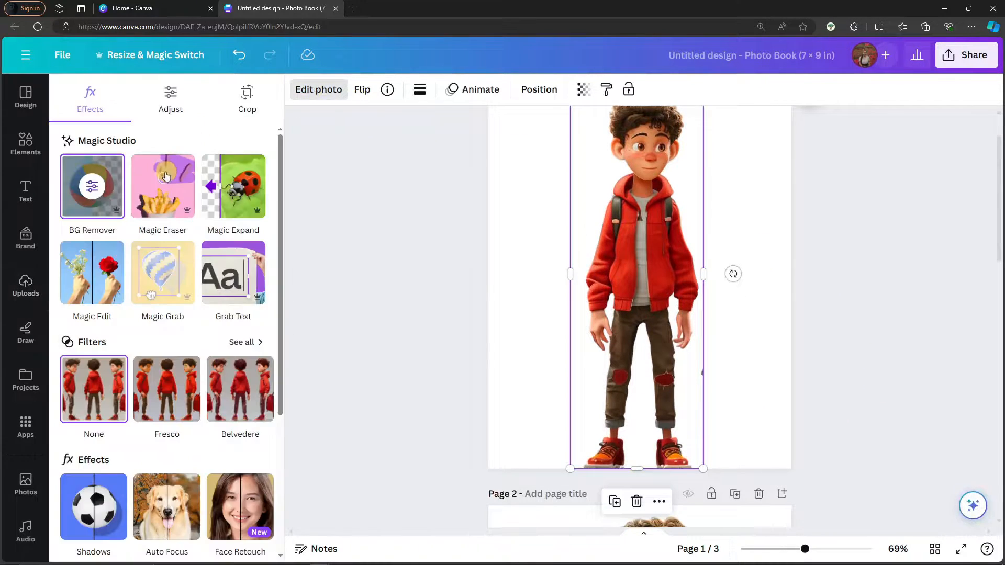
{"action": "left_click", "coordinate": [166, 175]}
{"action": "left_click", "coordinate": [68, 90]}
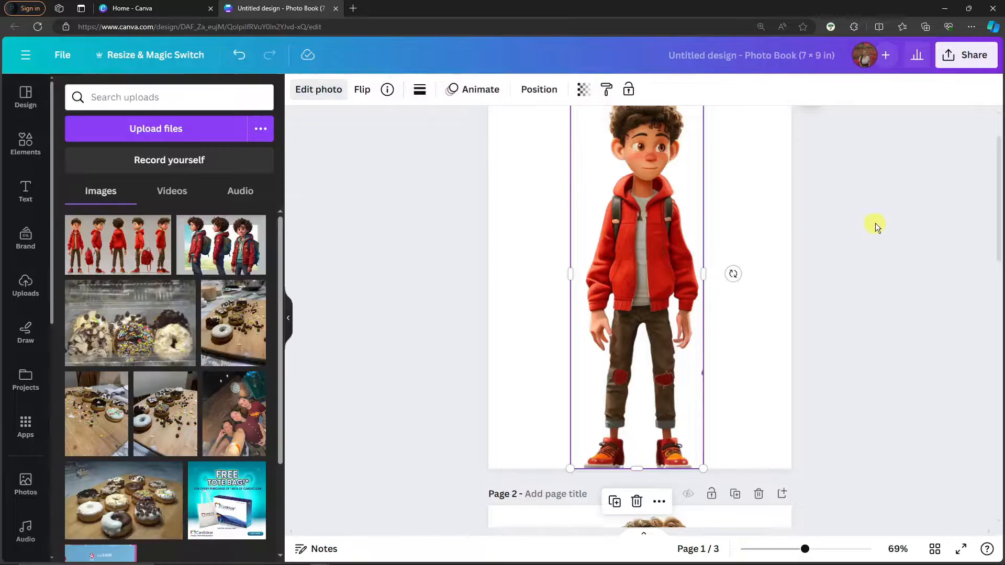
Set the design's download to PNG with a transparent background and no file compression
{"action": "scroll", "coordinate": [911, 301], "scroll_direction": "down", "scroll_amount": 3}
{"action": "scroll", "coordinate": [906, 301], "scroll_direction": "down", "scroll_amount": 5}
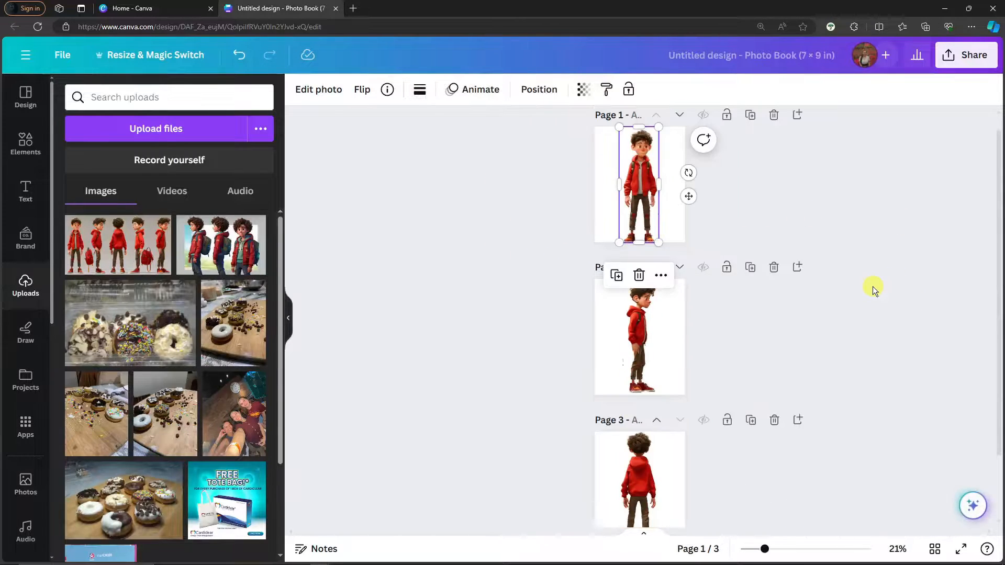
{"action": "left_click", "coordinate": [917, 149]}
{"action": "left_click", "coordinate": [966, 55]}
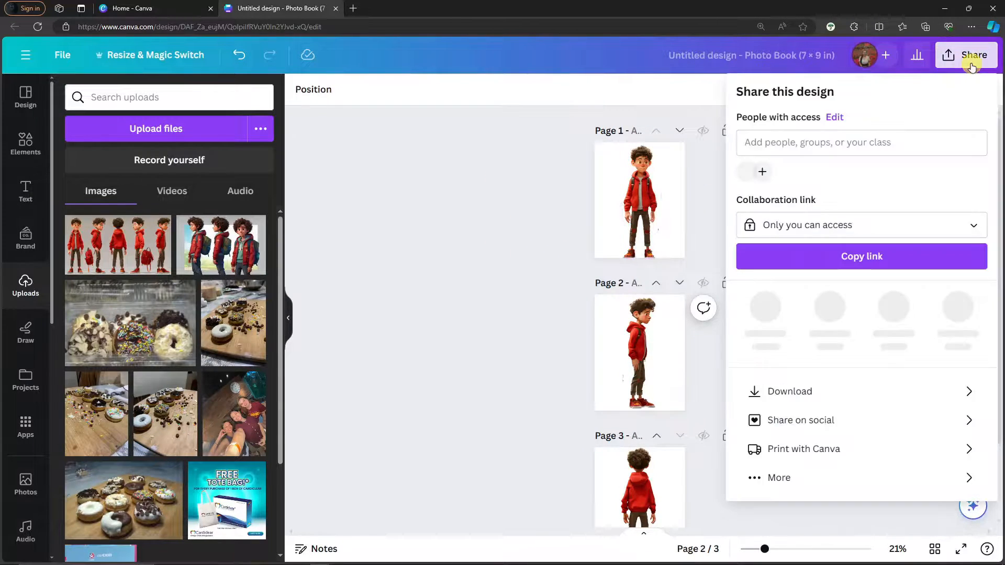
{"action": "left_click", "coordinate": [784, 383]}
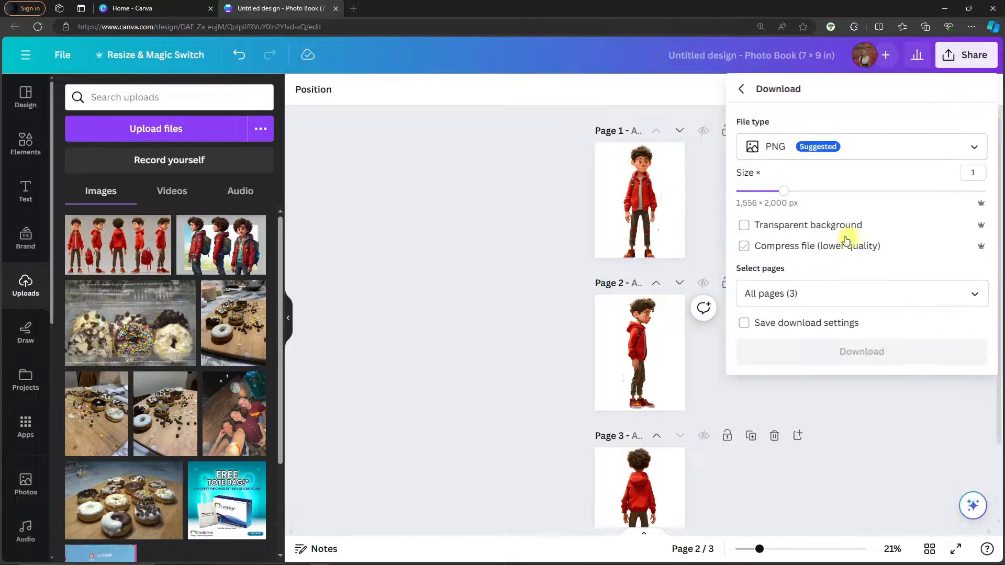
{"action": "left_click", "coordinate": [819, 153]}
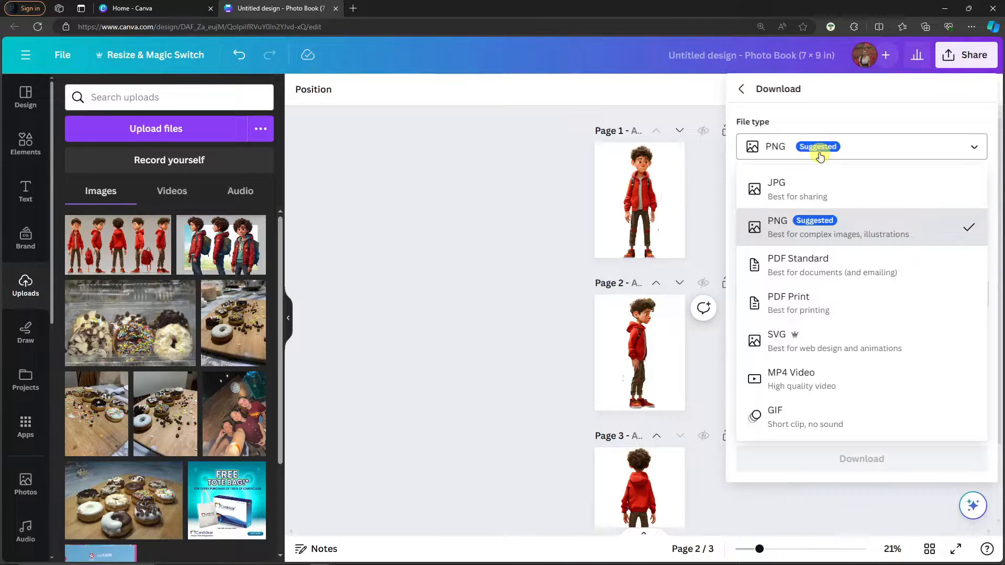
{"action": "left_click", "coordinate": [795, 234]}
{"action": "left_click", "coordinate": [791, 234]}
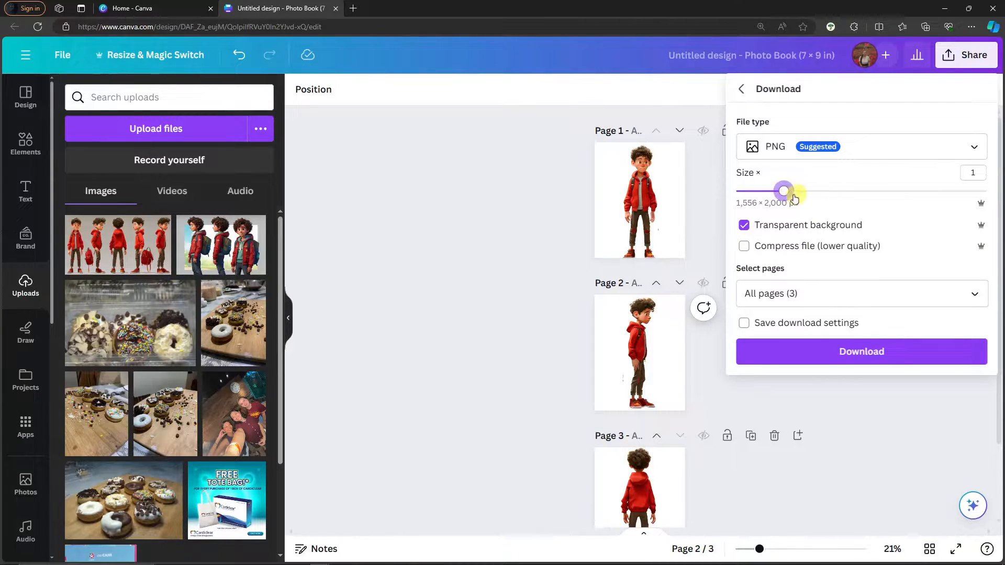
Keep all 3 pages selected for the export and download the design
{"action": "left_click", "coordinate": [968, 293]}
{"action": "left_click", "coordinate": [975, 295]}
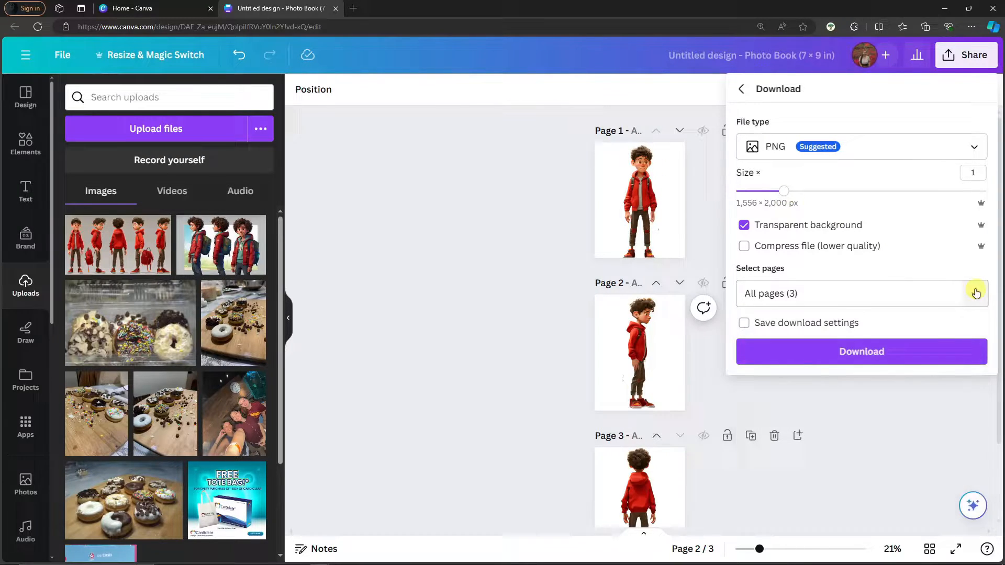
{"action": "left_click", "coordinate": [853, 354]}
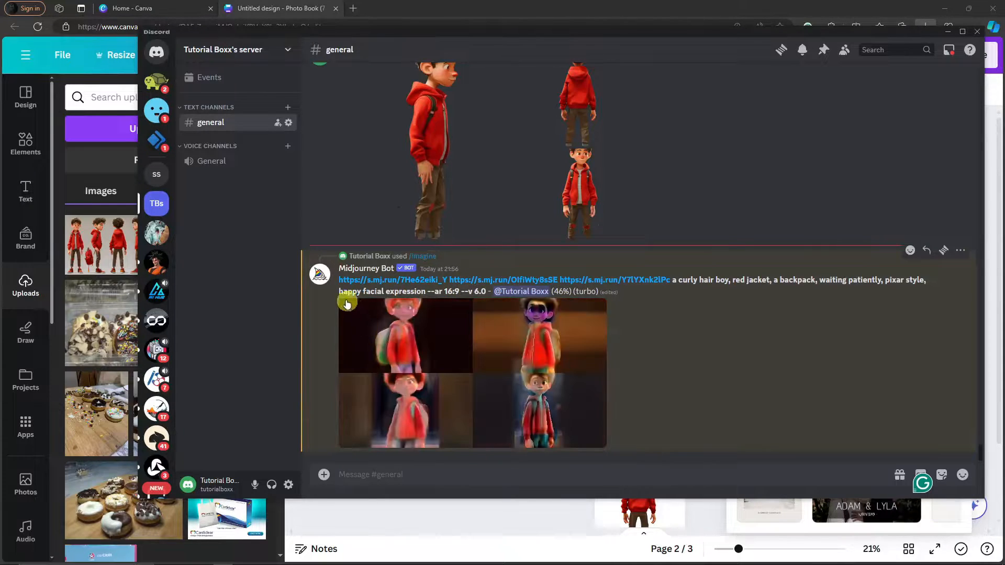
Start a new /imagine prompt with the image link of the side-facing boy from the uploaded cutouts
{"action": "scroll", "coordinate": [503, 367], "scroll_direction": "up", "scroll_amount": 4}
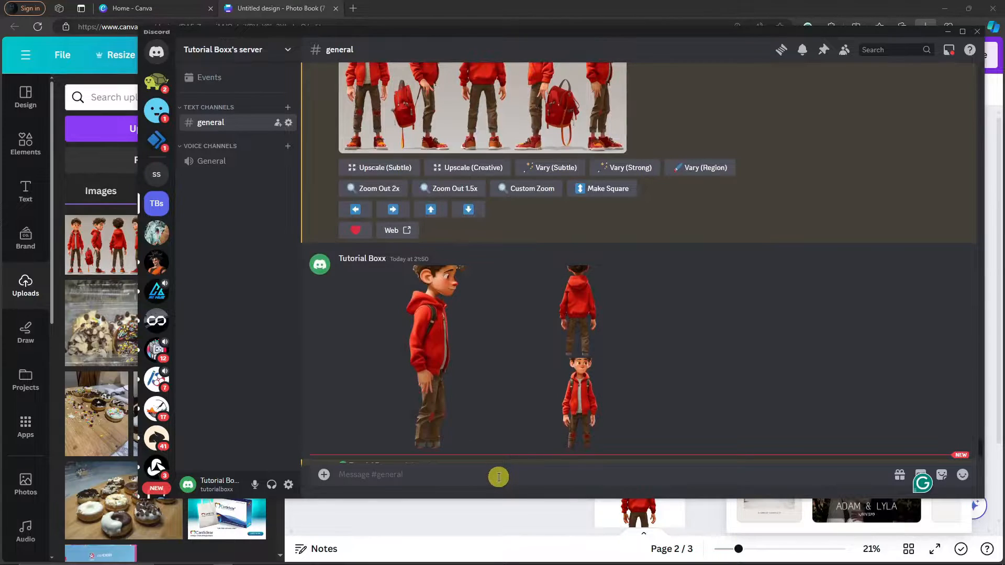
{"action": "type", "text": "/imagine"}
{"action": "key", "text": "Tab"}
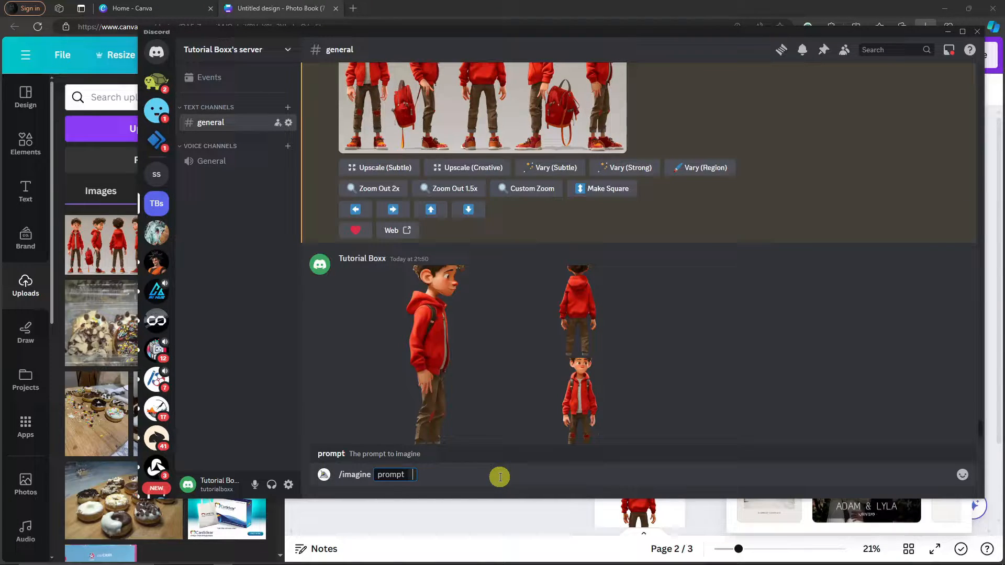
{"action": "right_click", "coordinate": [410, 328]}
{"action": "left_click", "coordinate": [460, 440]}
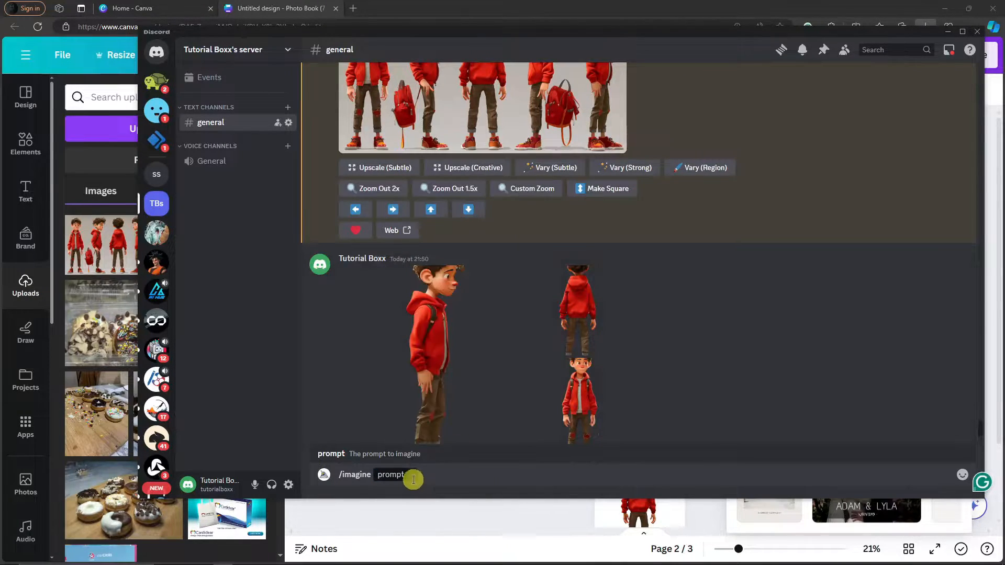
{"action": "key", "text": "ctrl+v"}
Add the image links of the back-facing and front-facing boy cutouts to the /imagine prompt
{"action": "right_click", "coordinate": [577, 292]}
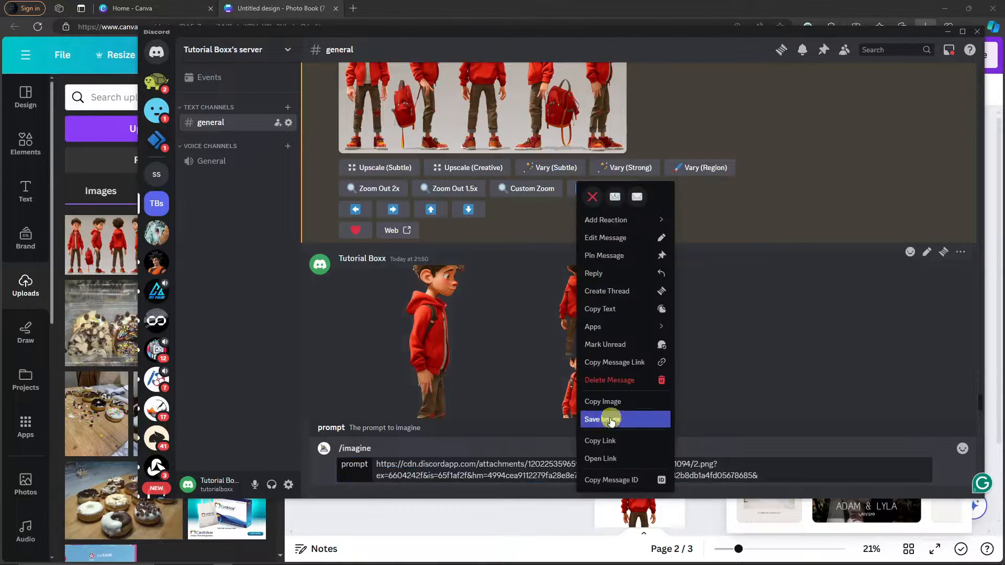
{"action": "left_click", "coordinate": [628, 441]}
{"action": "left_click", "coordinate": [771, 474]}
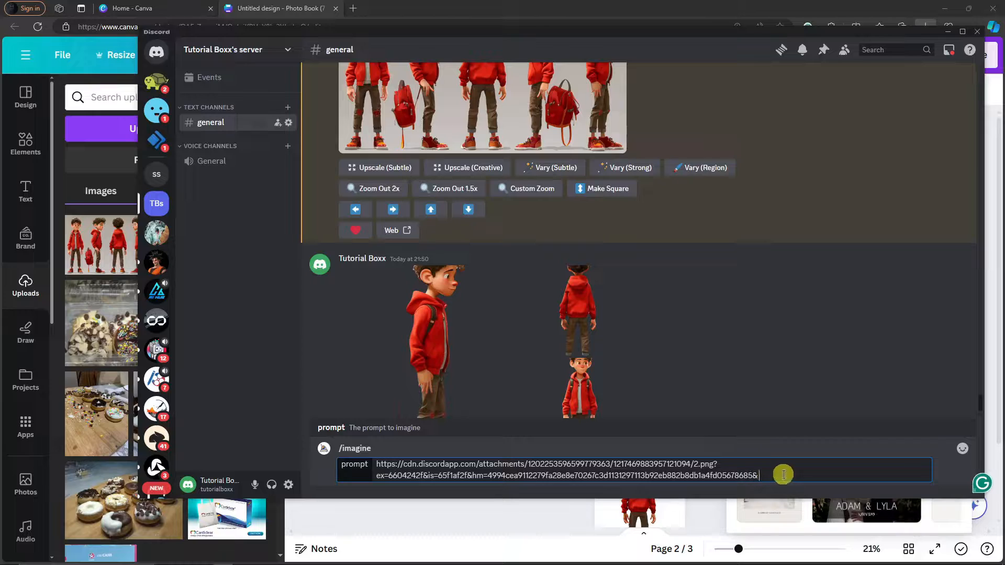
{"action": "key", "text": "ctrl+v"}
{"action": "right_click", "coordinate": [594, 380]}
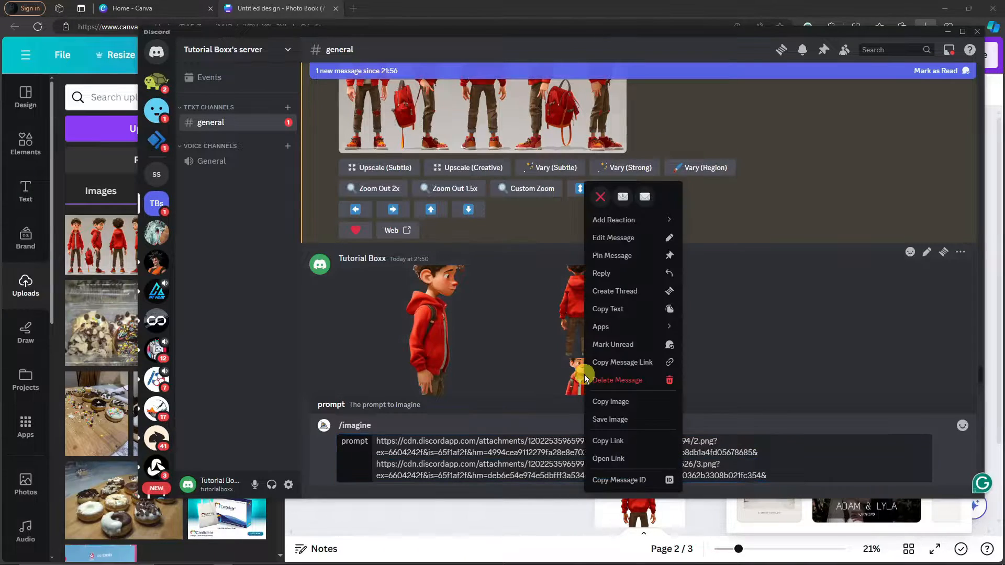
{"action": "left_click", "coordinate": [629, 441]}
{"action": "left_click", "coordinate": [781, 474]}
{"action": "key", "text": "ctrl+v"}
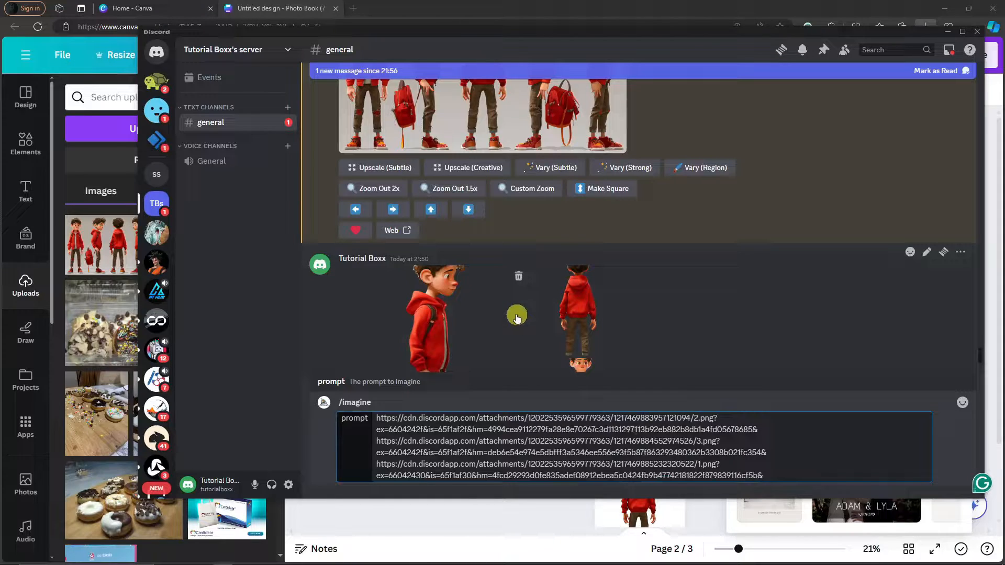
Append the earlier character sheet's prompt text, from "a curly hair boy, red jacket" through "--ar 16:9", after the three image links
{"action": "scroll", "coordinate": [519, 317], "scroll_direction": "up", "scroll_amount": 10}
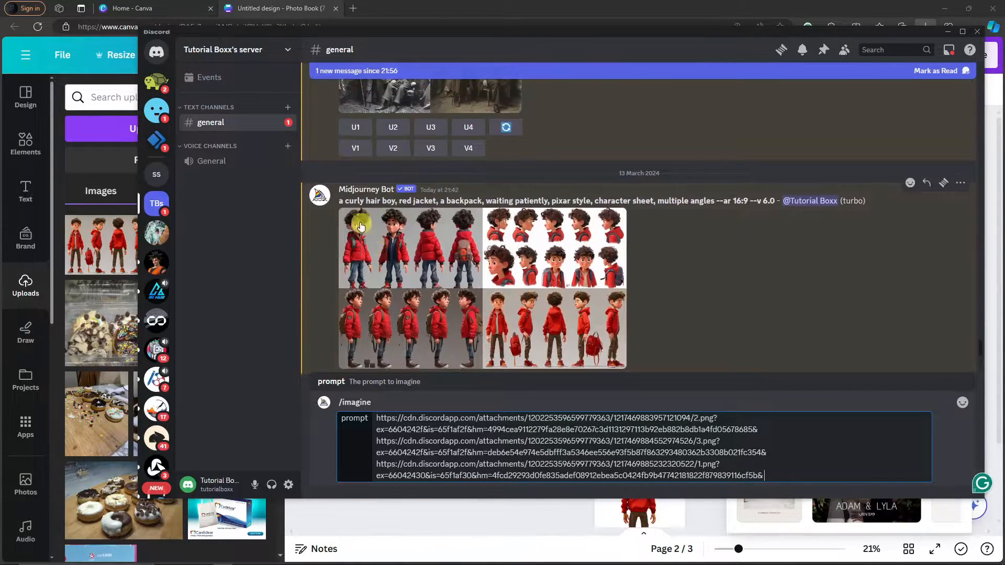
{"action": "left_click_drag", "start_coordinate": [338, 247], "coordinate": [749, 247]}
{"action": "left_click", "coordinate": [790, 473]}
{"action": "key", "text": "ctrl+v"}
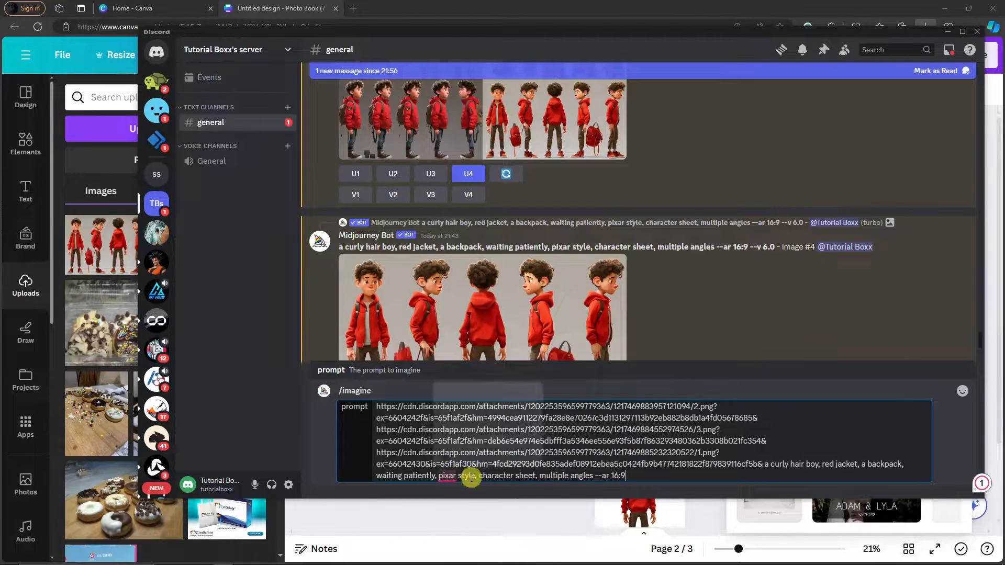
Replace "character sheet, multiple angles" in the prompt with "happy facial expression"
{"action": "right_click", "coordinate": [477, 477]}
{"action": "left_click_drag", "start_coordinate": [479, 477], "coordinate": [561, 478]}
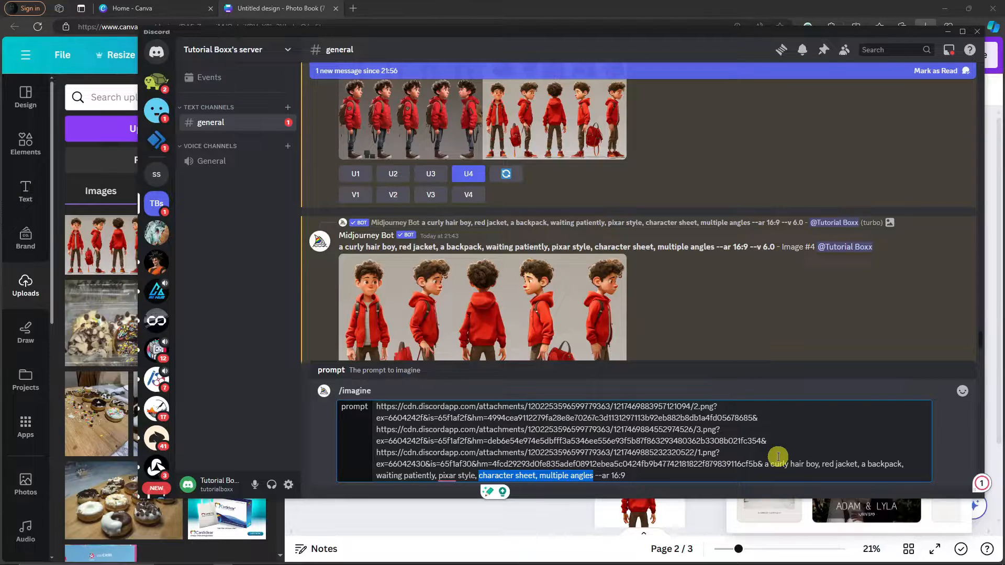
{"action": "key", "text": "BackSpace"}
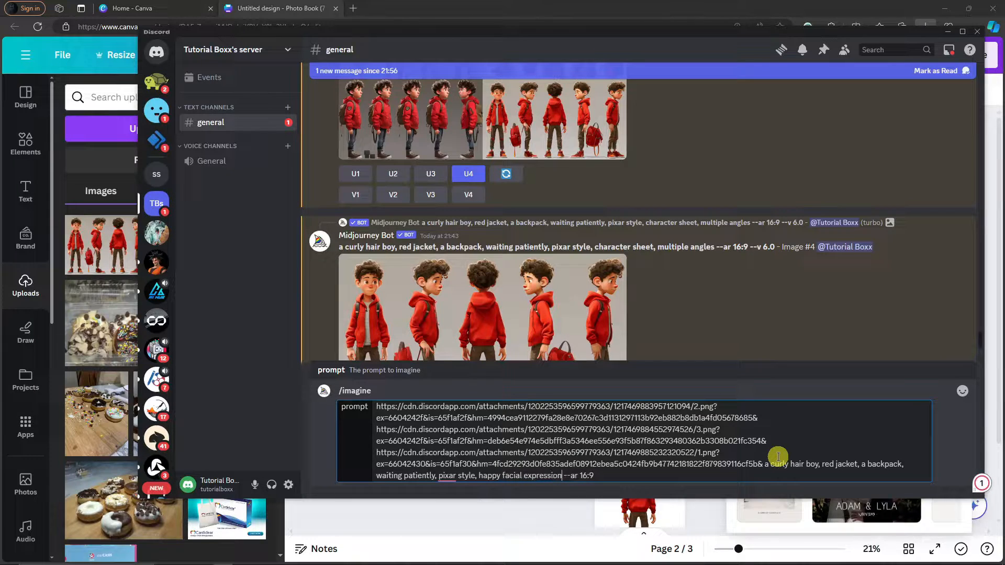
Copy the complete happy-expression prompt for reuse and submit it to Midjourney
{"action": "left_click_drag", "start_coordinate": [597, 476], "coordinate": [369, 397]}
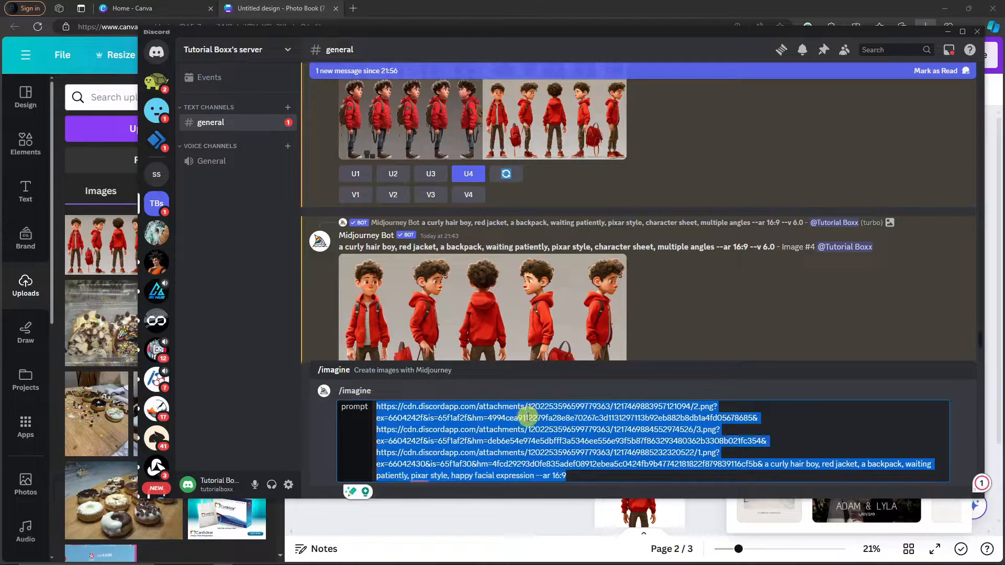
{"action": "left_click", "coordinate": [597, 477]}
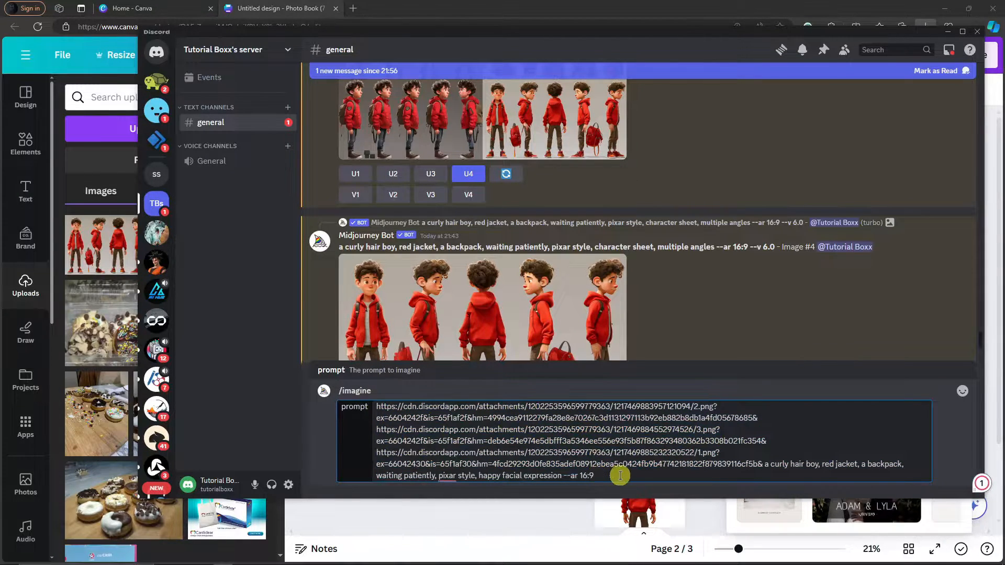
{"action": "key", "text": "Return"}
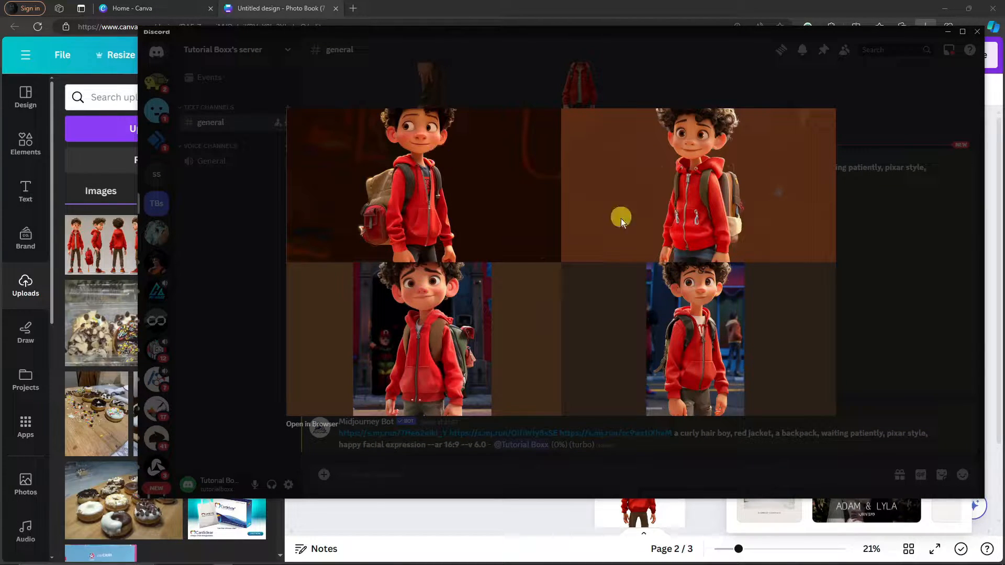
Close the image preview and submit the copied prompt with /imagine, changing "happy" to "sad" facial expression
{"action": "left_click", "coordinate": [863, 310]}
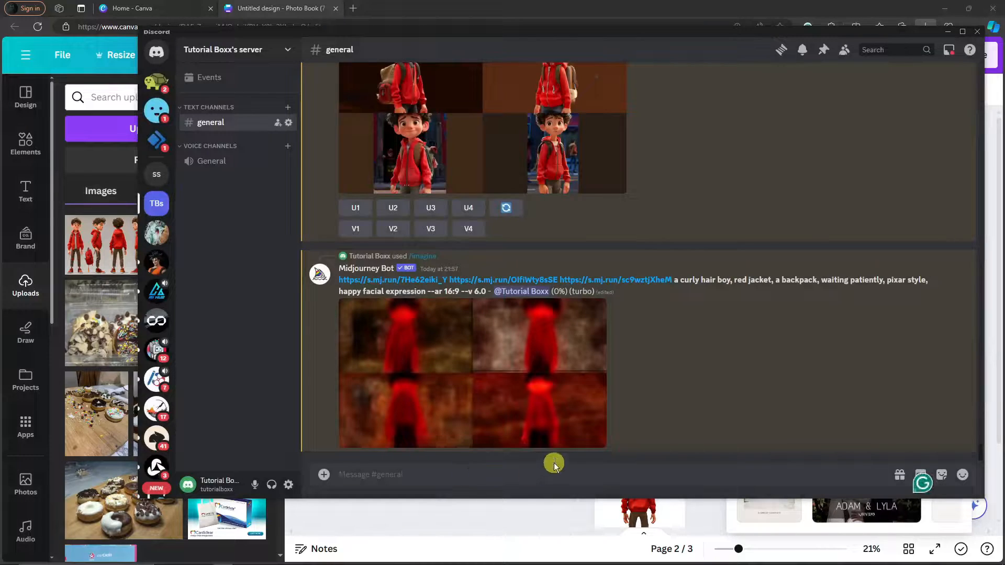
{"action": "type", "text": "/imag"}
{"action": "key", "text": "Tab"}
{"action": "key", "text": "ctrl+v"}
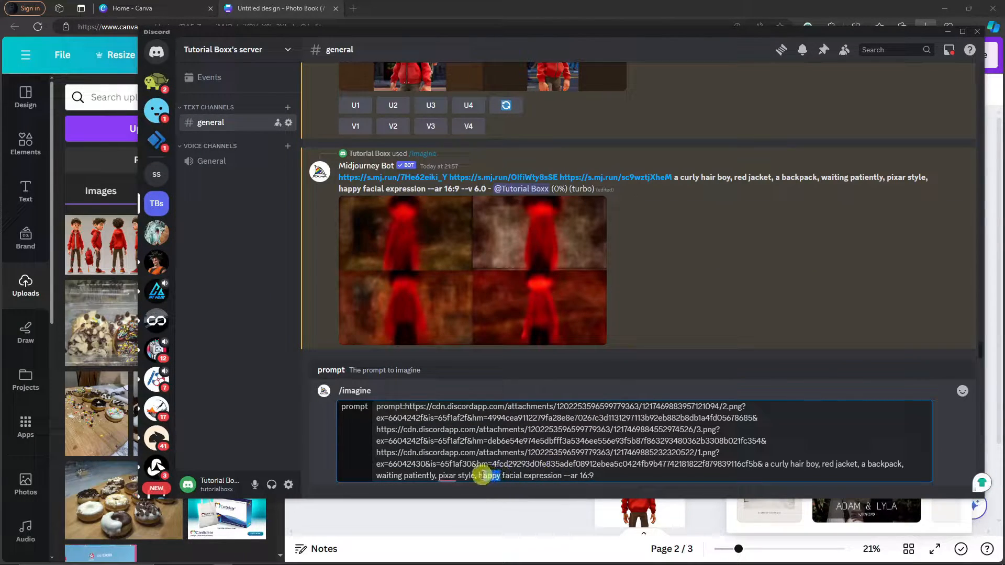
{"action": "key", "text": "Return"}
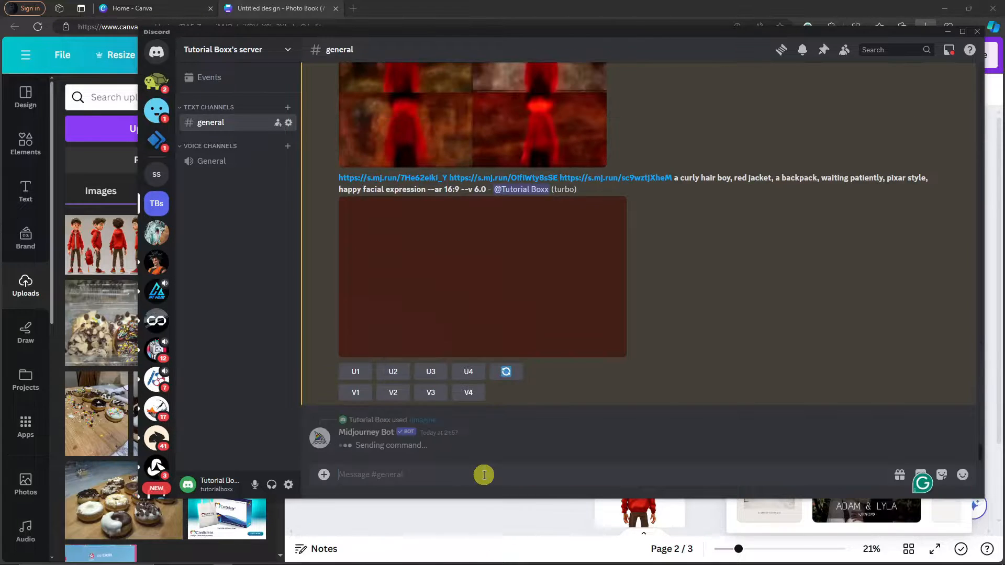
Submit the copied prompt again with /imagine, changing "happy" to "angry" facial expression
{"action": "type", "text": "/imag"}
{"action": "key", "text": "Tab"}
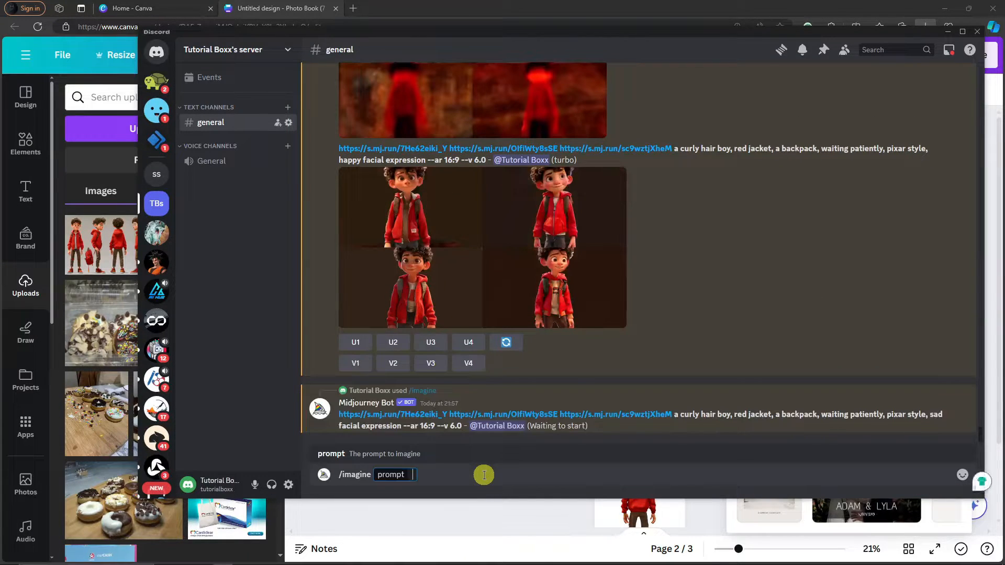
{"action": "key", "text": "ctrl+v"}
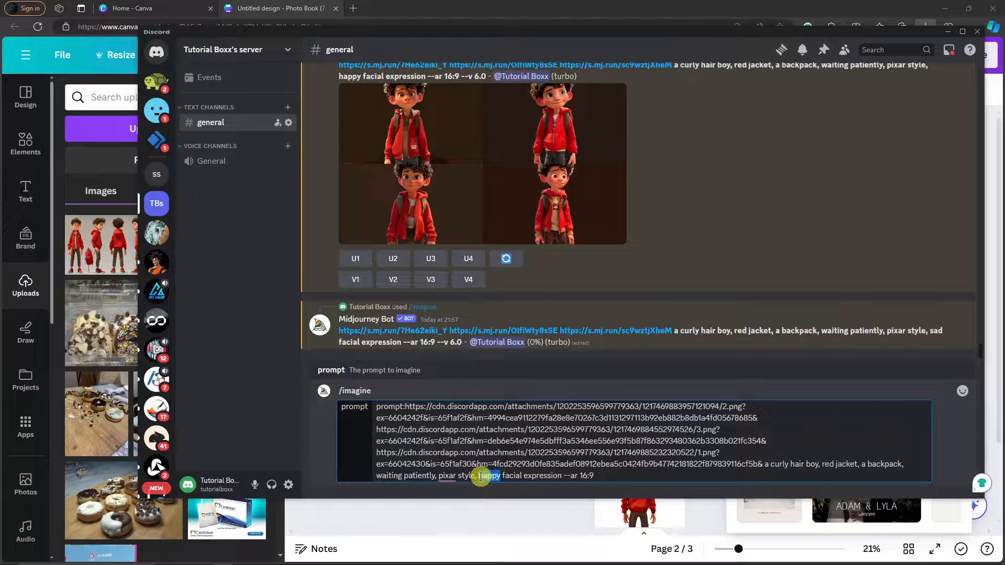
{"action": "type", "text": "angr"}
{"action": "key", "text": "Return"}
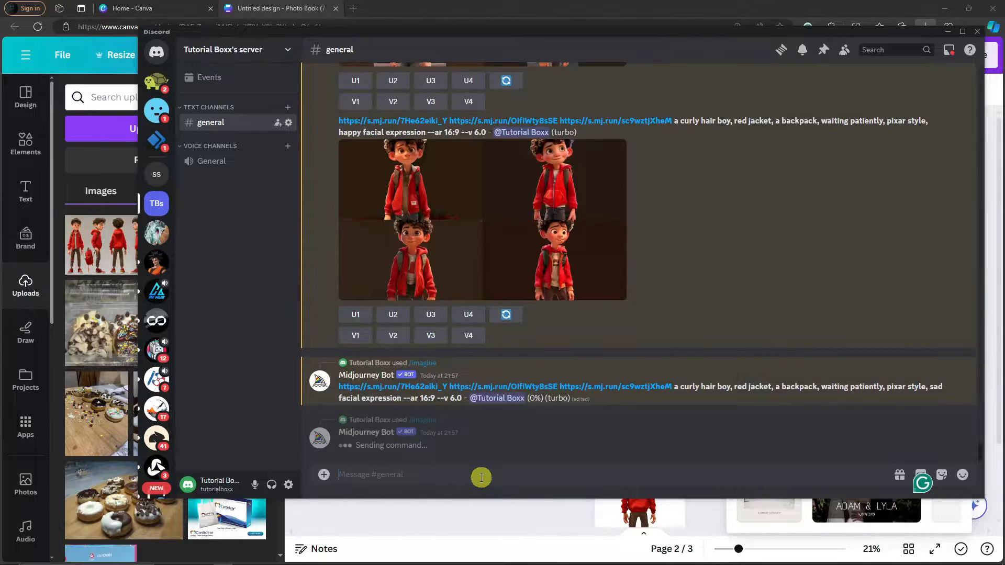
Inspect the second happy-expression grid enlarged and upscale its third image
{"action": "scroll", "coordinate": [559, 335], "scroll_direction": "up", "scroll_amount": 10}
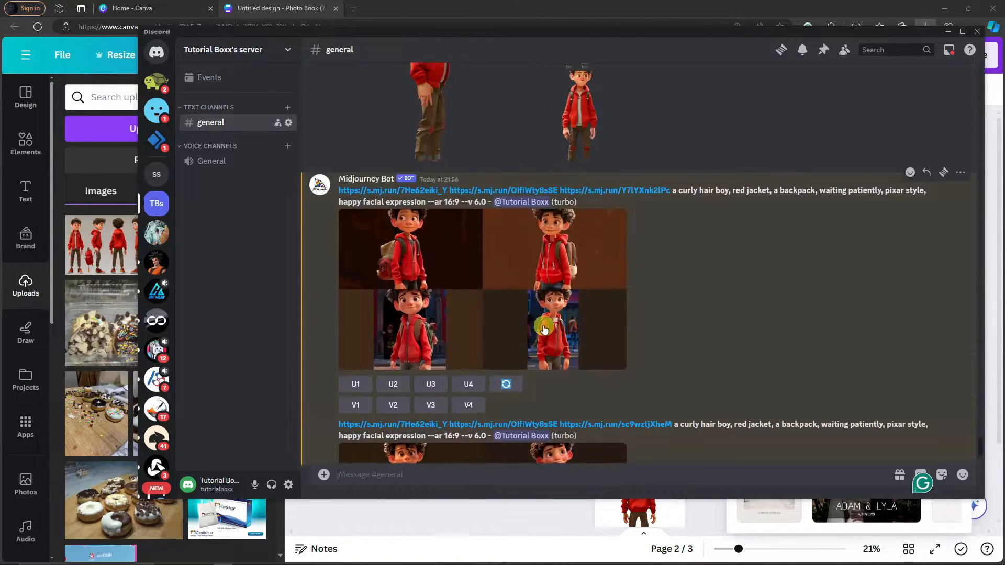
{"action": "scroll", "coordinate": [544, 319], "scroll_direction": "down", "scroll_amount": 5}
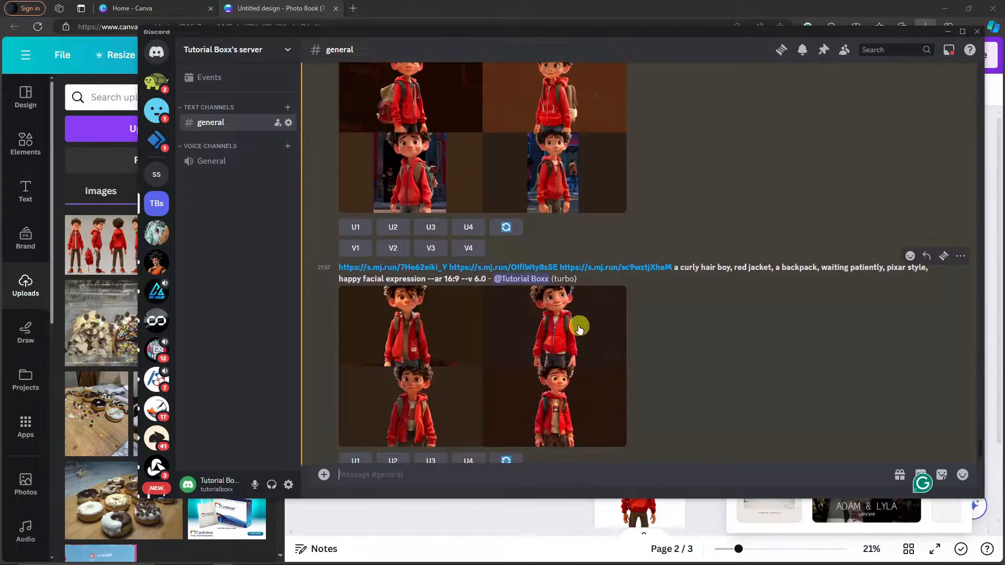
{"action": "left_click", "coordinate": [579, 327]}
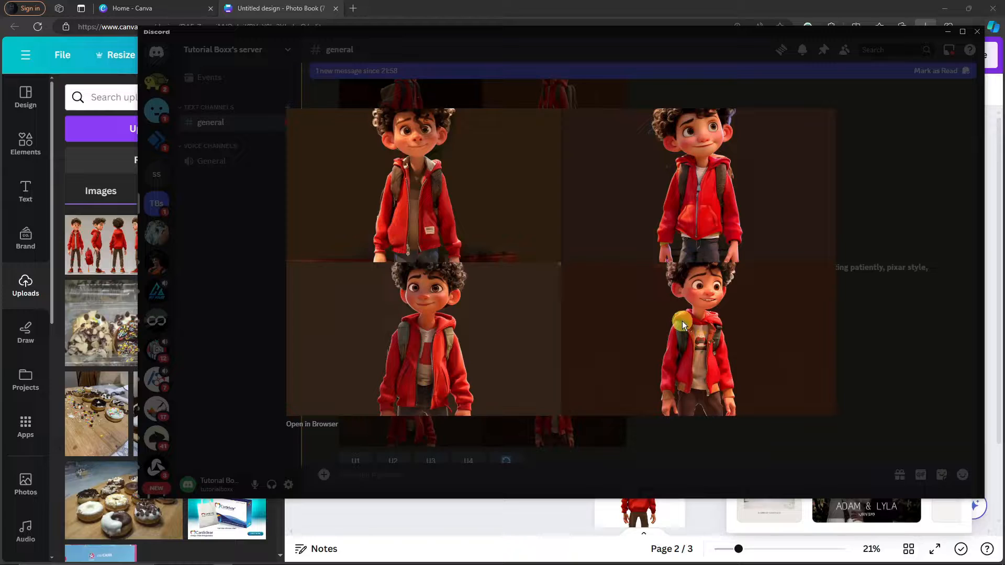
{"action": "right_click", "coordinate": [580, 279]}
{"action": "left_click", "coordinate": [863, 309]}
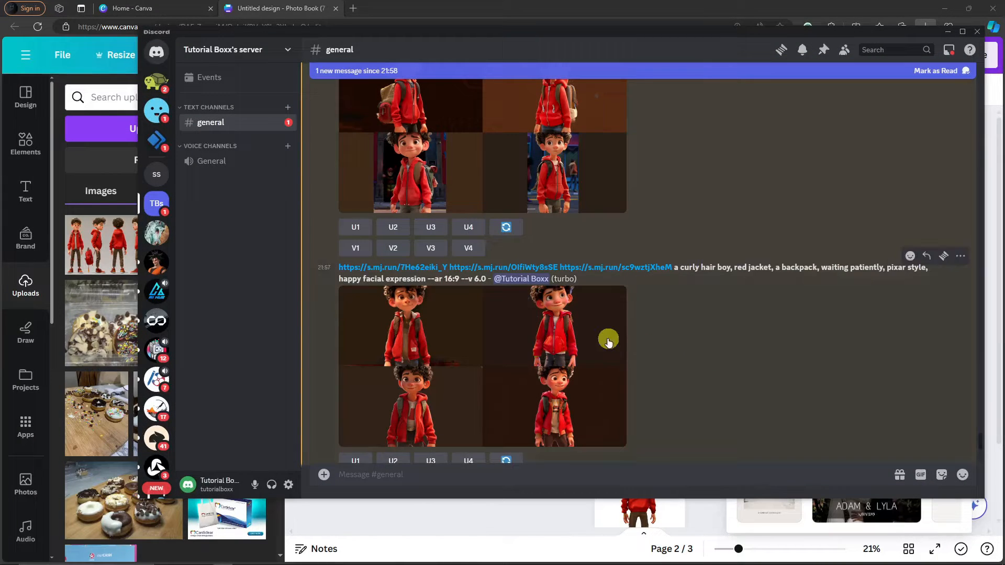
{"action": "scroll", "coordinate": [580, 333], "scroll_direction": "down", "scroll_amount": 2}
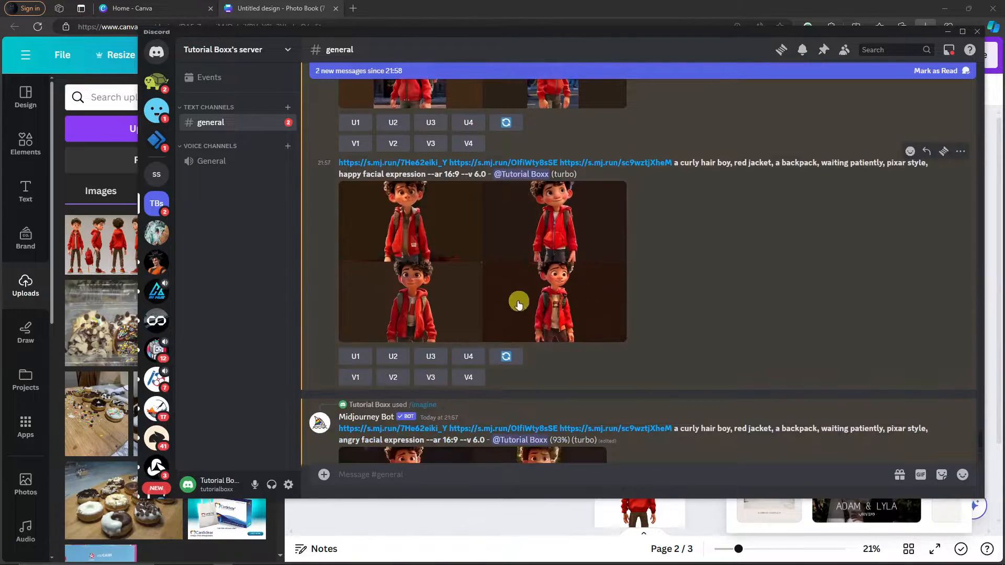
{"action": "scroll", "coordinate": [506, 298], "scroll_direction": "up", "scroll_amount": 1}
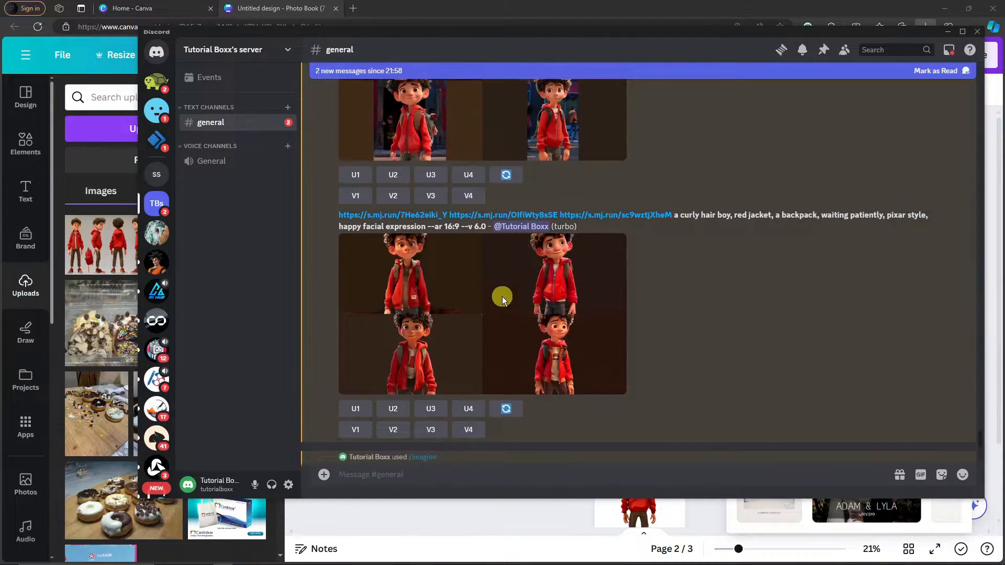
{"action": "left_click", "coordinate": [430, 409]}
Upscale the fourth image of the angry-expression grid
{"action": "scroll", "coordinate": [626, 340], "scroll_direction": "down", "scroll_amount": 5}
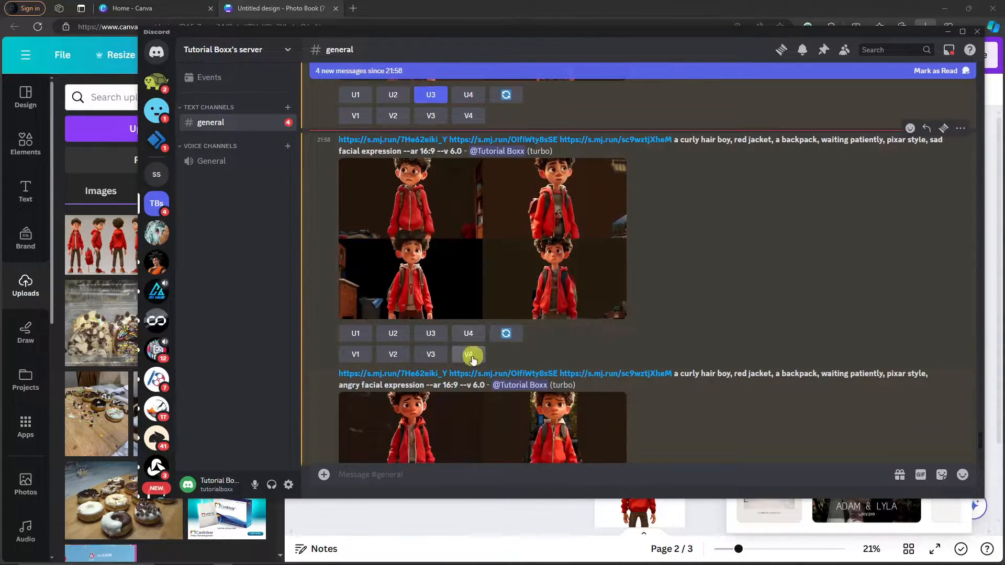
{"action": "scroll", "coordinate": [633, 308], "scroll_direction": "down", "scroll_amount": 5}
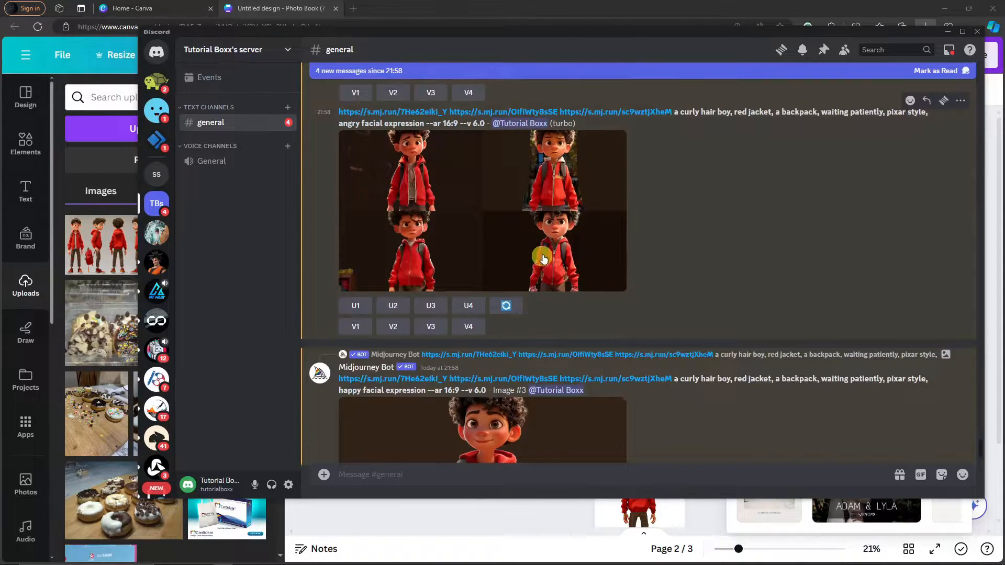
{"action": "left_click", "coordinate": [468, 306]}
Save the upscaled happy-expression image to the Desktop as "happy"
{"action": "scroll", "coordinate": [642, 278], "scroll_direction": "down", "scroll_amount": 5}
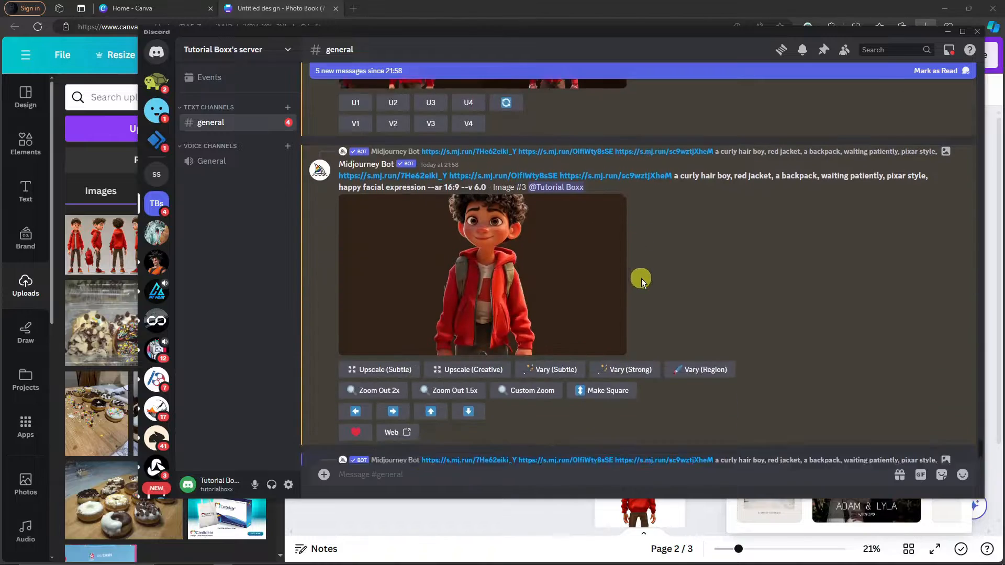
{"action": "right_click", "coordinate": [473, 206]}
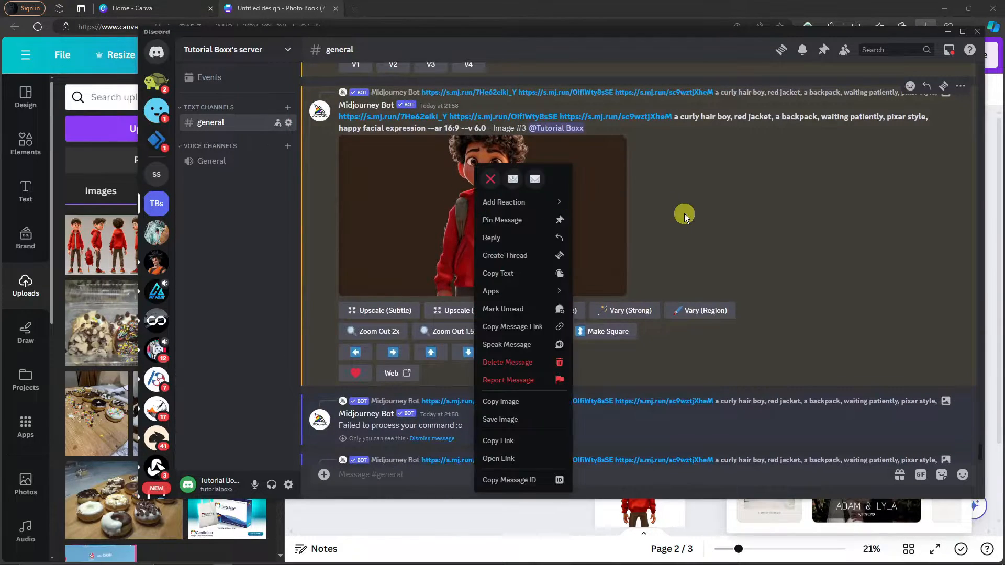
{"action": "left_click", "coordinate": [287, 209]}
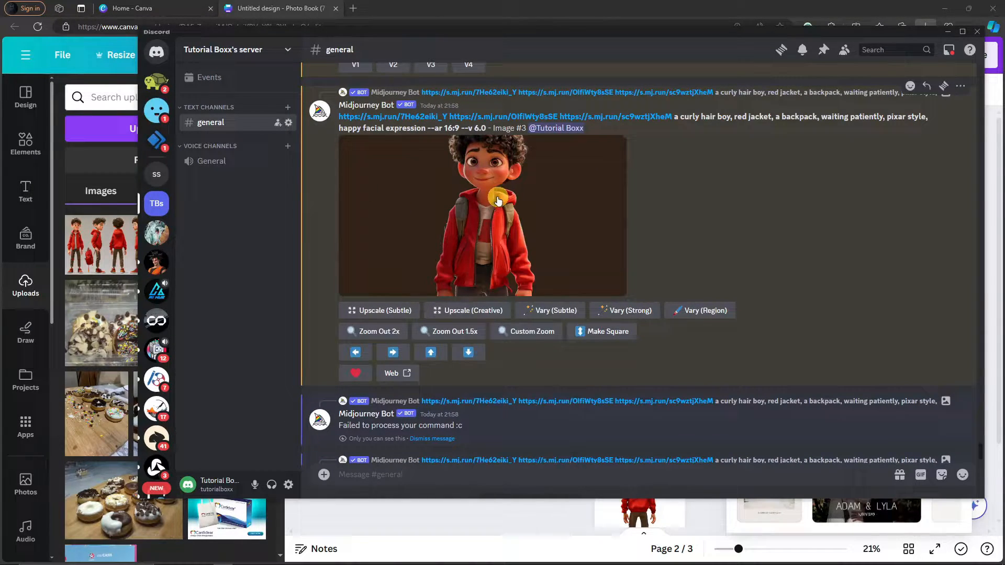
{"action": "right_click", "coordinate": [463, 195]}
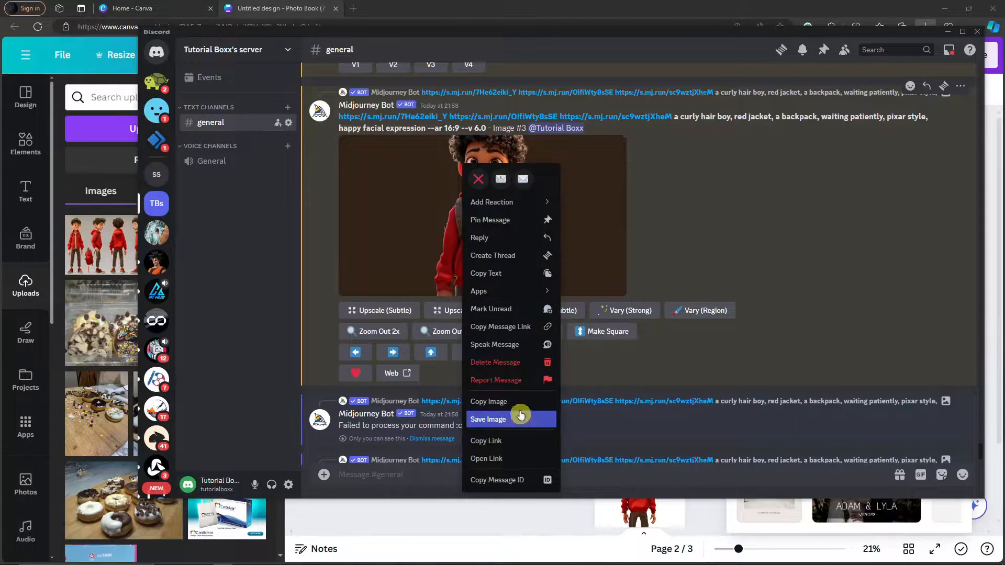
{"action": "left_click", "coordinate": [522, 425]}
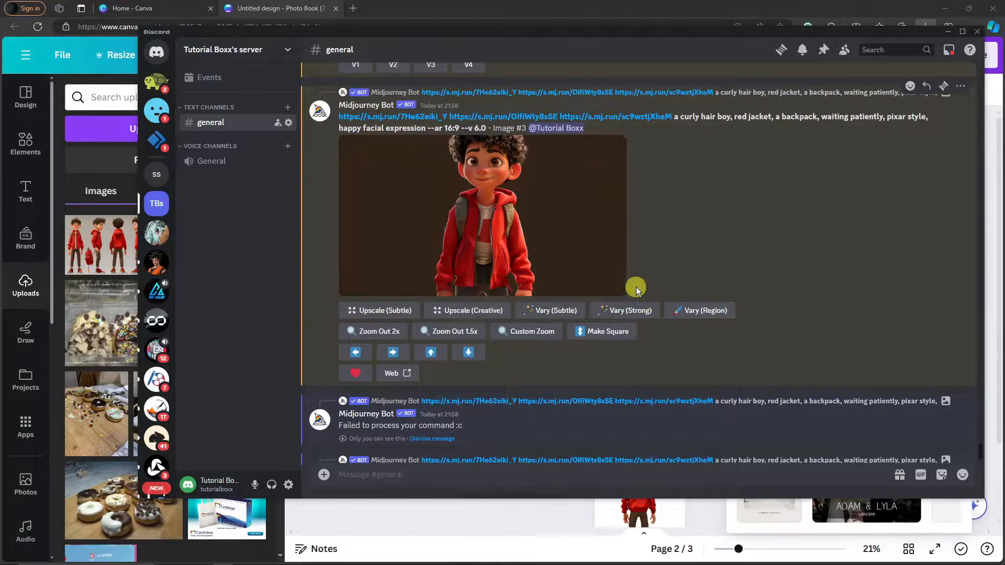
{"action": "scroll", "coordinate": [139, 152], "scroll_direction": "up", "scroll_amount": 3}
{"action": "left_click", "coordinate": [137, 121]}
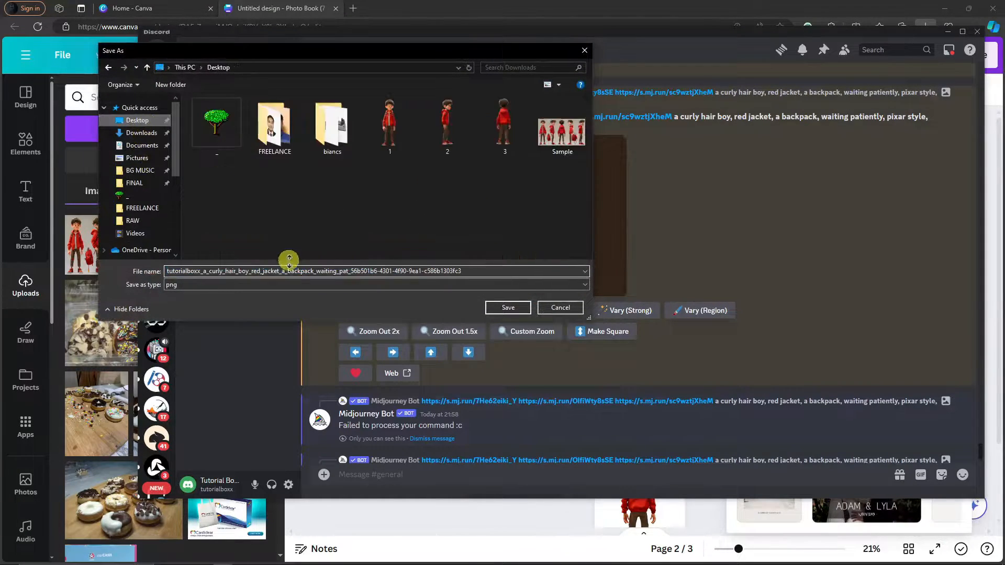
{"action": "double_click", "coordinate": [297, 276]}
{"action": "type", "text": "happy"}
{"action": "key", "text": "ctrl+a"}
{"action": "type", "text": "ha"}
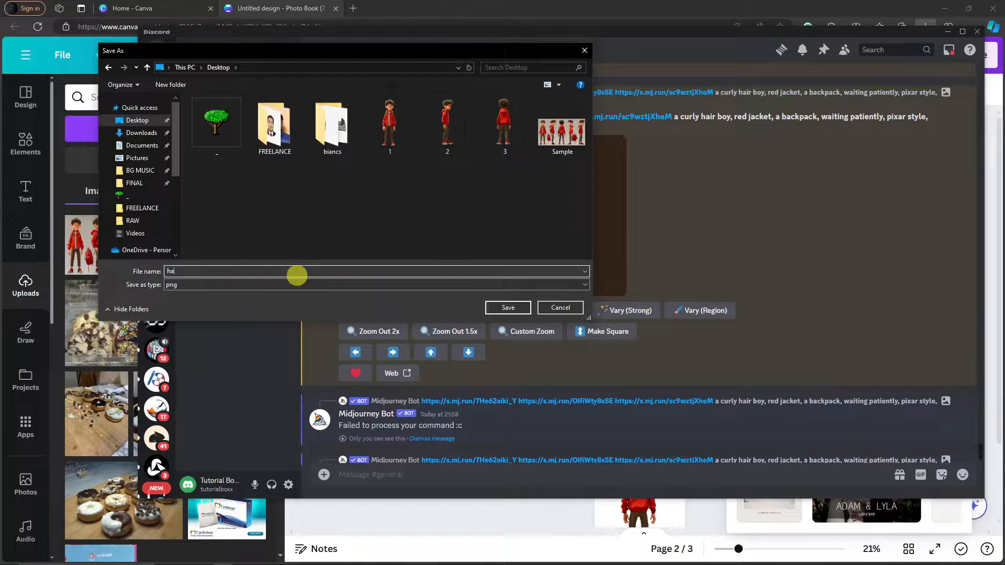
{"action": "key", "text": "Return"}
Request upscales of the fourth image in the angry-expression grid again and the fourth image in the sad-expression grid
{"action": "scroll", "coordinate": [482, 340], "scroll_direction": "down", "scroll_amount": 2}
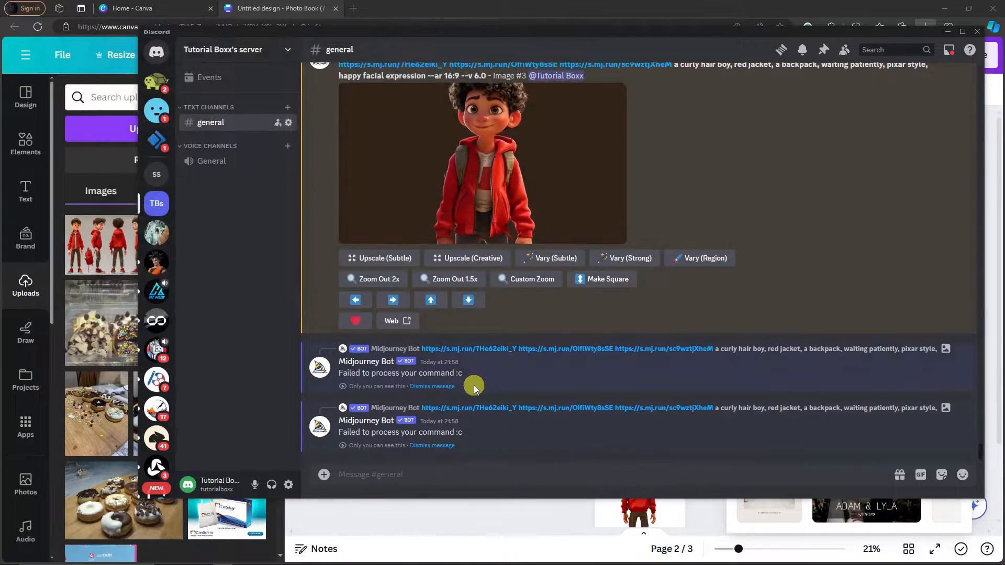
{"action": "scroll", "coordinate": [472, 386], "scroll_direction": "up", "scroll_amount": 10}
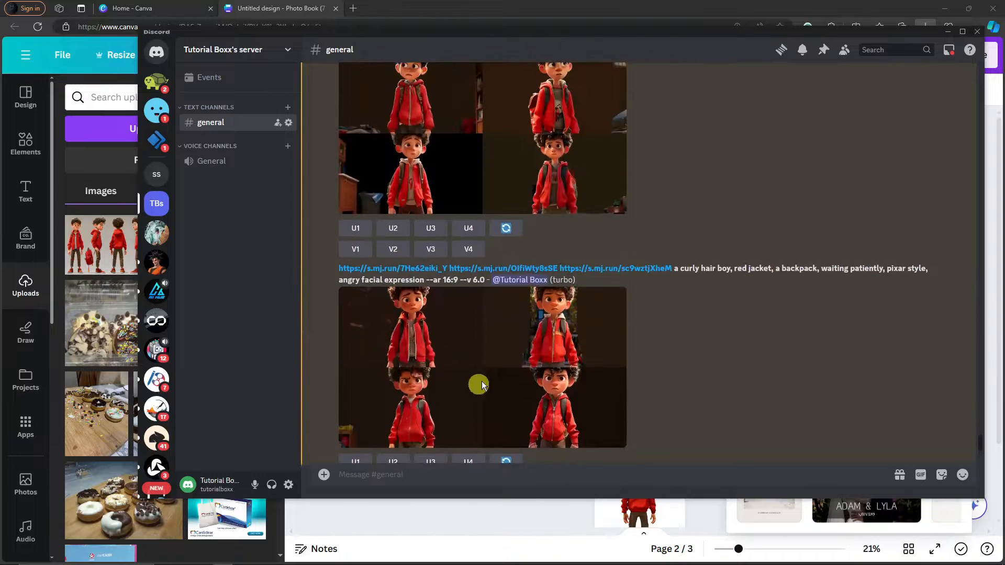
{"action": "left_click", "coordinate": [469, 413]}
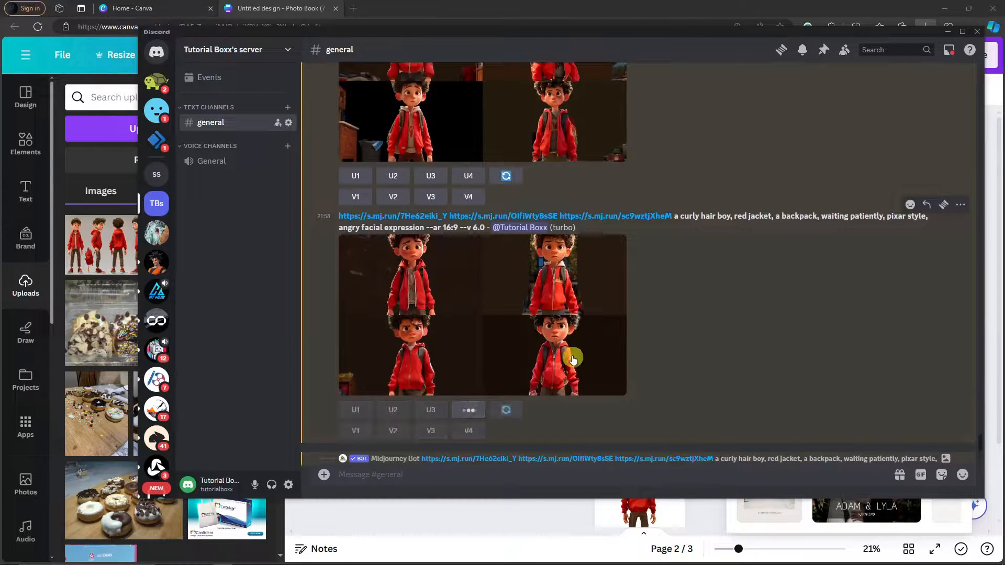
{"action": "scroll", "coordinate": [523, 266], "scroll_direction": "up", "scroll_amount": 1}
{"action": "scroll", "coordinate": [524, 266], "scroll_direction": "up", "scroll_amount": 1}
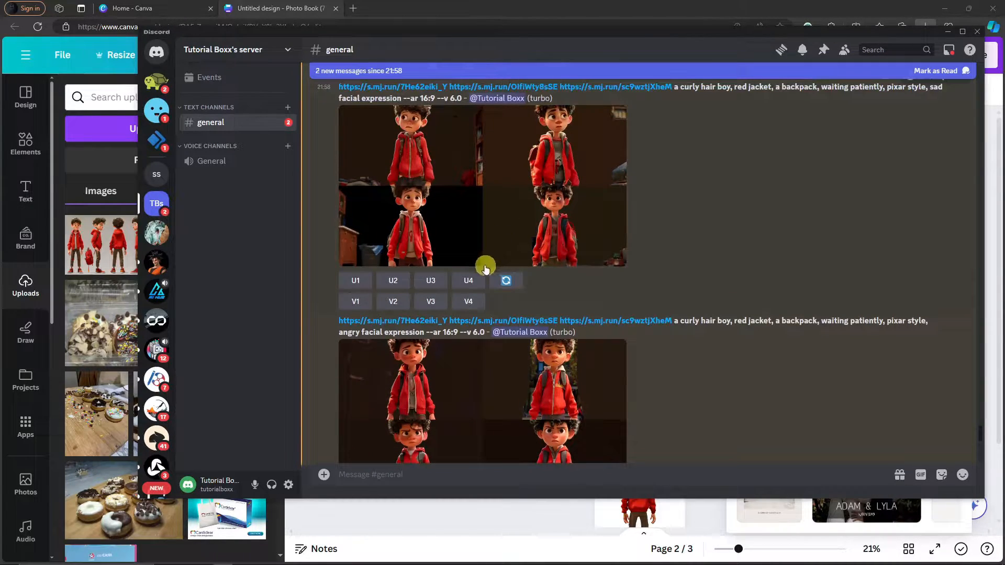
{"action": "left_click", "coordinate": [459, 285]}
Save the upscaled angry-expression image to the Desktop as "angry"
{"action": "scroll", "coordinate": [633, 334], "scroll_direction": "down", "scroll_amount": 5}
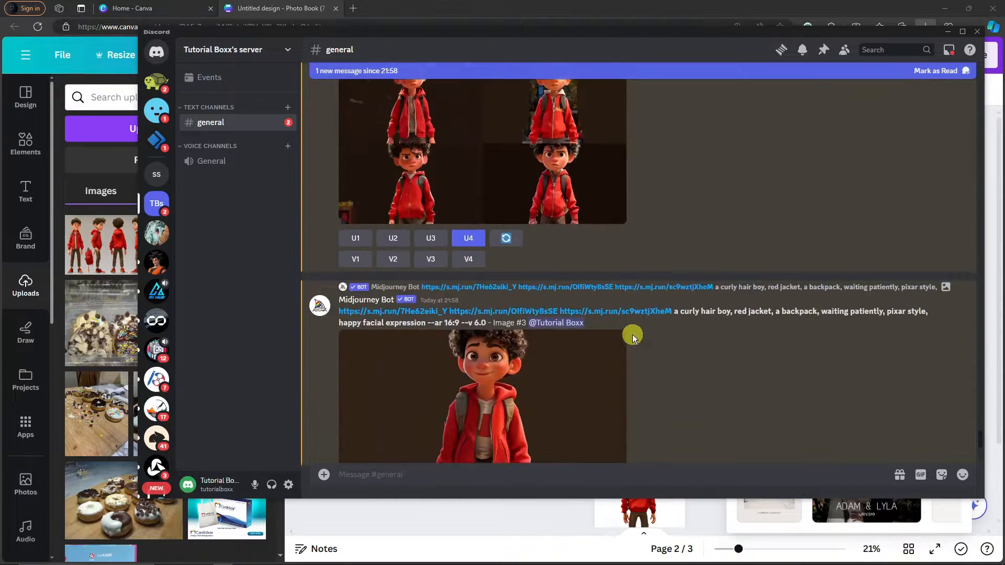
{"action": "scroll", "coordinate": [636, 333], "scroll_direction": "down", "scroll_amount": 2}
{"action": "scroll", "coordinate": [576, 324], "scroll_direction": "up", "scroll_amount": 3}
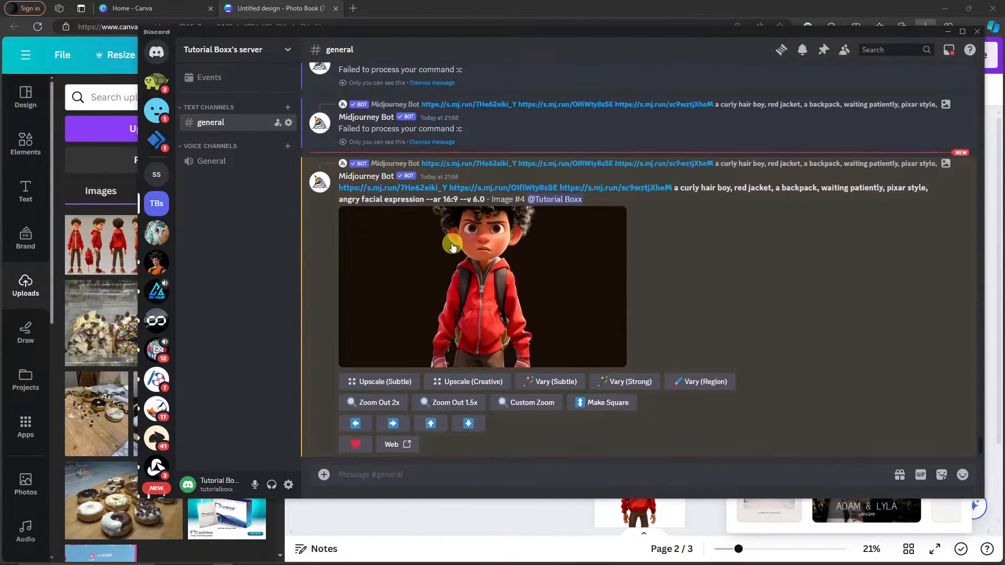
{"action": "right_click", "coordinate": [451, 247]}
{"action": "left_click", "coordinate": [500, 418]}
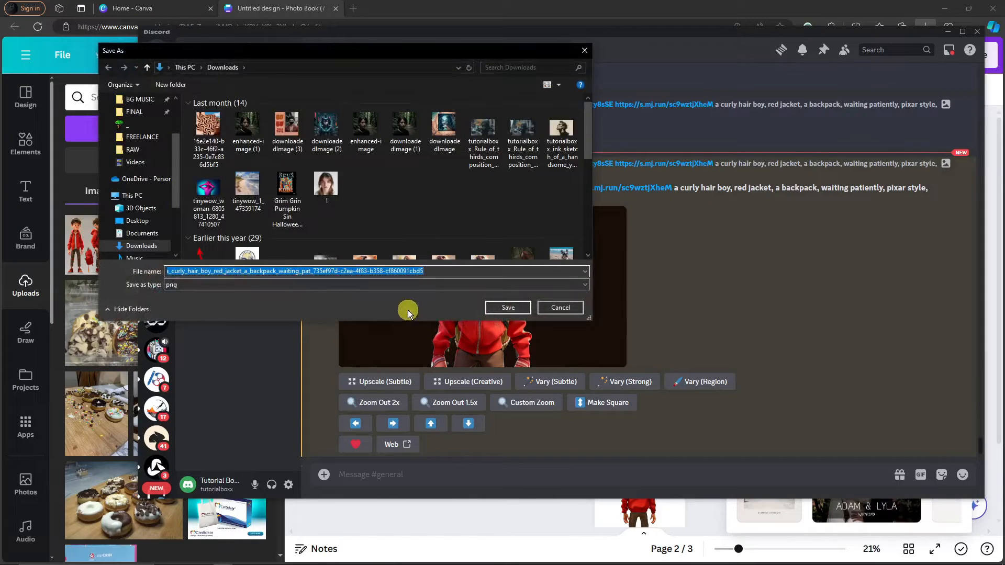
{"action": "type", "text": "angry"}
{"action": "scroll", "coordinate": [132, 157], "scroll_direction": "up", "scroll_amount": 2}
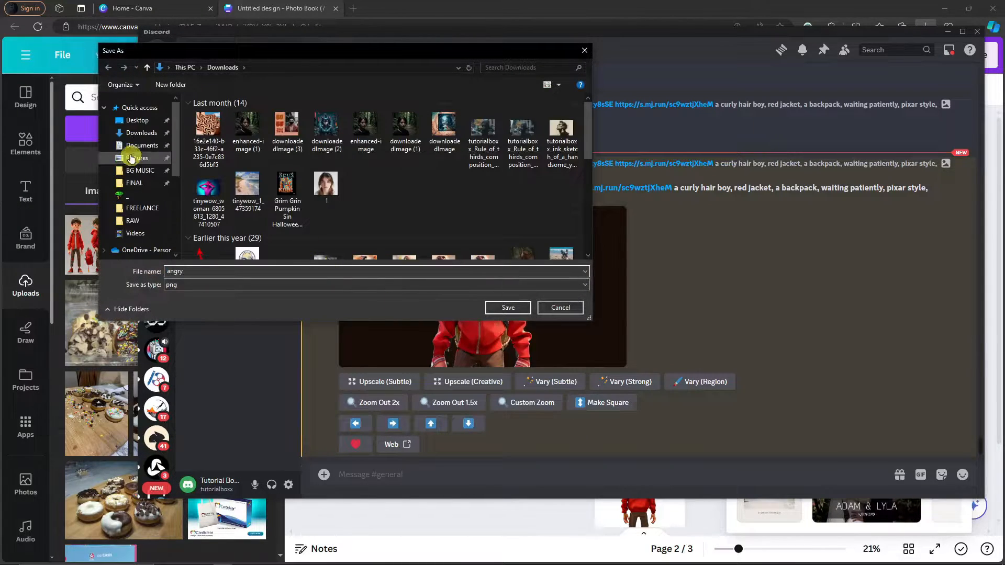
{"action": "left_click", "coordinate": [137, 121]}
{"action": "left_click", "coordinate": [506, 307]}
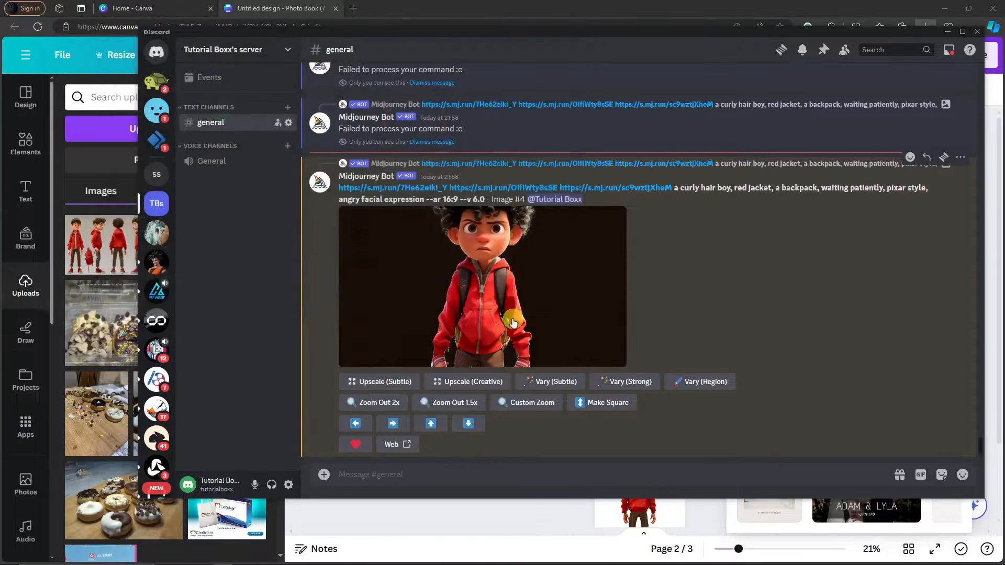
Save the upscaled sad-expression image to the Desktop as "sad"
{"action": "right_click", "coordinate": [451, 325]}
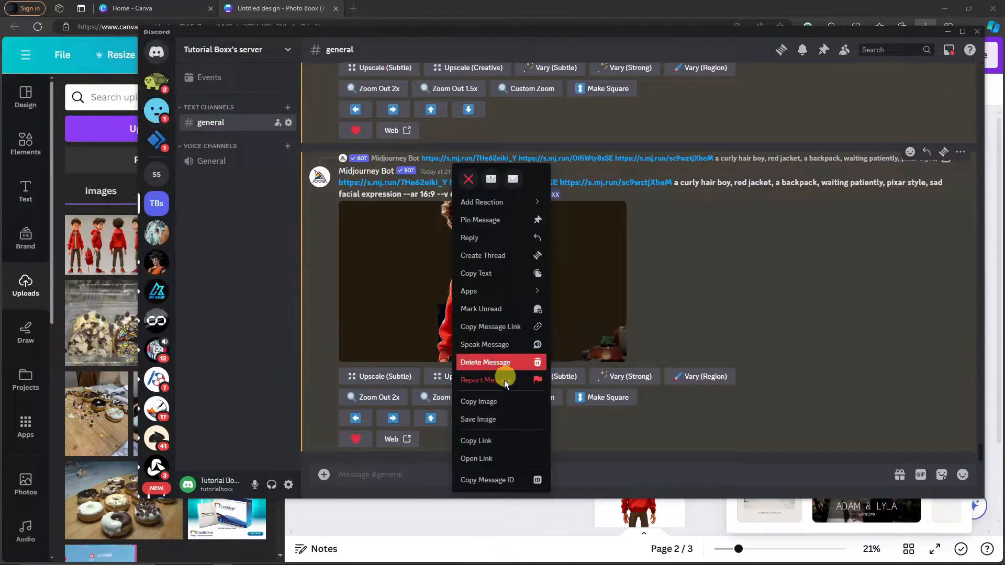
{"action": "left_click", "coordinate": [497, 422]}
{"action": "scroll", "coordinate": [147, 152], "scroll_direction": "up", "scroll_amount": 3}
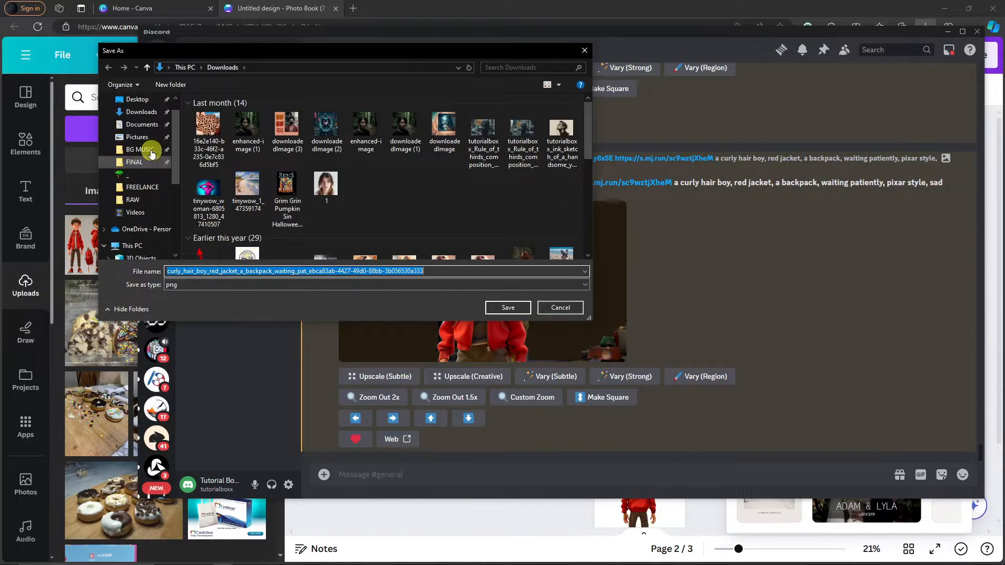
{"action": "left_click", "coordinate": [137, 120]}
{"action": "double_click", "coordinate": [251, 271]}
{"action": "type", "text": "sad"}
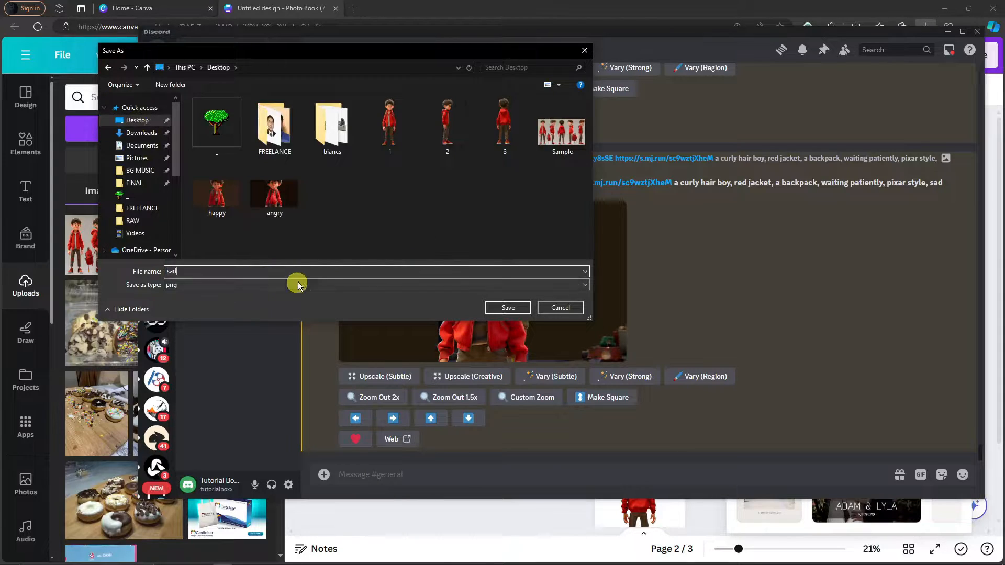
{"action": "left_click", "coordinate": [506, 308]}
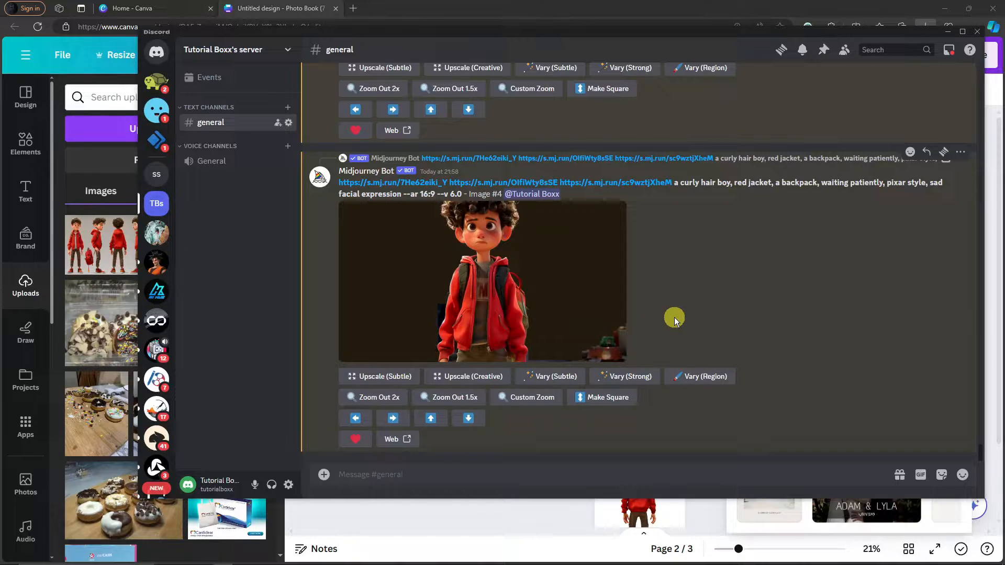
Switch to the Canva photo book design and delete the boy images from all three pages
{"action": "left_click", "coordinate": [297, 12]}
{"action": "left_click", "coordinate": [642, 197]}
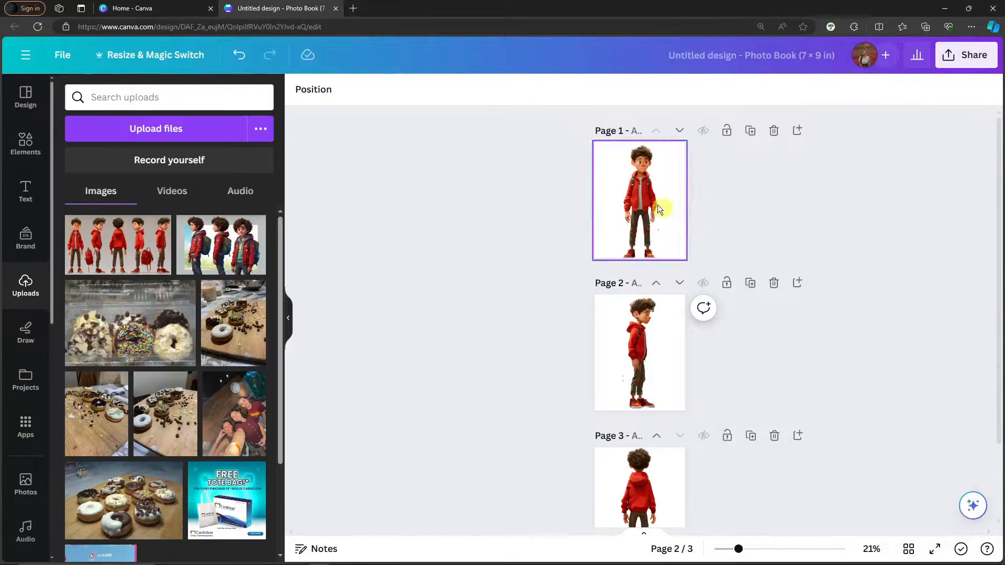
{"action": "key", "text": "Delete"}
{"action": "left_click", "coordinate": [637, 350]}
{"action": "key", "text": "Delete"}
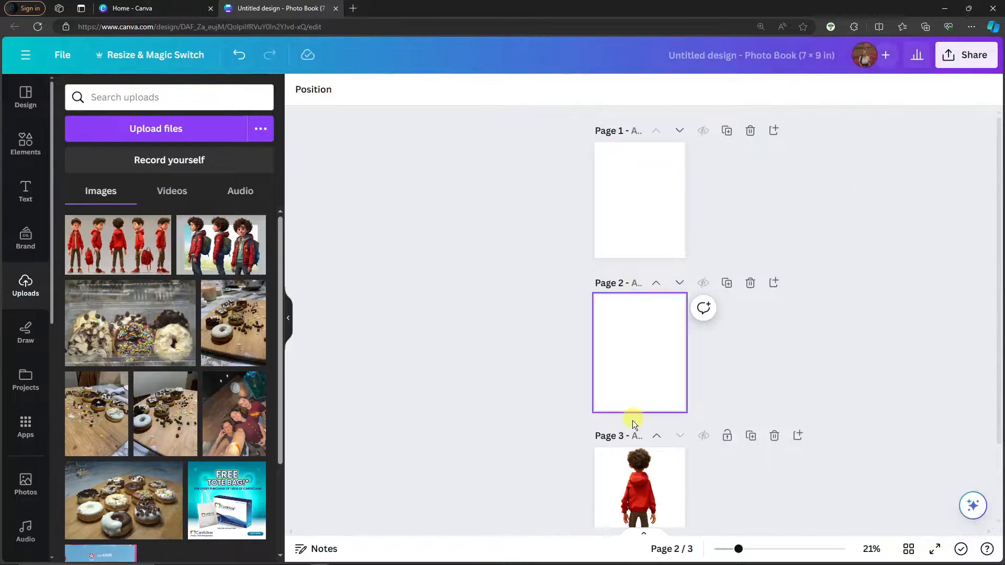
{"action": "left_click", "coordinate": [640, 482]}
{"action": "key", "text": "Delete"}
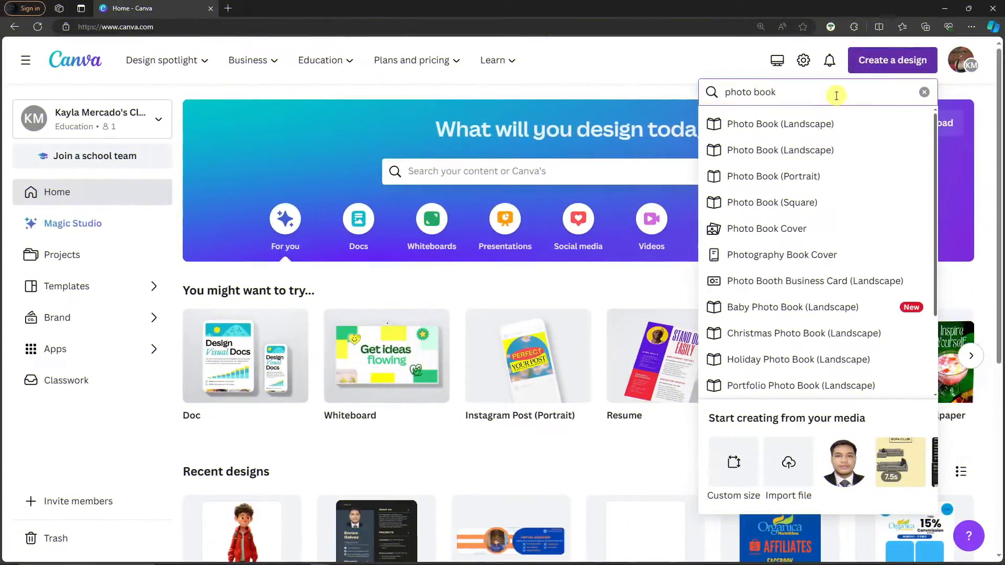
Create a new Photo Book (Portrait) design and upload the happy, angry and sad images from the Desktop
{"action": "left_click", "coordinate": [774, 175]}
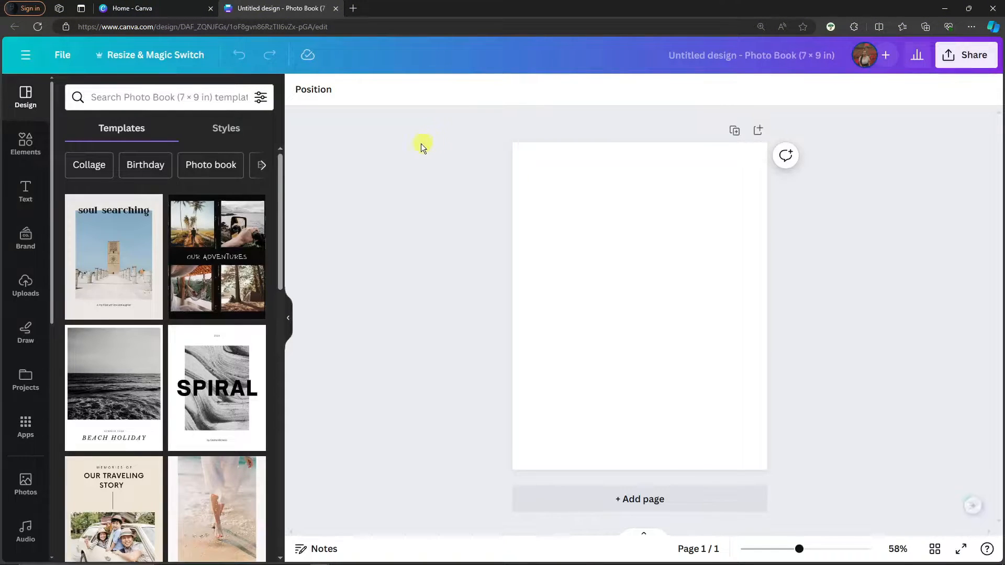
{"action": "left_click", "coordinate": [25, 286]}
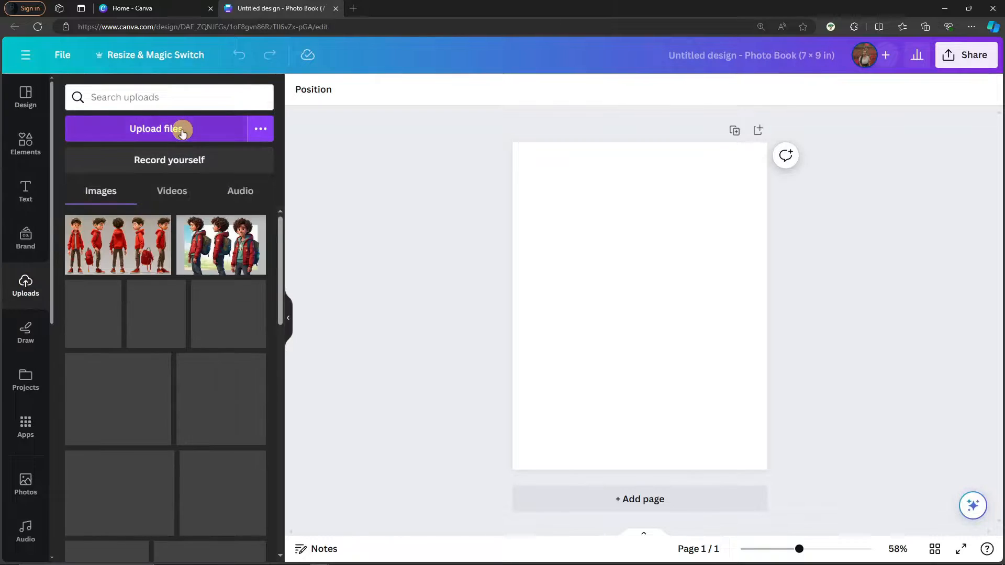
{"action": "left_click", "coordinate": [182, 131]}
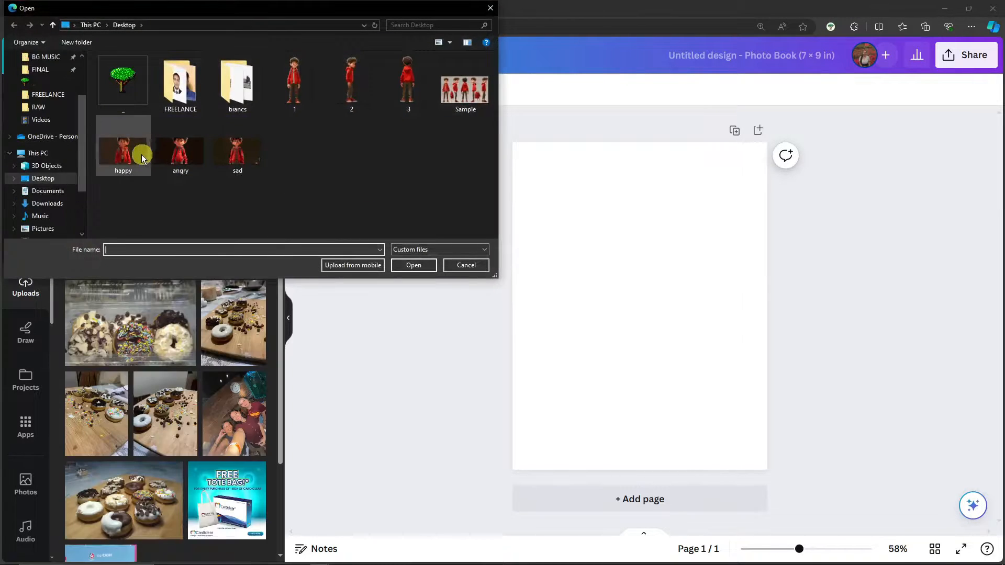
{"action": "left_click", "coordinate": [140, 155]}
{"action": "left_click", "coordinate": [238, 153], "text": "shift"}
{"action": "left_click", "coordinate": [417, 266]}
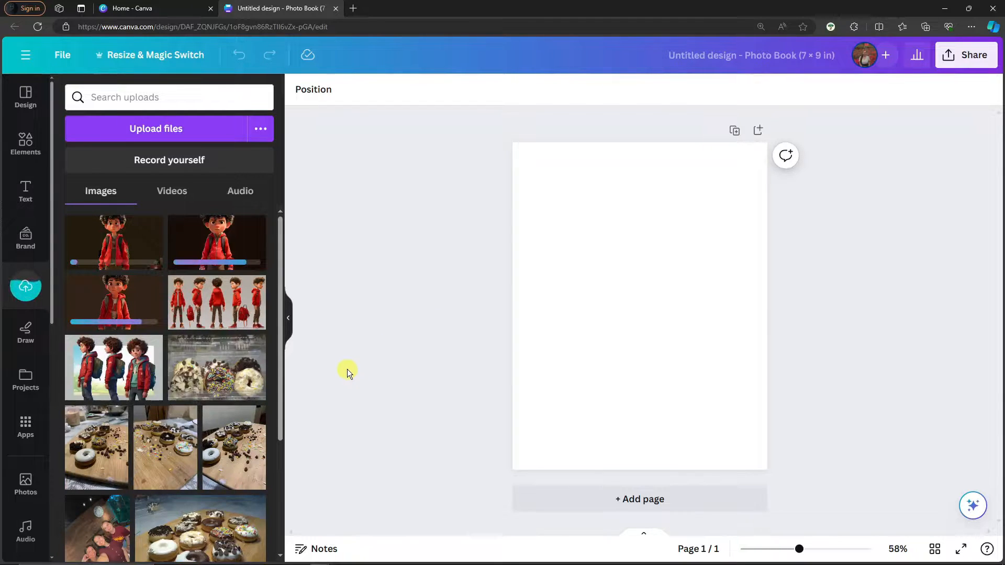
Search the elements library for "anime school"
{"action": "left_click", "coordinate": [617, 294]}
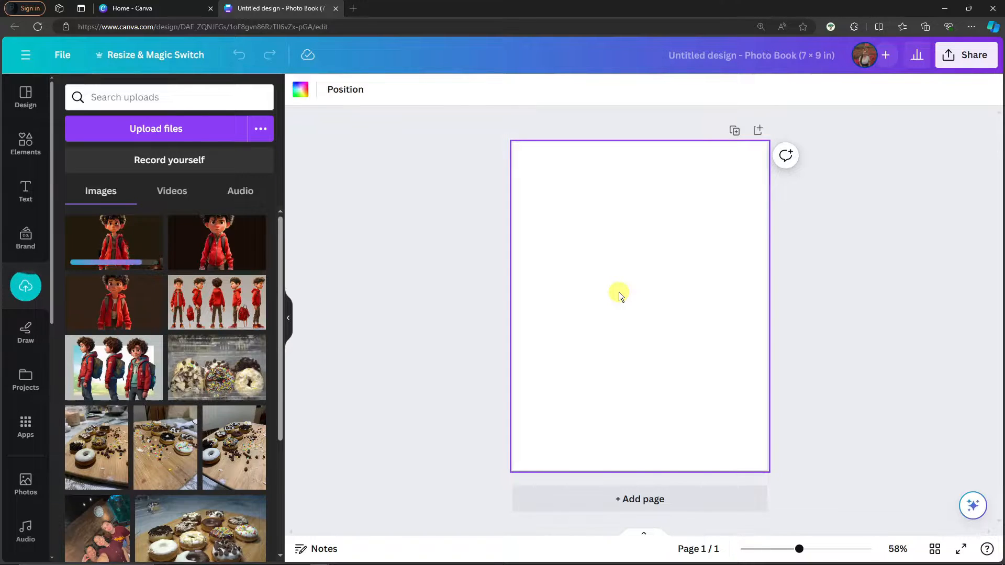
{"action": "left_click", "coordinate": [20, 151]}
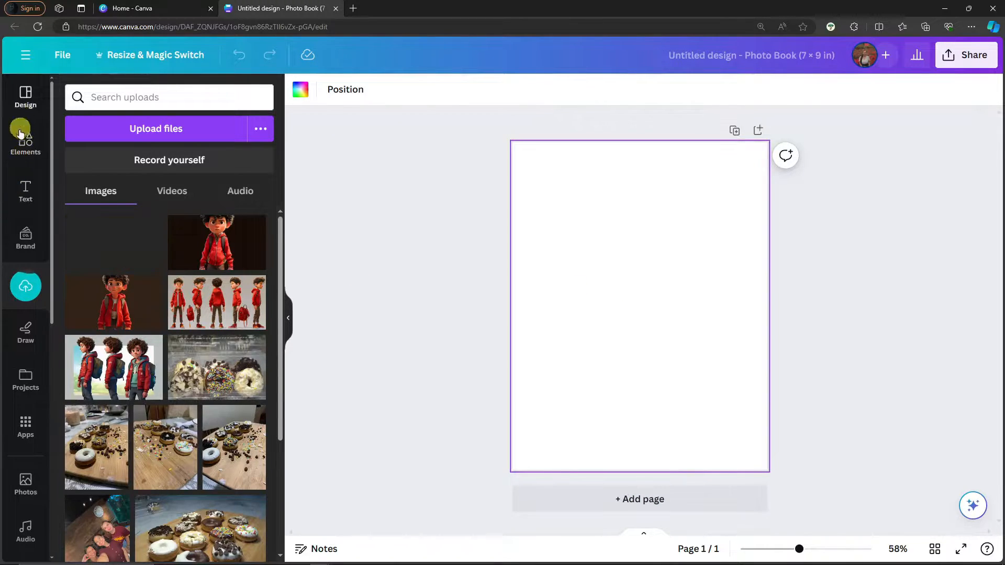
{"action": "left_click", "coordinate": [148, 99]}
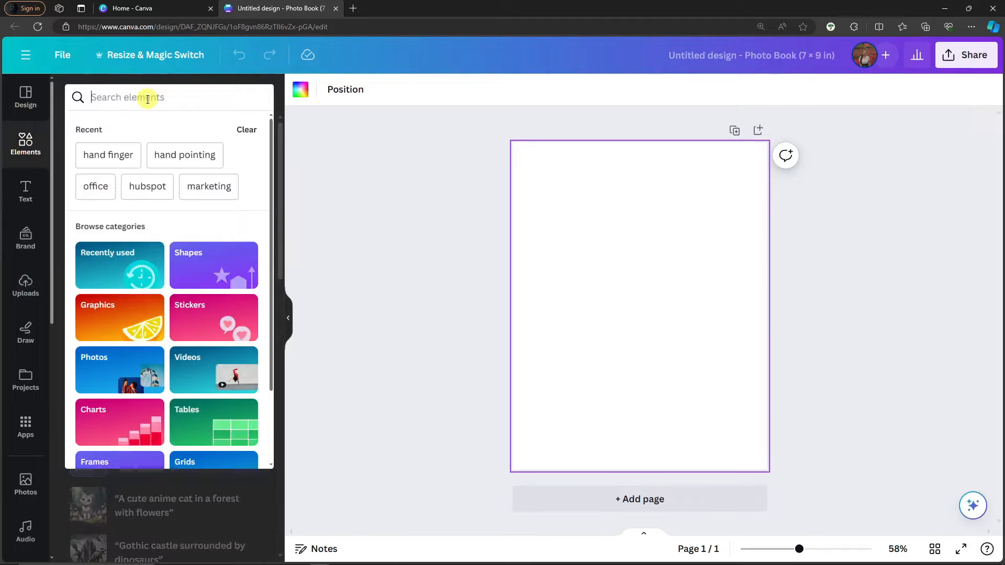
{"action": "type", "text": "sch"}
{"action": "key", "text": "BackSpace"}
{"action": "key", "text": "BackSpace"}
{"action": "key", "text": "BackSpace"}
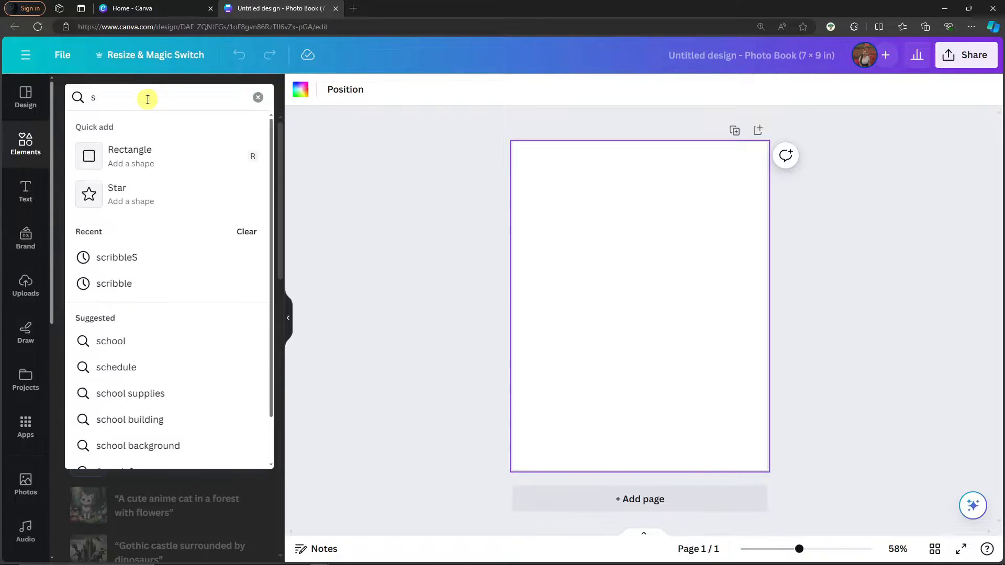
{"action": "type", "text": "anime school"}
{"action": "key", "text": "Return"}
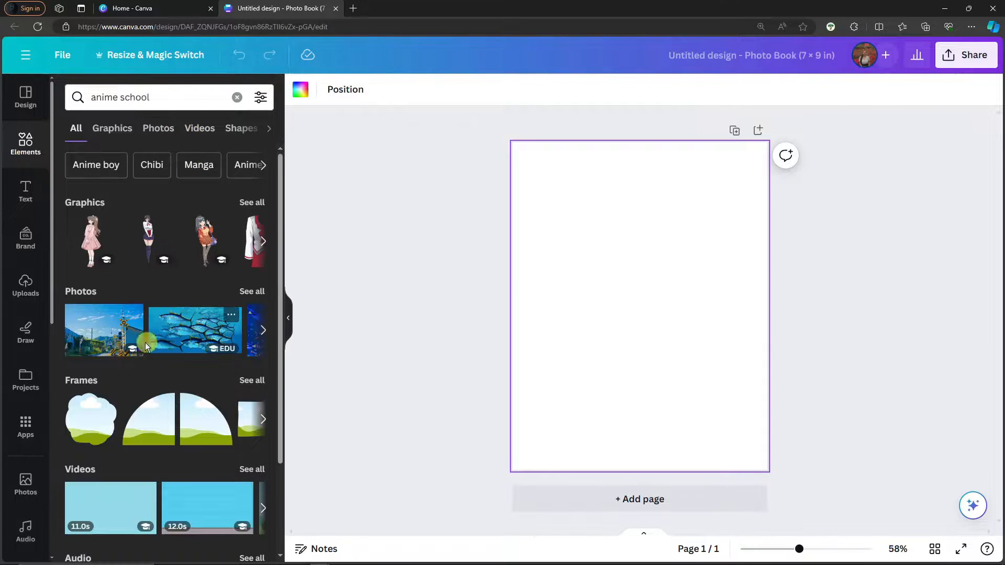
Try the railway-crossing photo at full page width along the page's upper edge, and remove it
{"action": "left_click", "coordinate": [107, 338]}
{"action": "left_click_drag", "start_coordinate": [655, 285], "coordinate": [634, 213]}
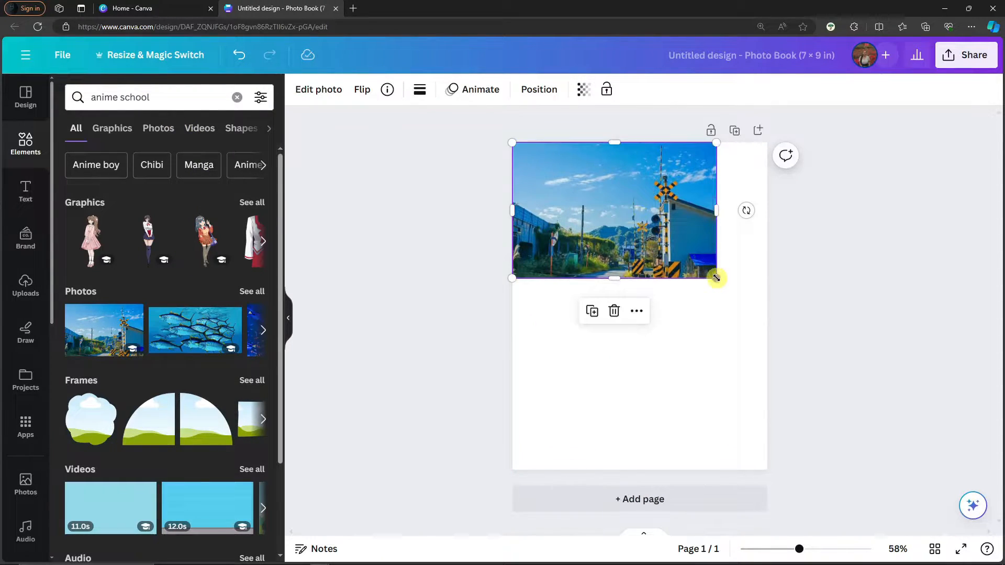
{"action": "left_click_drag", "start_coordinate": [717, 278], "coordinate": [754, 332]}
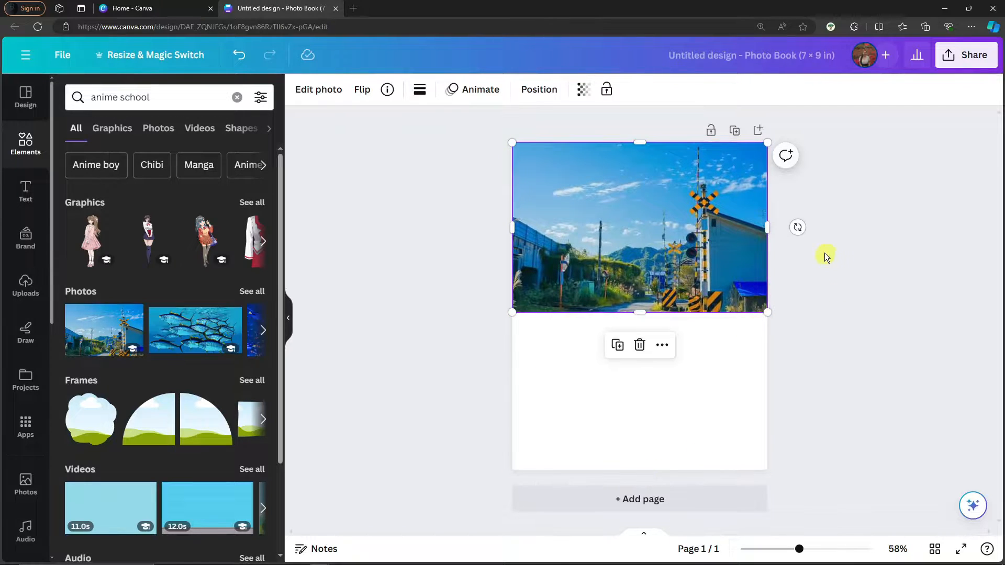
{"action": "key", "text": "Delete"}
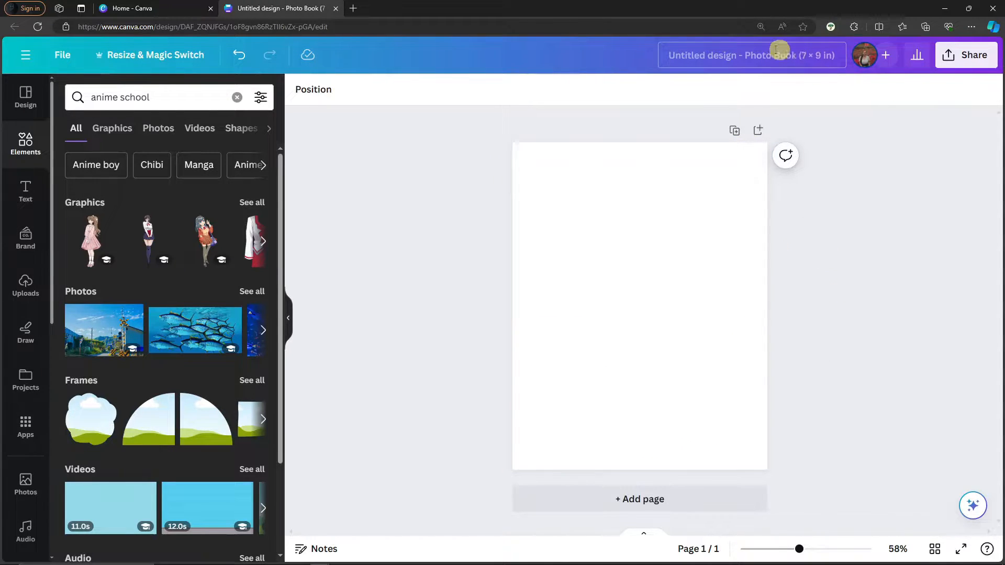
Create a new Photo Book (Landscape) design and search its elements library for "anime school background"
{"action": "left_click", "coordinate": [132, 10]}
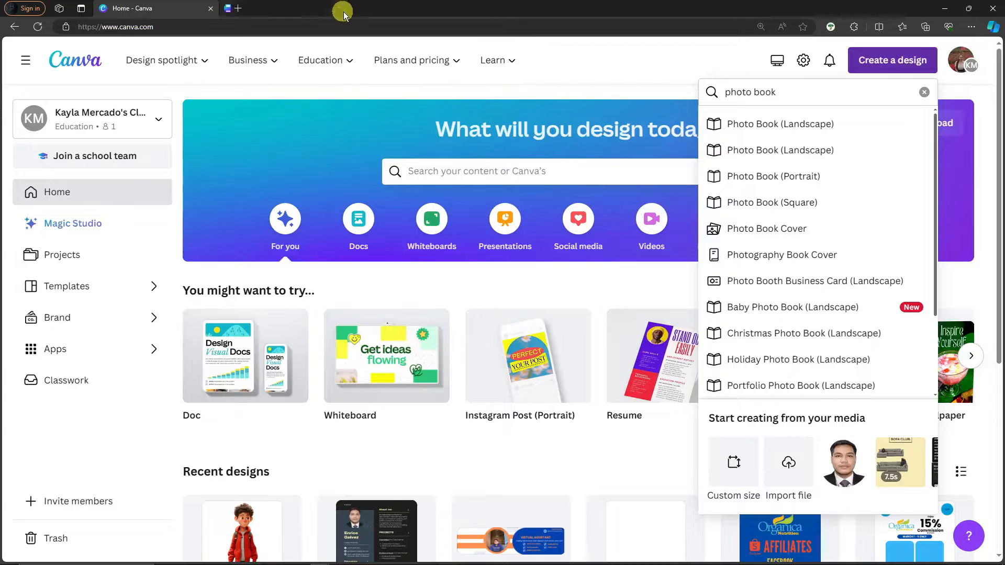
{"action": "left_click", "coordinate": [821, 149]}
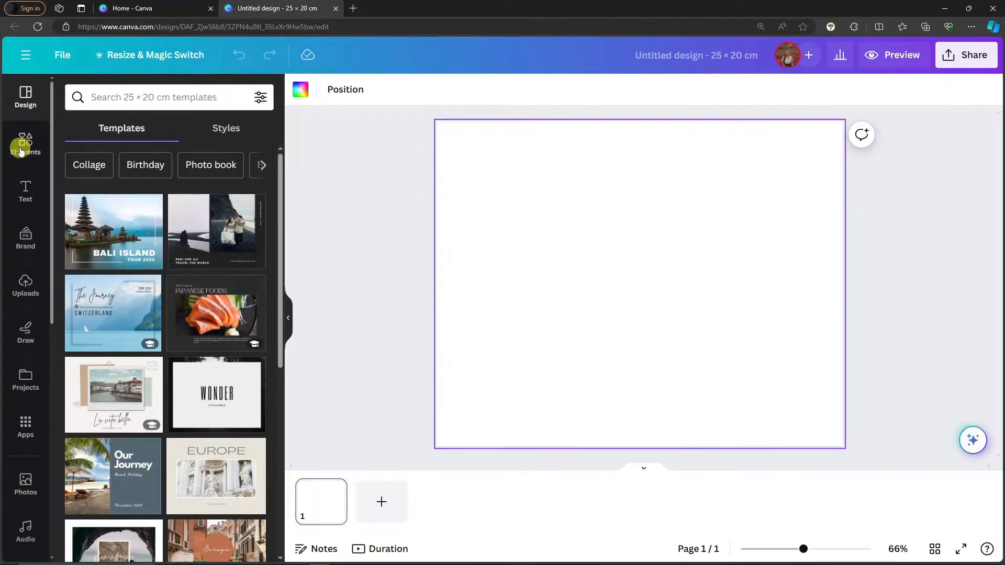
{"action": "left_click", "coordinate": [23, 141]}
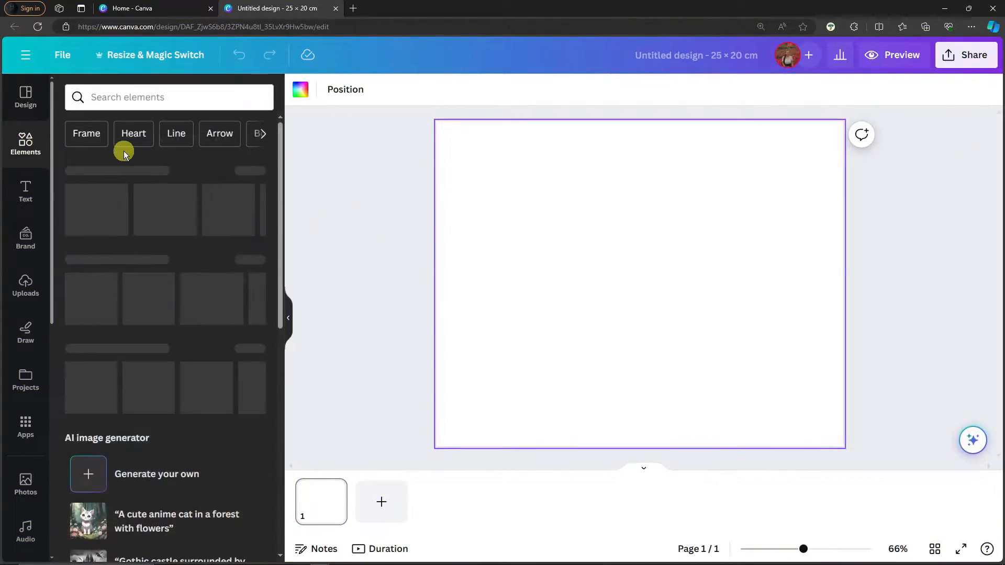
{"action": "left_click", "coordinate": [150, 102]}
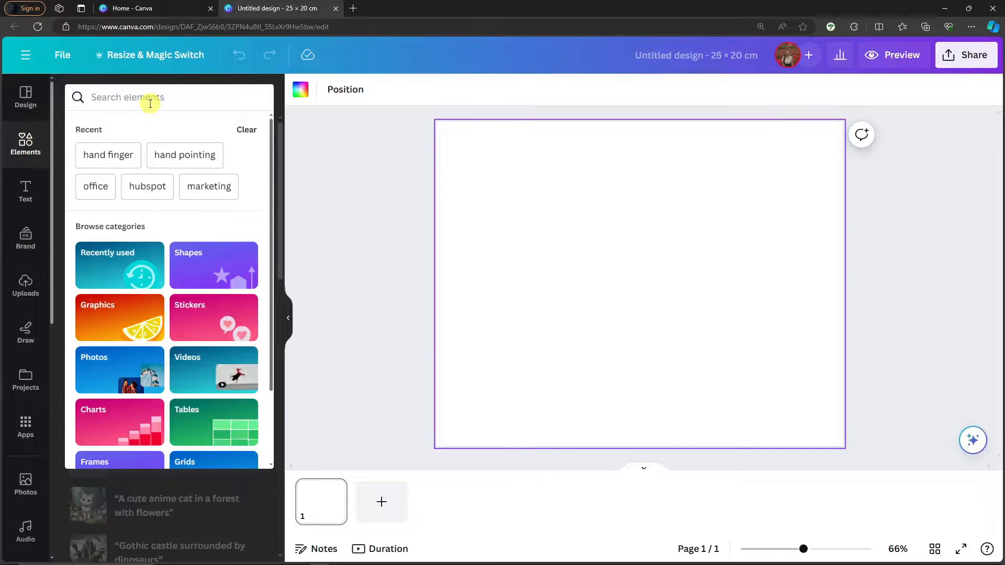
{"action": "type", "text": "anime scho"}
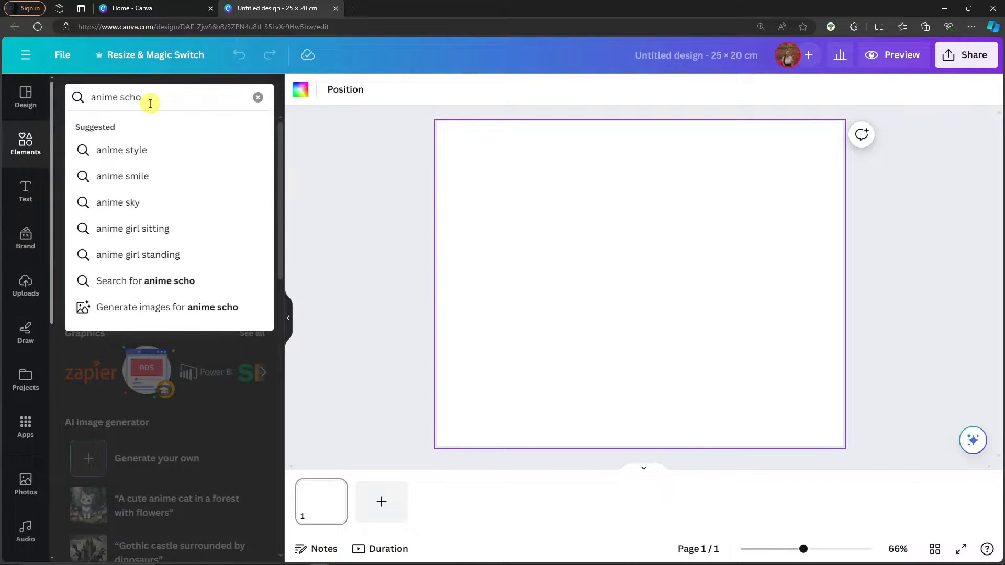
{"action": "type", "text": "ol backgrou"}
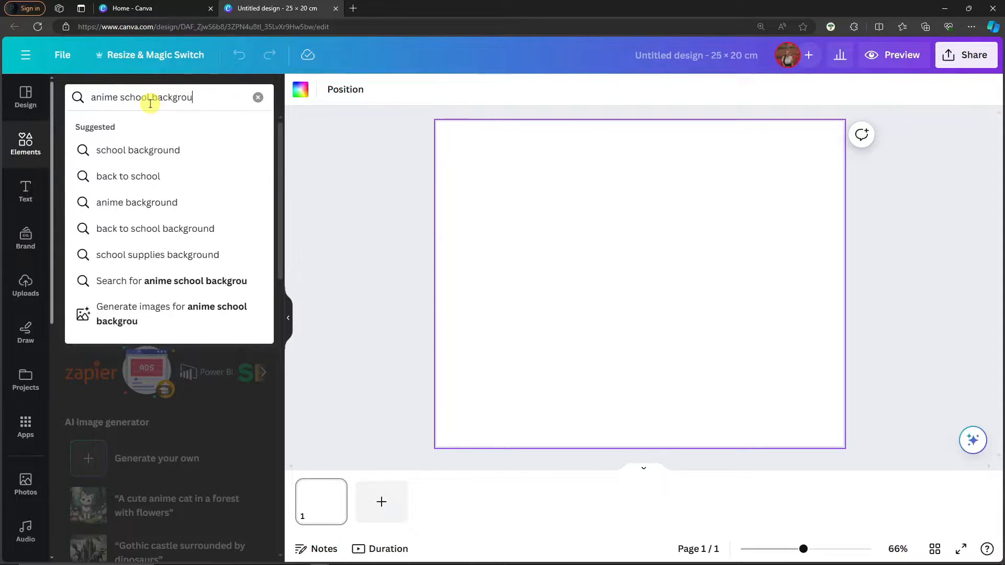
{"action": "type", "text": "nd"}
{"action": "key", "text": "Return"}
Browse the photo and video results for a suitable school background
{"action": "scroll", "coordinate": [213, 189], "scroll_direction": "down", "scroll_amount": 1}
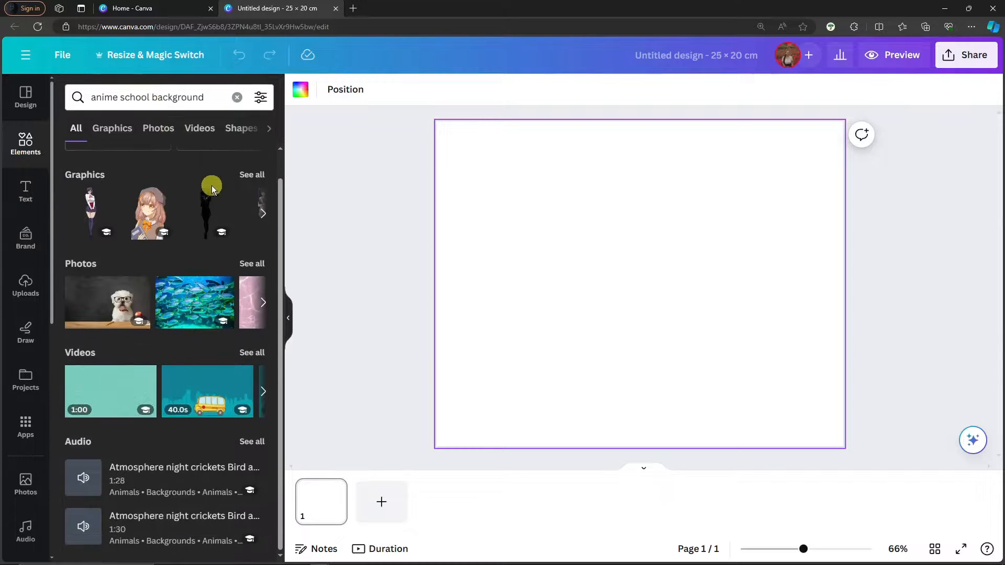
{"action": "left_click", "coordinate": [263, 306]}
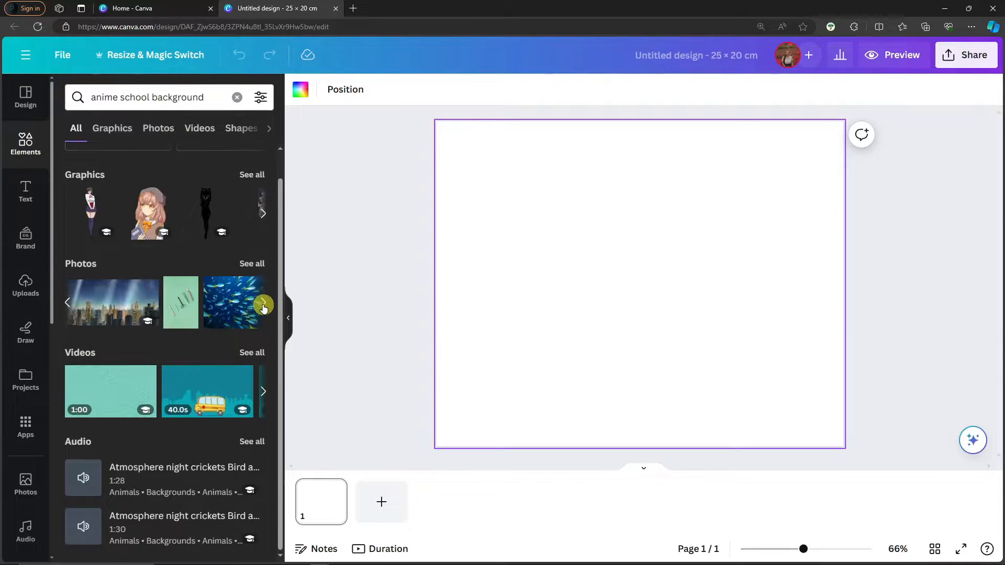
{"action": "left_click", "coordinate": [263, 305]}
{"action": "scroll", "coordinate": [196, 153], "scroll_direction": "up", "scroll_amount": 1}
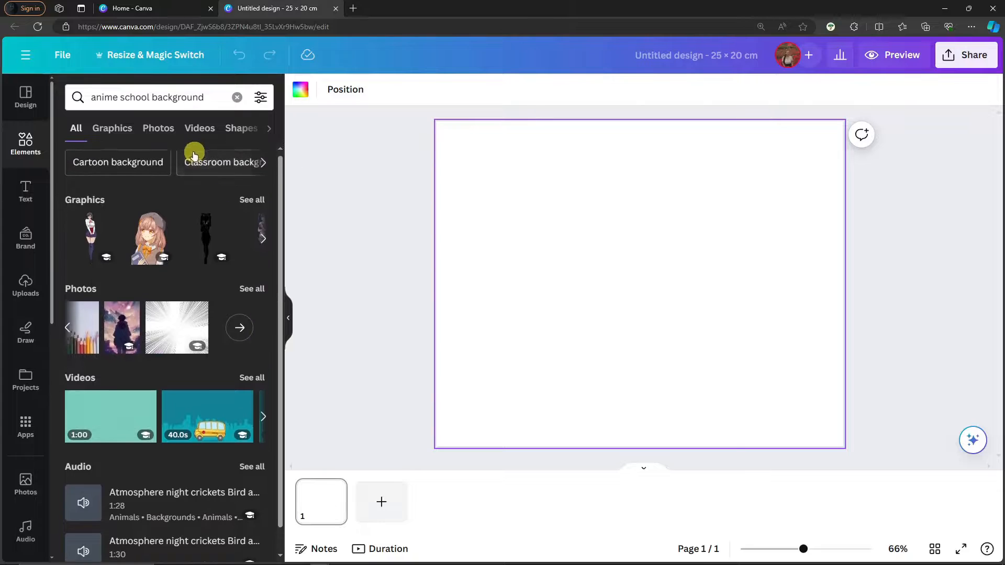
{"action": "scroll", "coordinate": [217, 303], "scroll_direction": "down", "scroll_amount": 1}
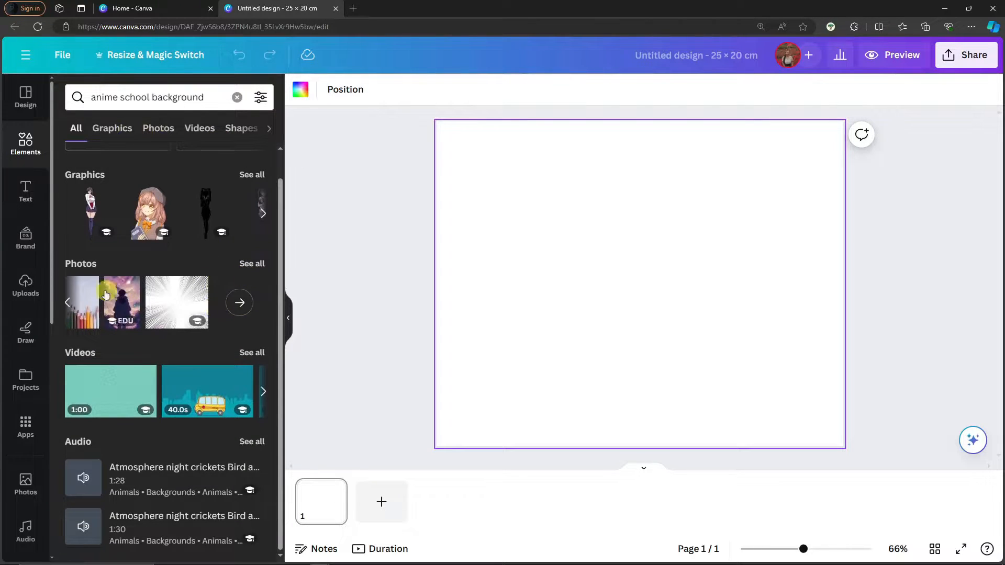
{"action": "left_click", "coordinate": [66, 302]}
{"action": "left_click", "coordinate": [263, 392]}
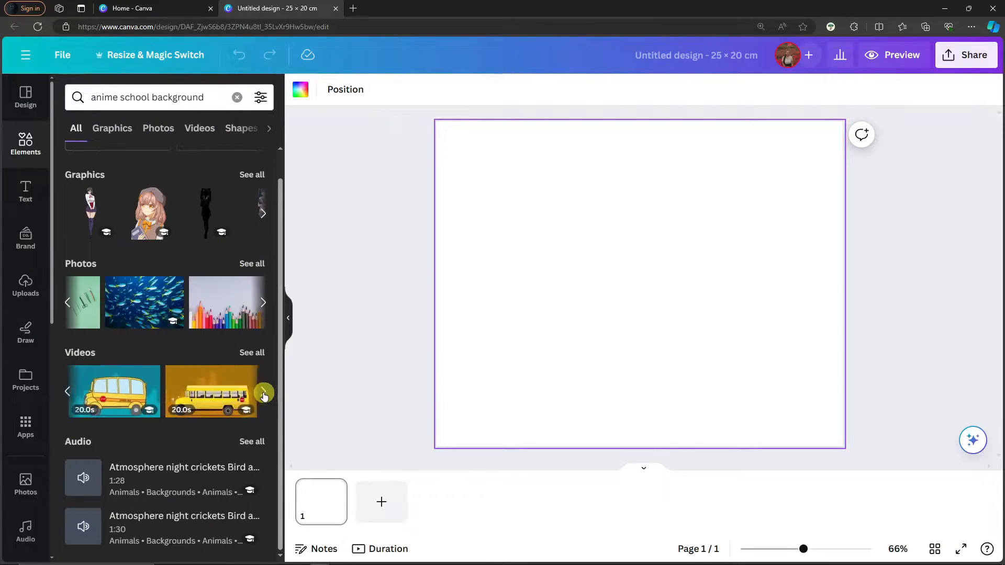
Search the elements library for "school anime background" and browse the photo results
{"action": "left_click", "coordinate": [164, 98]}
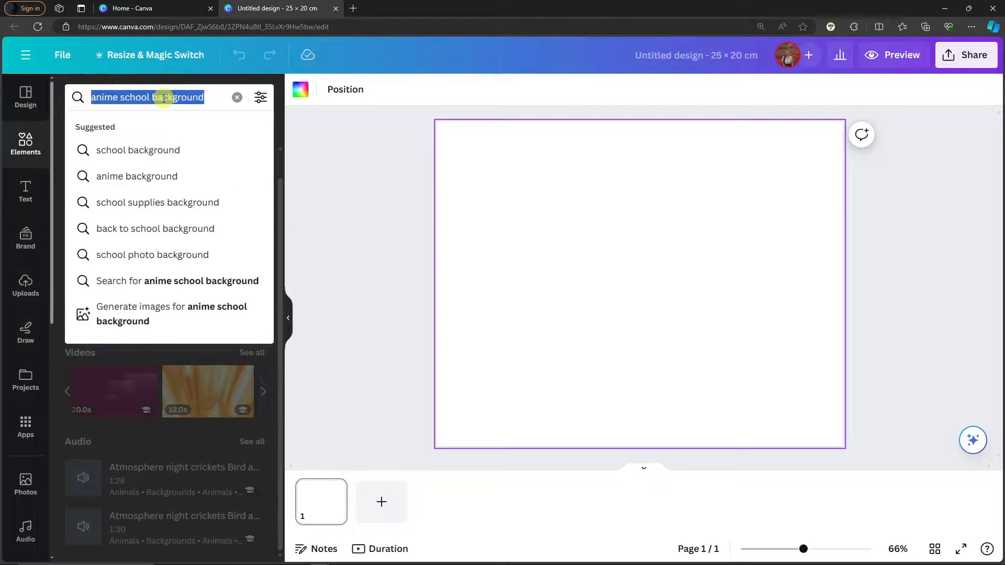
{"action": "type", "text": "school"}
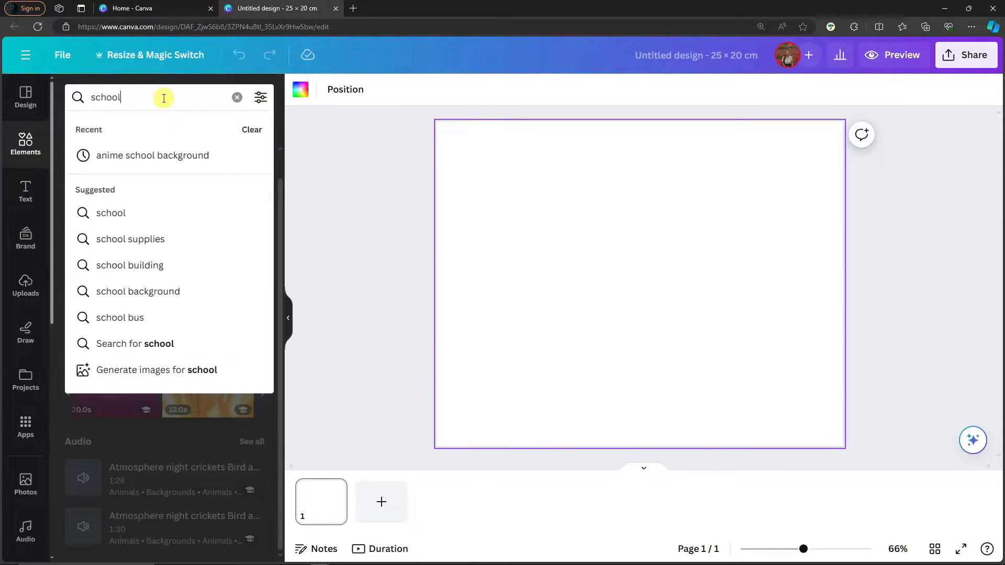
{"action": "type", "text": " anime backg"}
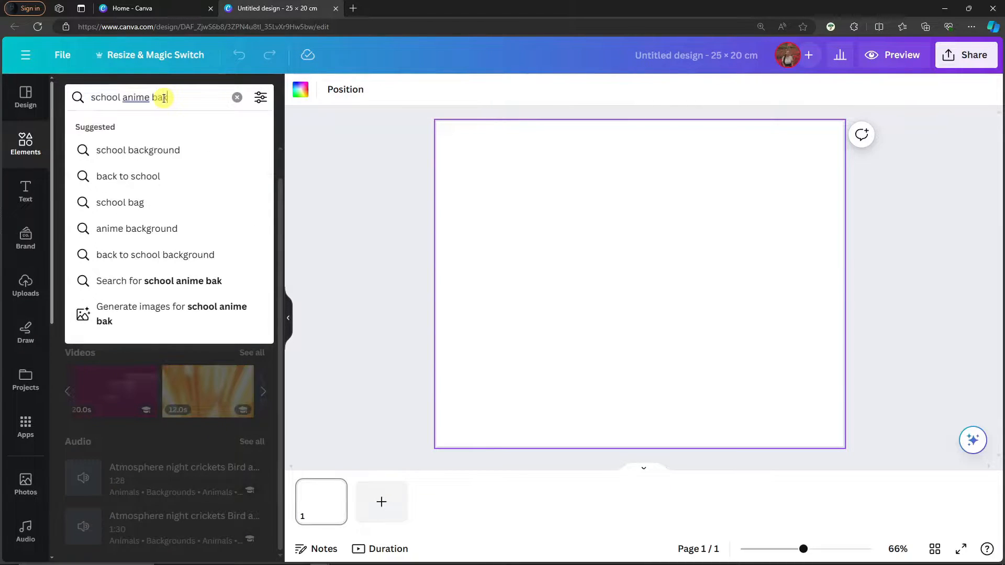
{"action": "type", "text": "round"}
{"action": "key", "text": "Return"}
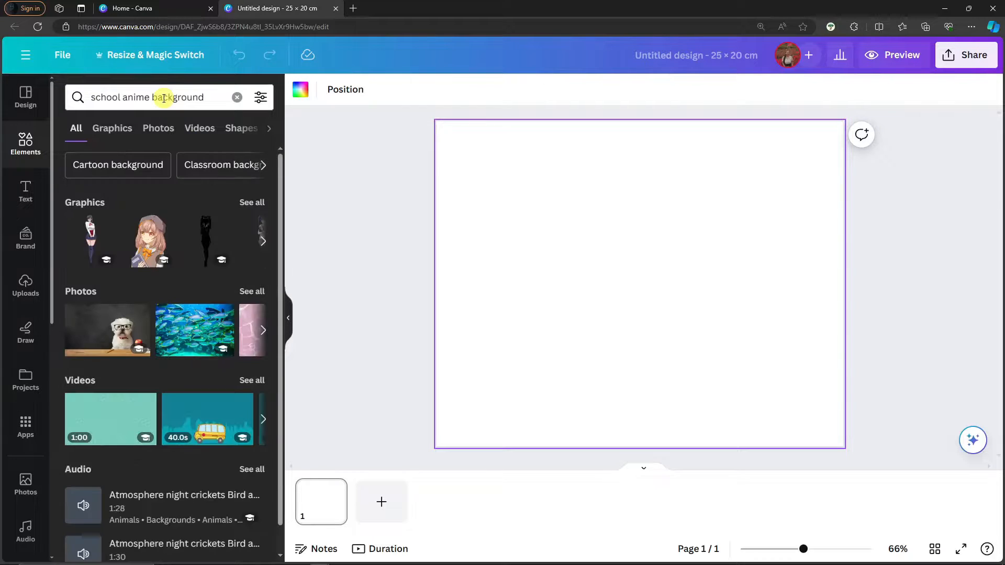
{"action": "left_click", "coordinate": [264, 330]}
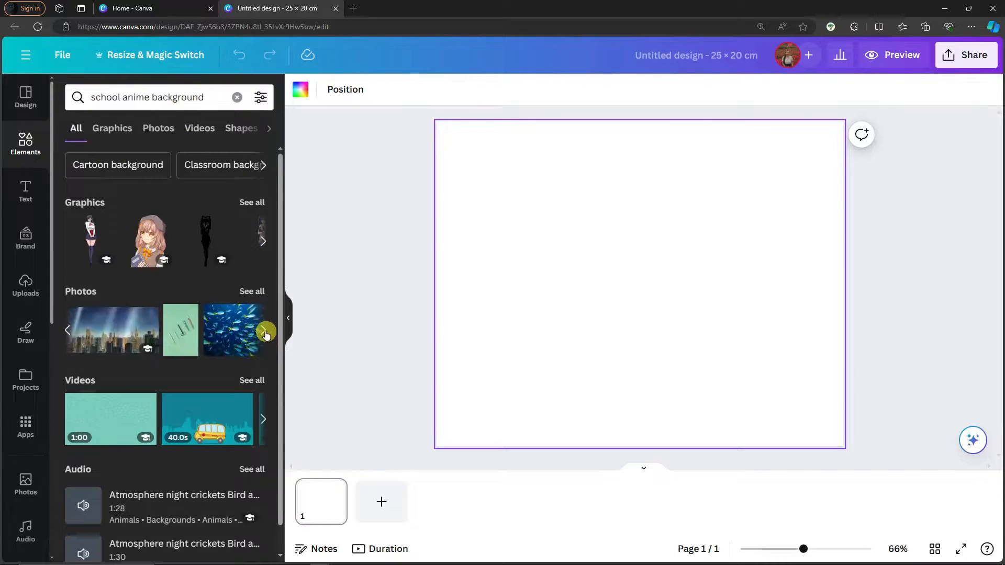
{"action": "left_click", "coordinate": [265, 331]}
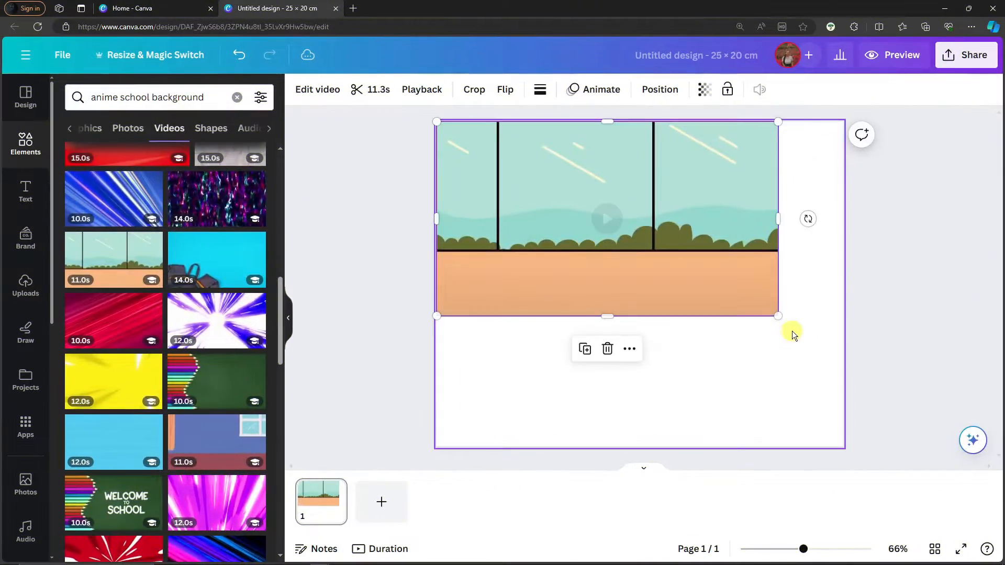
Enlarge the video with the glass windows and bushes proportionally until it covers the whole page
{"action": "left_click", "coordinate": [791, 341]}
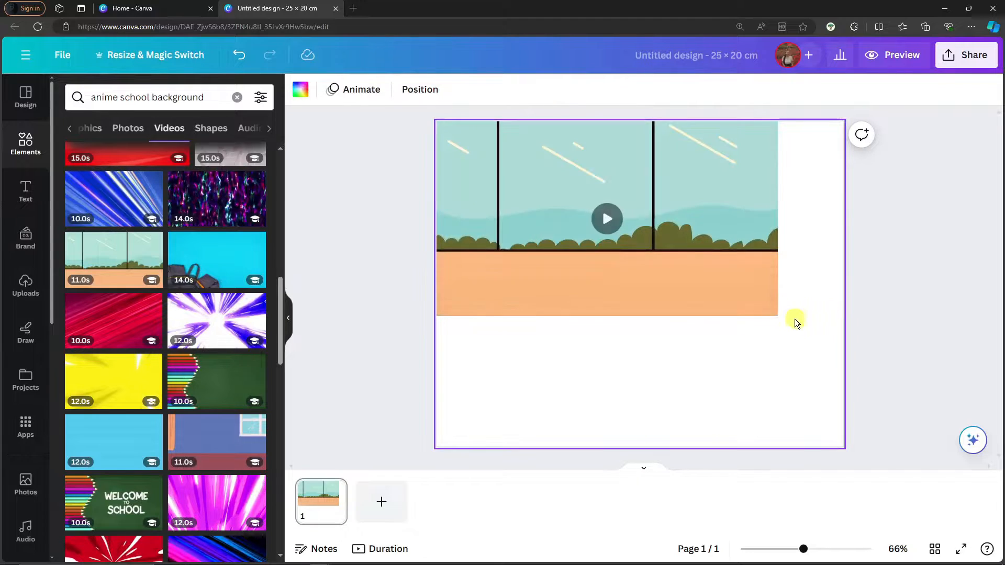
{"action": "left_click", "coordinate": [754, 246]}
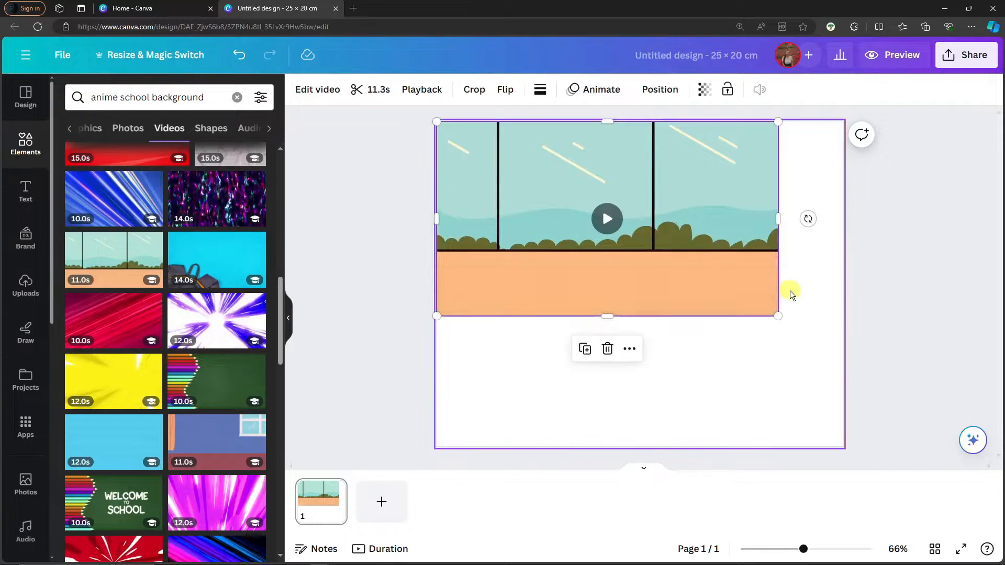
{"action": "left_click_drag", "start_coordinate": [780, 315], "coordinate": [970, 521]}
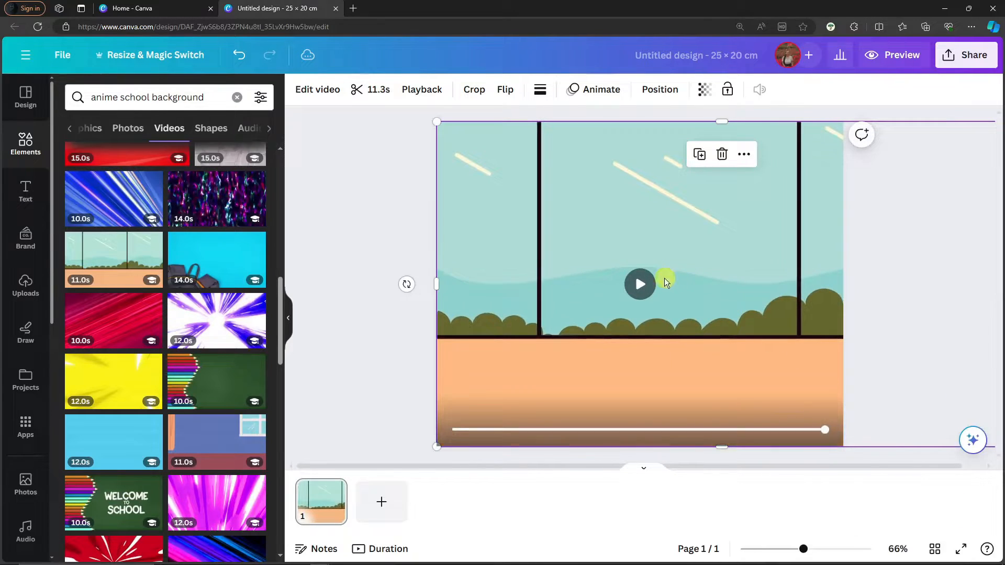
Play the background video on the page, pause it and rewind it to its start
{"action": "left_click", "coordinate": [639, 284]}
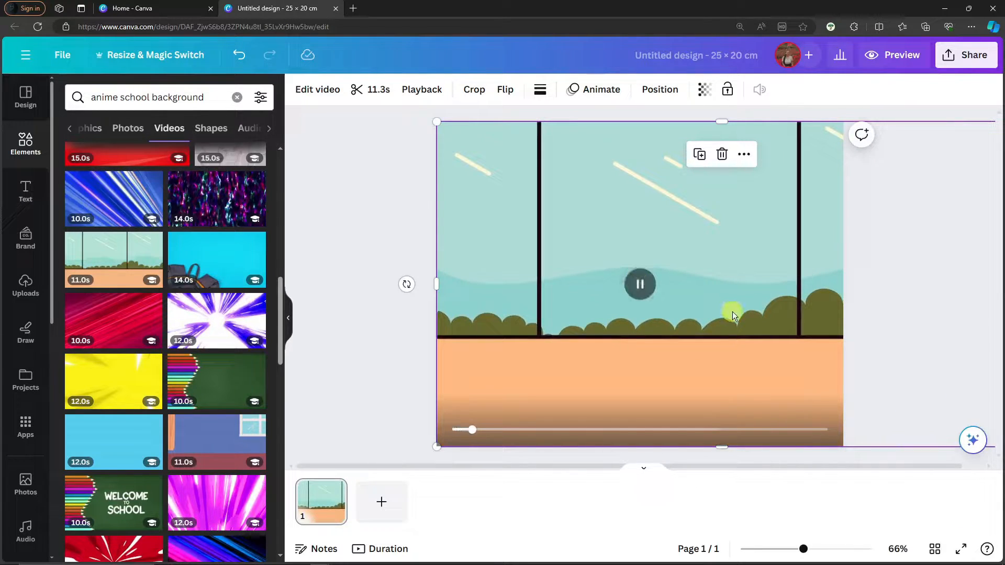
{"action": "left_click", "coordinate": [641, 285]}
{"action": "left_click_drag", "start_coordinate": [537, 430], "coordinate": [447, 430]}
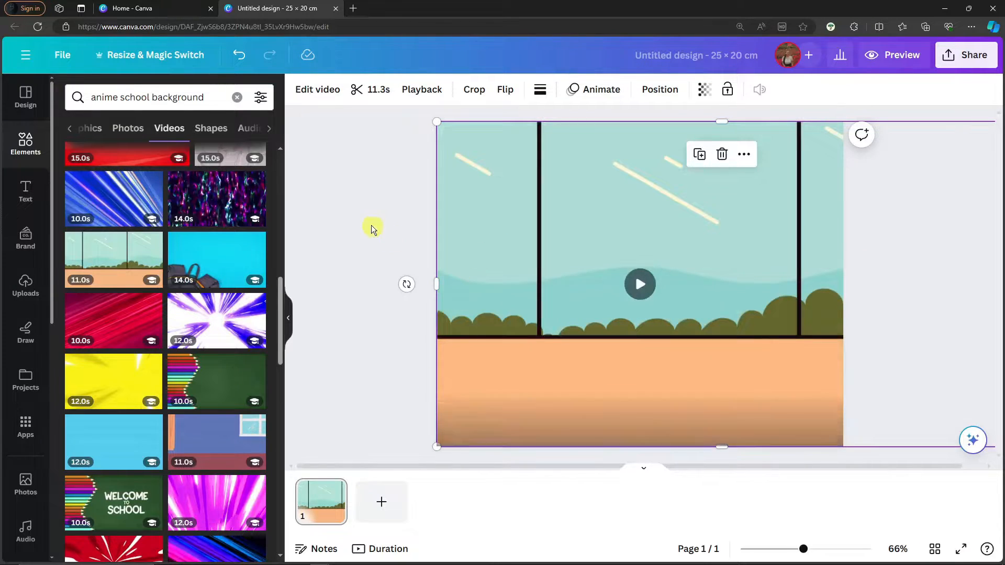
{"action": "left_click", "coordinate": [368, 227]}
Add the uploaded image of the smiling boy to the page and remove its background
{"action": "left_click", "coordinate": [24, 285]}
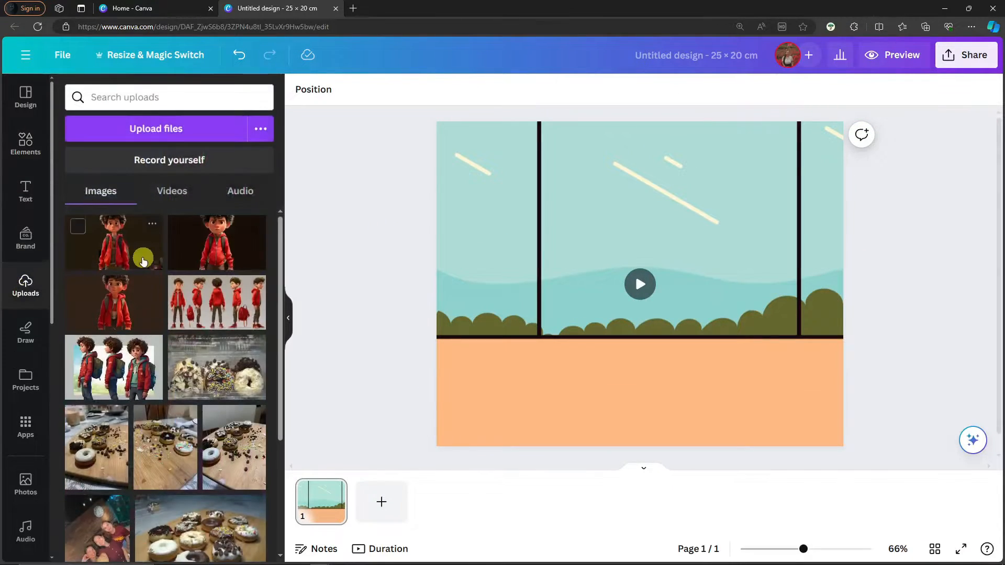
{"action": "left_click", "coordinate": [124, 298]}
{"action": "left_click_drag", "start_coordinate": [640, 307], "coordinate": [667, 293]}
{"action": "left_click", "coordinate": [111, 191]}
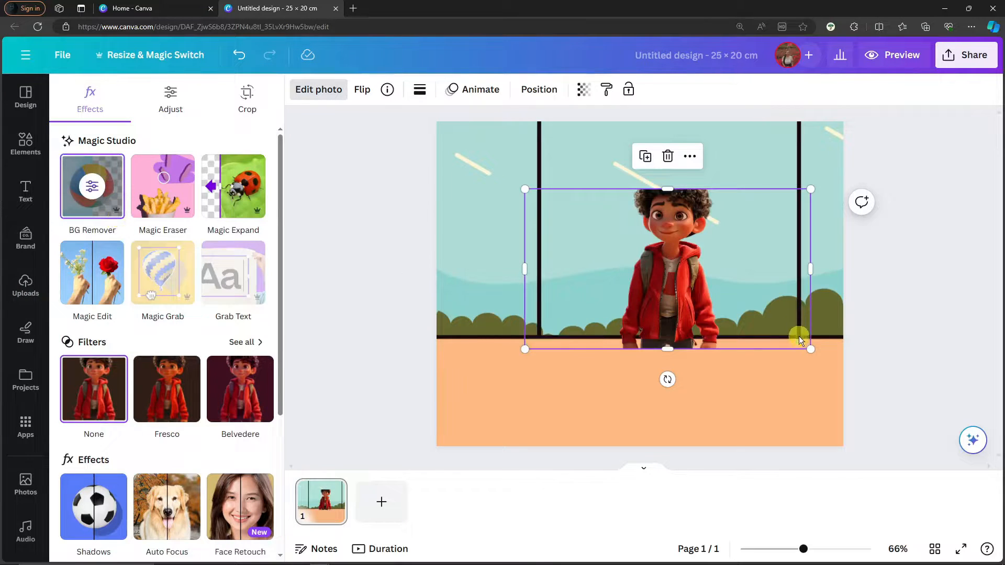
Enlarge the boy slightly and place him in front of the window near the page's lower-right corner
{"action": "left_click_drag", "start_coordinate": [811, 189], "coordinate": [850, 179]}
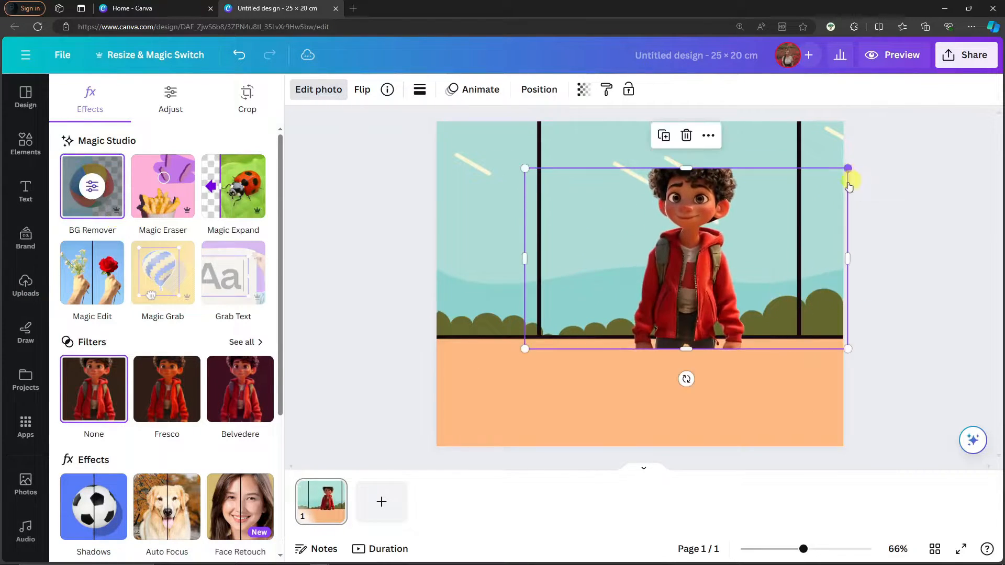
{"action": "left_click_drag", "start_coordinate": [735, 256], "coordinate": [803, 328]}
{"action": "left_click", "coordinate": [352, 359]}
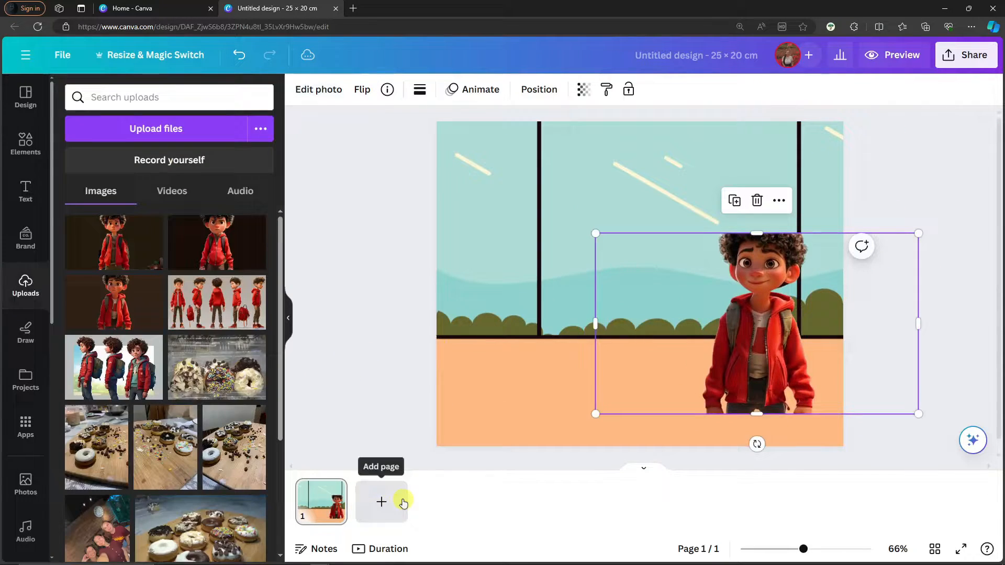
Show the page's duration timeline, preview the playback and return the playhead to 0.0s
{"action": "left_click", "coordinate": [365, 550]}
{"action": "left_click", "coordinate": [323, 503]}
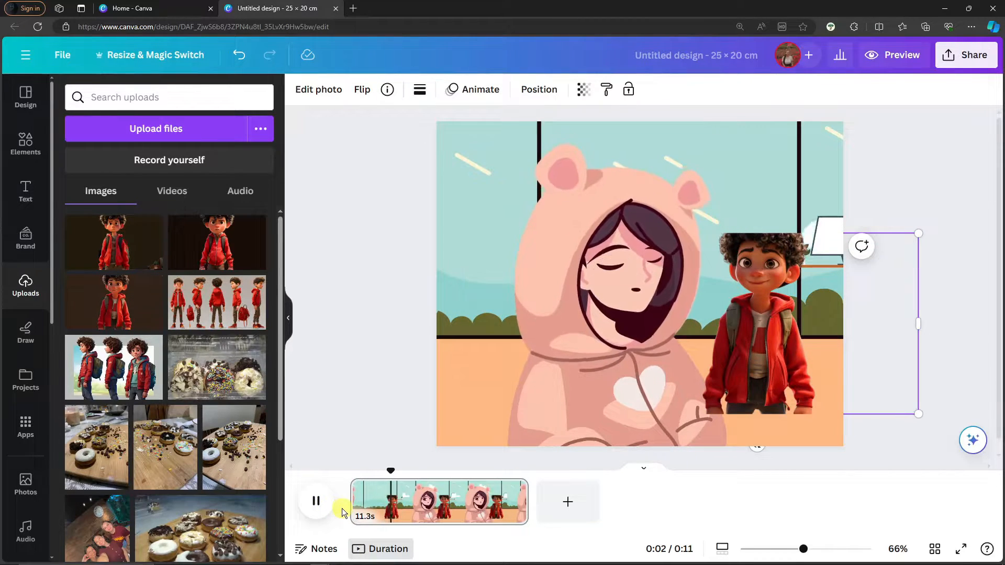
{"action": "left_click", "coordinate": [404, 471]}
{"action": "left_click_drag", "start_coordinate": [404, 471], "coordinate": [347, 471]}
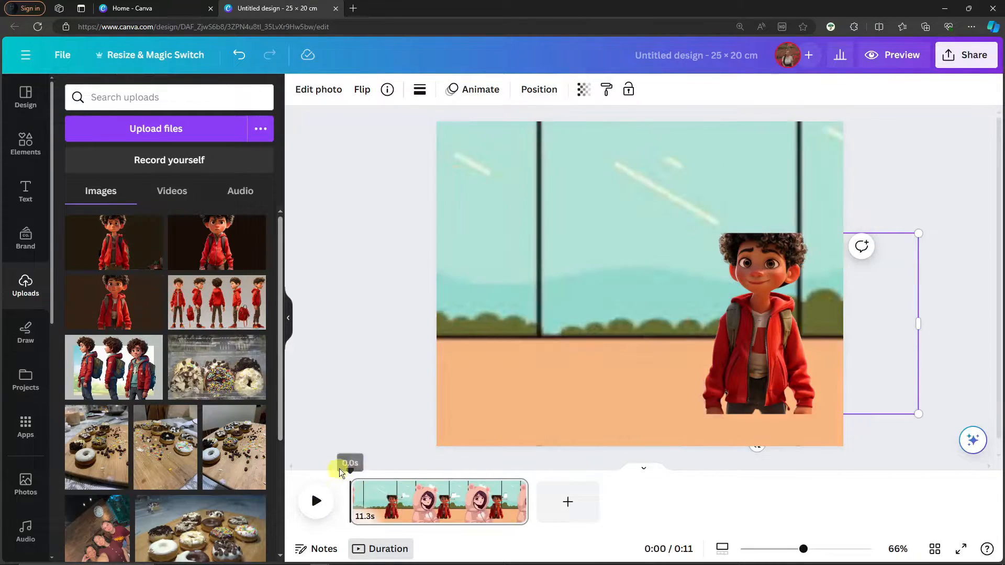
Enlarge the boy further and align him with the page's lower edge, fully inside the page's right side
{"action": "left_click", "coordinate": [788, 337]}
{"action": "left_click_drag", "start_coordinate": [919, 234], "coordinate": [989, 187]}
{"action": "left_click", "coordinate": [918, 215]}
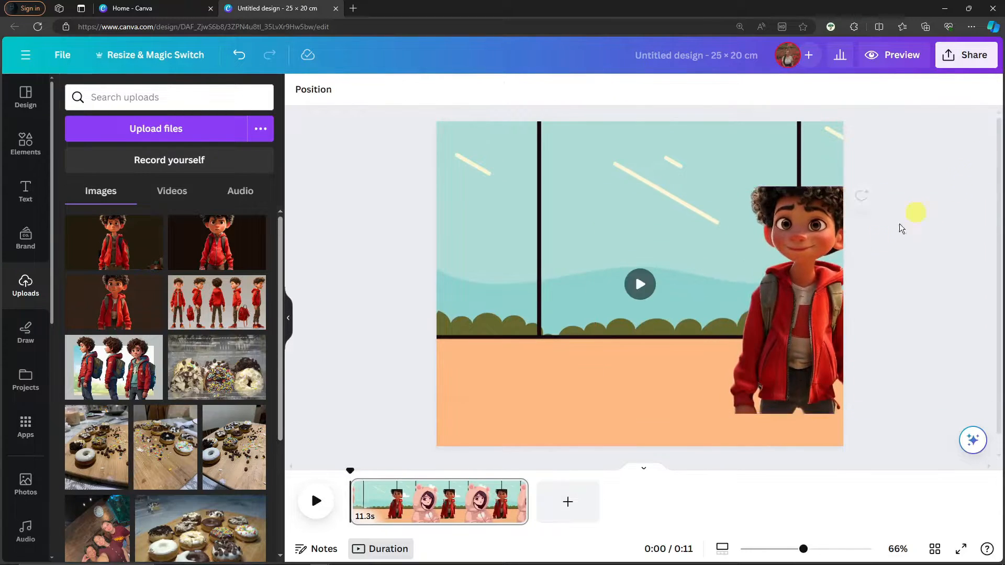
{"action": "left_click_drag", "start_coordinate": [806, 274], "coordinate": [771, 303]}
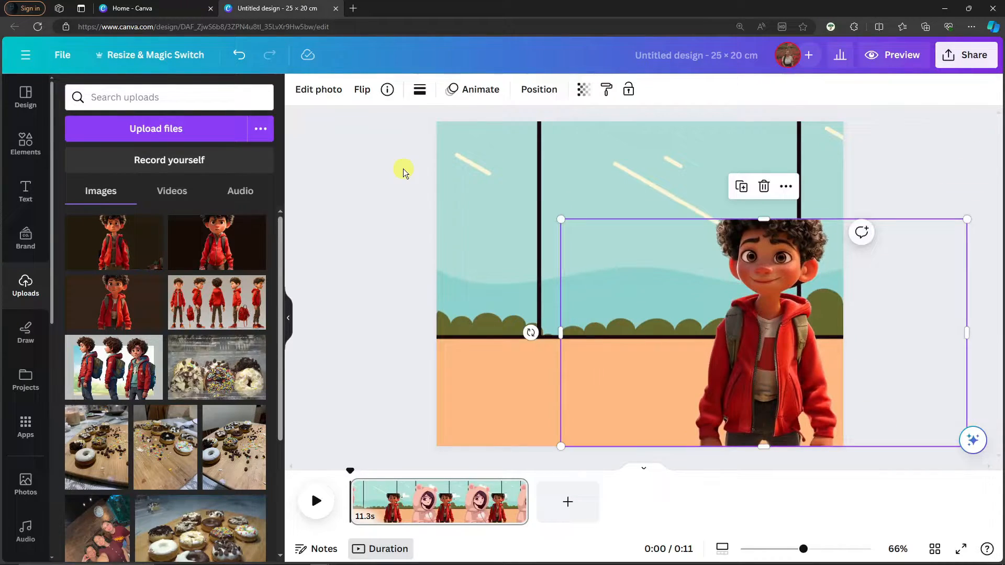
Examine the photo animation options available for the boy image
{"action": "left_click", "coordinate": [446, 97]}
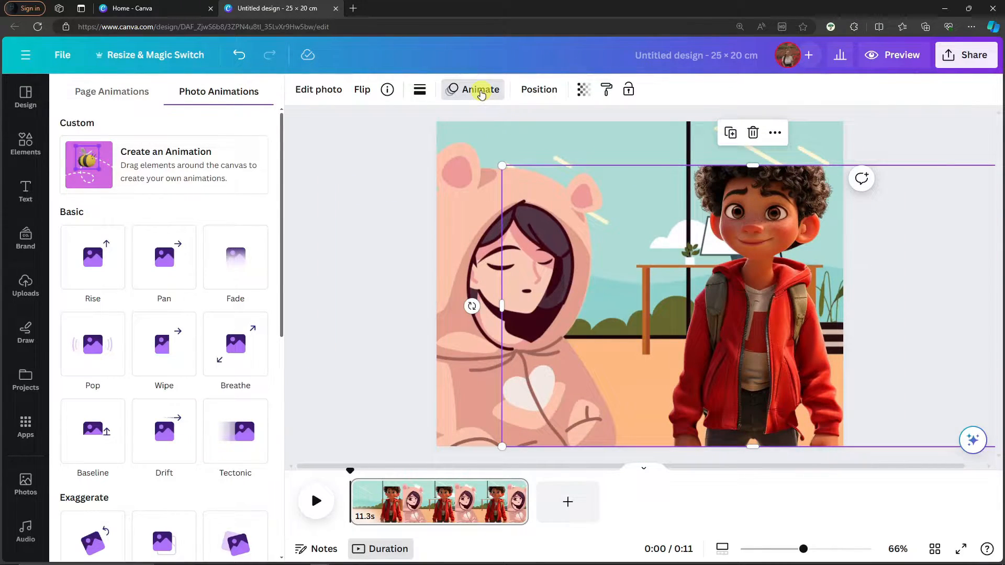
{"action": "left_click", "coordinate": [481, 94]}
{"action": "left_click", "coordinate": [480, 96]}
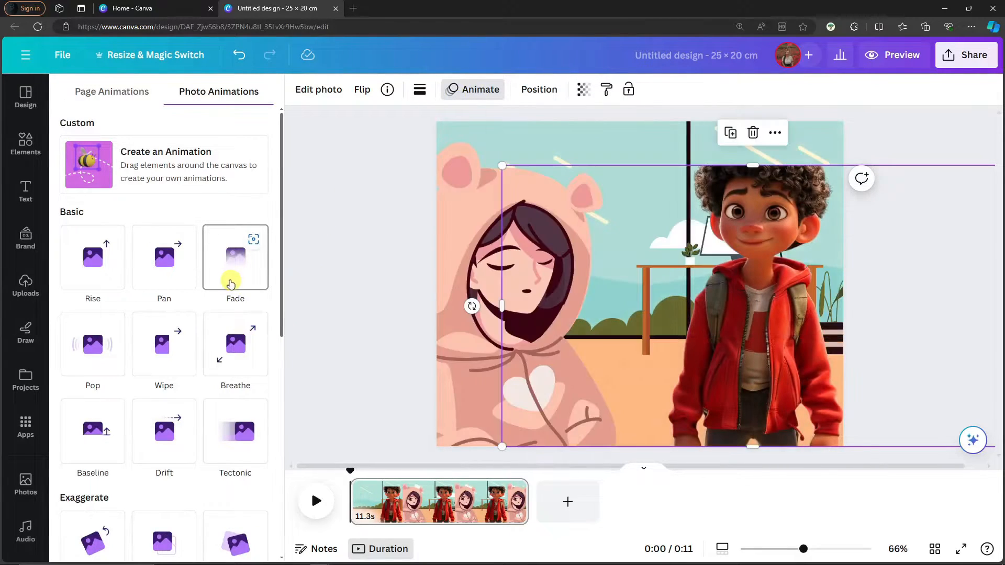
Search the elements library for "cloud idea" and limit the results to photos
{"action": "left_click", "coordinate": [33, 146]}
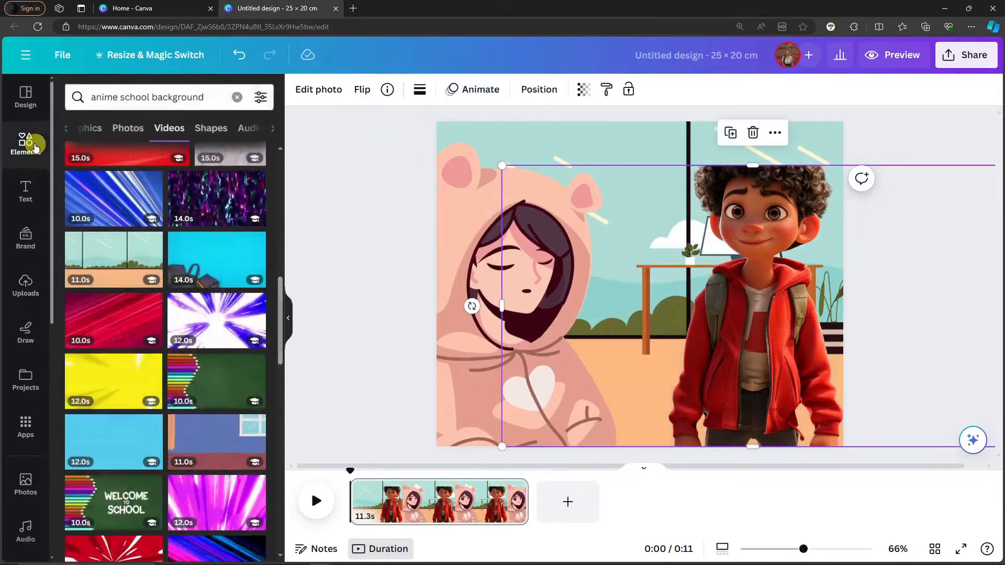
{"action": "left_click", "coordinate": [146, 98]}
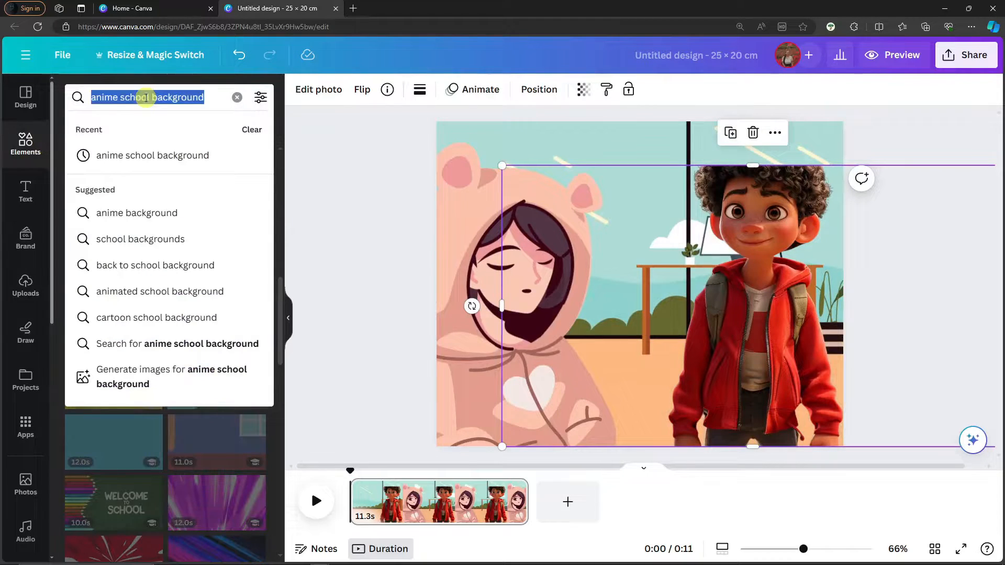
{"action": "type", "text": "cloud"}
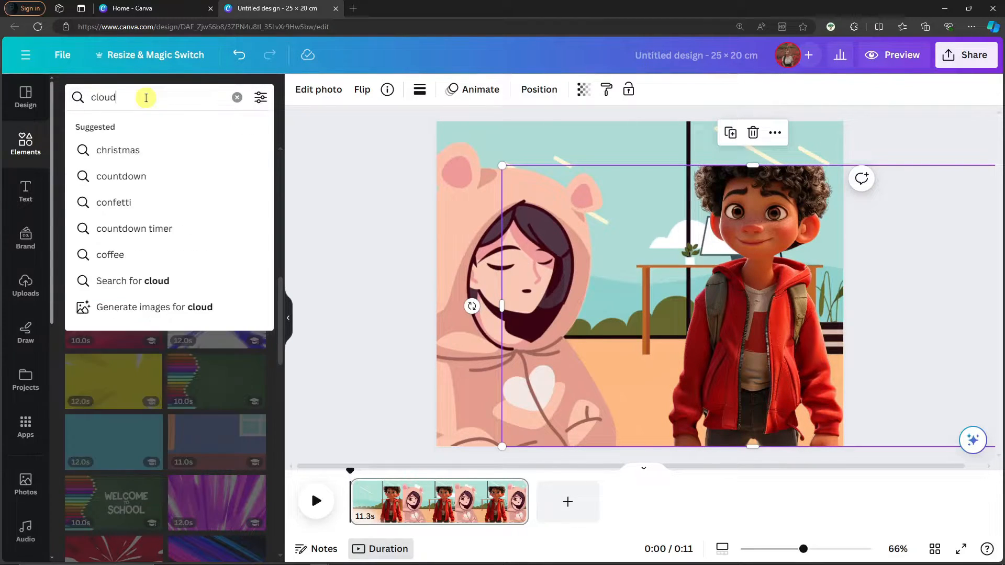
{"action": "type", "text": " idea"}
{"action": "key", "text": "Return"}
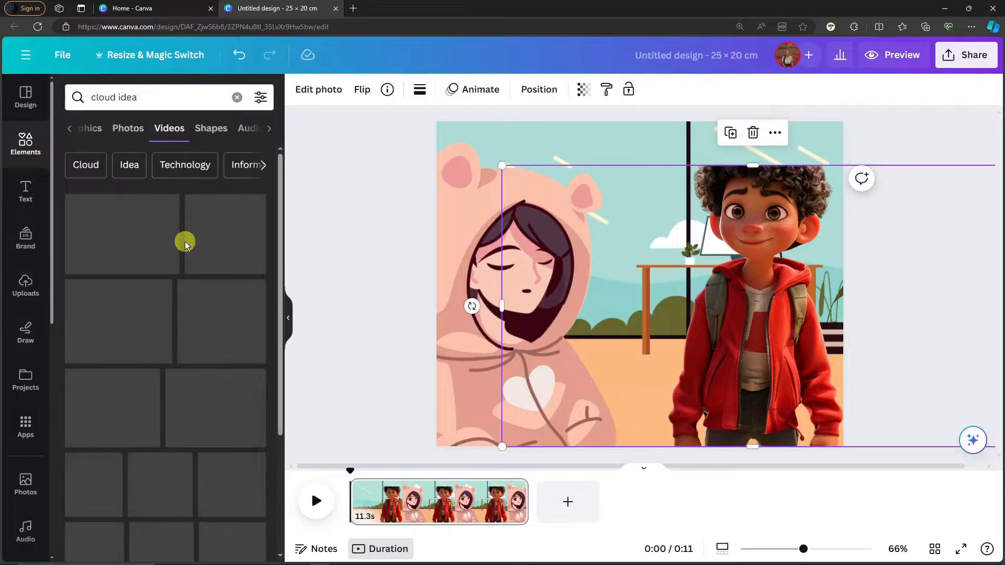
{"action": "left_click", "coordinate": [90, 128]}
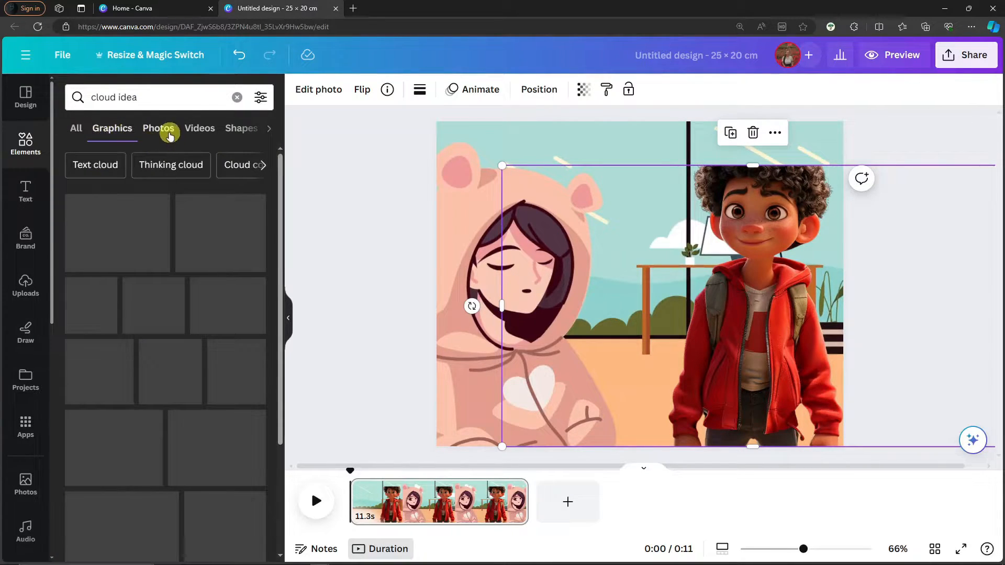
{"action": "left_click", "coordinate": [159, 129]}
Add the blue thought cloud, shrink it and place it beside the boy's hair near the page's upper edge
{"action": "left_click", "coordinate": [119, 218]}
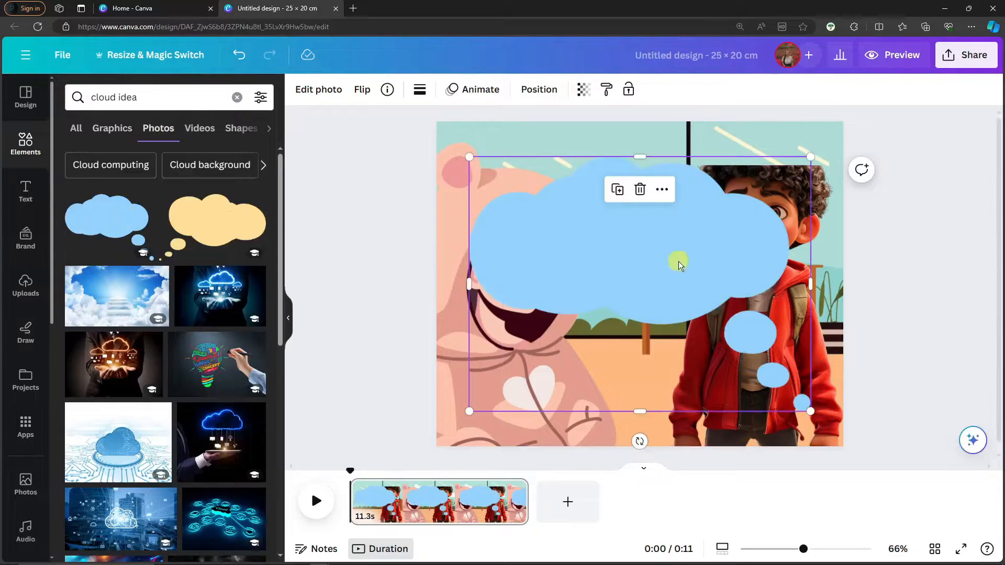
{"action": "left_click_drag", "start_coordinate": [811, 411], "coordinate": [579, 238]}
{"action": "left_click_drag", "start_coordinate": [521, 178], "coordinate": [641, 149]}
{"action": "left_click", "coordinate": [32, 206]}
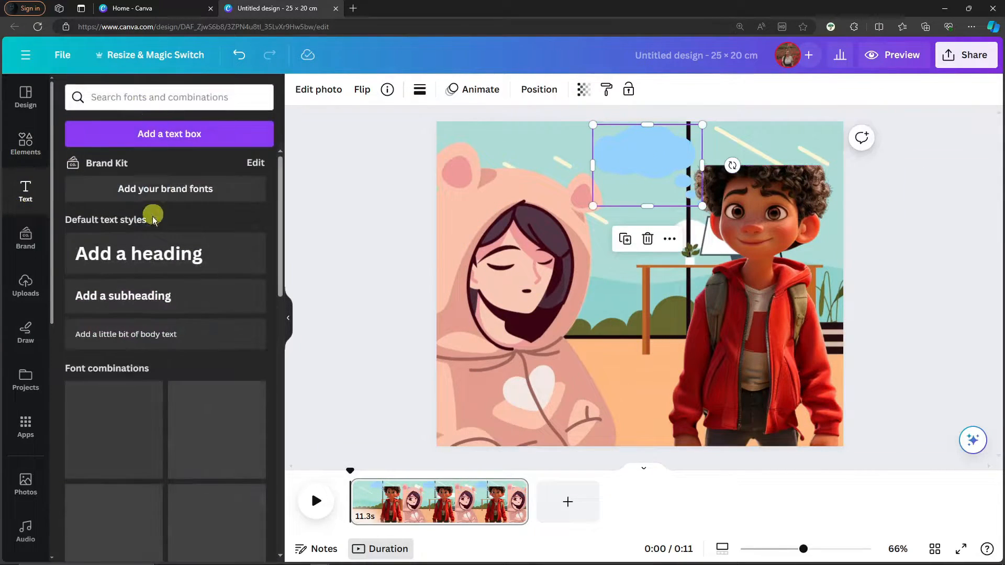
{"action": "left_click", "coordinate": [157, 253]}
{"action": "left_click_drag", "start_coordinate": [709, 216], "coordinate": [617, 314]}
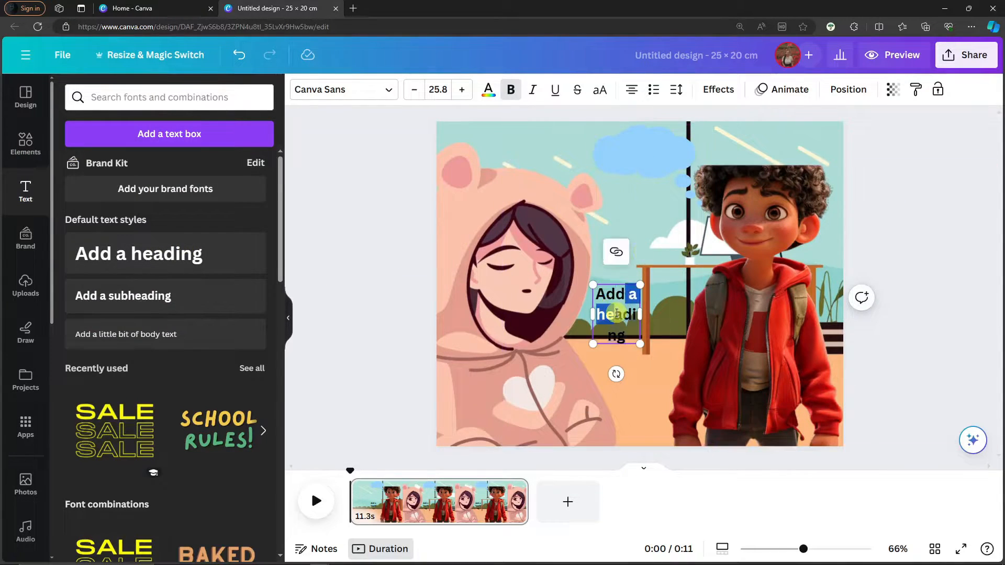
{"action": "key", "text": "BackSpace"}
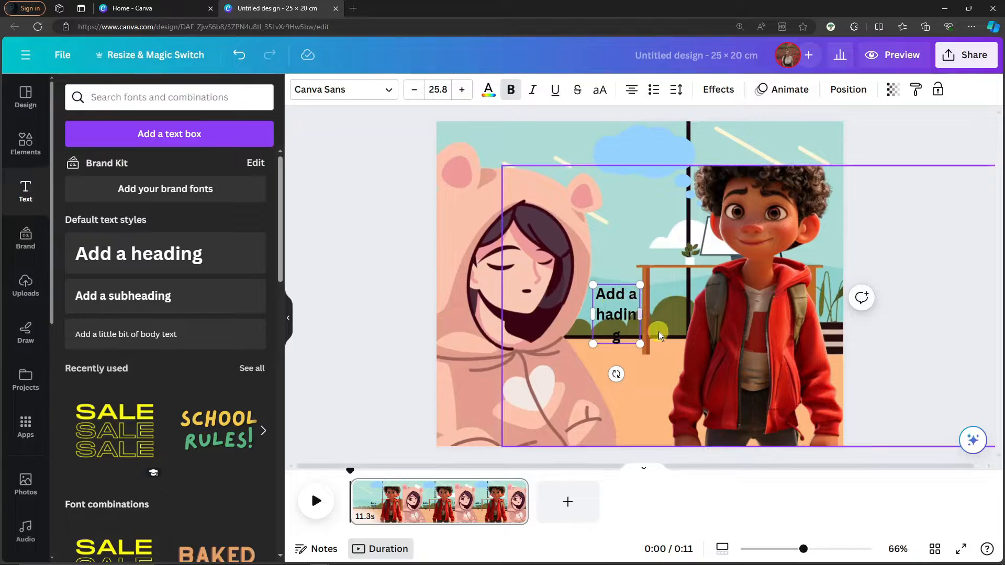
{"action": "left_click", "coordinate": [642, 321]}
{"action": "left_click", "coordinate": [885, 270]}
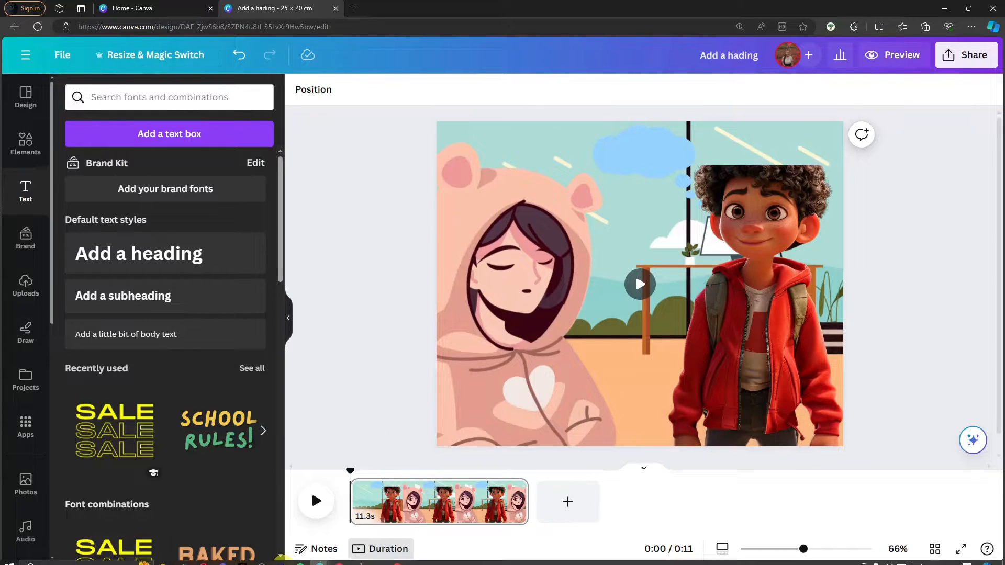
Switch to Discord and open the generate-1 channel of the Pika server
{"action": "left_click", "coordinate": [224, 558]}
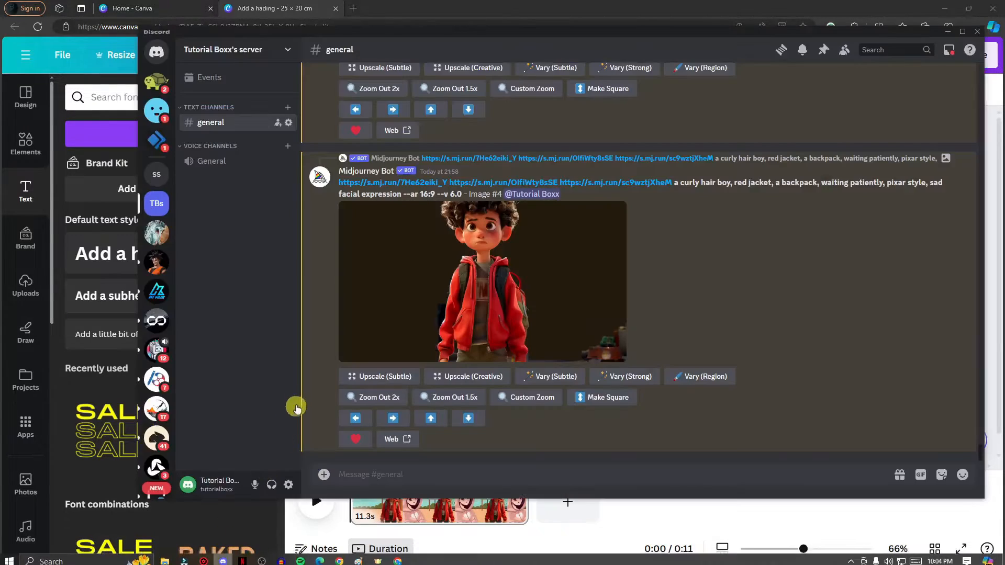
{"action": "scroll", "coordinate": [157, 272], "scroll_direction": "up", "scroll_amount": 5}
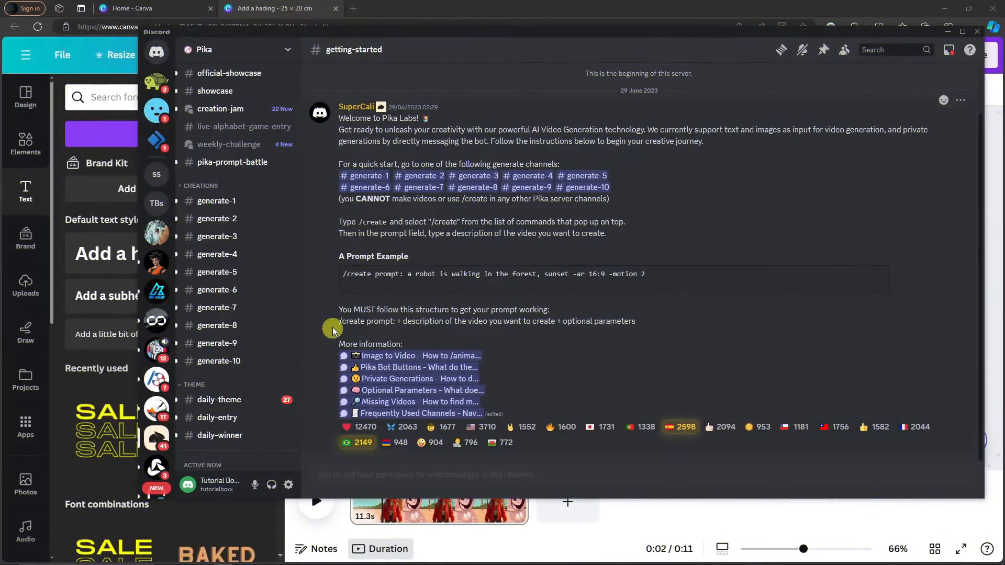
{"action": "left_click", "coordinate": [250, 205]}
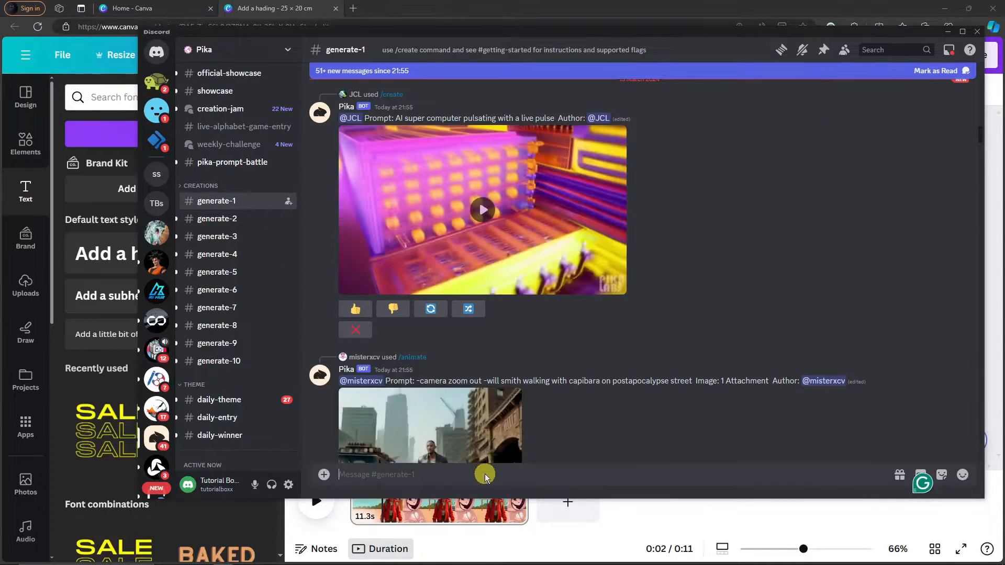
{"action": "left_click", "coordinate": [486, 475]}
{"action": "type", "text": "/create"}
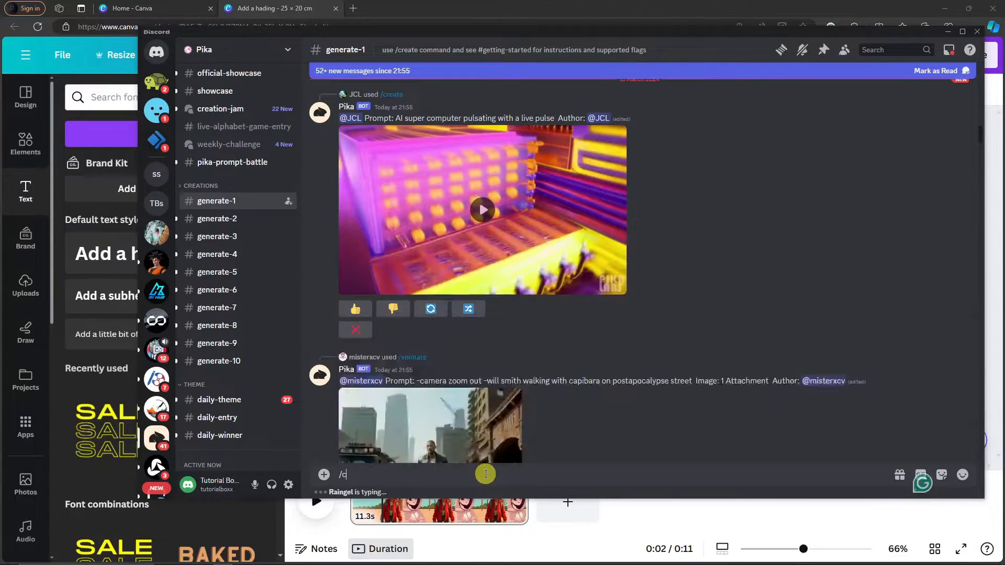
{"action": "key", "text": "Tab"}
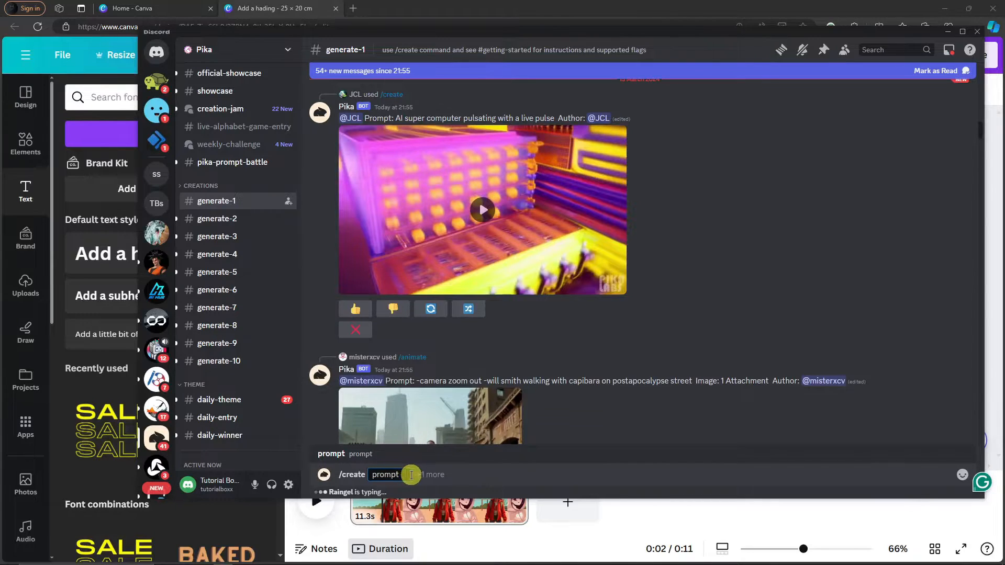
{"action": "mouse_move", "coordinate": [242, 558]}
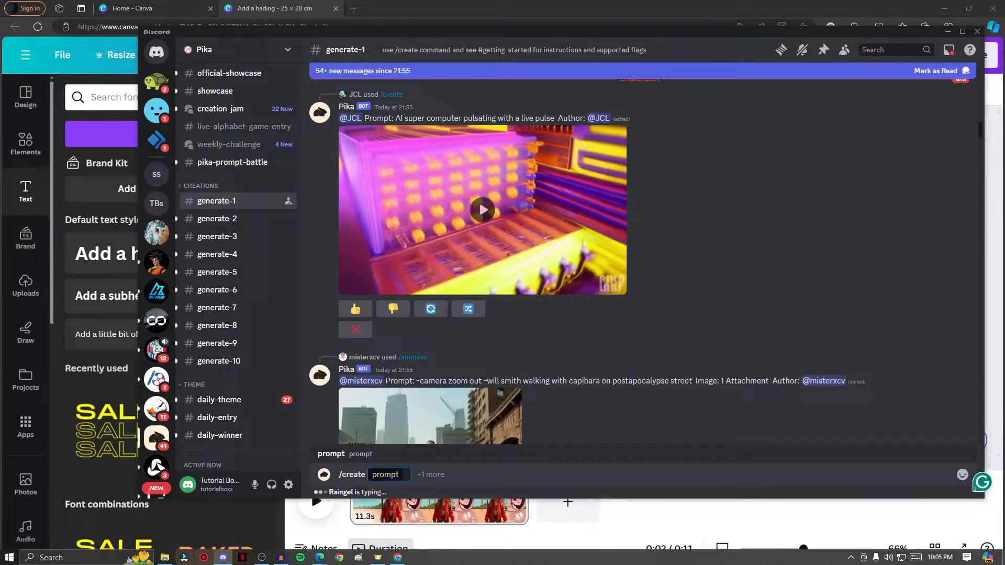
{"action": "left_click", "coordinate": [165, 557]}
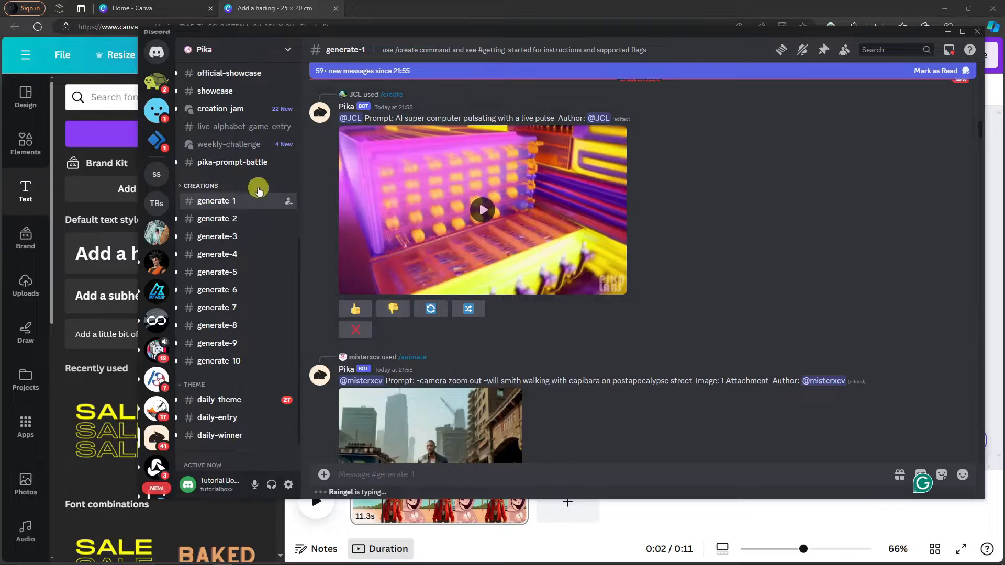
Start Pika's /create command with the optional image field and attach happy.png from the Desktop
{"action": "type", "text": "/cr"}
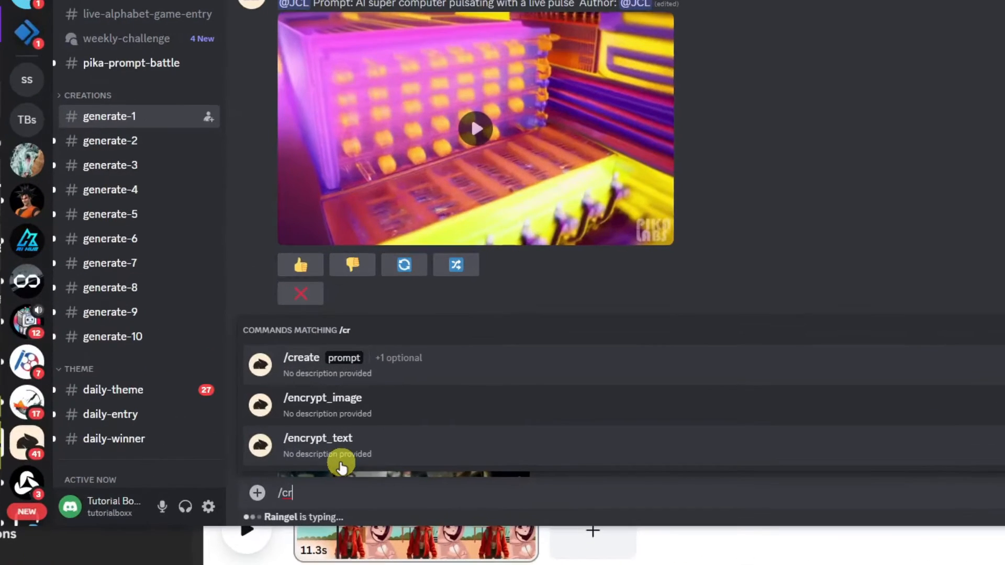
{"action": "type", "text": "eta"}
{"action": "type", "text": "ate"}
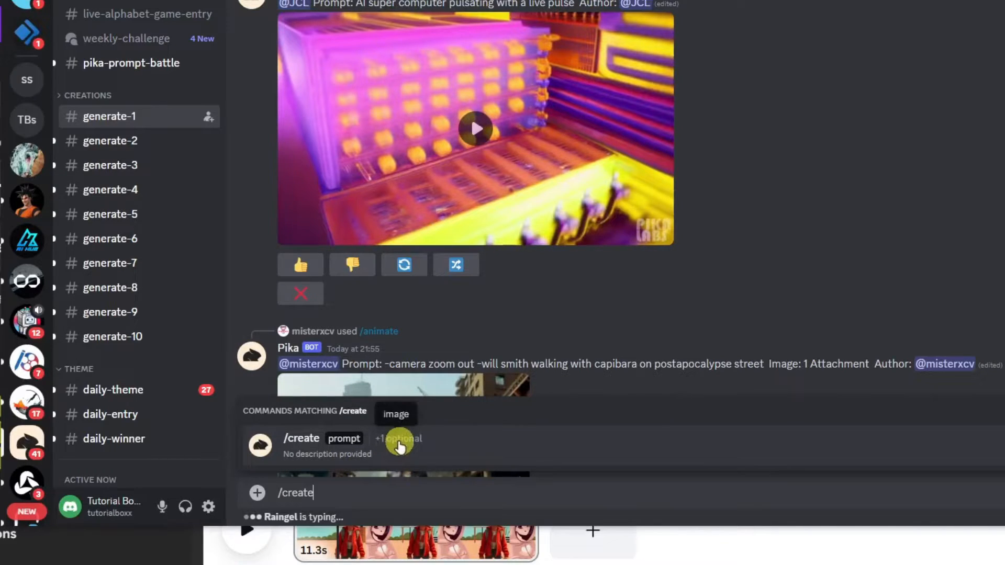
{"action": "left_click", "coordinate": [401, 445]}
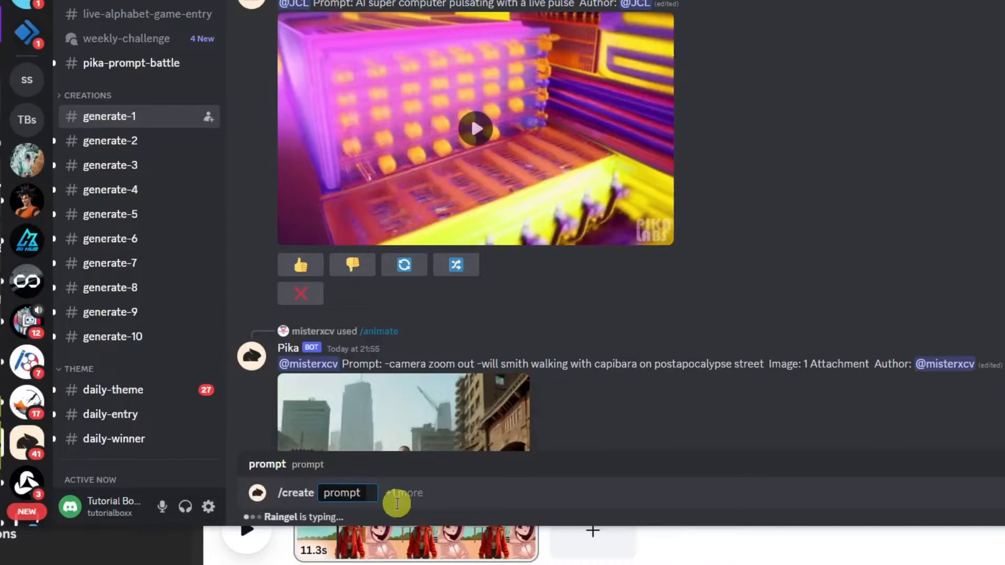
{"action": "left_click", "coordinate": [395, 494]}
{"action": "left_click", "coordinate": [288, 432]}
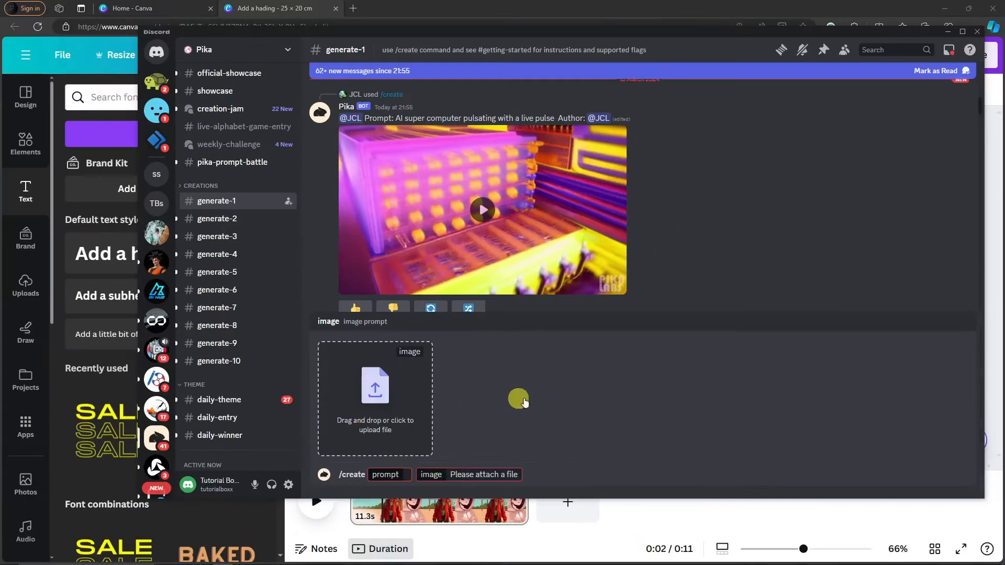
{"action": "left_click", "coordinate": [376, 399]}
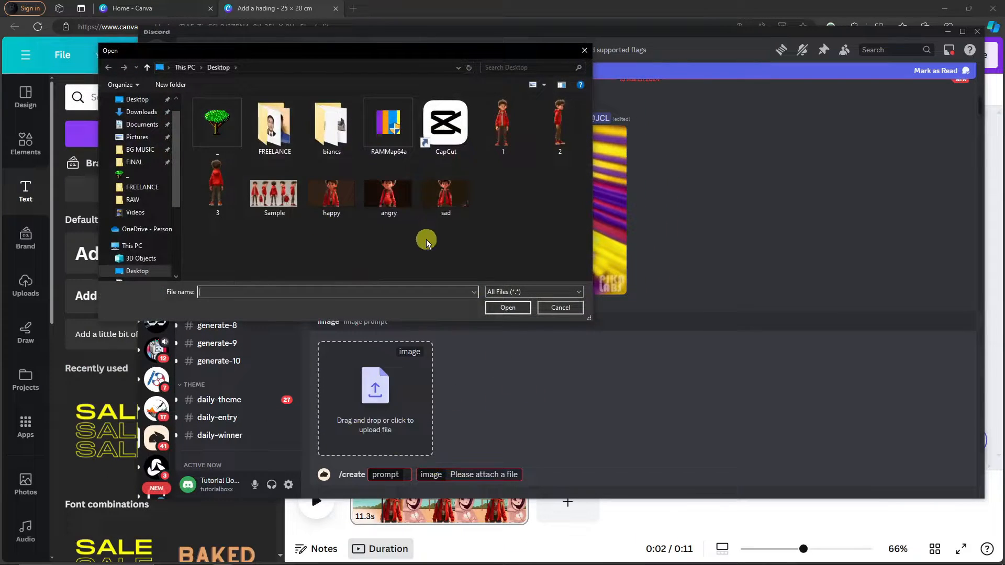
{"action": "left_click", "coordinate": [332, 198]}
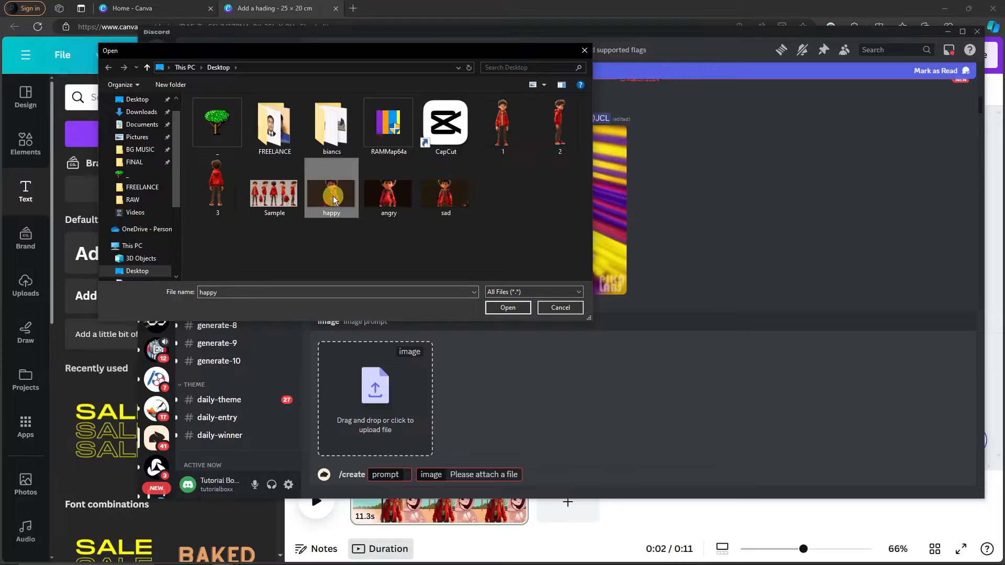
{"action": "double_click", "coordinate": [333, 200]}
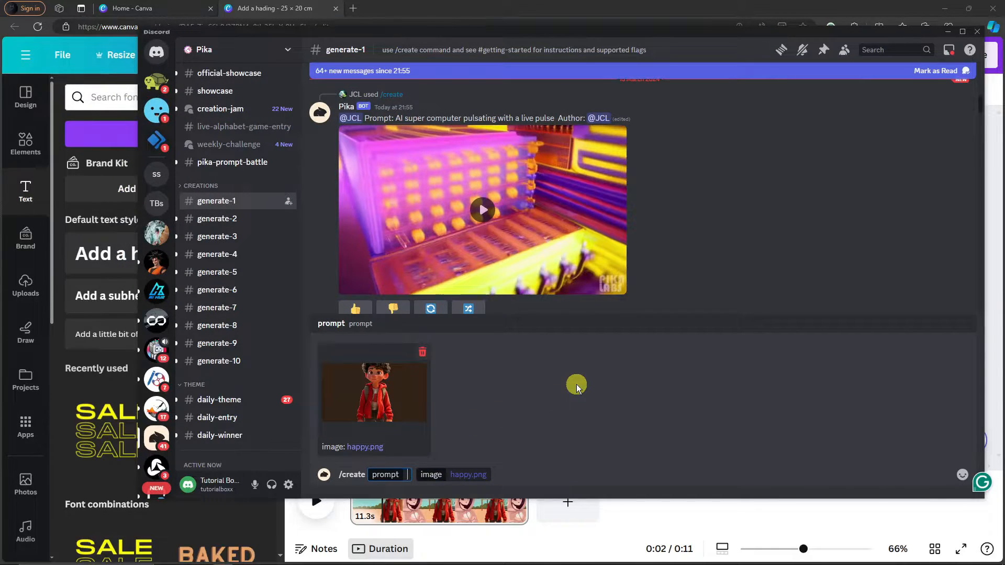
Enter the prompt "a boy with a red jacket, curly hair" for the attached image and submit the command
{"action": "type", "text": "a boy"}
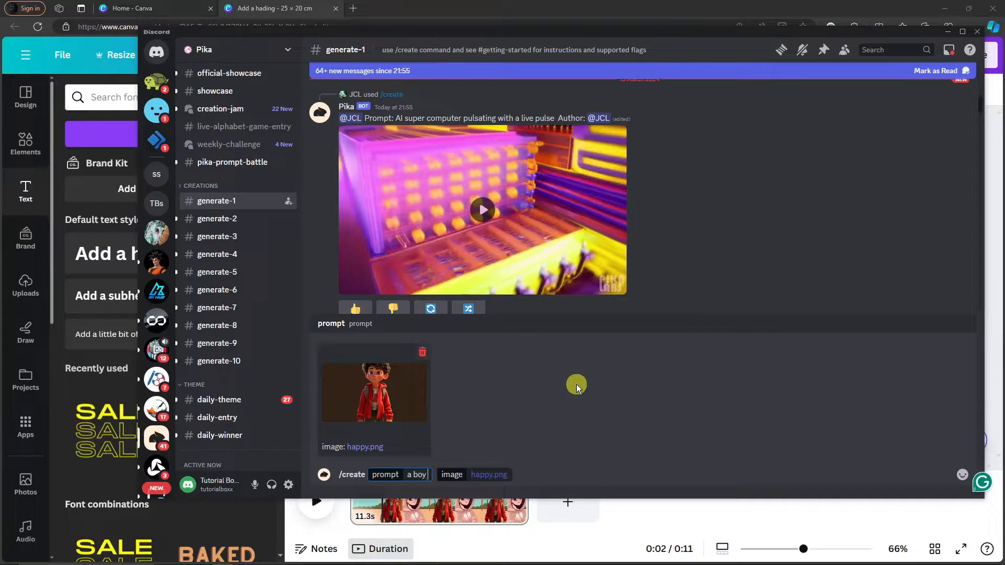
{"action": "type", "text": " with a re"}
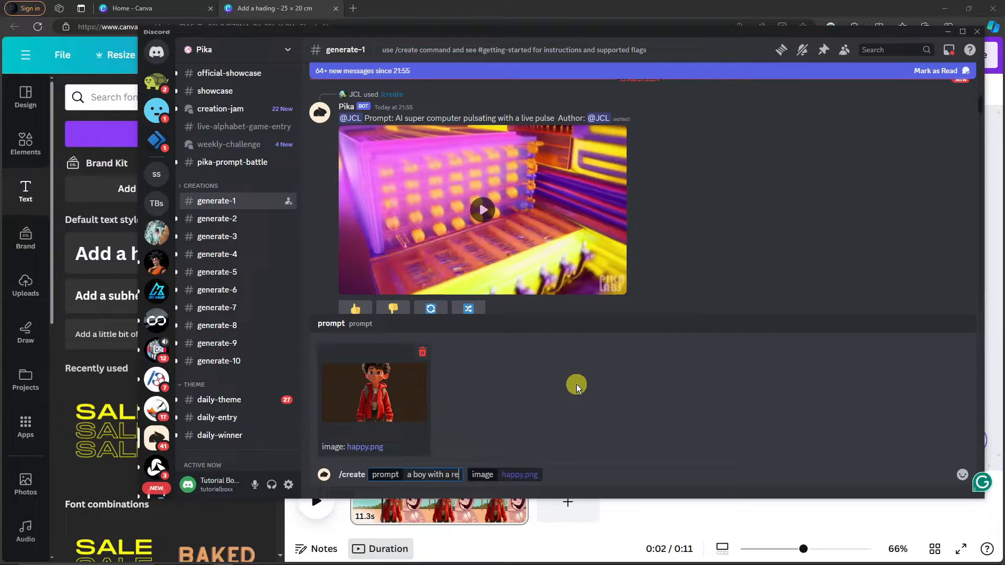
{"action": "type", "text": "d j"}
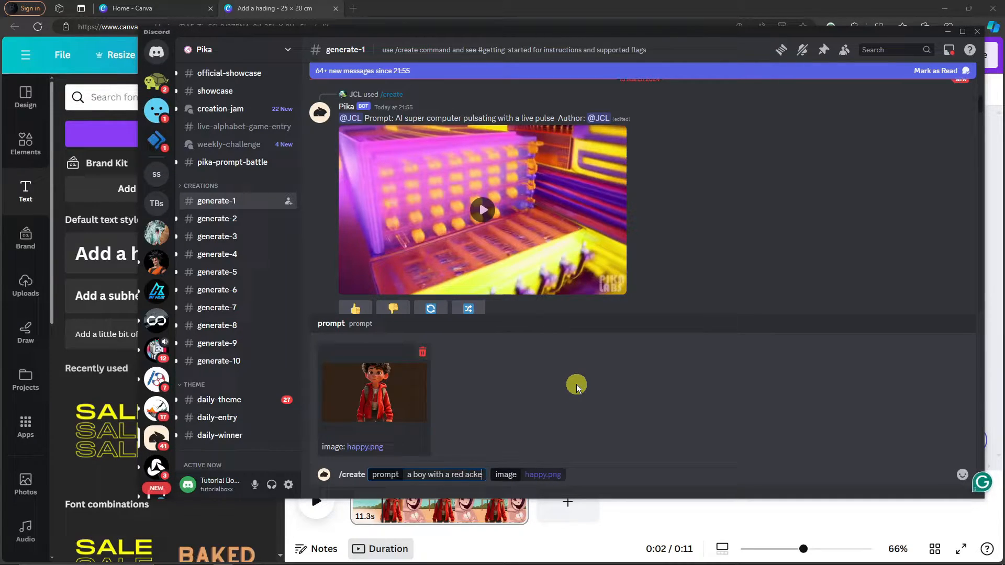
{"action": "type", "text": " jack"}
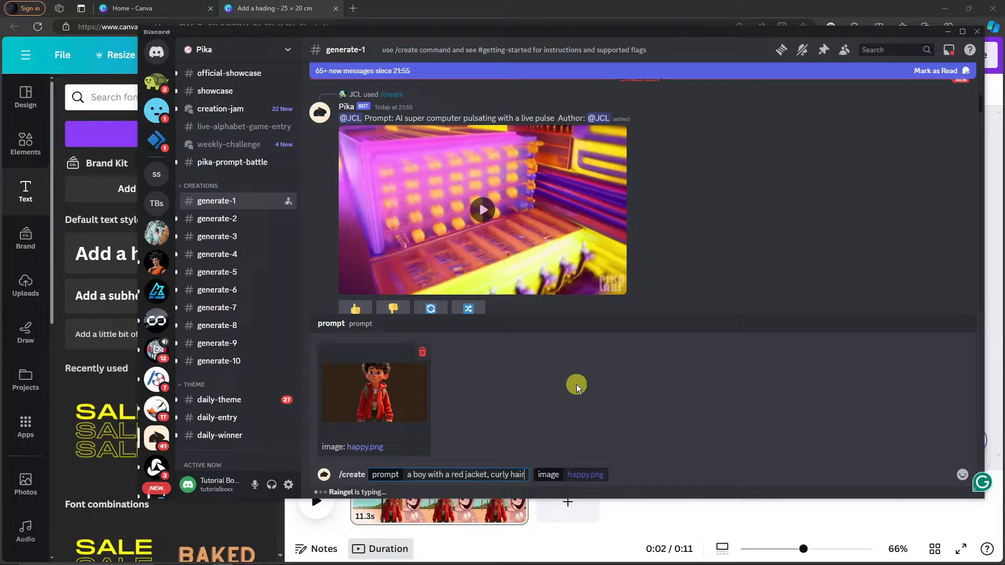
{"action": "key", "text": "Return"}
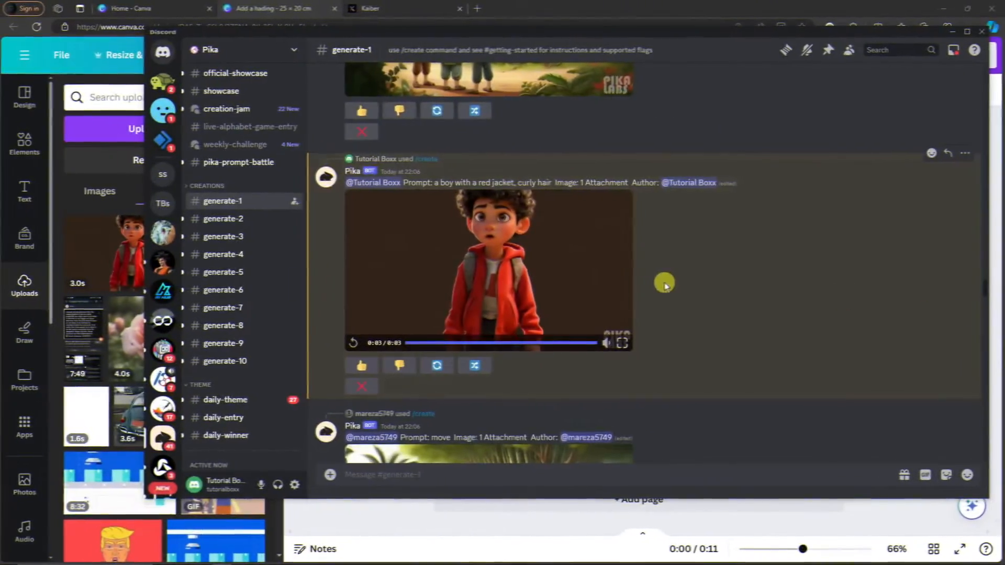
Switch back to the Canva design and clear the page by deleting the animated school background and the thought cloud
{"action": "mouse_move", "coordinate": [500, 241]}
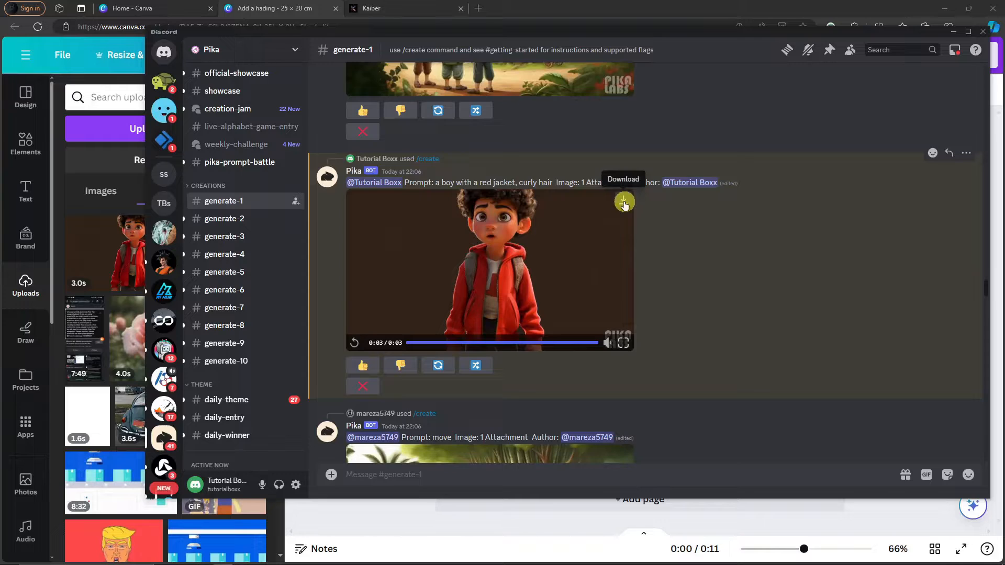
{"action": "left_click", "coordinate": [278, 8]}
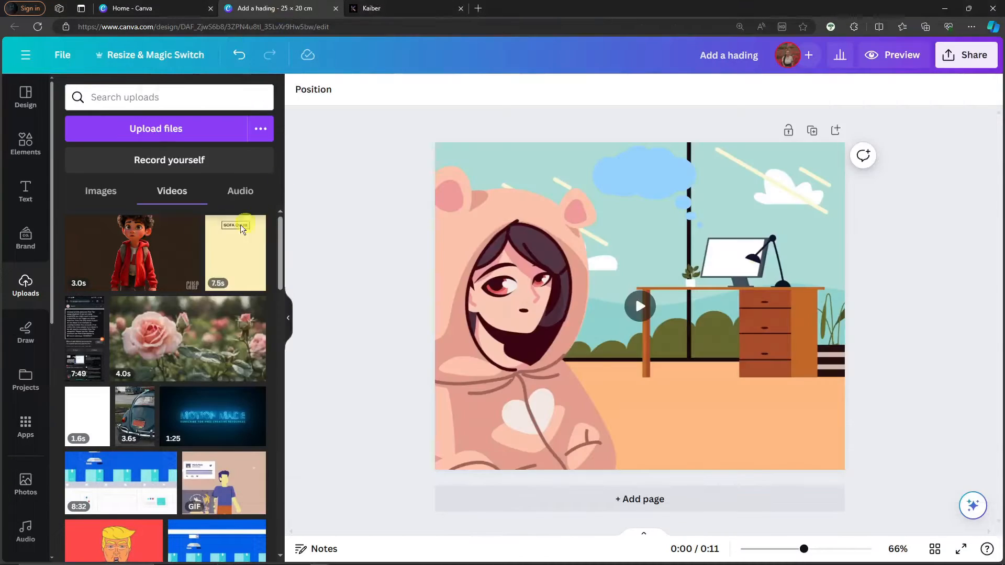
{"action": "left_click", "coordinate": [524, 189]}
{"action": "key", "text": "Delete"}
{"action": "left_click", "coordinate": [616, 178]}
{"action": "key", "text": "Delete"}
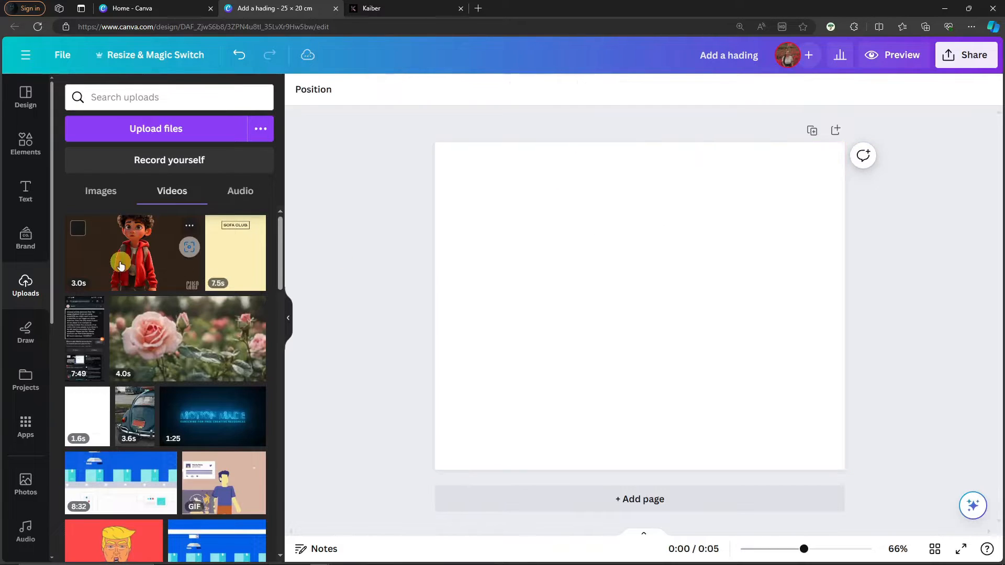
Add the uploaded 3.0s boy video, enlarge it to the full page width and center it vertically
{"action": "left_click", "coordinate": [121, 262]}
{"action": "left_click_drag", "start_coordinate": [676, 325], "coordinate": [643, 258]}
{"action": "left_click_drag", "start_coordinate": [780, 337], "coordinate": [820, 424]}
{"action": "left_click_drag", "start_coordinate": [625, 195], "coordinate": [630, 238]}
Add the blue thought cloud over the video, shrink it and place it just left of the boy's head
{"action": "left_click", "coordinate": [27, 140]}
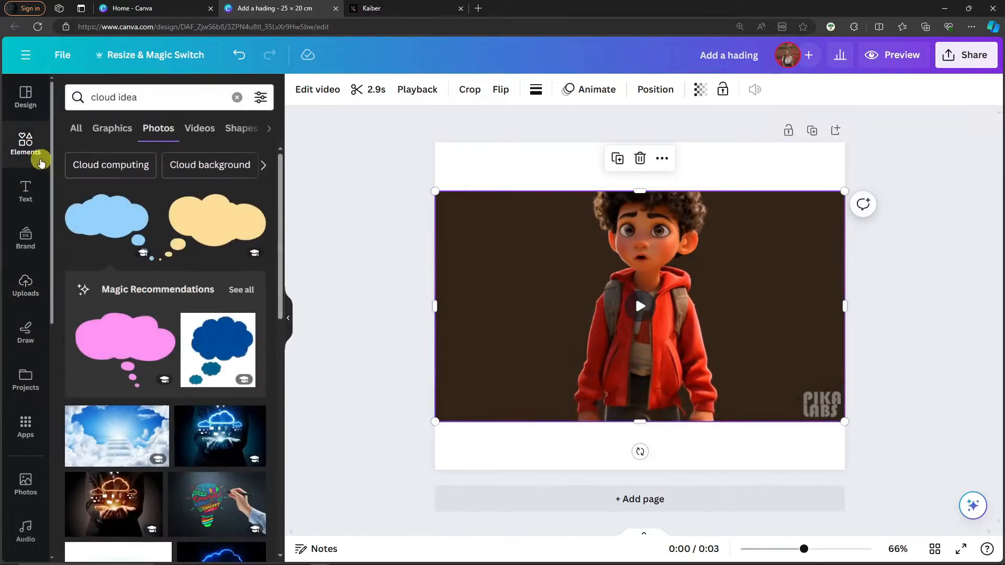
{"action": "left_click", "coordinate": [121, 217]}
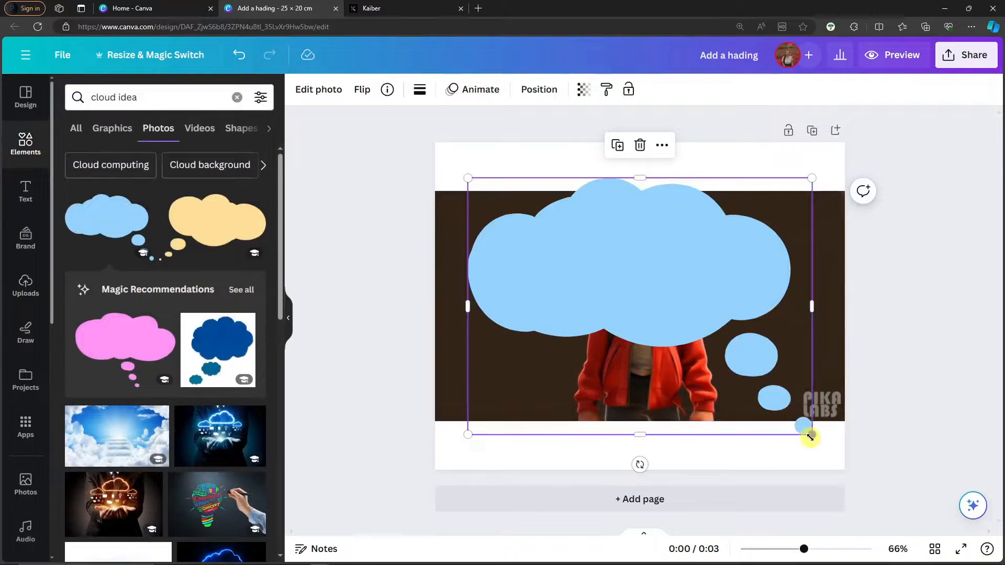
{"action": "left_click_drag", "start_coordinate": [810, 436], "coordinate": [571, 259]}
{"action": "left_click_drag", "start_coordinate": [557, 206], "coordinate": [579, 218]}
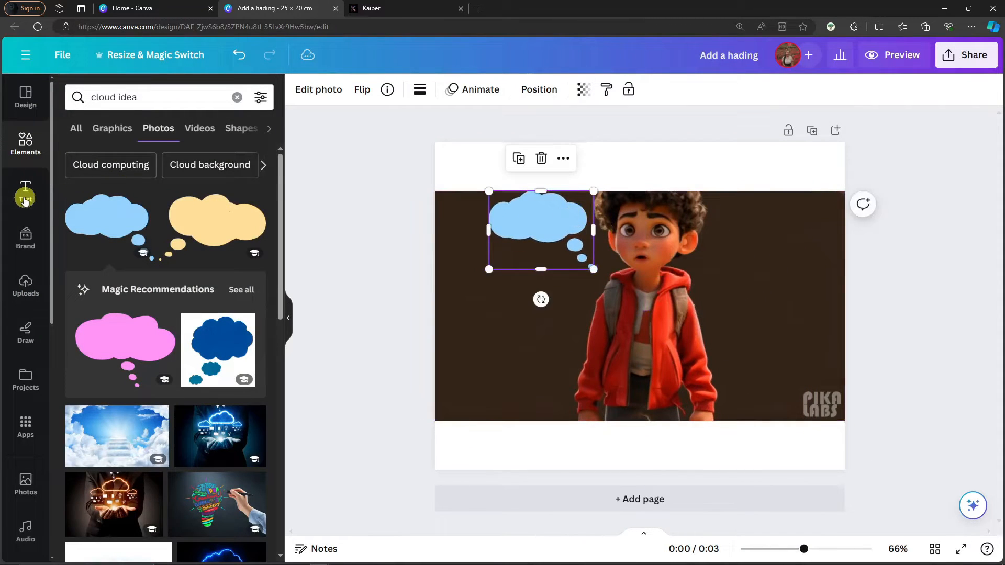
Add a heading to the page and replace its placeholder text with "HELLO"
{"action": "left_click", "coordinate": [24, 199]}
{"action": "left_click", "coordinate": [170, 188]}
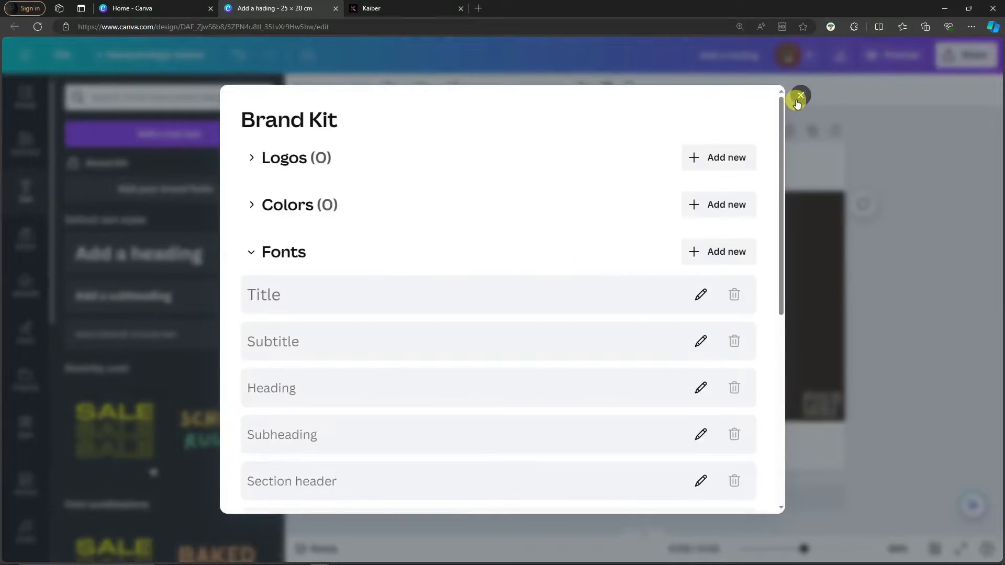
{"action": "left_click", "coordinate": [798, 100]}
{"action": "left_click", "coordinate": [203, 236]}
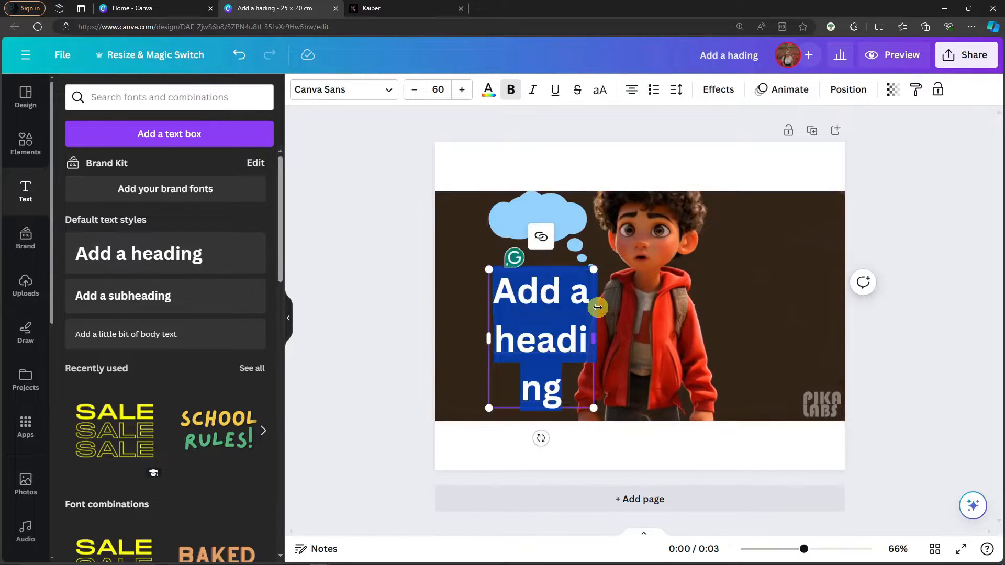
{"action": "type", "text": "HELLO"}
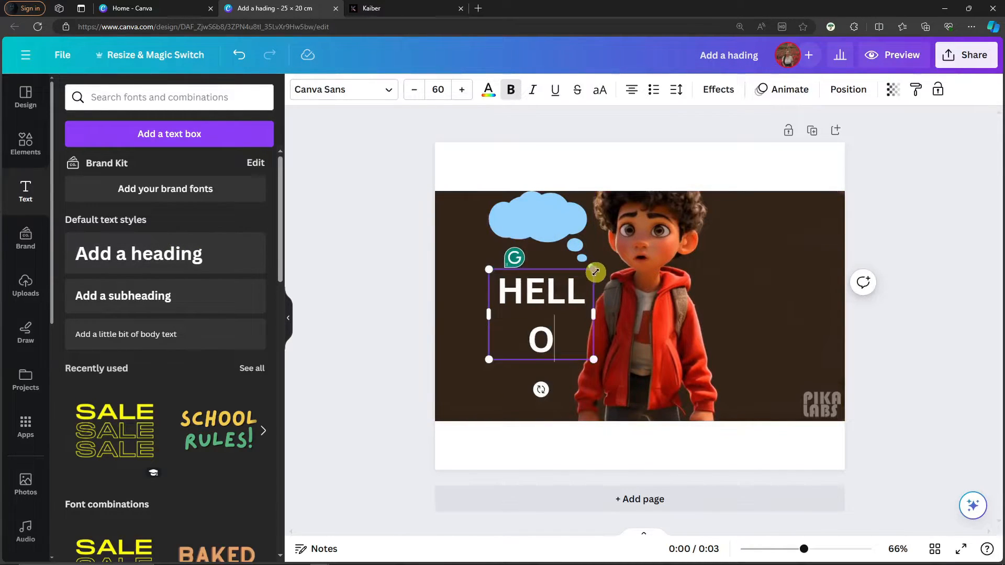
Reduce the HELLO text to font size 40, move it onto the blue thought cloud and shrink it further to fit inside
{"action": "left_click_drag", "start_coordinate": [594, 269], "coordinate": [617, 250]}
{"action": "left_click", "coordinate": [422, 93]}
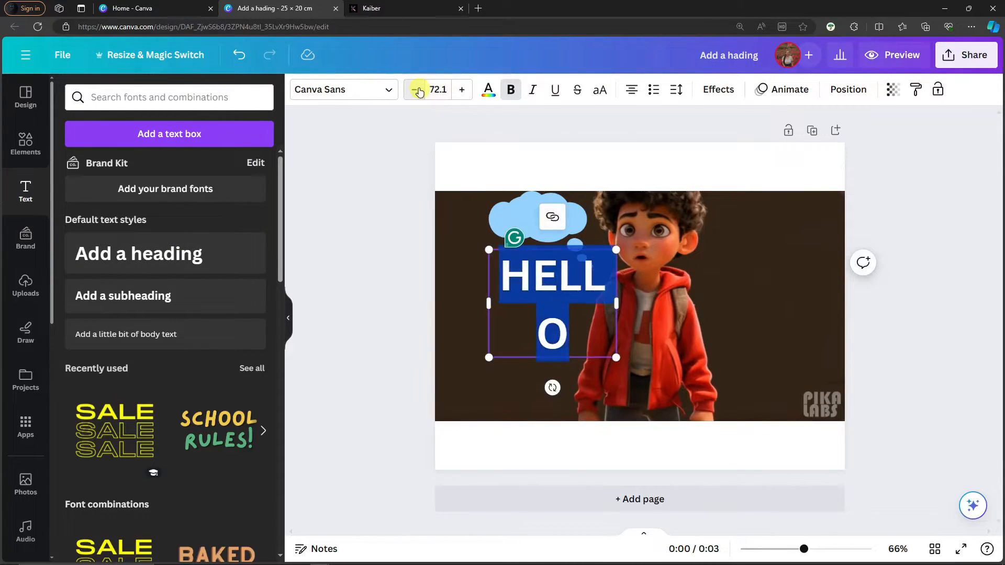
{"action": "left_click", "coordinate": [422, 93]}
{"action": "left_click", "coordinate": [435, 90]}
{"action": "type", "text": "40"}
{"action": "key", "text": "Return"}
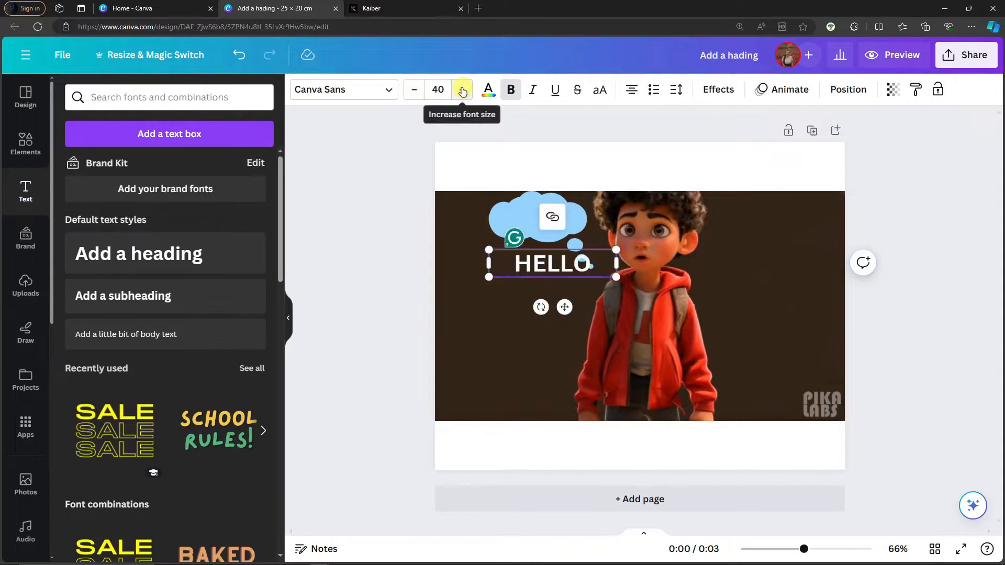
{"action": "left_click_drag", "start_coordinate": [606, 265], "coordinate": [540, 221]}
{"action": "left_click", "coordinate": [564, 285]}
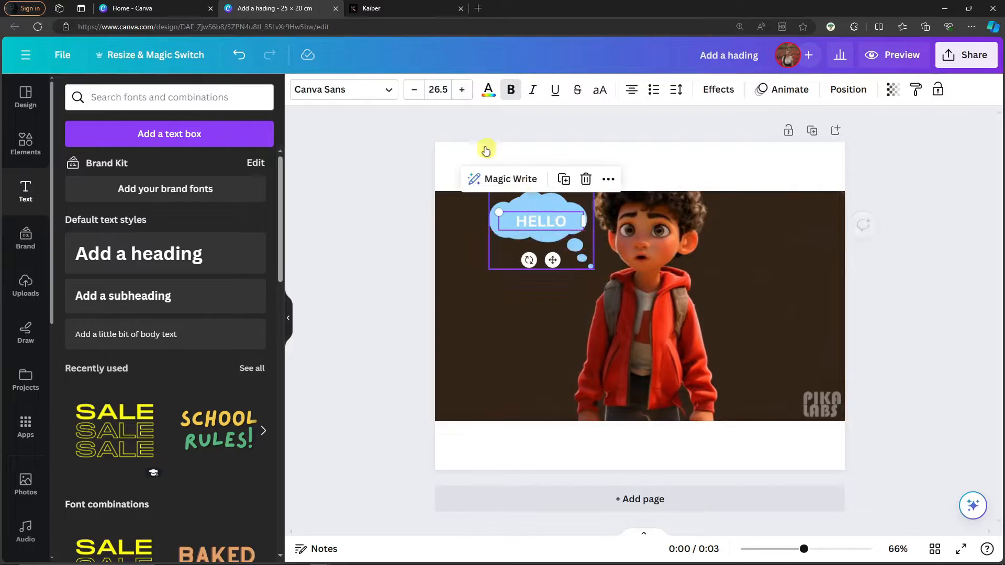
Change the colour of the HELLO text in the thought cloud to red
{"action": "left_click", "coordinate": [511, 91]}
{"action": "left_click", "coordinate": [494, 92]}
{"action": "left_click", "coordinate": [520, 89]}
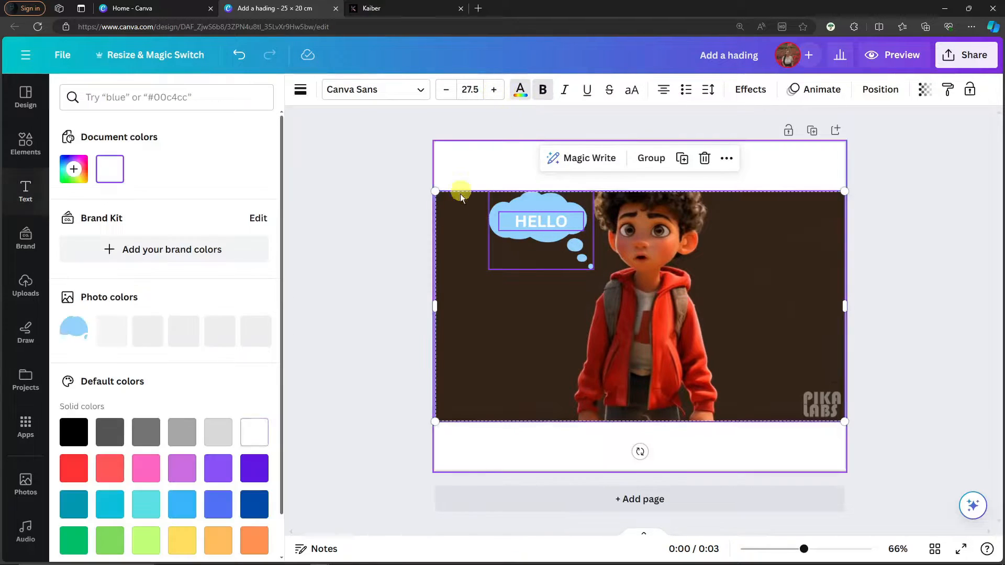
{"action": "left_click", "coordinate": [74, 468]}
{"action": "left_click", "coordinate": [322, 243]}
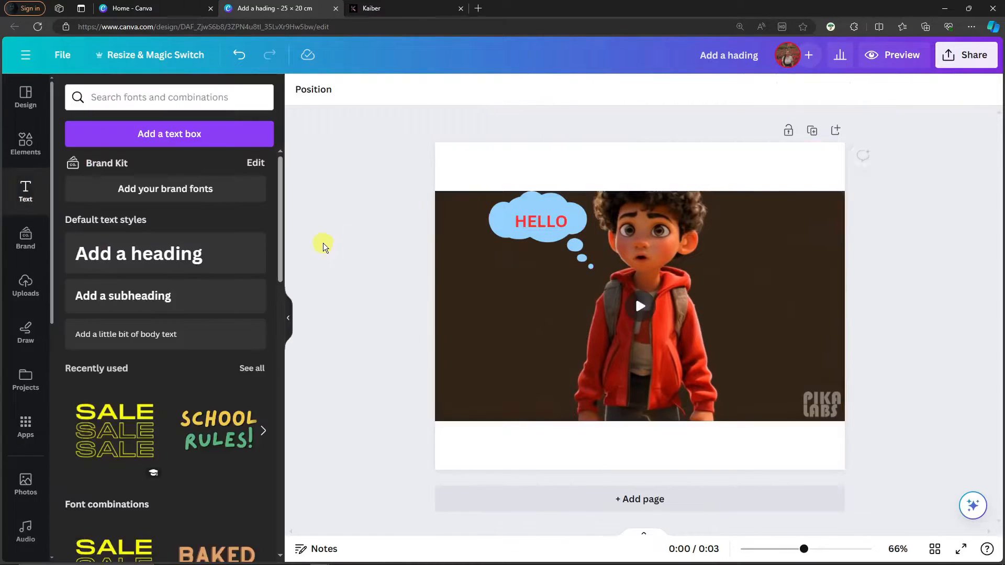
Play the boy video on the page to check it together with the thought cloud and text
{"action": "left_click", "coordinate": [637, 310]}
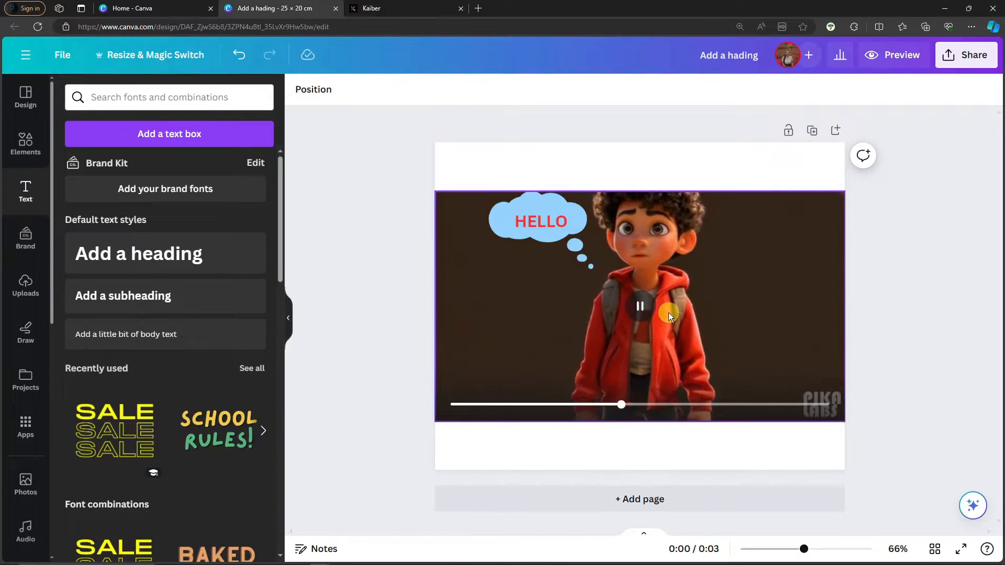
{"action": "left_click", "coordinate": [557, 207]}
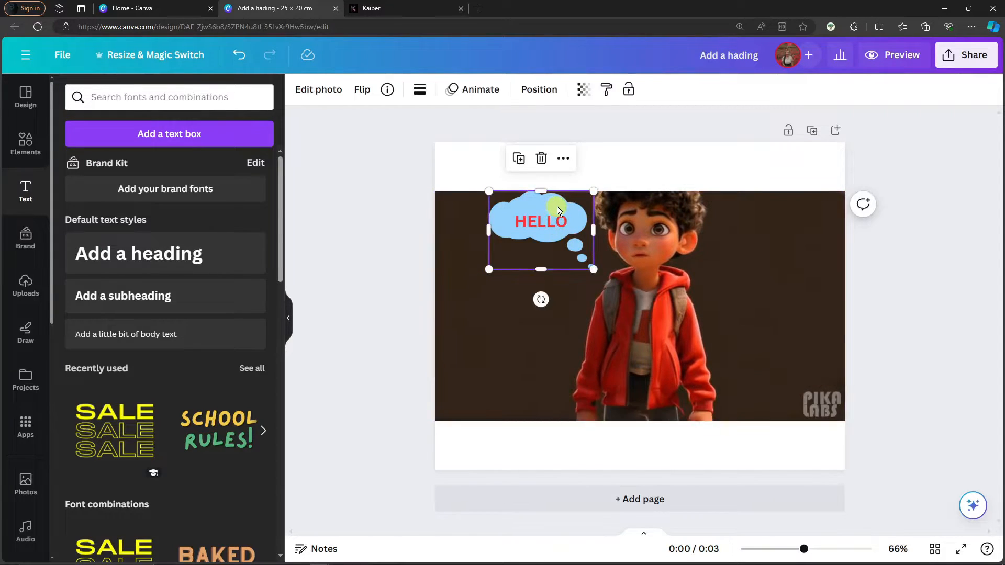
{"action": "left_click", "coordinate": [549, 194]}
{"action": "left_click", "coordinate": [555, 207]}
{"action": "left_click", "coordinate": [478, 206]}
{"action": "mouse_move", "coordinate": [480, 206]}
{"action": "left_mouse_down"}
{"action": "mouse_move", "coordinate": [507, 212]}
{"action": "mouse_move", "coordinate": [499, 205]}
{"action": "left_mouse_up"}
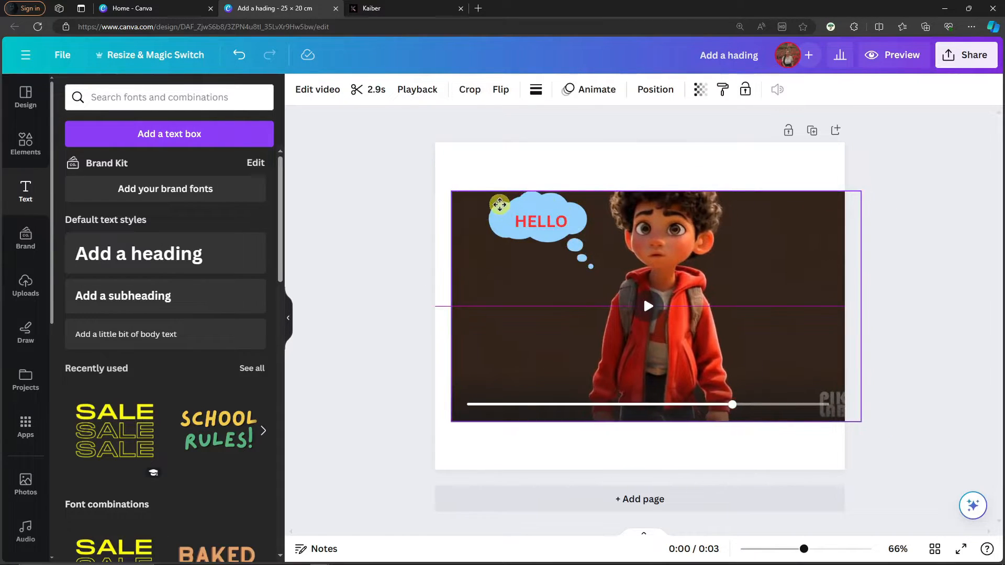
{"action": "left_click", "coordinate": [551, 200]}
{"action": "left_click", "coordinate": [769, 209]}
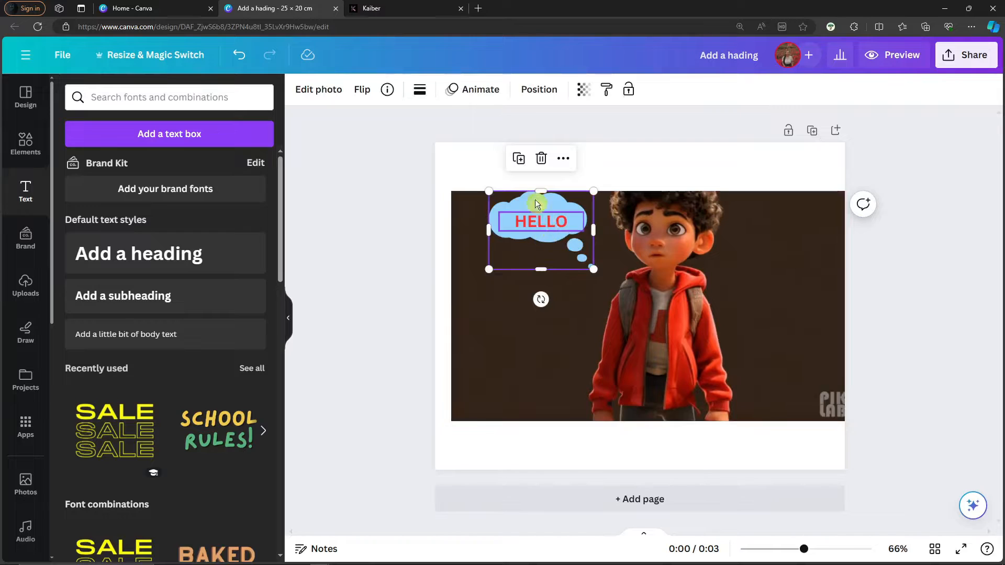
{"action": "left_click", "coordinate": [473, 89]}
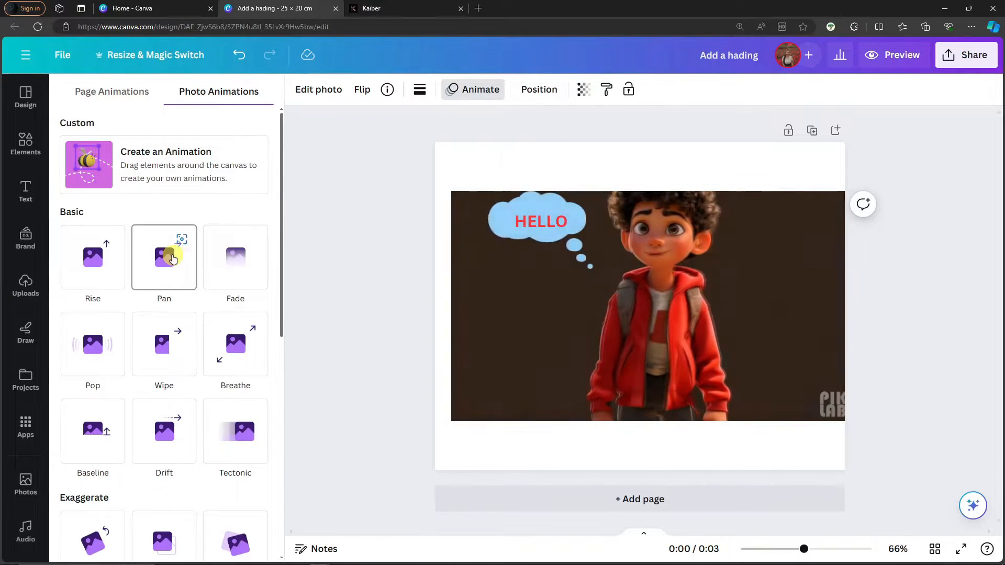
{"action": "left_click", "coordinate": [388, 235]}
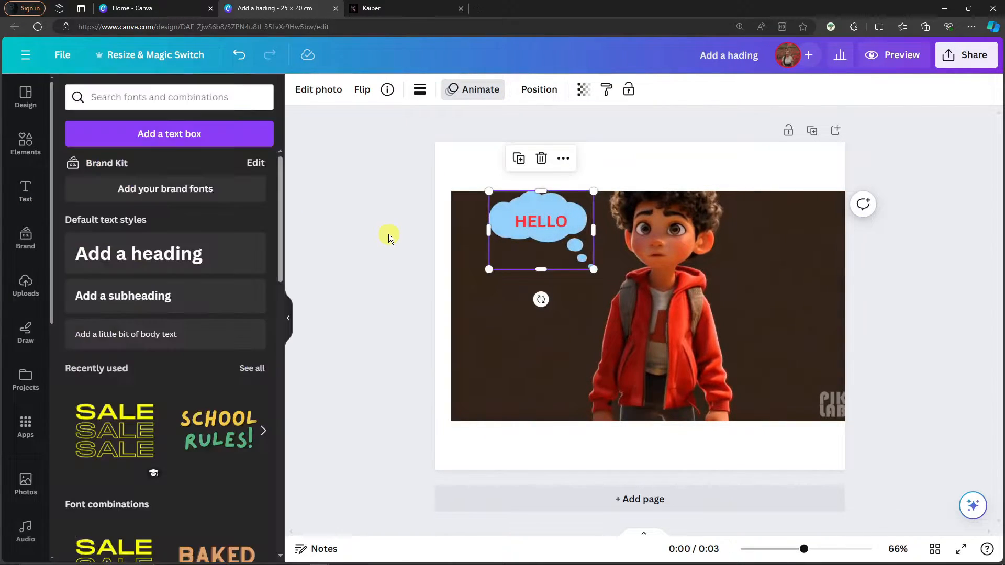
{"action": "left_click", "coordinate": [567, 222]}
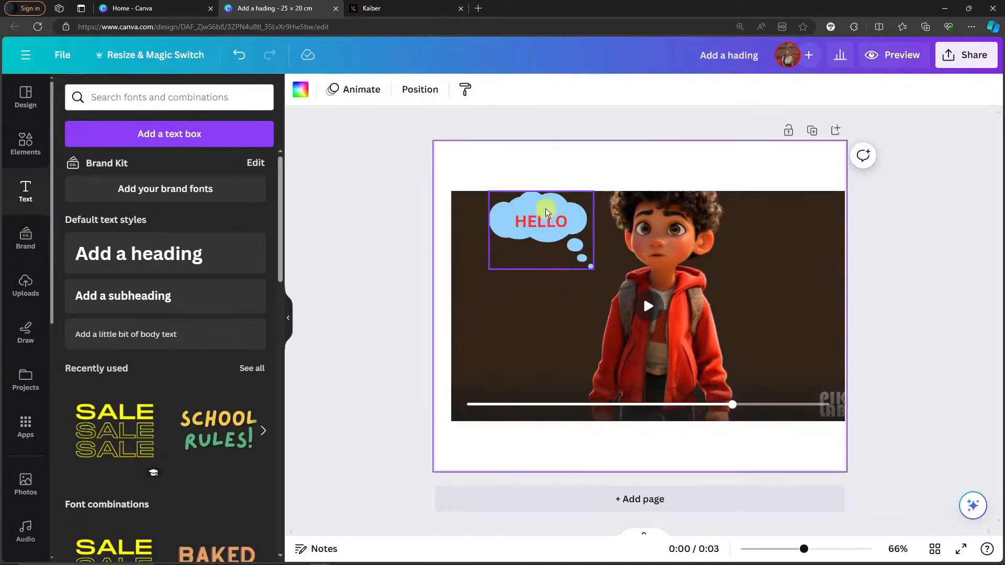
{"action": "left_click", "coordinate": [463, 213]}
{"action": "left_click", "coordinate": [393, 235]}
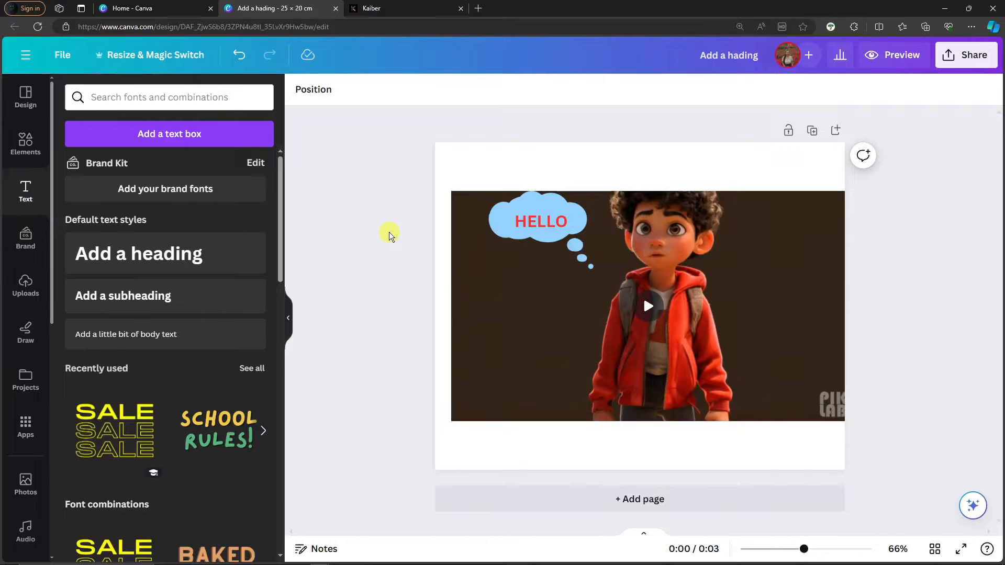
{"action": "left_click_drag", "start_coordinate": [456, 280], "coordinate": [439, 280]}
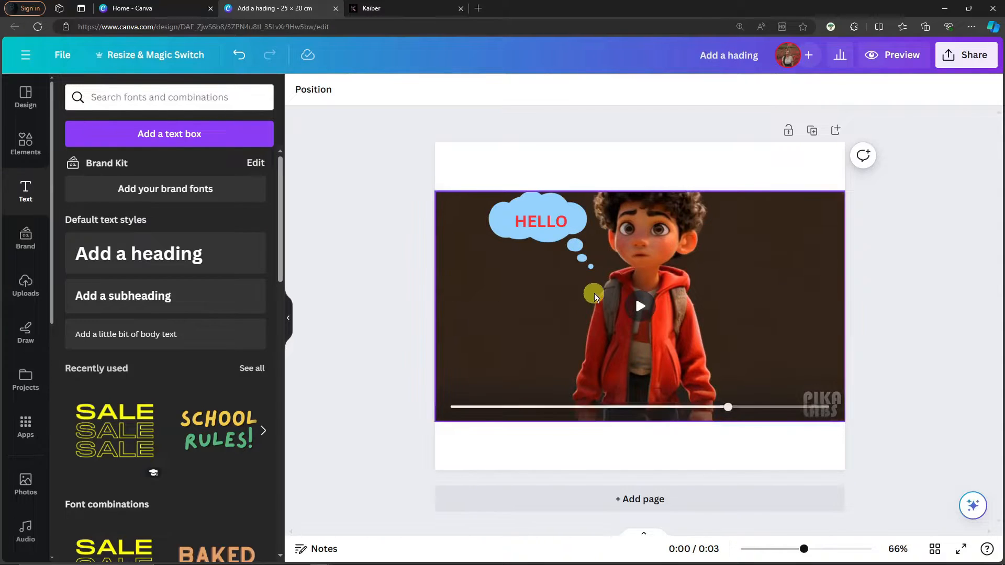
Rewind the boy video to 0.2s and replay it to check the changing facial expression
{"action": "left_click_drag", "start_coordinate": [729, 406], "coordinate": [485, 404]}
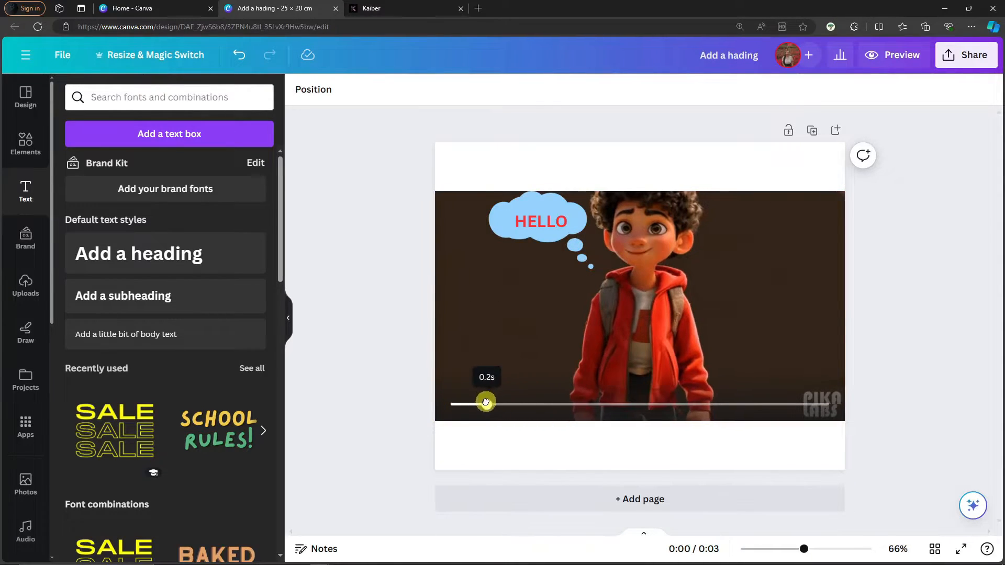
{"action": "left_click", "coordinate": [641, 316]}
{"action": "left_click", "coordinate": [640, 318]}
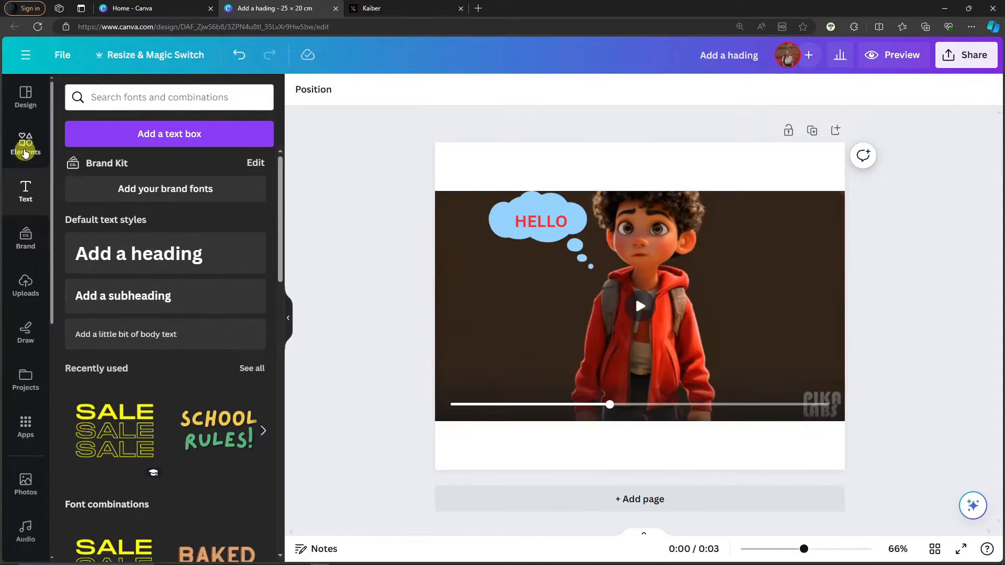
Return to the elements library and clear the "cloud idea" search
{"action": "left_click", "coordinate": [24, 150]}
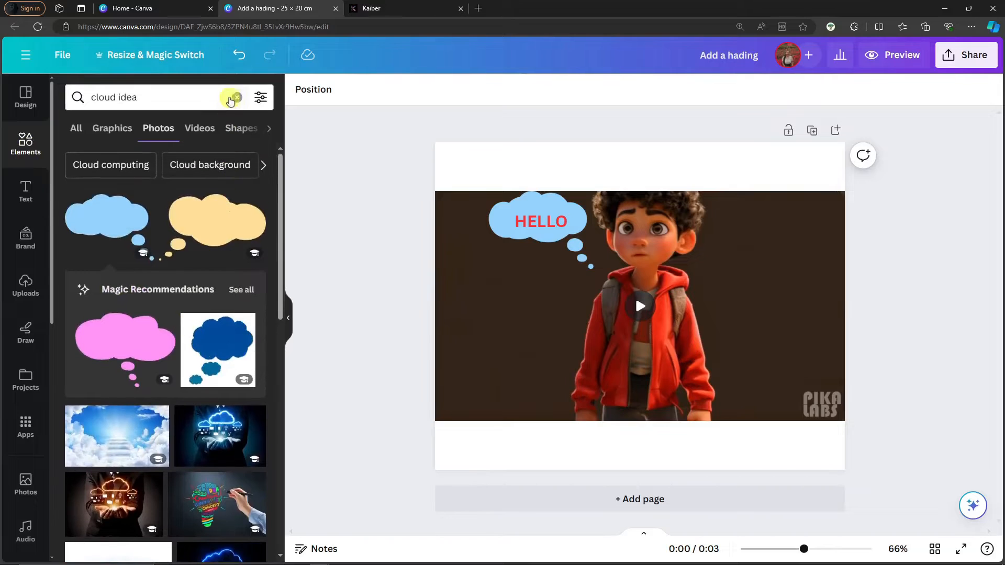
{"action": "left_click", "coordinate": [236, 95]}
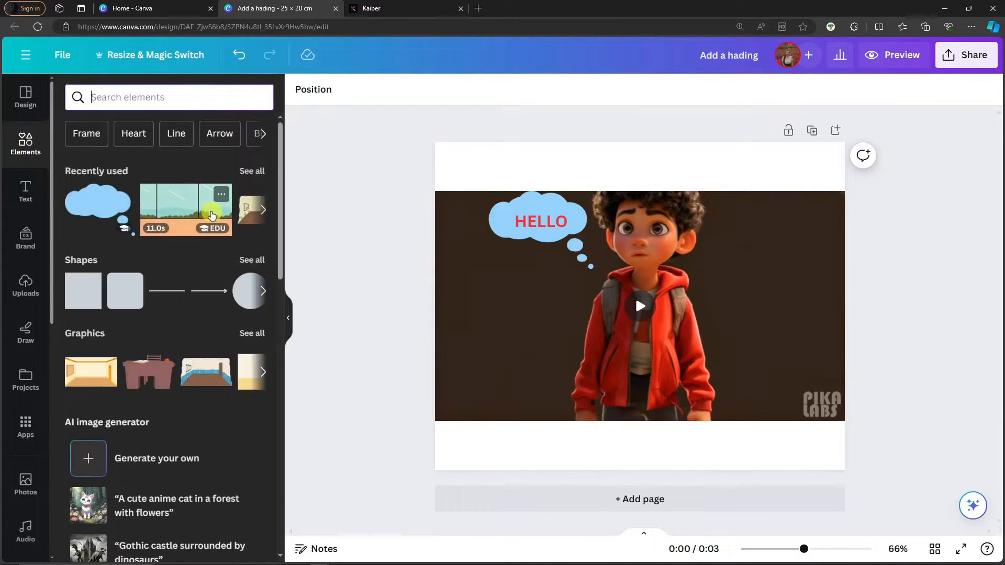
Switch to Discord and open the general channel of the personal server used for Midjourney
{"action": "mouse_move", "coordinate": [271, 550]}
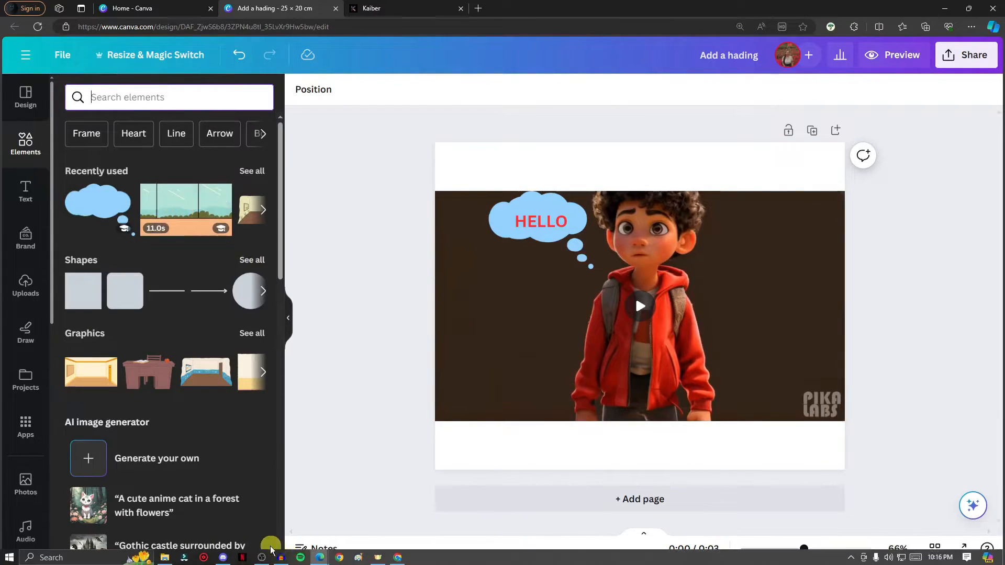
{"action": "left_click", "coordinate": [224, 560]}
{"action": "scroll", "coordinate": [209, 298], "scroll_direction": "down", "scroll_amount": 2}
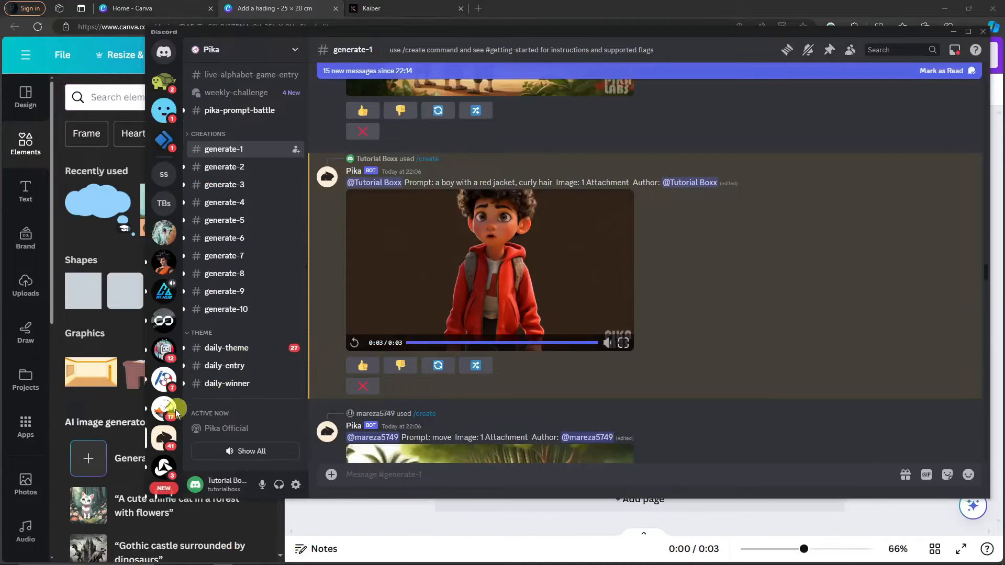
{"action": "scroll", "coordinate": [172, 393], "scroll_direction": "up", "scroll_amount": 2}
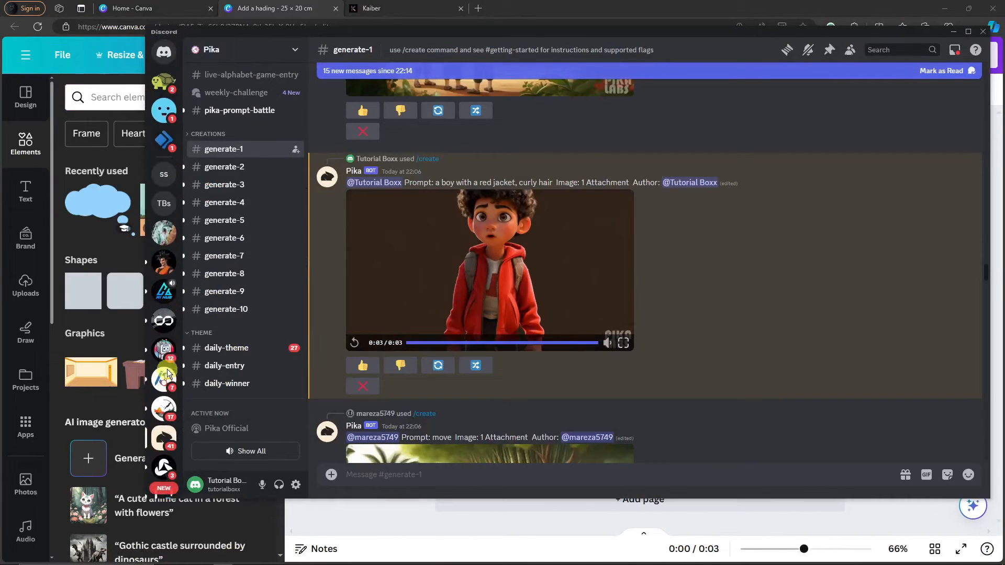
{"action": "left_click", "coordinate": [172, 208]}
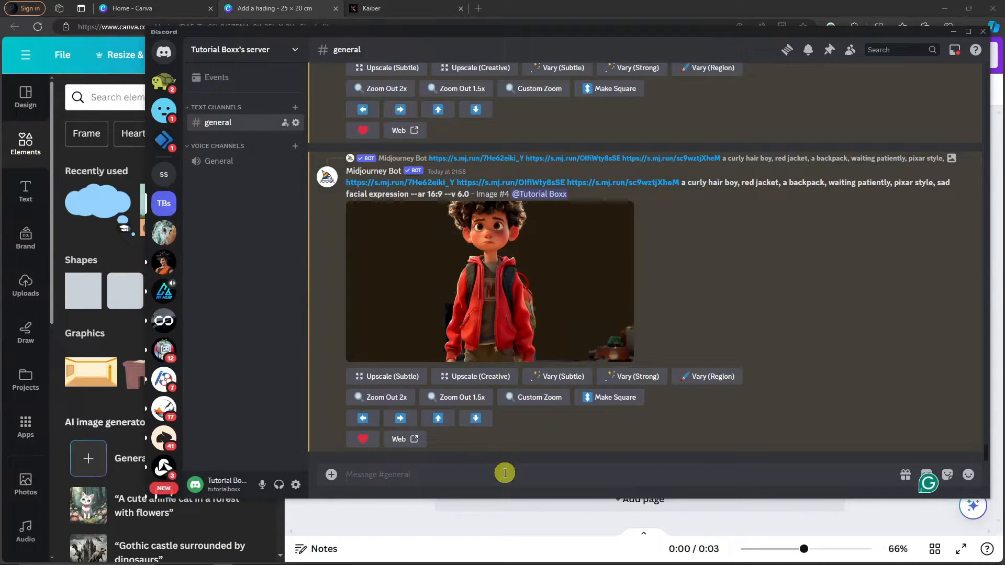
Submit a Midjourney /imagine command with the prompt "an anime school front, pixar style."
{"action": "type", "text": "/imagine"}
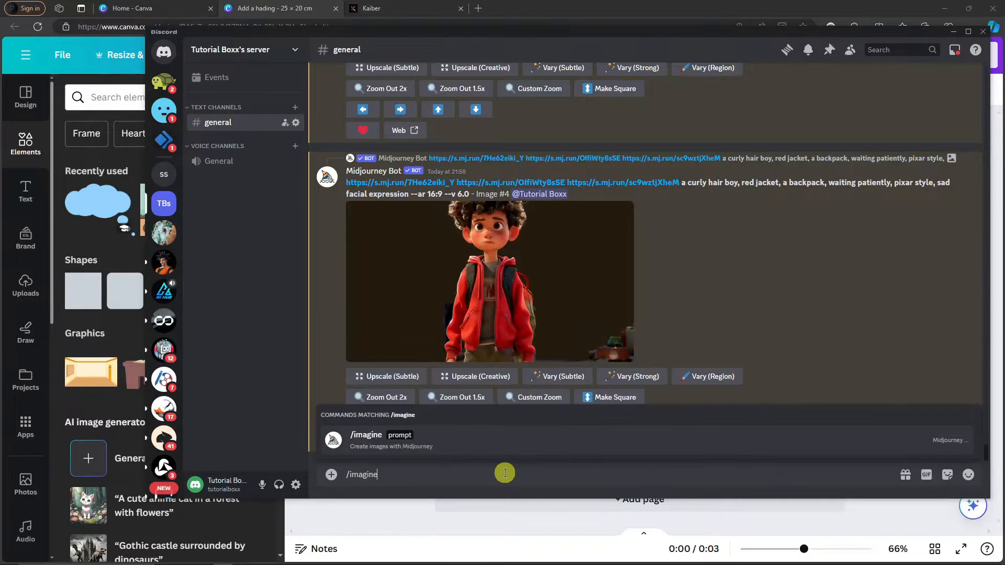
{"action": "key", "text": "Return"}
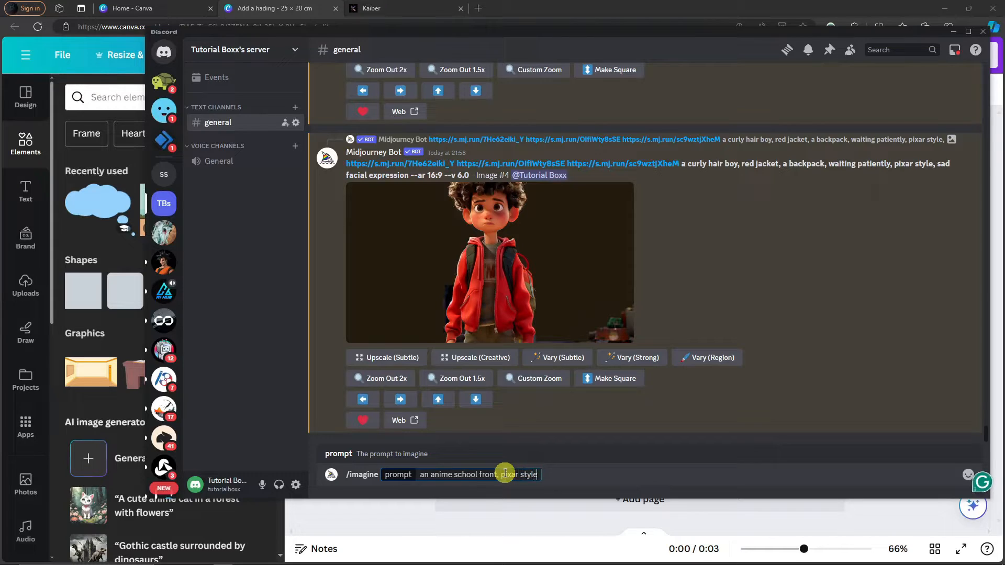
{"action": "key", "text": "Return"}
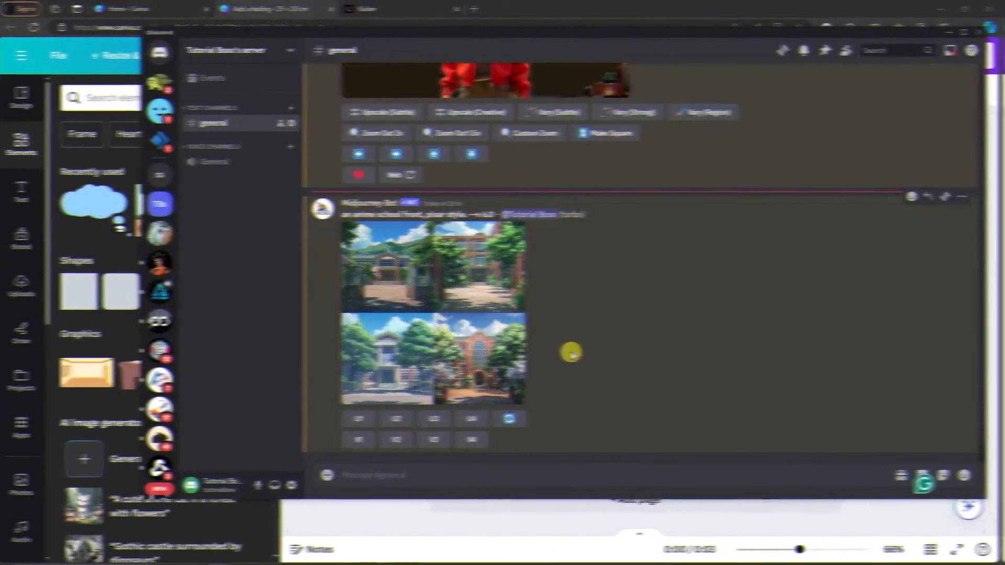
Inspect the generated school image grid enlarged, and upscale image 2
{"action": "left_click", "coordinate": [458, 290]}
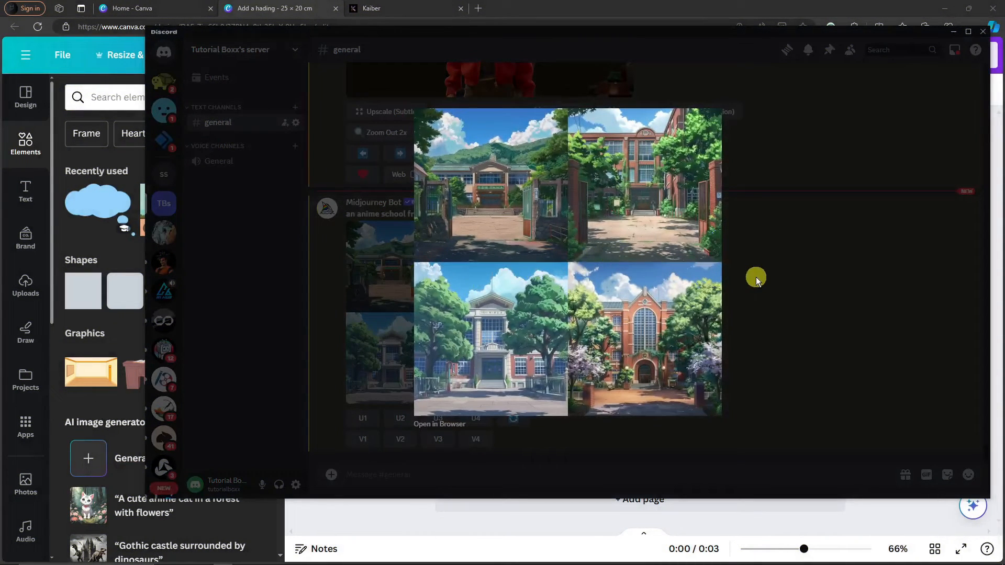
{"action": "left_click", "coordinate": [808, 273]}
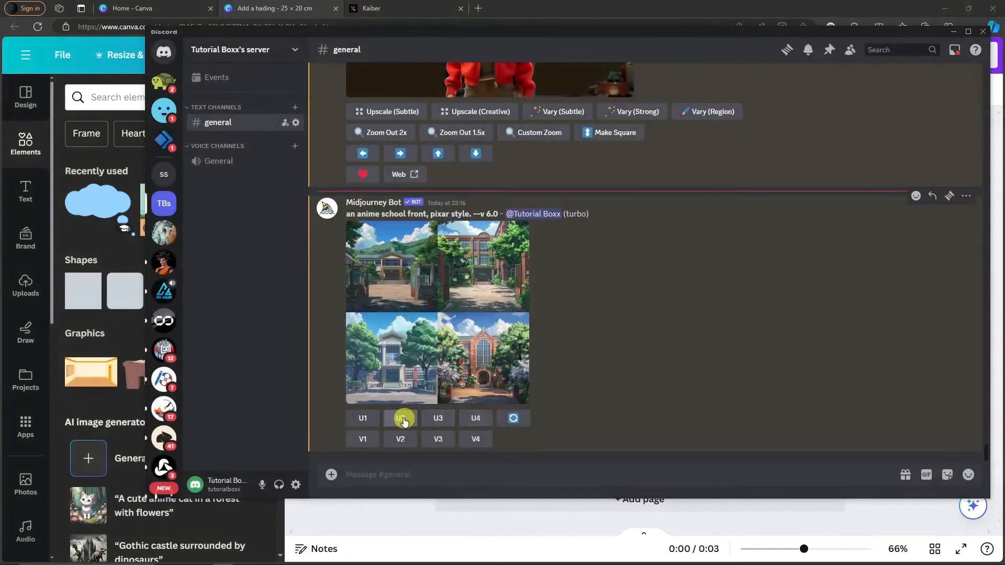
{"action": "left_click", "coordinate": [400, 418]}
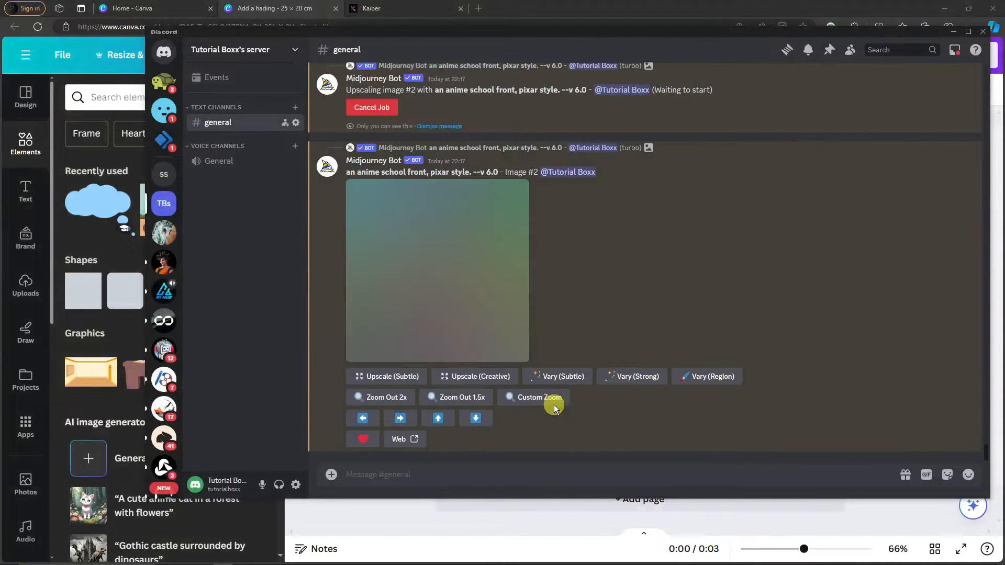
Save the upscaled school front image to the Desktop as a PNG under its default name and close the enlarged view
{"action": "left_click", "coordinate": [486, 268]}
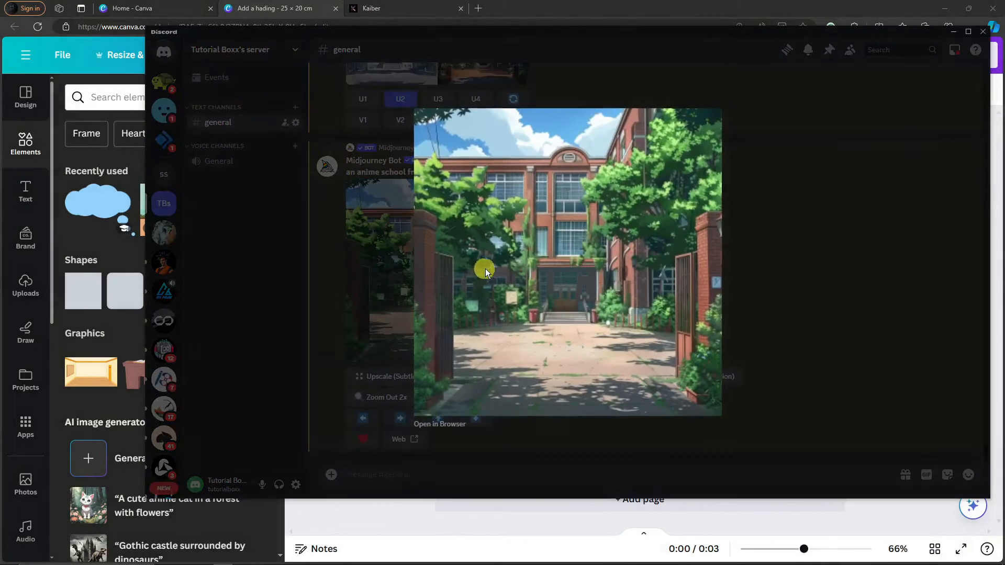
{"action": "right_click", "coordinate": [557, 259]}
{"action": "left_click", "coordinate": [590, 287]}
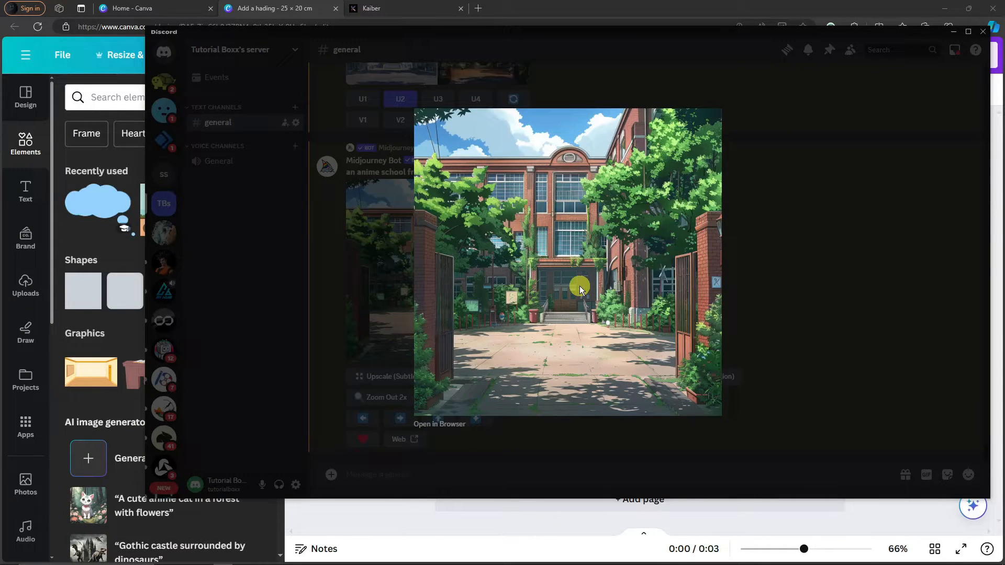
{"action": "scroll", "coordinate": [144, 160], "scroll_direction": "up", "scroll_amount": 2}
{"action": "left_click", "coordinate": [137, 121]}
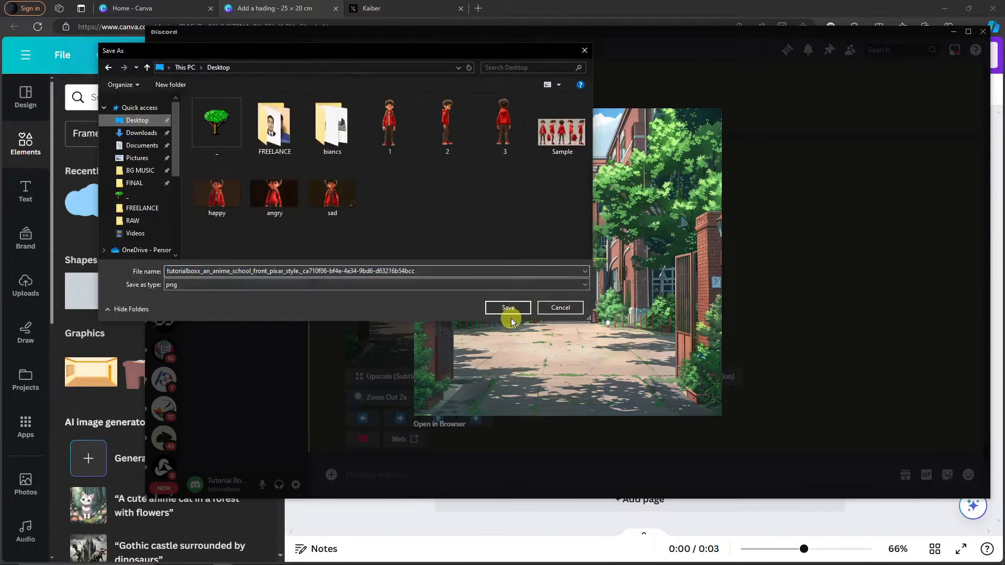
{"action": "left_click", "coordinate": [508, 309]}
{"action": "left_click", "coordinate": [864, 235]}
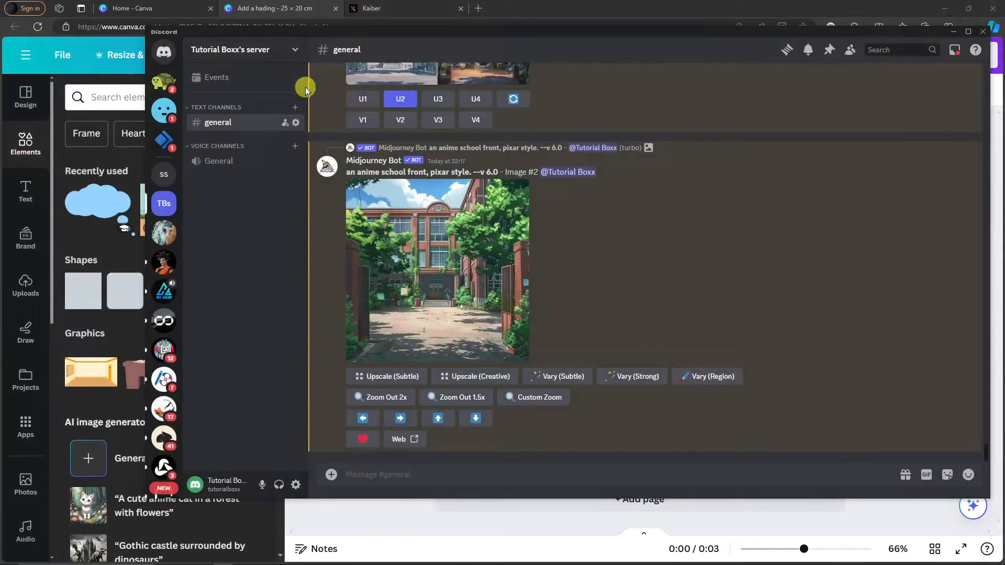
Switch to the Canva design and upload the saved school front image from the Desktop
{"action": "left_click", "coordinate": [287, 9]}
{"action": "left_click", "coordinate": [18, 281]}
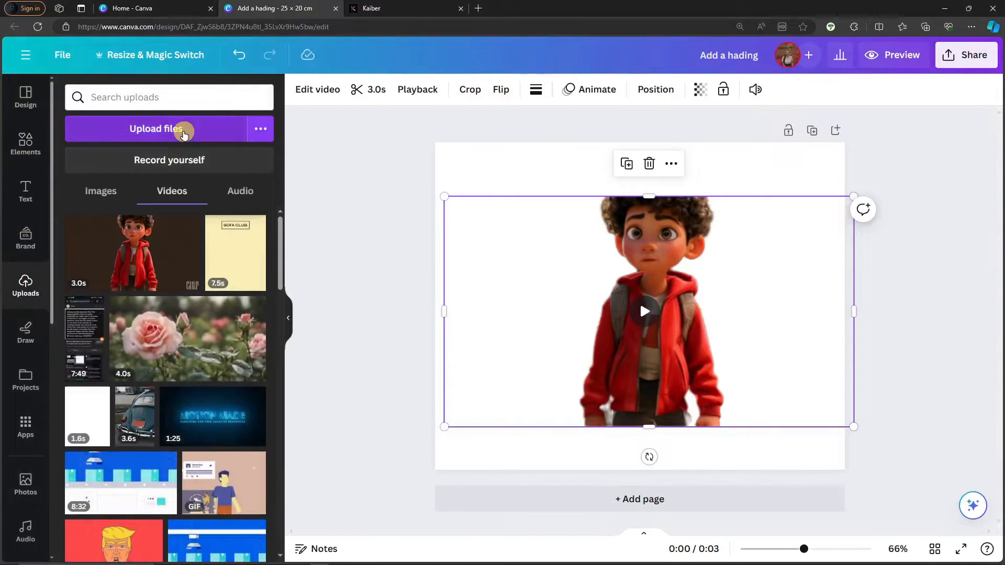
{"action": "left_click", "coordinate": [181, 129]}
{"action": "scroll", "coordinate": [29, 118], "scroll_direction": "up", "scroll_amount": 2}
{"action": "scroll", "coordinate": [29, 118], "scroll_direction": "up", "scroll_amount": 1}
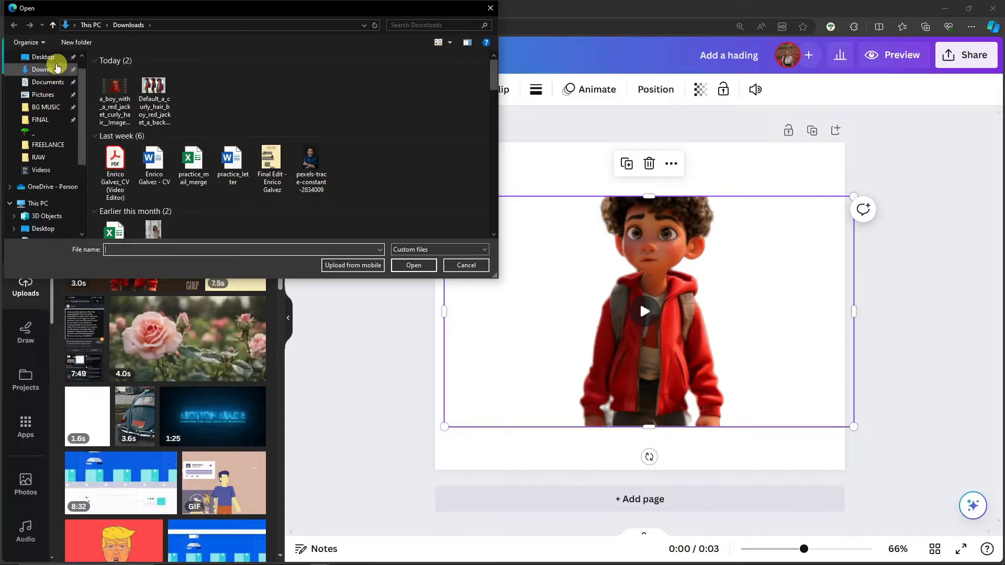
{"action": "left_click", "coordinate": [59, 58]}
{"action": "double_click", "coordinate": [290, 152]}
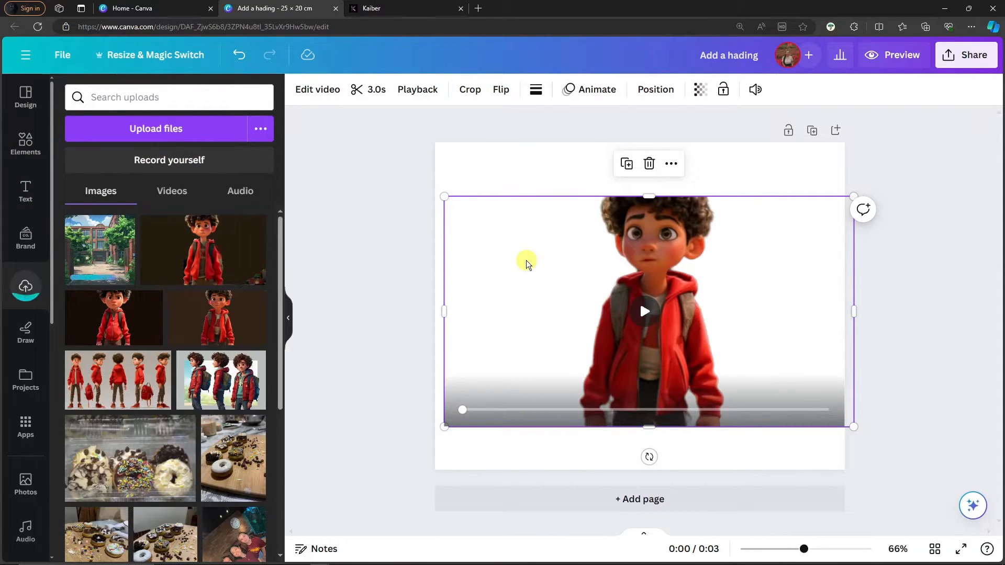
Shrink the boy clip and move it to the page's lower-right corner
{"action": "left_click_drag", "start_coordinate": [446, 196], "coordinate": [584, 246]}
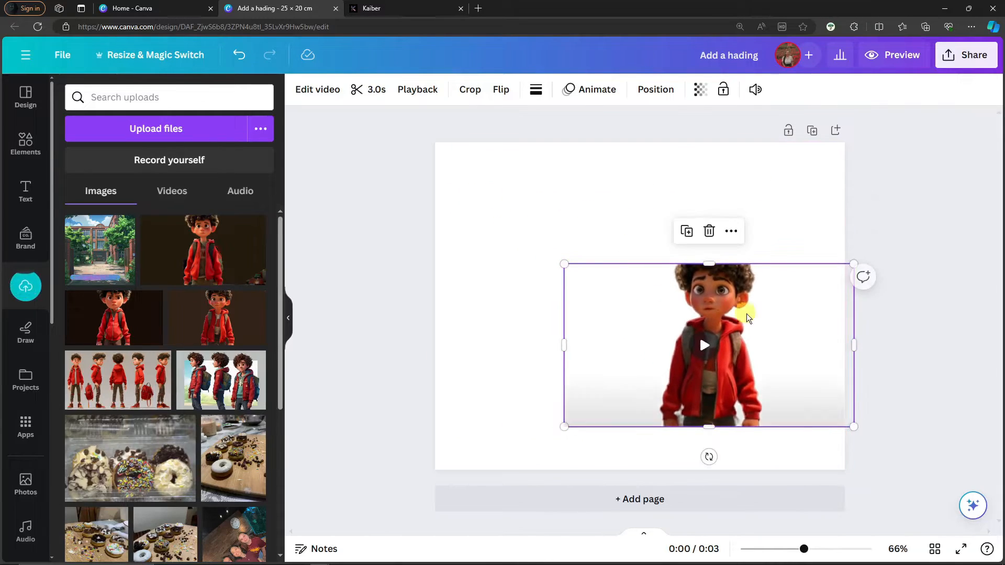
{"action": "left_click_drag", "start_coordinate": [747, 317], "coordinate": [817, 283]}
{"action": "left_click_drag", "start_coordinate": [827, 316], "coordinate": [830, 363]}
{"action": "left_click", "coordinate": [922, 243]}
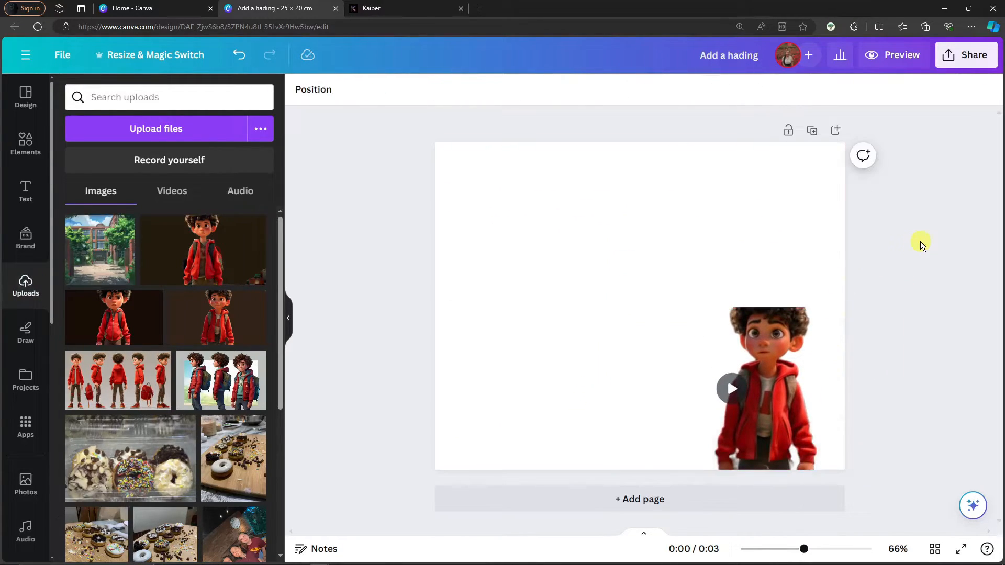
Add the uploaded school front image to the page and position it beside the boy clip
{"action": "left_click", "coordinate": [110, 264]}
{"action": "left_click_drag", "start_coordinate": [673, 333], "coordinate": [709, 350]}
{"action": "left_click", "coordinate": [929, 285]}
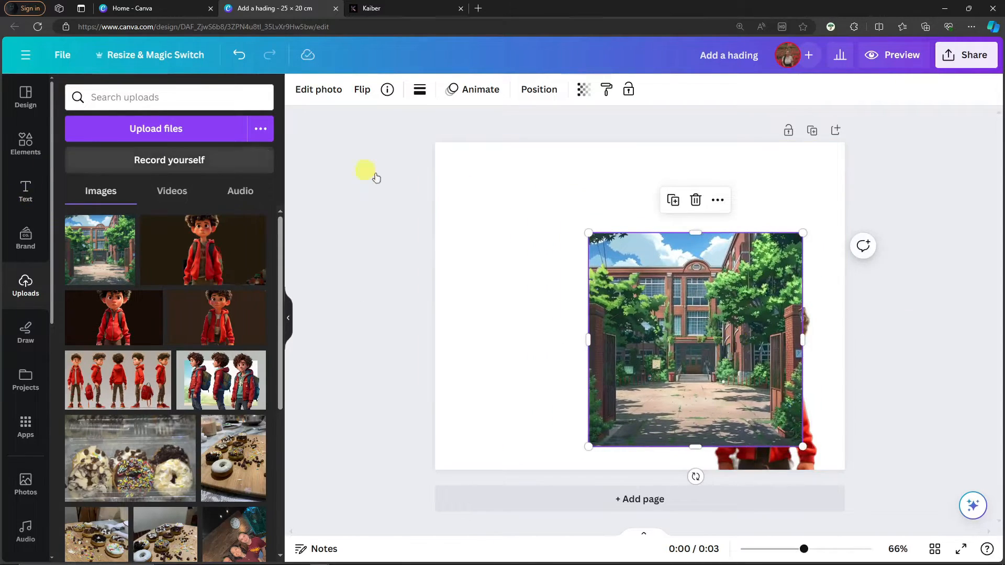
{"action": "left_click_drag", "start_coordinate": [693, 283], "coordinate": [679, 285]}
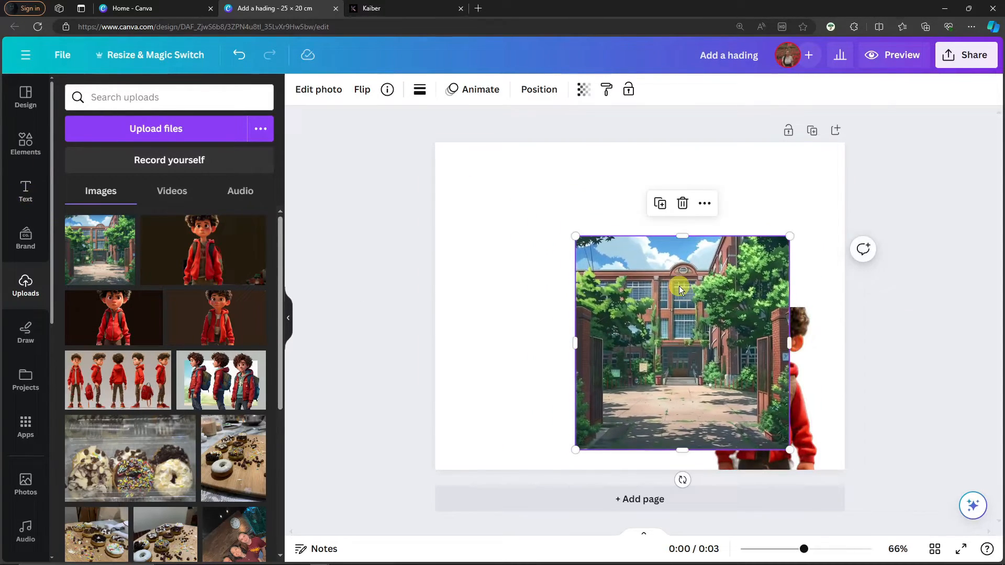
Reorder the layers so the boy clip sits above the school image
{"action": "left_click", "coordinate": [540, 89]}
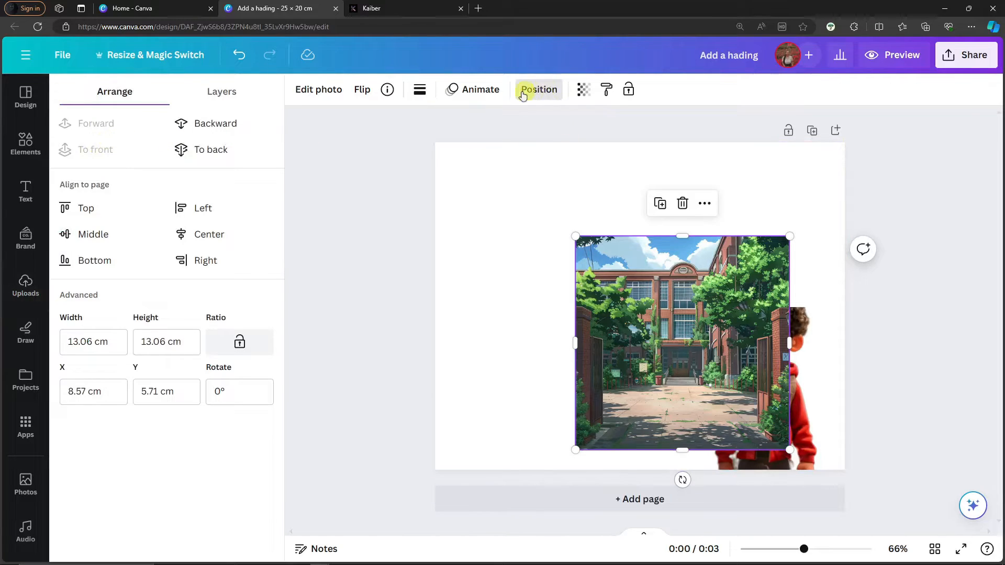
{"action": "left_click", "coordinate": [230, 93]}
{"action": "left_click", "coordinate": [231, 211]}
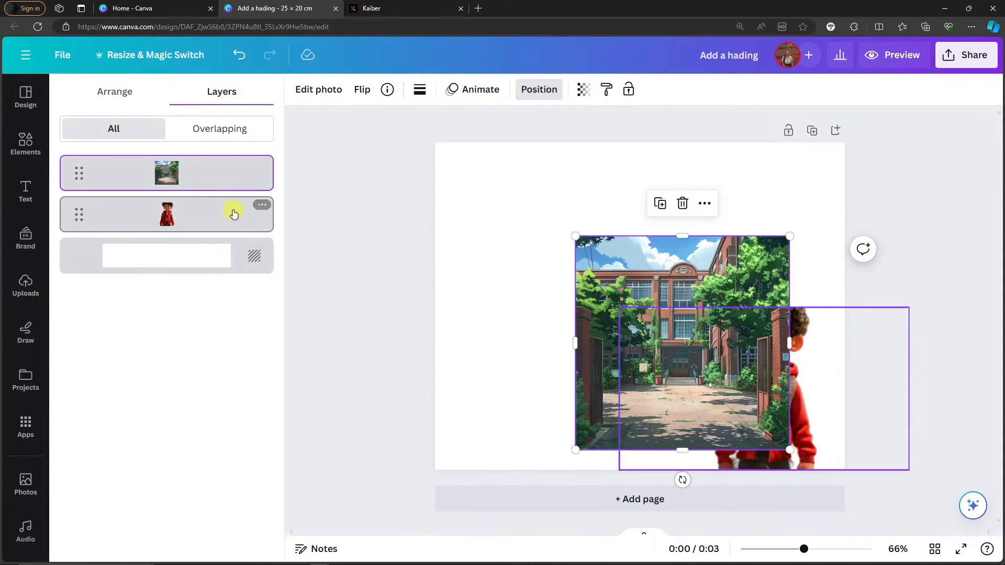
{"action": "left_click_drag", "start_coordinate": [79, 211], "coordinate": [83, 162]}
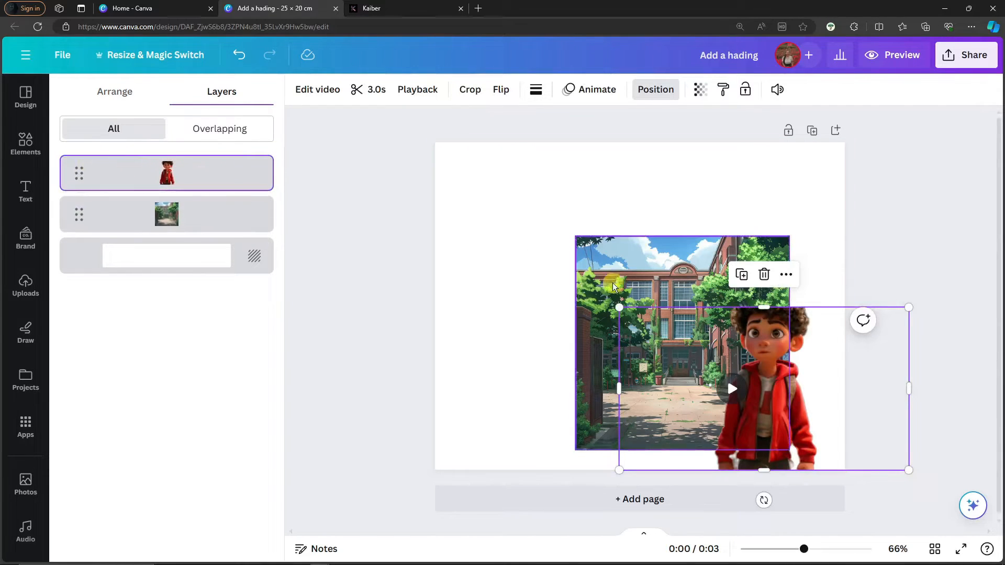
Align the school image with the page's upper-left corner and enlarge it to the full page width
{"action": "left_click_drag", "start_coordinate": [610, 269], "coordinate": [469, 175]}
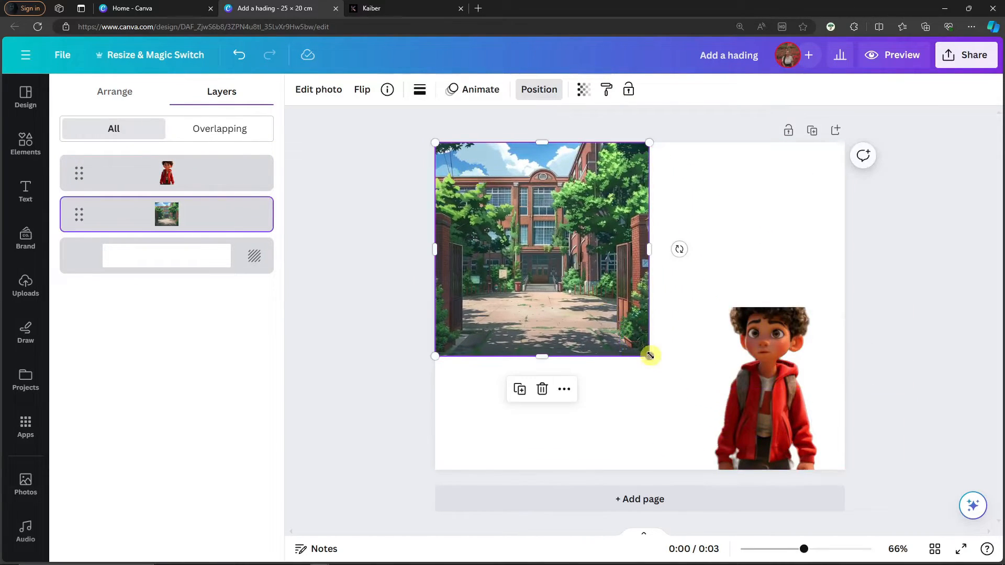
{"action": "left_click_drag", "start_coordinate": [649, 356], "coordinate": [920, 467]}
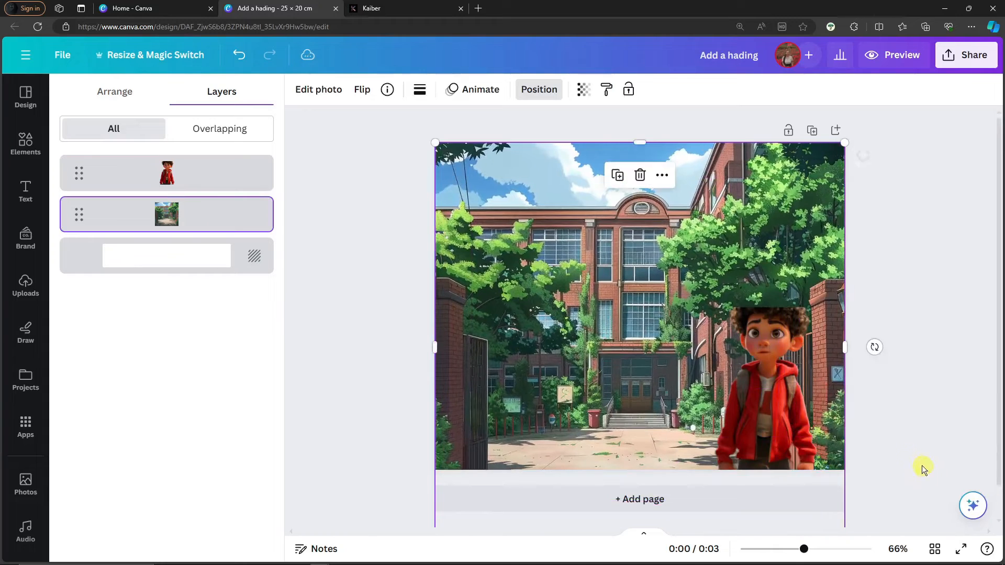
{"action": "mouse_move", "coordinate": [773, 424]}
{"action": "left_mouse_down"}
{"action": "mouse_move", "coordinate": [794, 432]}
{"action": "mouse_move", "coordinate": [757, 417]}
{"action": "left_mouse_up"}
{"action": "left_click", "coordinate": [758, 416]}
Shift the school image slightly to the left and lock it on the page
{"action": "left_click_drag", "start_coordinate": [548, 242], "coordinate": [555, 248]}
{"action": "left_click_drag", "start_coordinate": [508, 192], "coordinate": [502, 197]}
{"action": "right_click", "coordinate": [503, 196]}
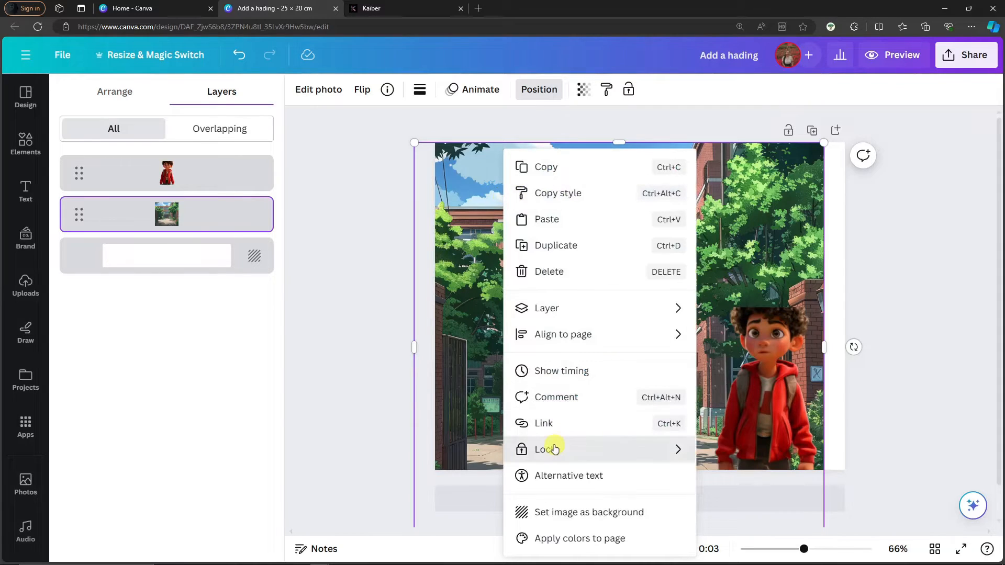
{"action": "mouse_move", "coordinate": [556, 449]}
{"action": "left_click", "coordinate": [737, 448]}
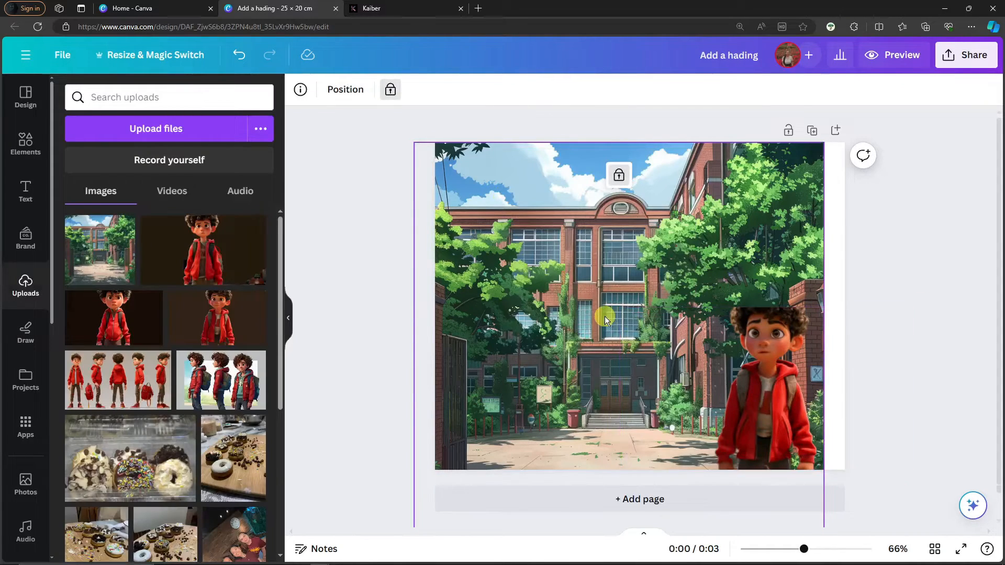
Move the boy clip left in front of the school entrance and enlarge it
{"action": "left_click", "coordinate": [734, 360]}
{"action": "left_click_drag", "start_coordinate": [734, 360], "coordinate": [642, 356]}
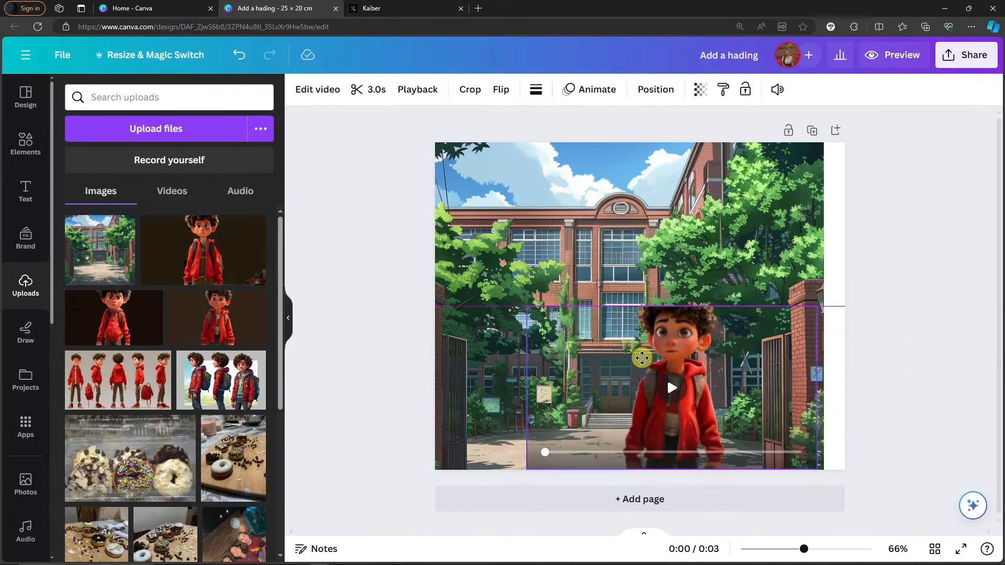
{"action": "left_click_drag", "start_coordinate": [528, 308], "coordinate": [458, 243]}
{"action": "left_click_drag", "start_coordinate": [634, 299], "coordinate": [661, 300]}
{"action": "left_click", "coordinate": [362, 236]}
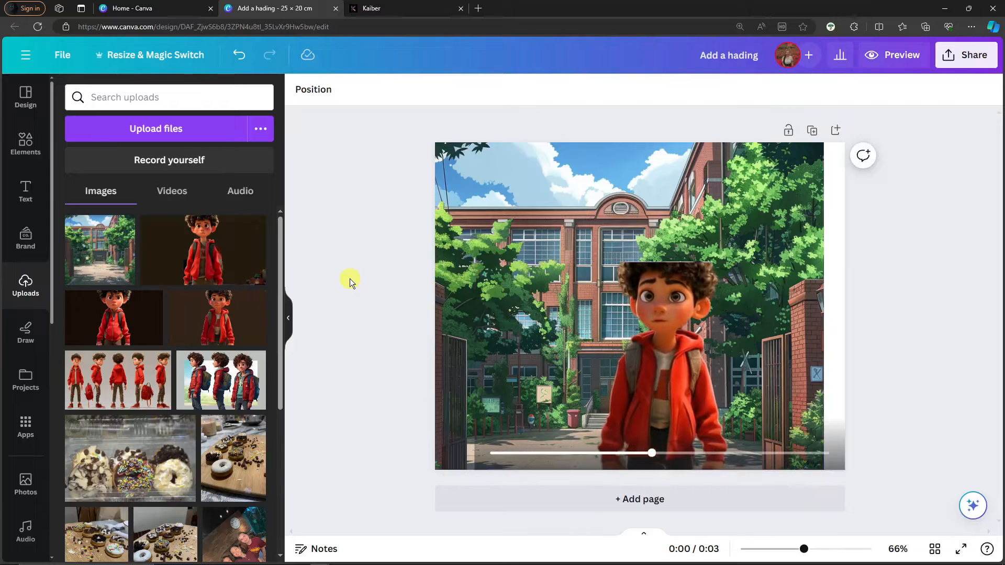
{"action": "left_click", "coordinate": [664, 363]}
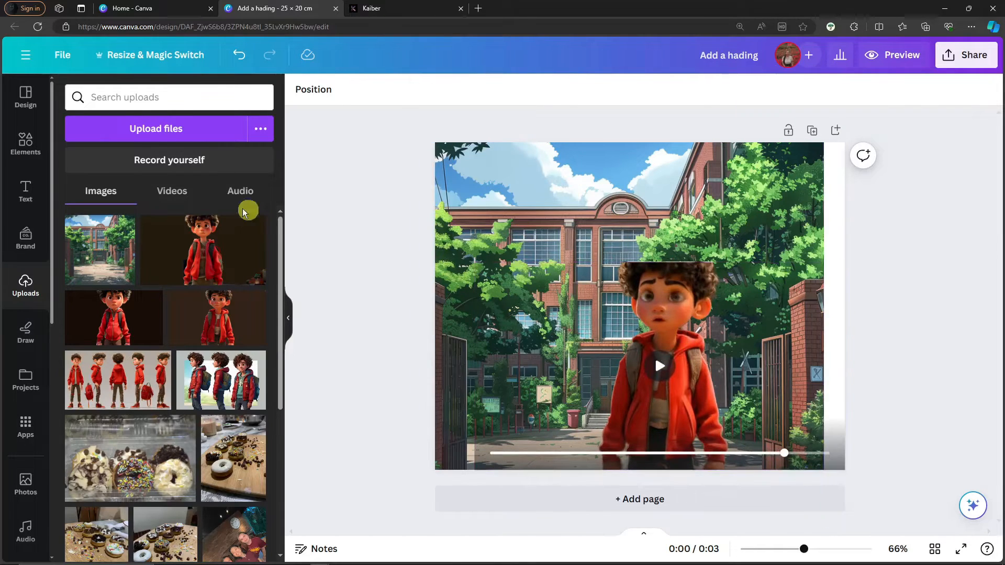
Add the recently used blue thought cloud, shrink it and place it above and left of the boy's head
{"action": "left_click", "coordinate": [30, 146]}
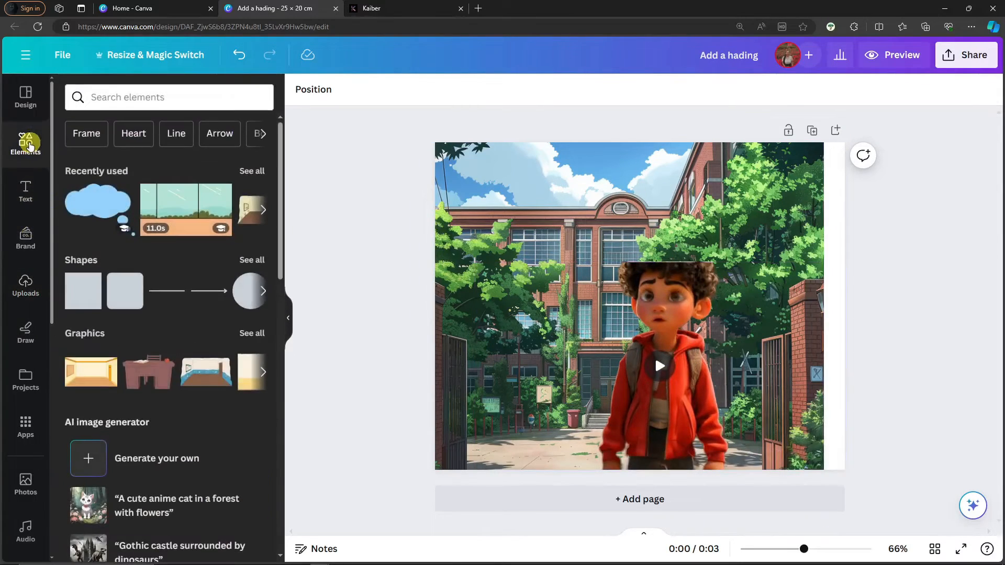
{"action": "left_click", "coordinate": [91, 202]}
{"action": "left_click_drag", "start_coordinate": [812, 435], "coordinate": [619, 290]}
{"action": "mouse_move", "coordinate": [555, 232]}
{"action": "left_mouse_down"}
{"action": "mouse_move", "coordinate": [554, 206]}
{"action": "mouse_move", "coordinate": [562, 219]}
{"action": "left_mouse_up"}
{"action": "left_click", "coordinate": [898, 262]}
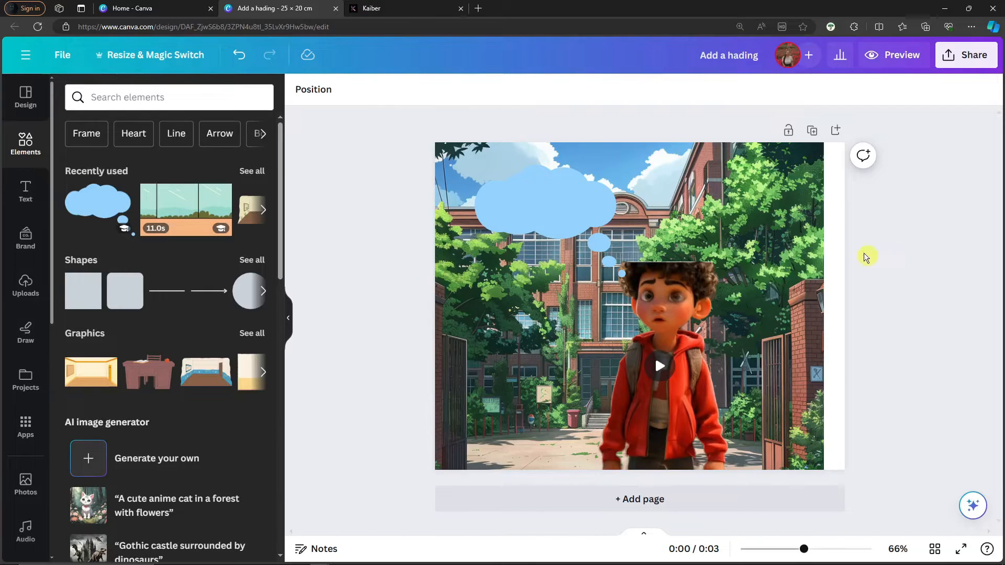
Switch to the Kaiber page, review the example prompt and play its sample video
{"action": "left_click", "coordinate": [419, 8]}
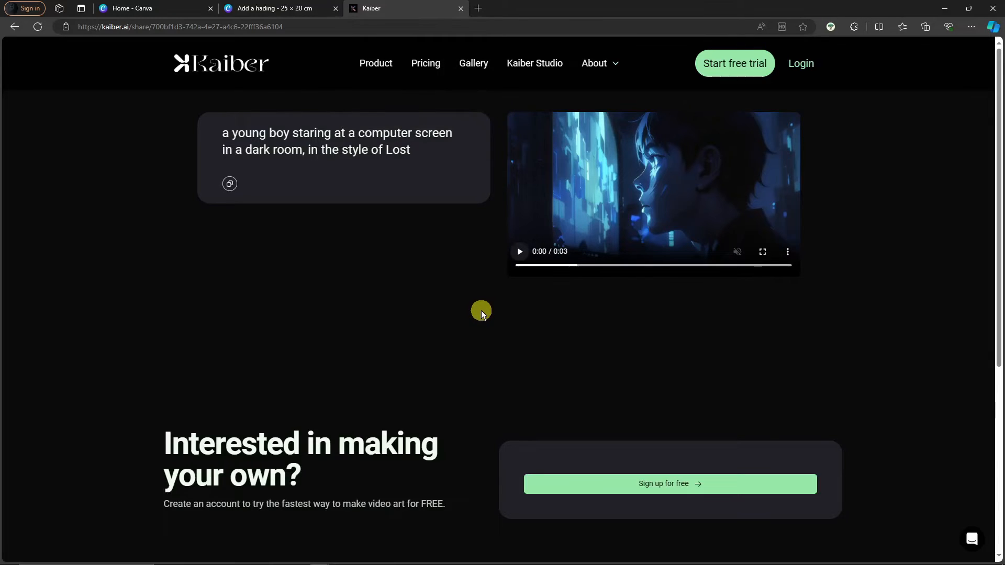
{"action": "left_click_drag", "start_coordinate": [224, 131], "coordinate": [429, 151]}
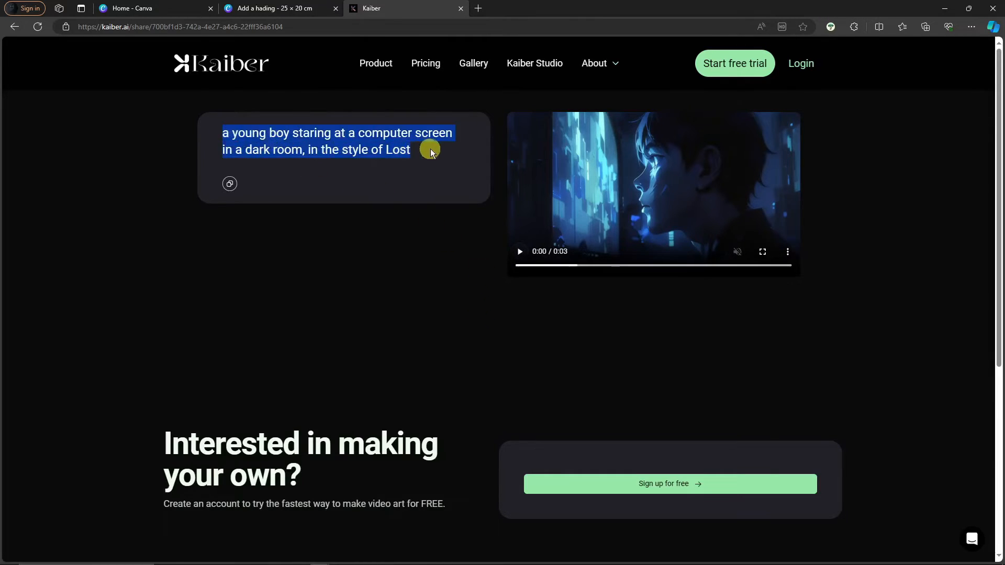
{"action": "left_click", "coordinate": [570, 261]}
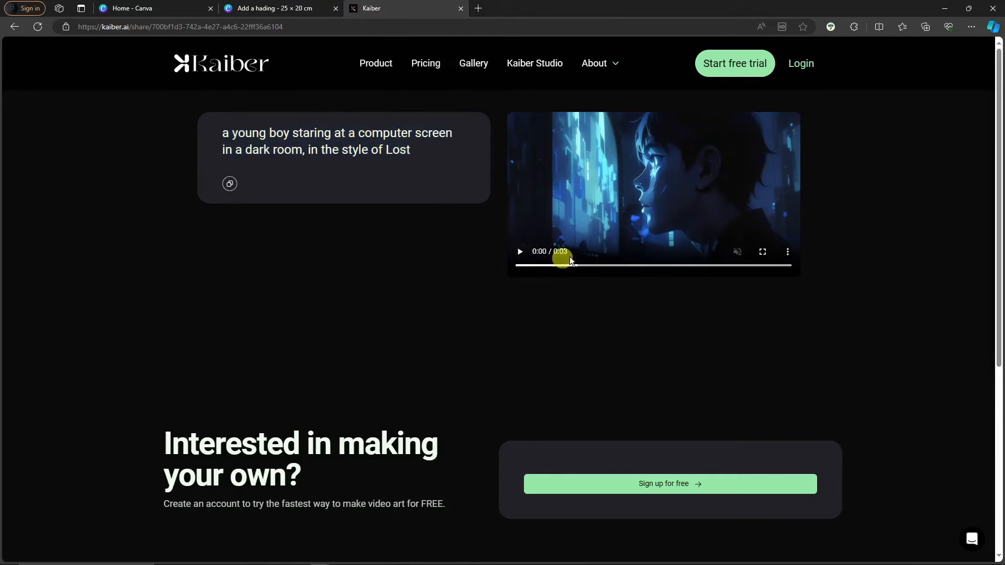
{"action": "left_click", "coordinate": [521, 254]}
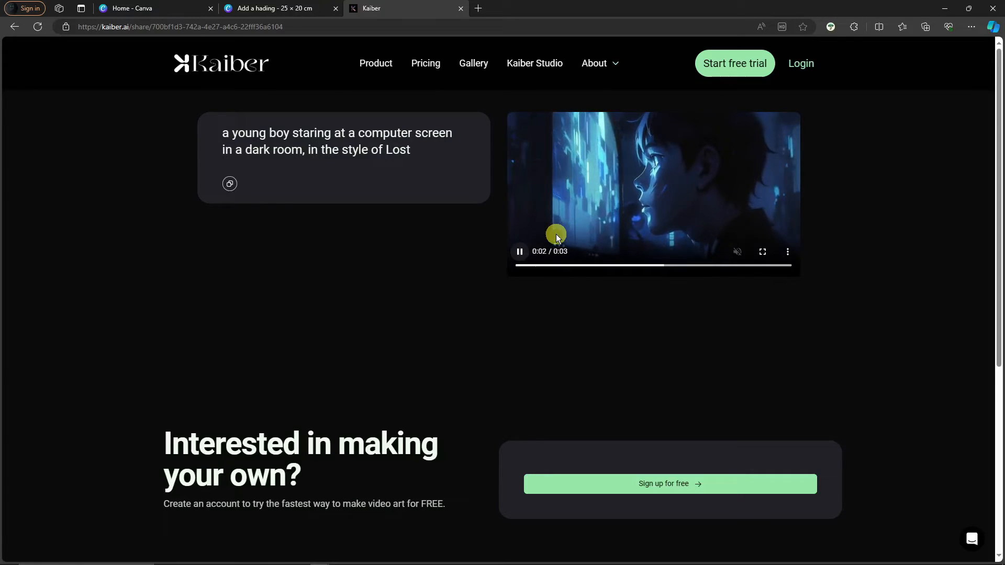
{"action": "left_click", "coordinate": [519, 253]}
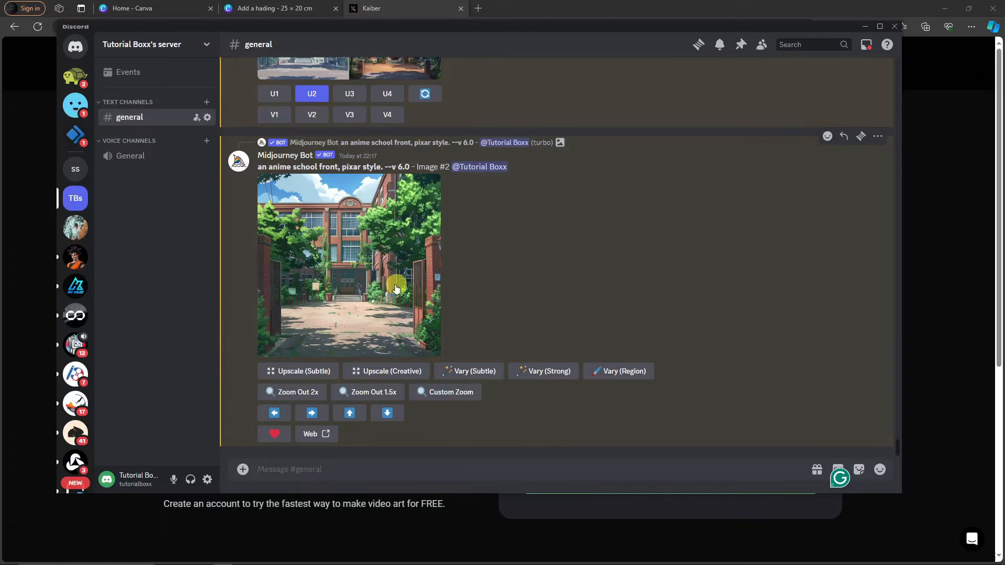
Switch to Discord and review the earlier Midjourney boy and school images and the school prompt's style wording
{"action": "scroll", "coordinate": [393, 317], "scroll_direction": "up", "scroll_amount": 5}
{"action": "scroll", "coordinate": [394, 316], "scroll_direction": "up", "scroll_amount": 6}
{"action": "scroll", "coordinate": [416, 296], "scroll_direction": "down", "scroll_amount": 5}
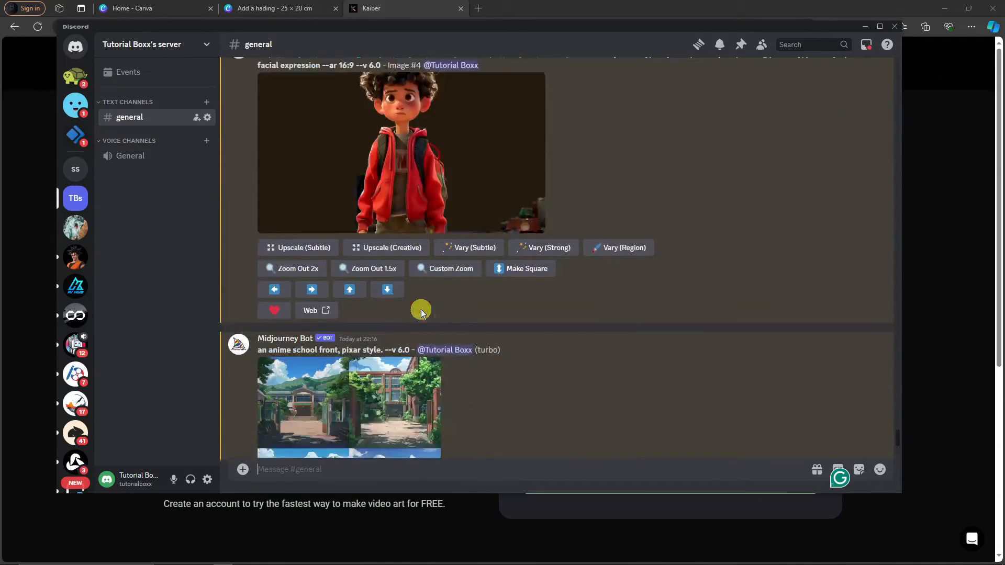
{"action": "left_click_drag", "start_coordinate": [342, 203], "coordinate": [383, 203]}
{"action": "left_click", "coordinate": [512, 261]}
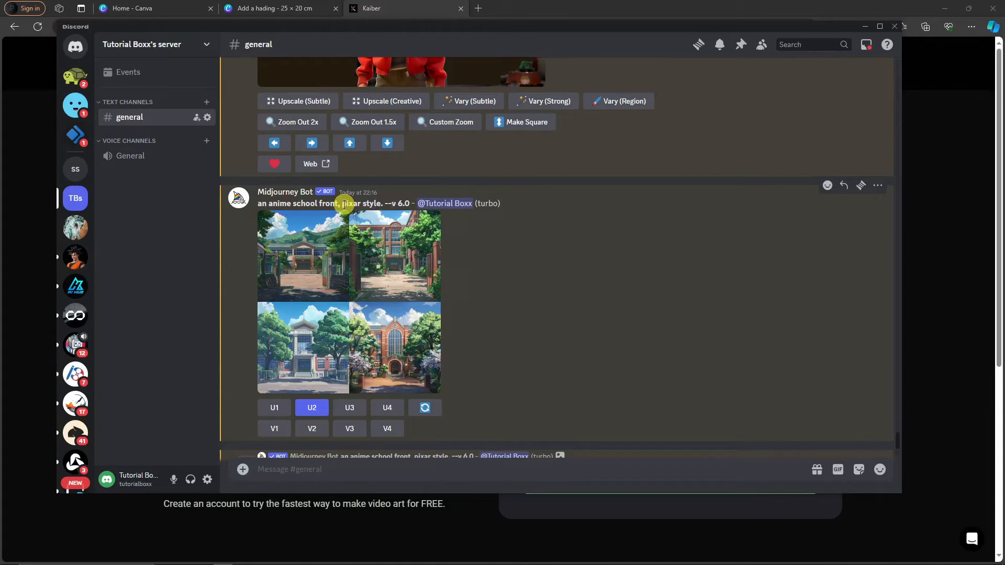
{"action": "left_click_drag", "start_coordinate": [366, 30], "coordinate": [381, 33]}
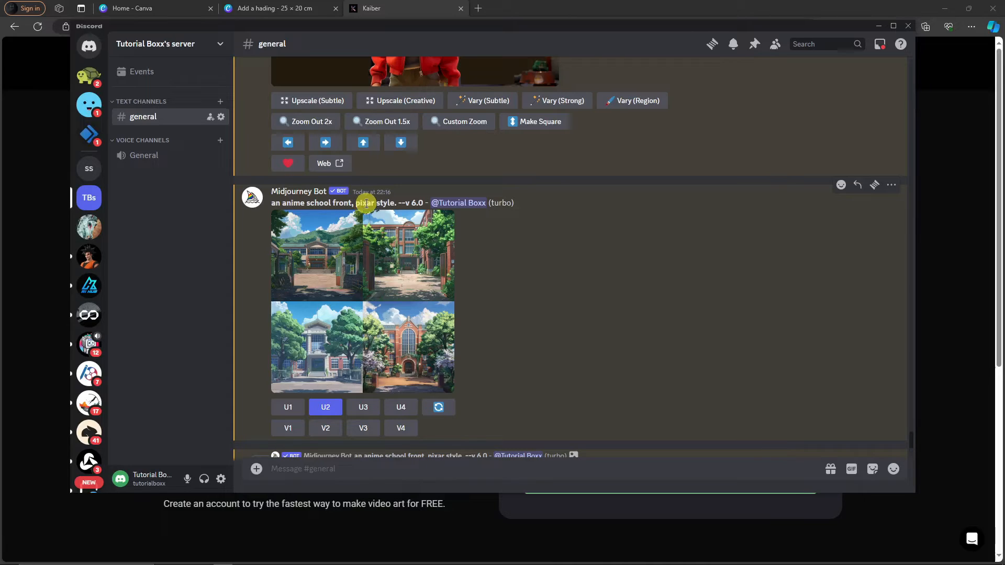
Start a Midjourney imagine prompt: "A pixar professor standing outside the doorway of a space academy, waving his hands in the students coming in, style of Disney"
{"action": "left_click", "coordinate": [456, 467]}
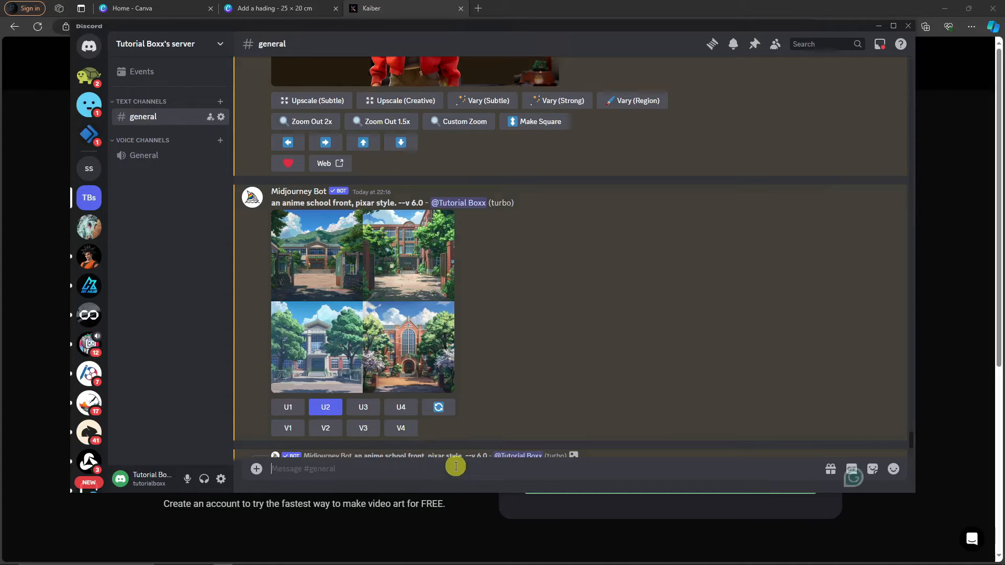
{"action": "type", "text": "/imagine prompt "}
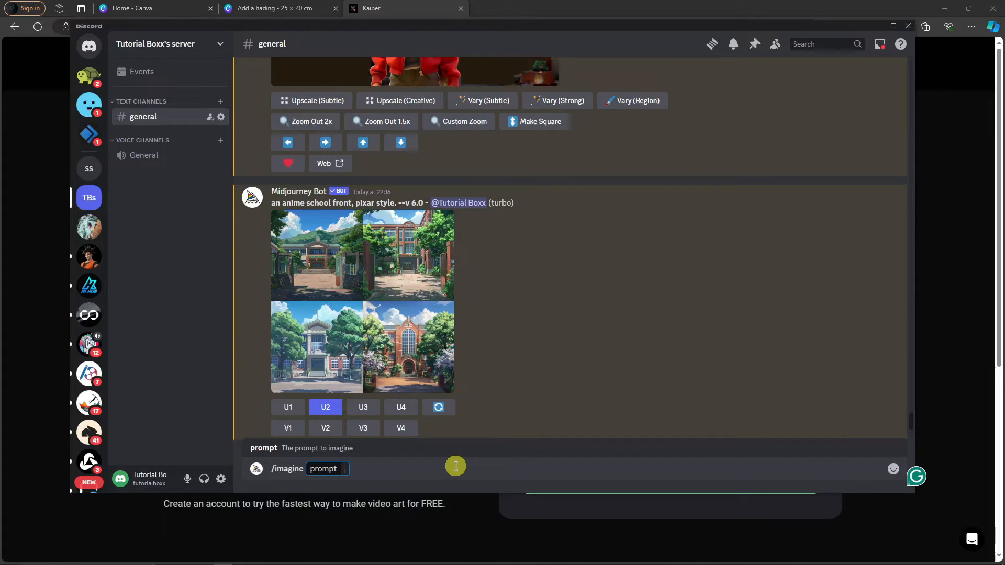
{"action": "type", "text": "A pixar professor standing"}
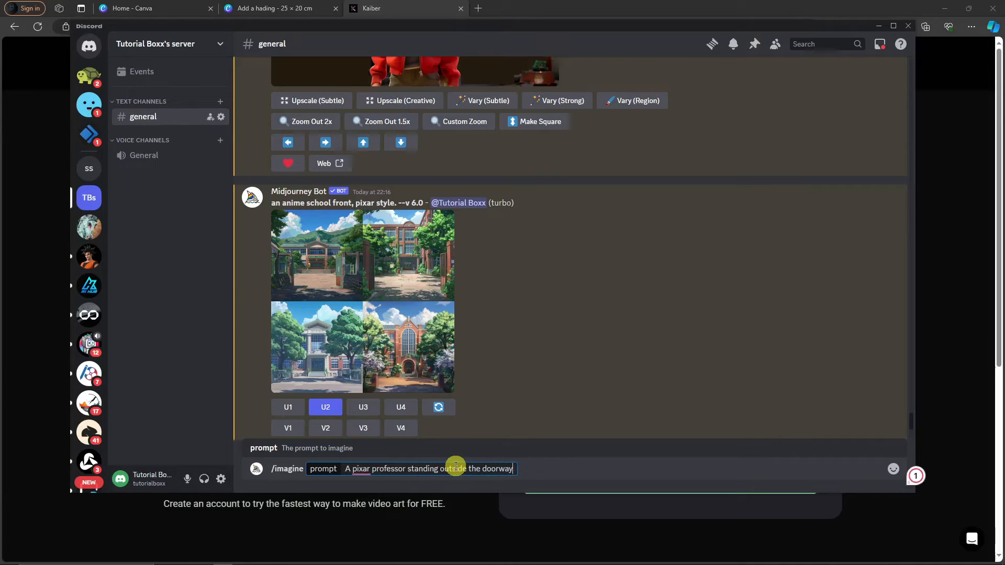
{"action": "type", "text": "outside the doorway of a space academy, waving"}
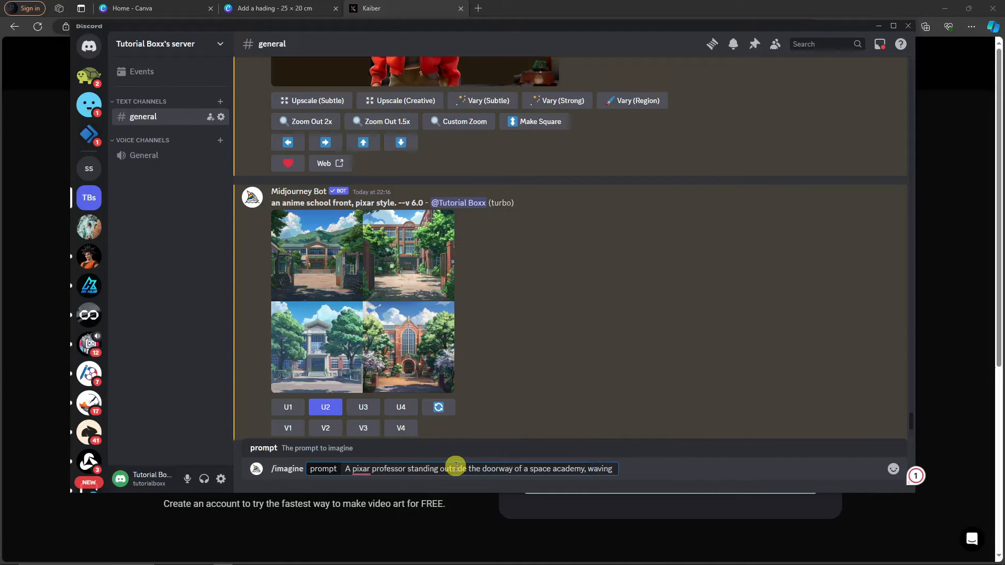
{"action": "type", "text": "his hands in the student"}
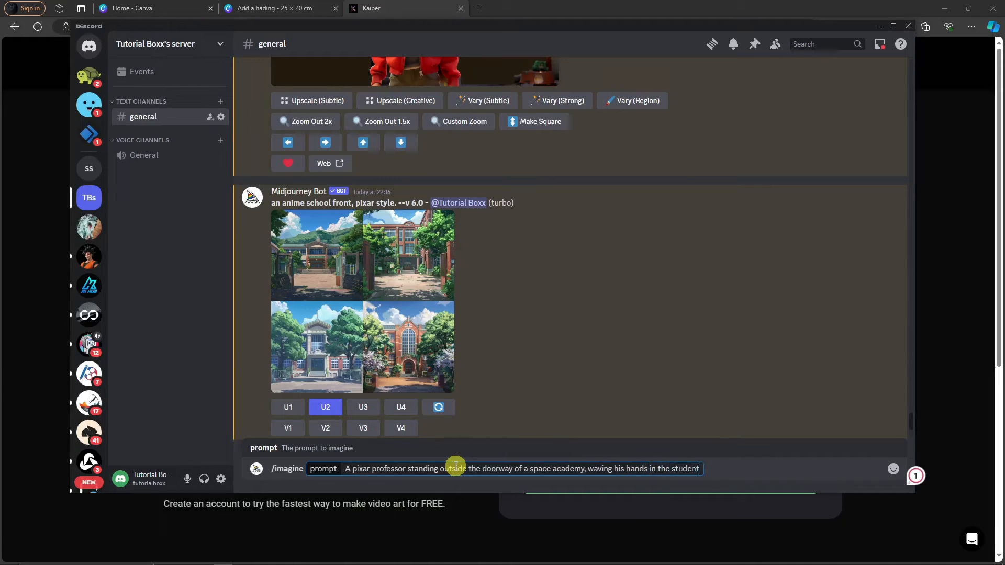
{"action": "type", "text": "s coming in."}
{"action": "type", "text": " style of Di"}
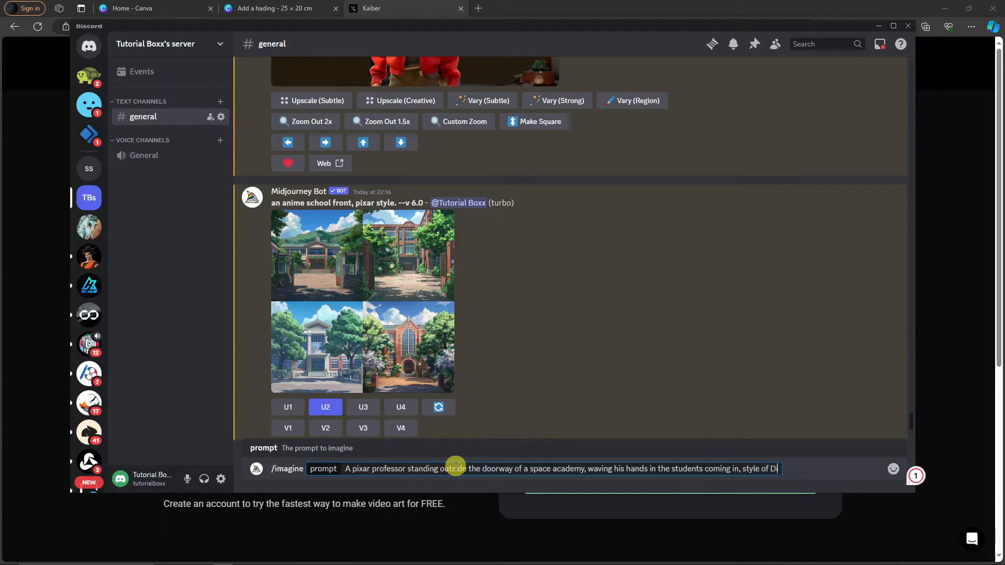
{"action": "type", "text": "sney"}
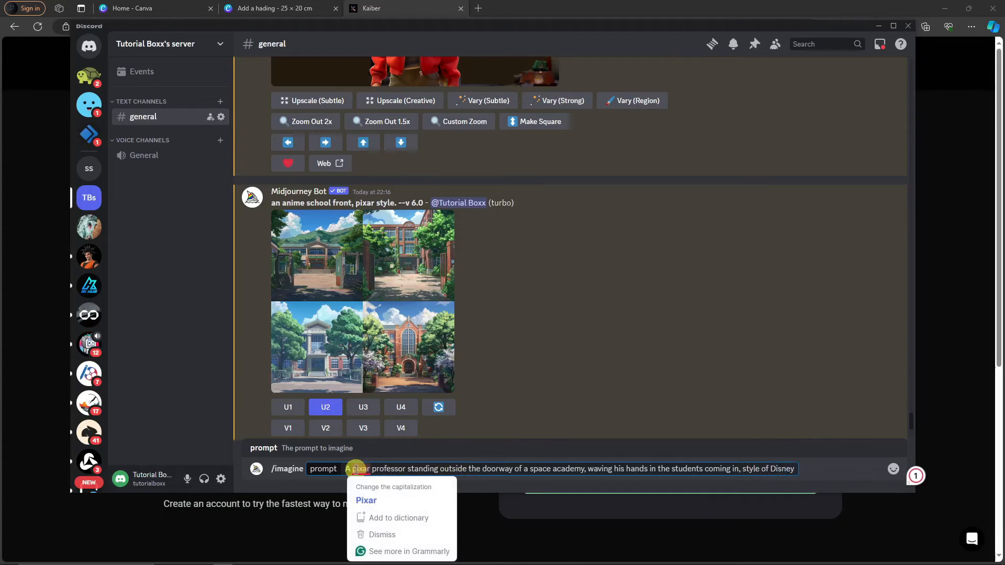
Complete the professor prompt with "highly detailed, 8k, style of Pixar" after the Disney style wording and submit it
{"action": "left_click_drag", "start_coordinate": [352, 469], "coordinate": [374, 470]}
{"action": "left_click", "coordinate": [790, 469]}
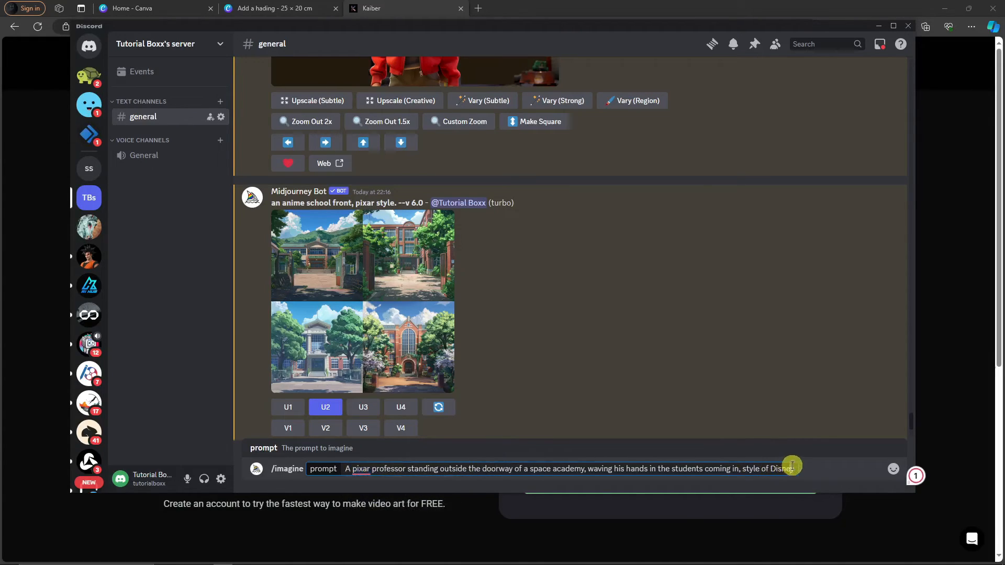
{"action": "key", "text": "ctrl+a"}
{"action": "key", "text": "BackSpace"}
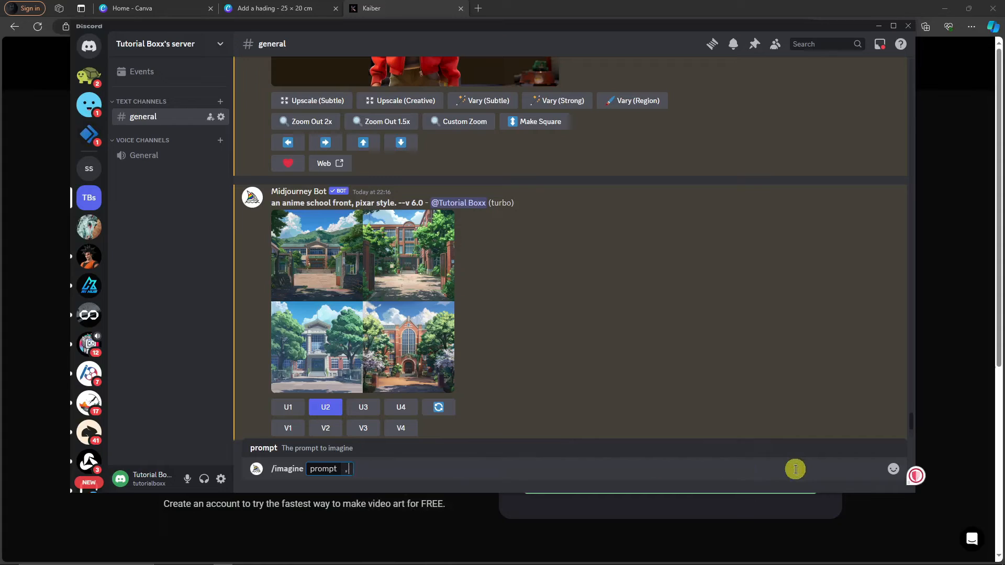
{"action": "type", "text": "A pixar professor standing outside the doorway of a space academy, waving his hands in the students coming in, style of Disn"}
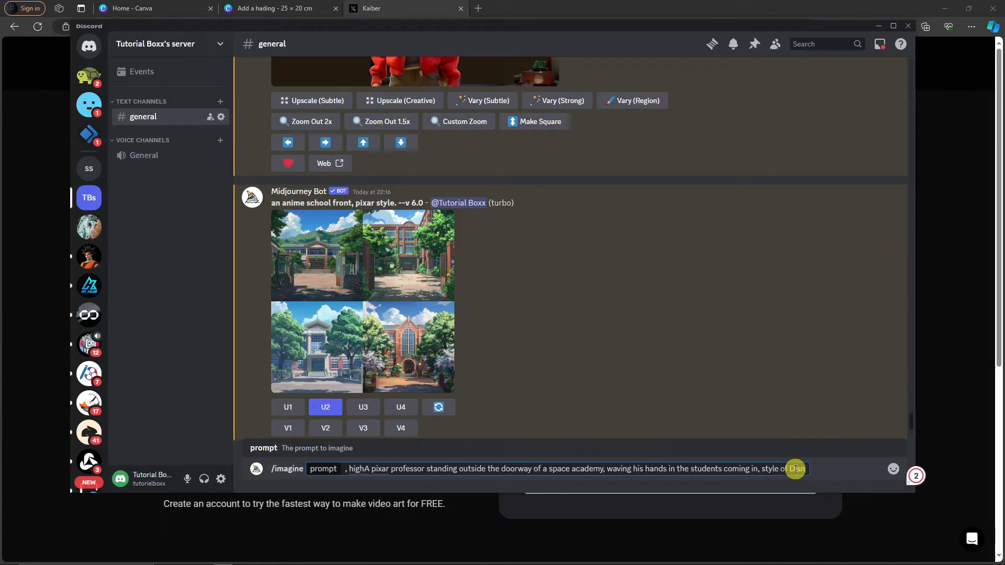
{"action": "type", "text": "ey, highly detai"}
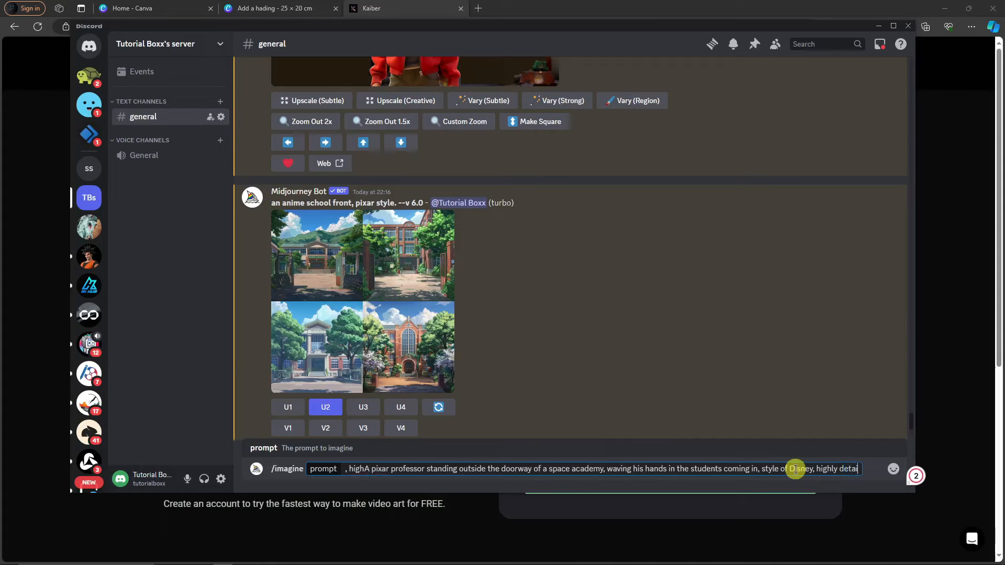
{"action": "type", "text": "led, 8k"}
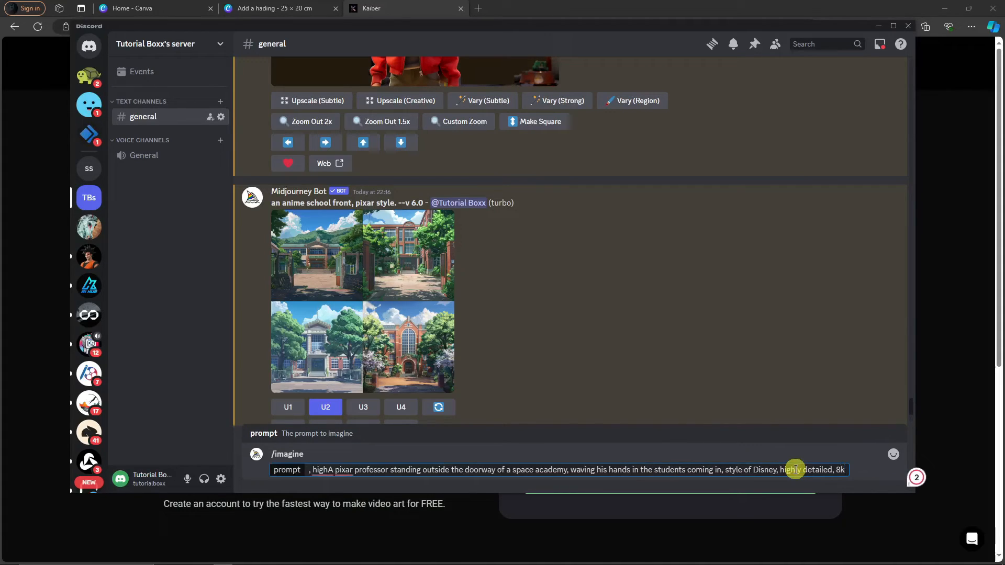
{"action": "type", "text": ", style of Pixar"}
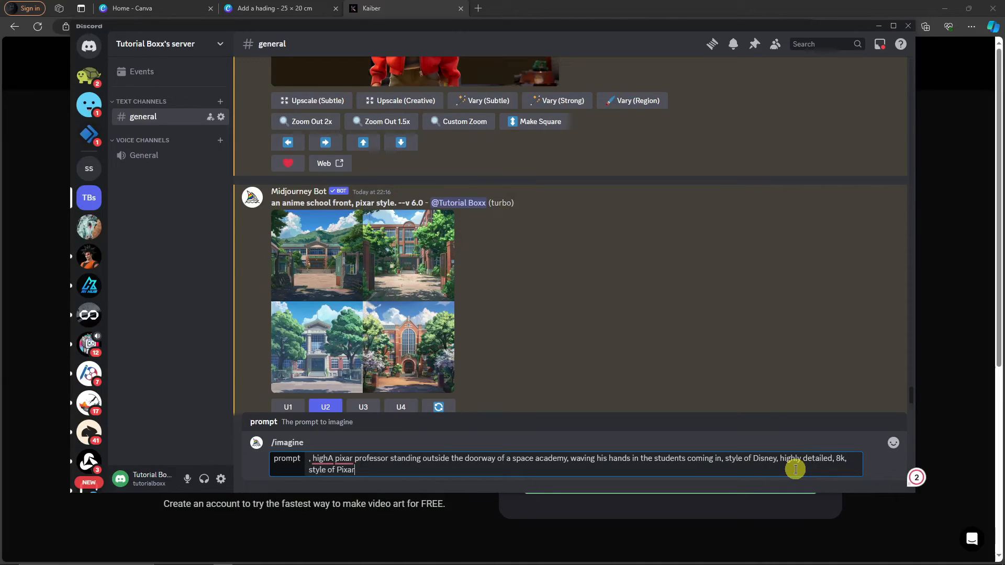
{"action": "key", "text": "Return"}
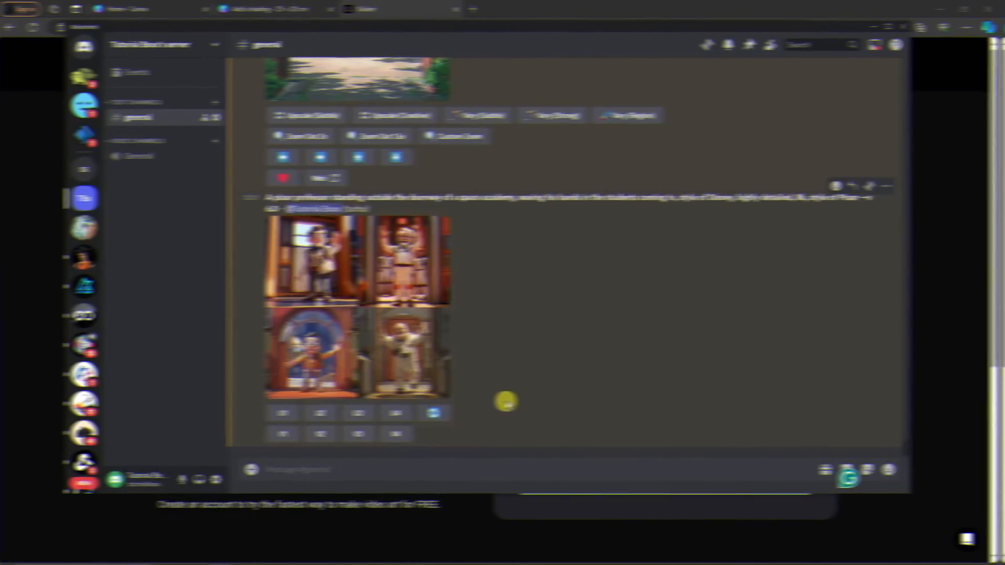
Inspect the four professor images enlarged and upscale the first one
{"action": "left_click", "coordinate": [290, 266]}
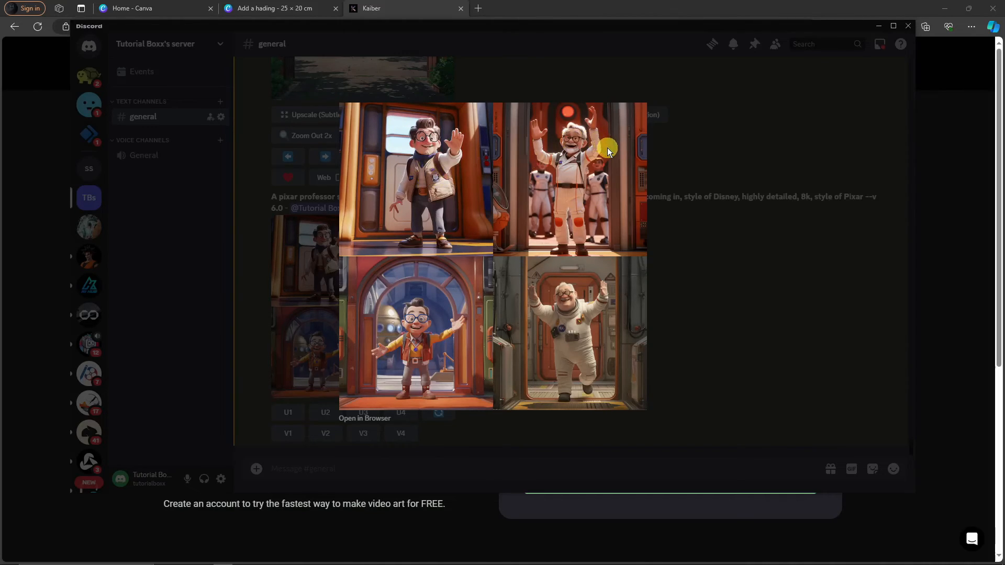
{"action": "left_click", "coordinate": [280, 422]}
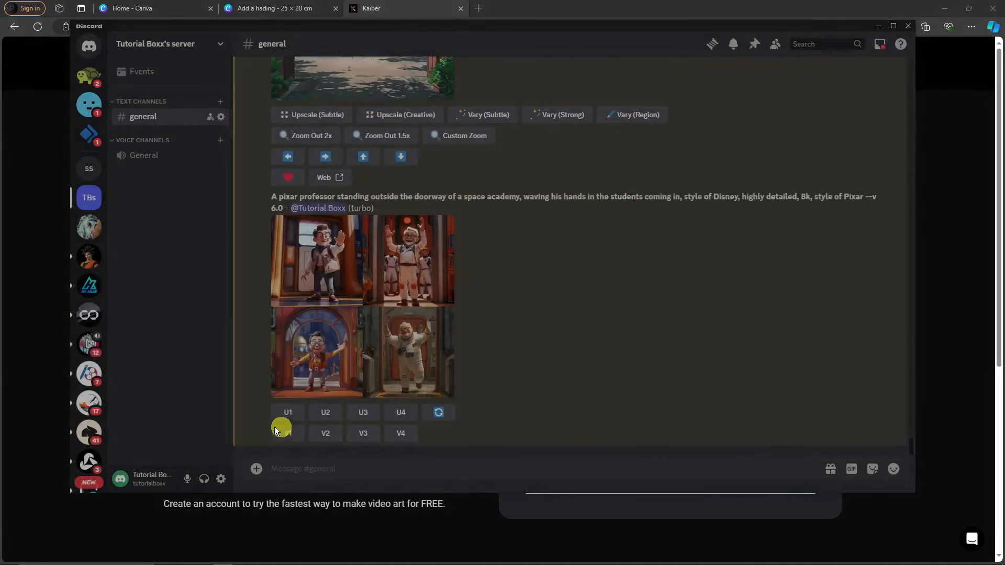
{"action": "left_click", "coordinate": [288, 413]}
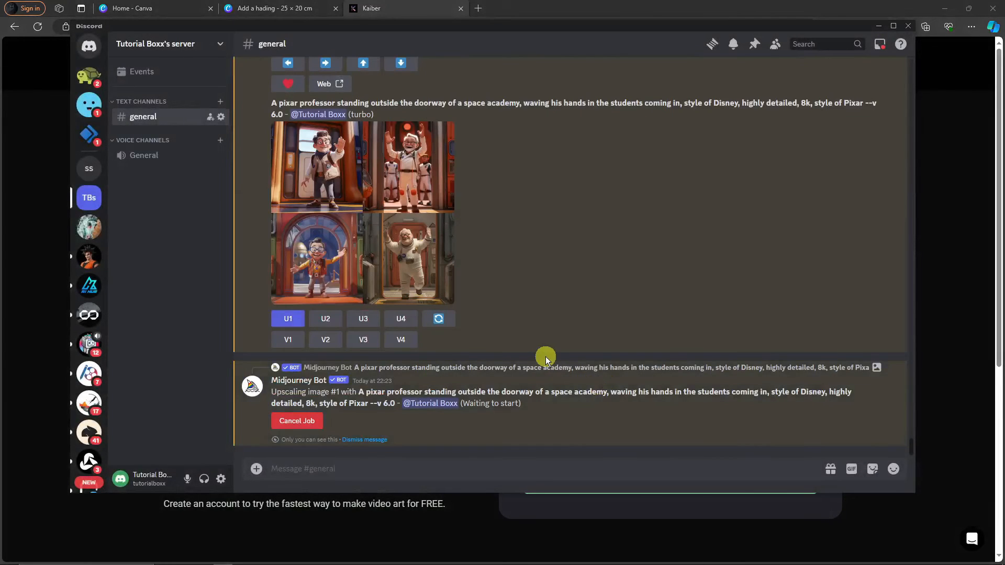
Rerun the professor image generation with the same prompt for another set of four variations
{"action": "scroll", "coordinate": [499, 324], "scroll_direction": "up", "scroll_amount": 7}
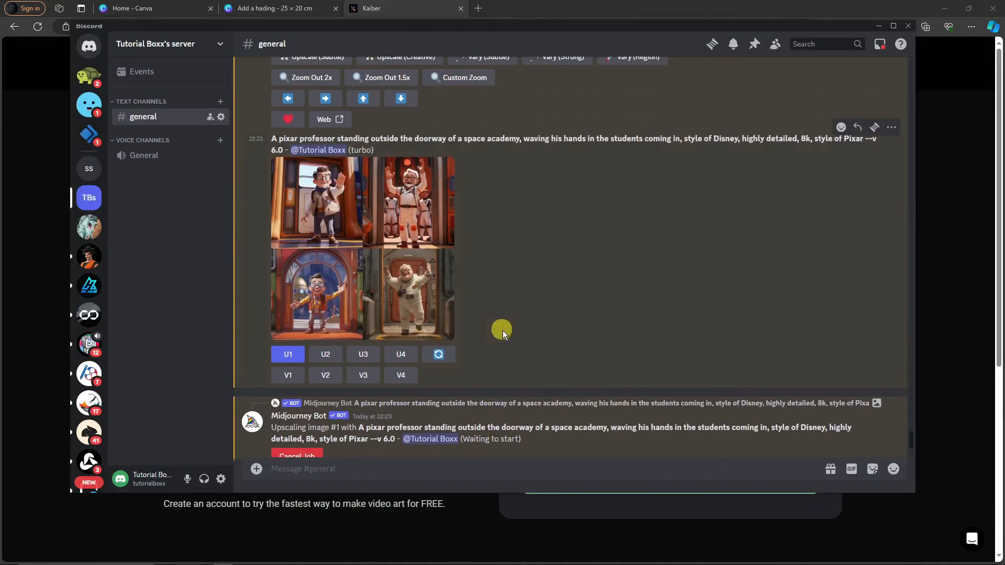
{"action": "left_click", "coordinate": [439, 356]}
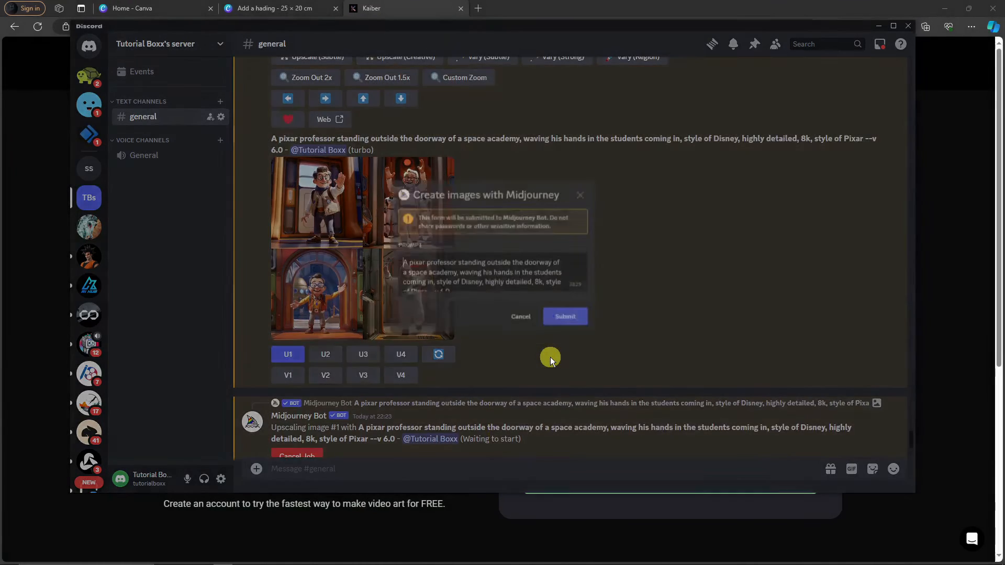
{"action": "scroll", "coordinate": [488, 280], "scroll_direction": "down", "scroll_amount": 1}
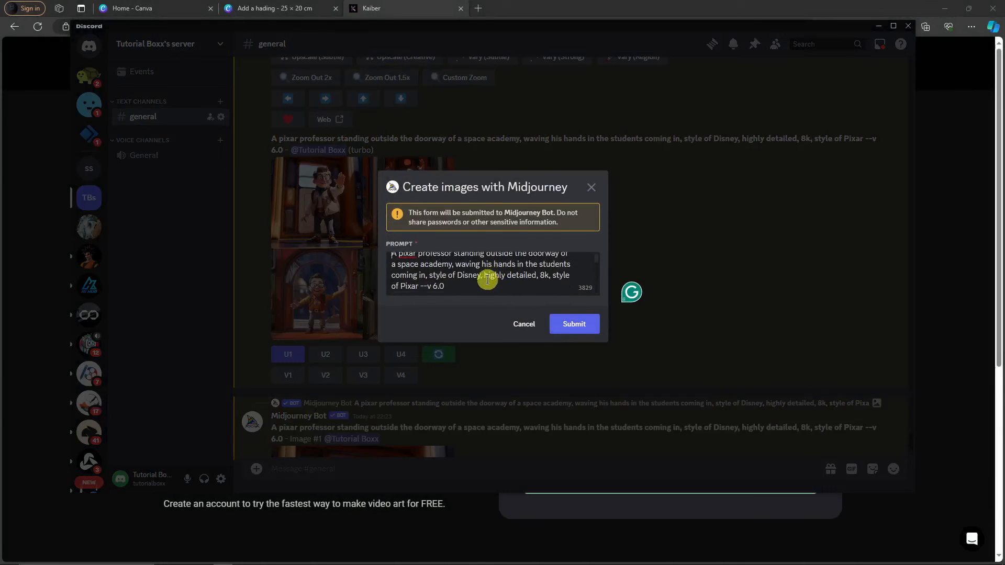
{"action": "left_click", "coordinate": [576, 324]}
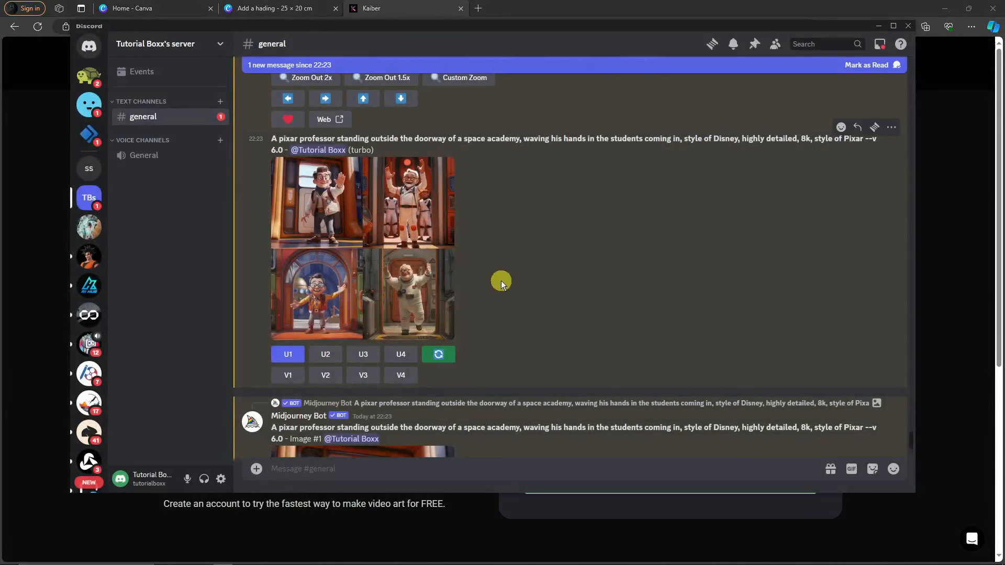
View the upscaled waving professor image enlarged and review its prompt wording
{"action": "scroll", "coordinate": [382, 256], "scroll_direction": "down", "scroll_amount": 6}
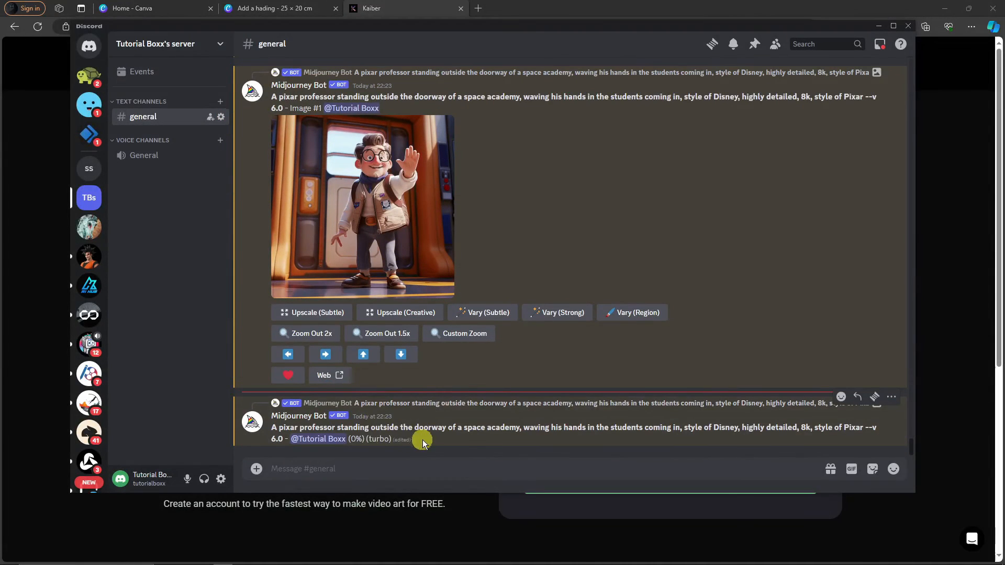
{"action": "left_click", "coordinate": [381, 227]}
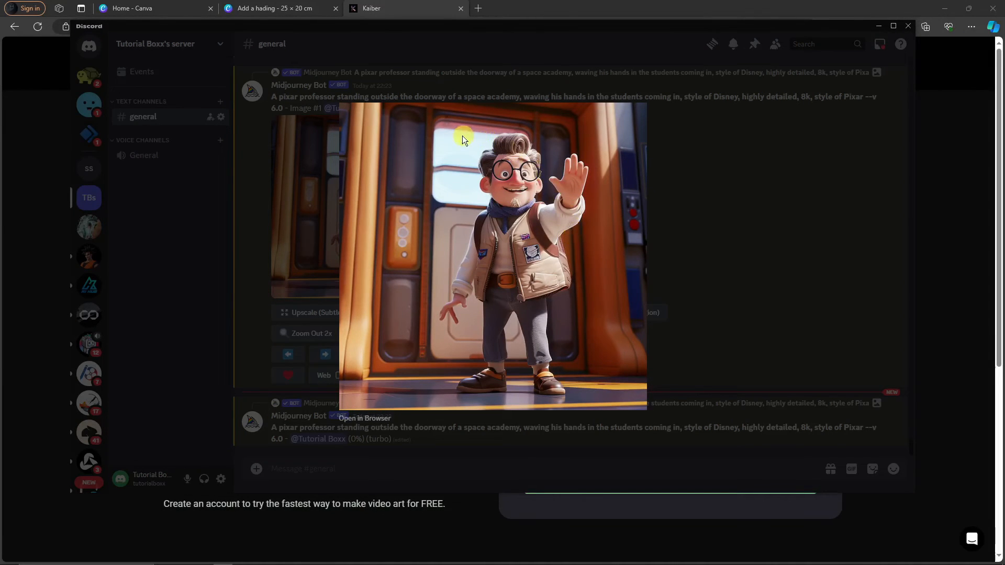
{"action": "left_click", "coordinate": [739, 157]}
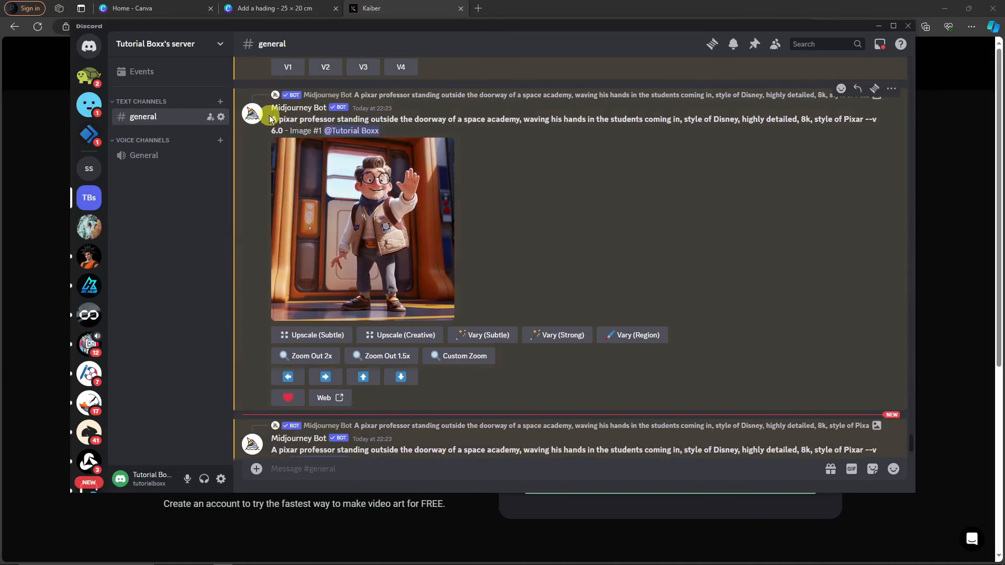
{"action": "left_click_drag", "start_coordinate": [269, 116], "coordinate": [285, 130]}
Examine the second set of four professor images enlarged, during generation and again once rendered
{"action": "scroll", "coordinate": [562, 329], "scroll_direction": "down", "scroll_amount": 4}
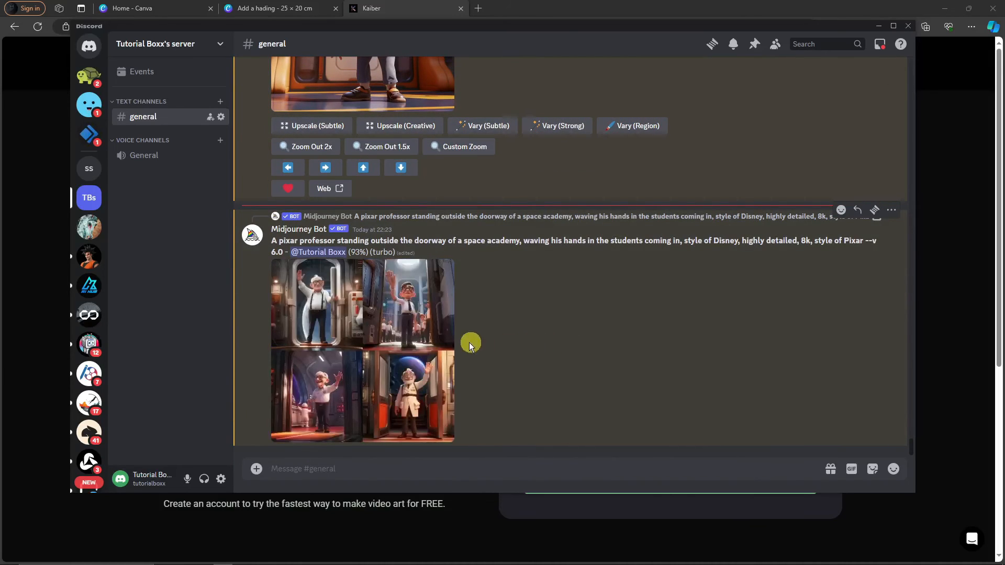
{"action": "left_click", "coordinate": [423, 337]}
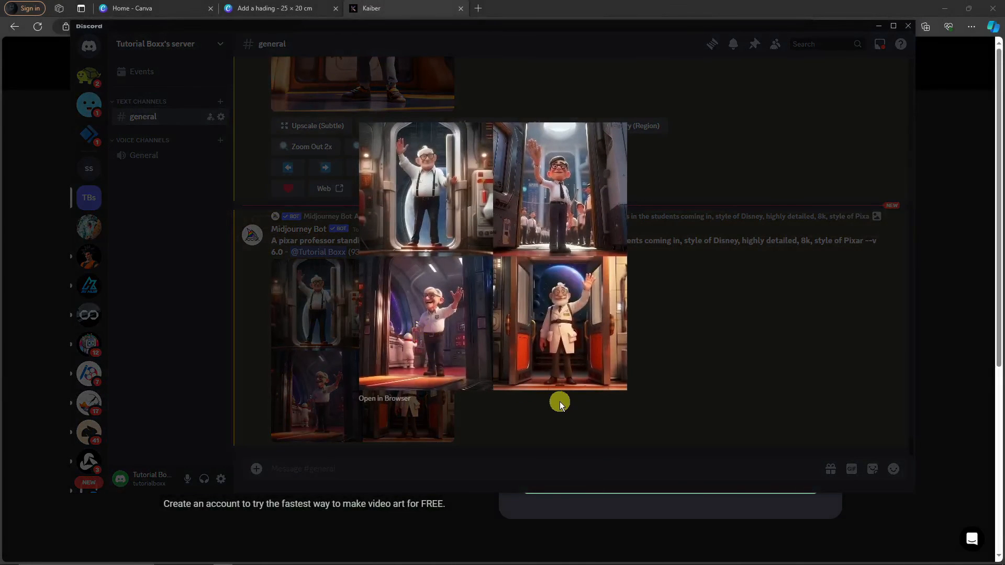
{"action": "left_click", "coordinate": [559, 422]}
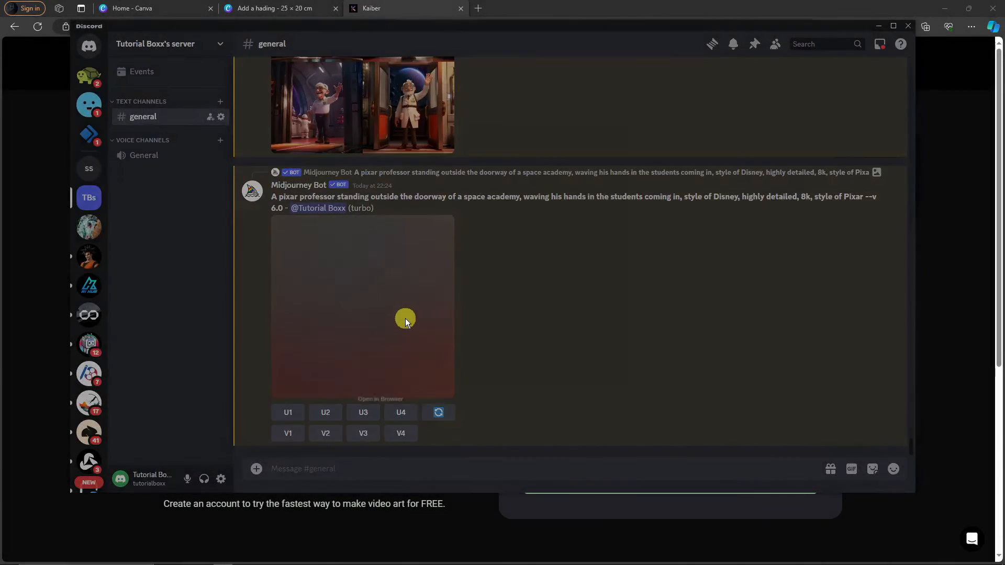
{"action": "left_click", "coordinate": [405, 321]}
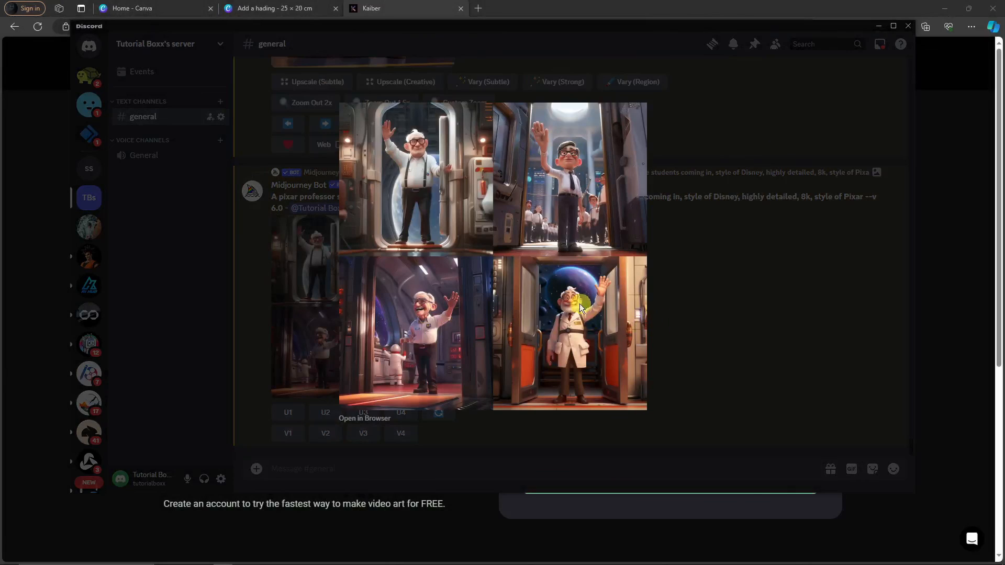
{"action": "left_click", "coordinate": [740, 333]}
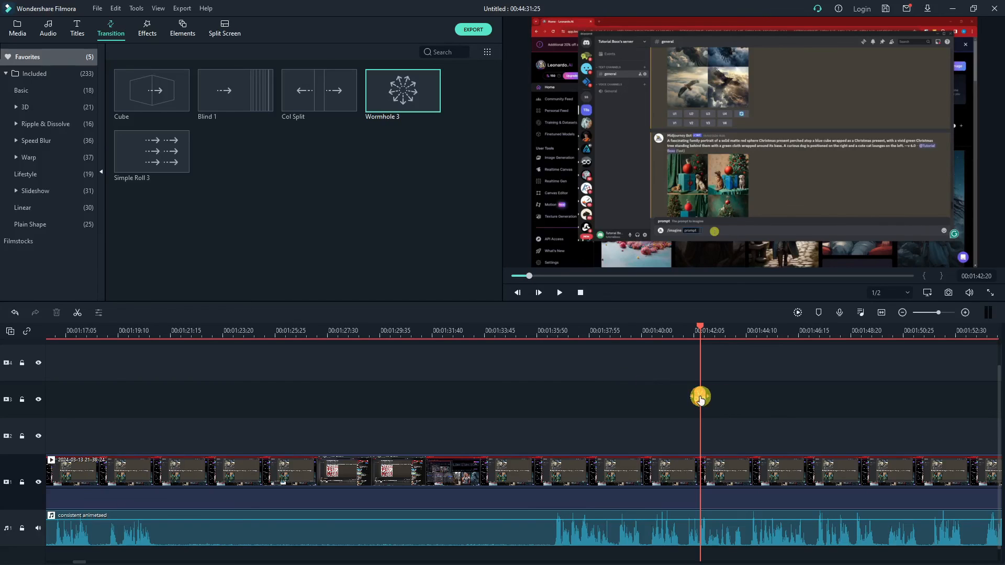
Switch to the Filmora project and scrub through the screen recording and narration, ending back at about 21 seconds
{"action": "left_click_drag", "start_coordinate": [701, 396], "coordinate": [602, 402]}
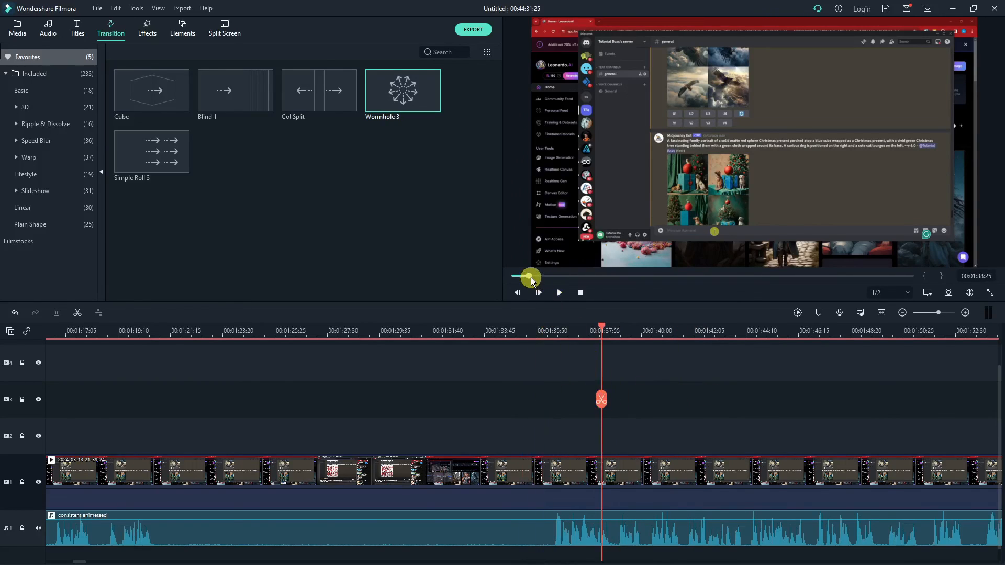
{"action": "left_click_drag", "start_coordinate": [529, 278], "coordinate": [535, 281]}
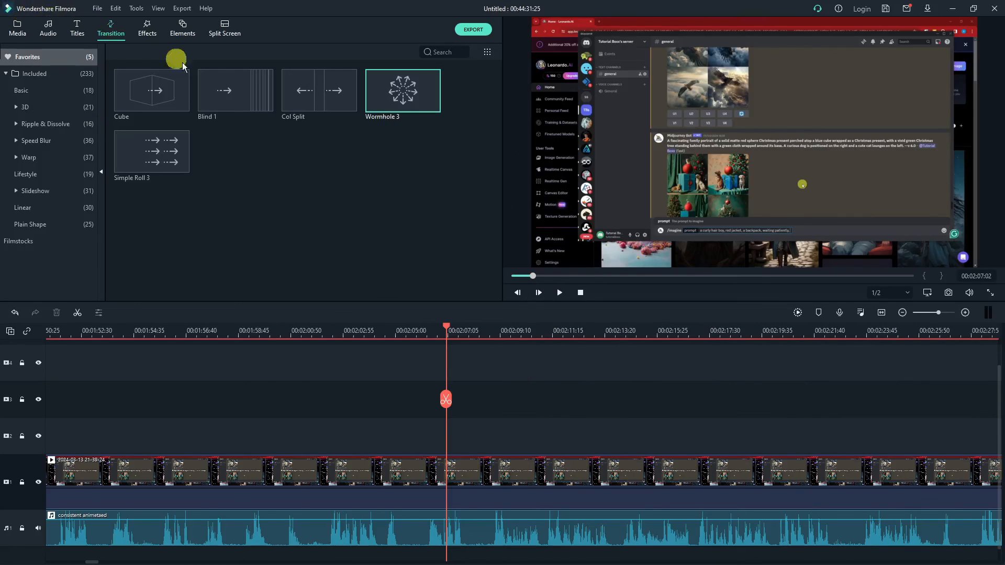
{"action": "left_click_drag", "start_coordinate": [534, 279], "coordinate": [532, 276]}
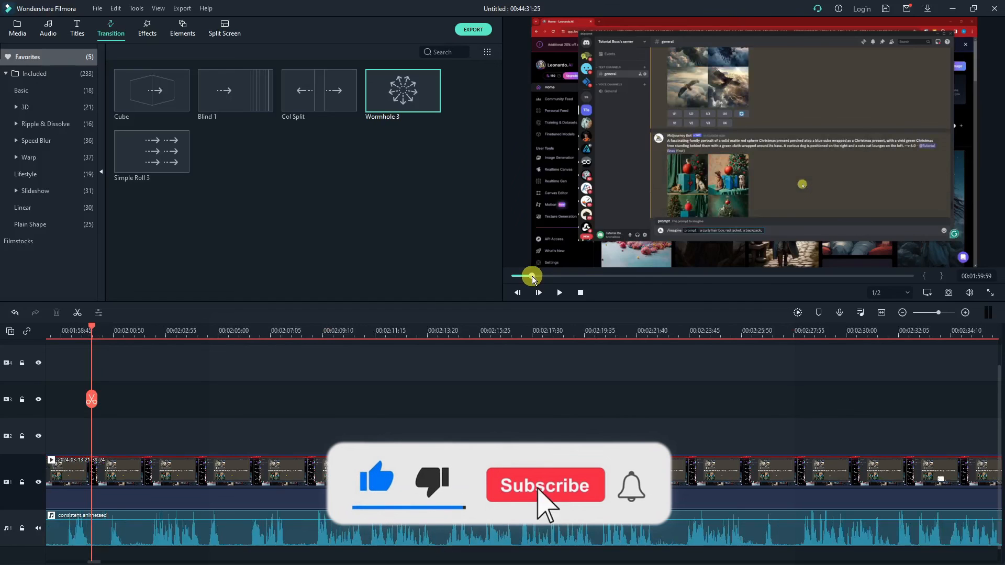
{"action": "left_click_drag", "start_coordinate": [533, 276], "coordinate": [520, 275]}
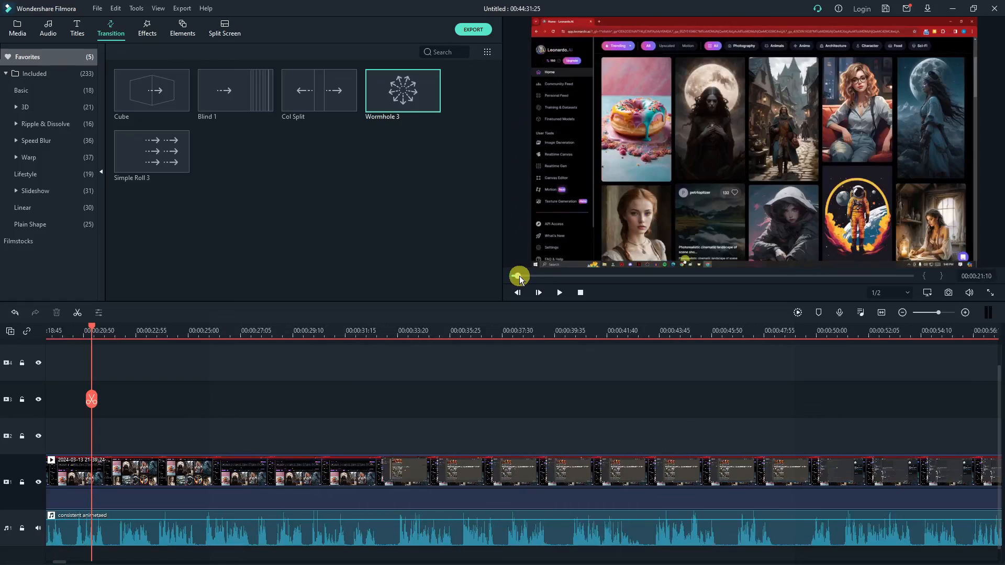